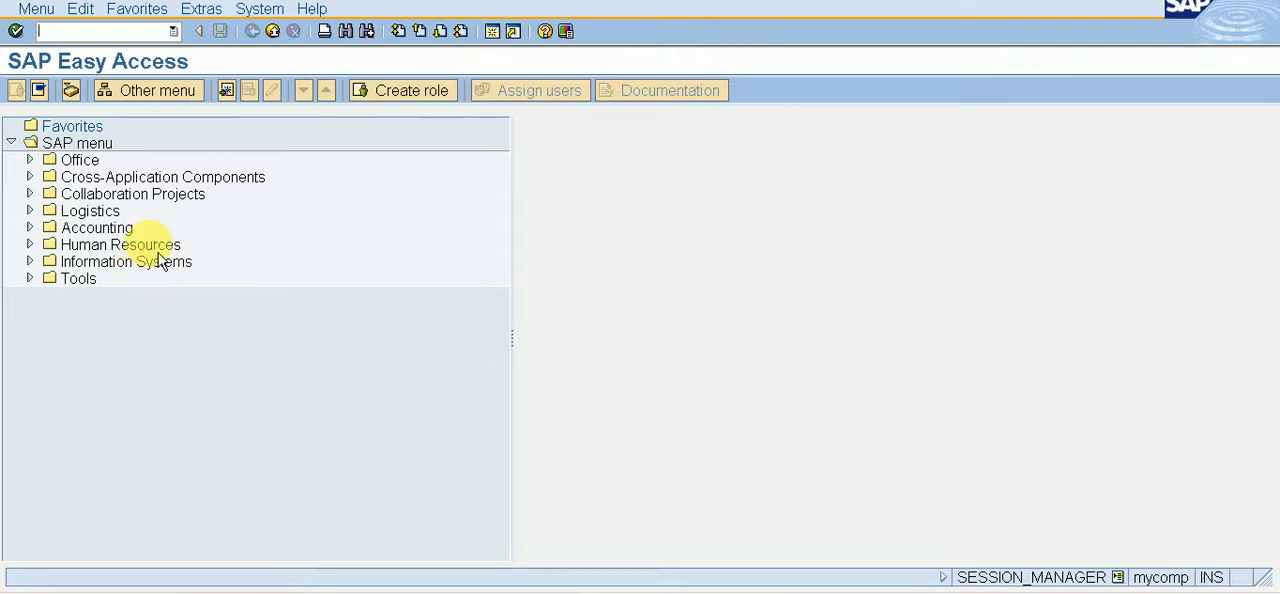
# Step: Expand the Accounting folder through Financial Accounting and Accounts Payable to the Post transaction for outgoing payments
pyautogui.click(100, 230)
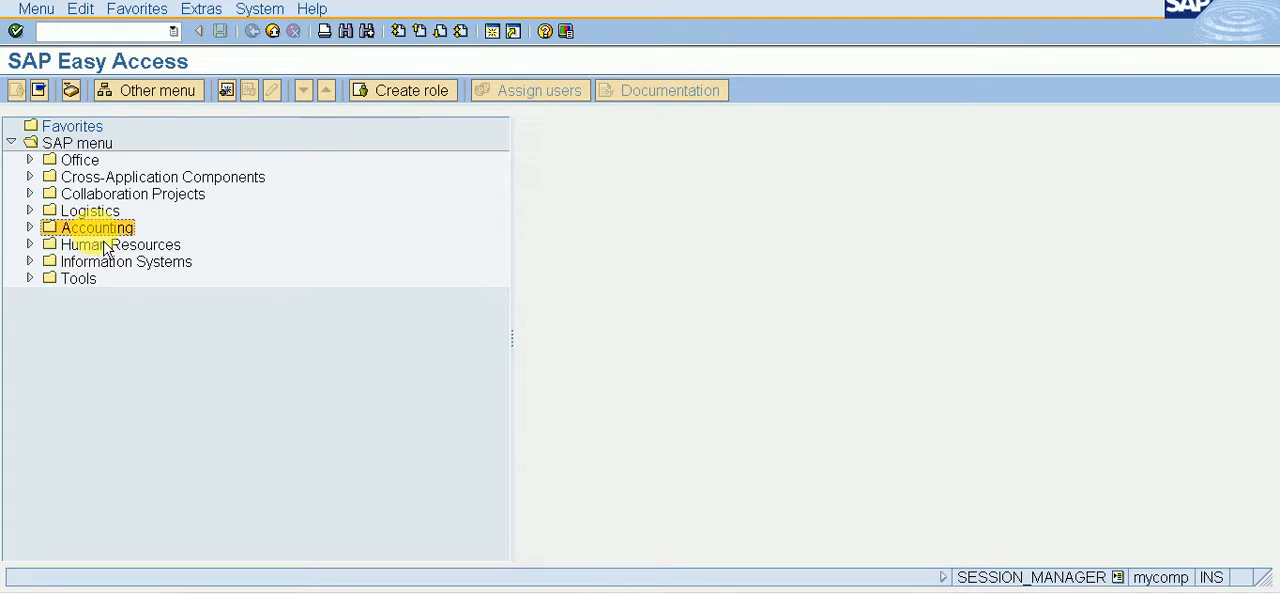
pyautogui.doubleClick(101, 232)
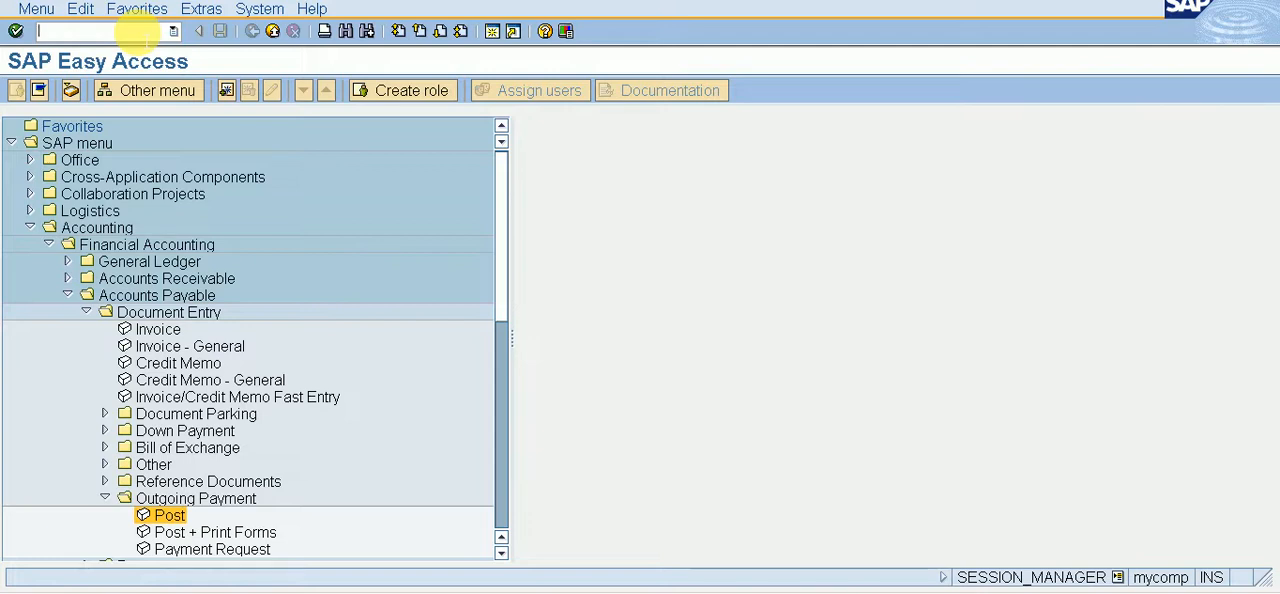
# Step: Open the central G/L account maintenance transaction FS00
pyautogui.write('/NFS00')
pyautogui.press('Return')
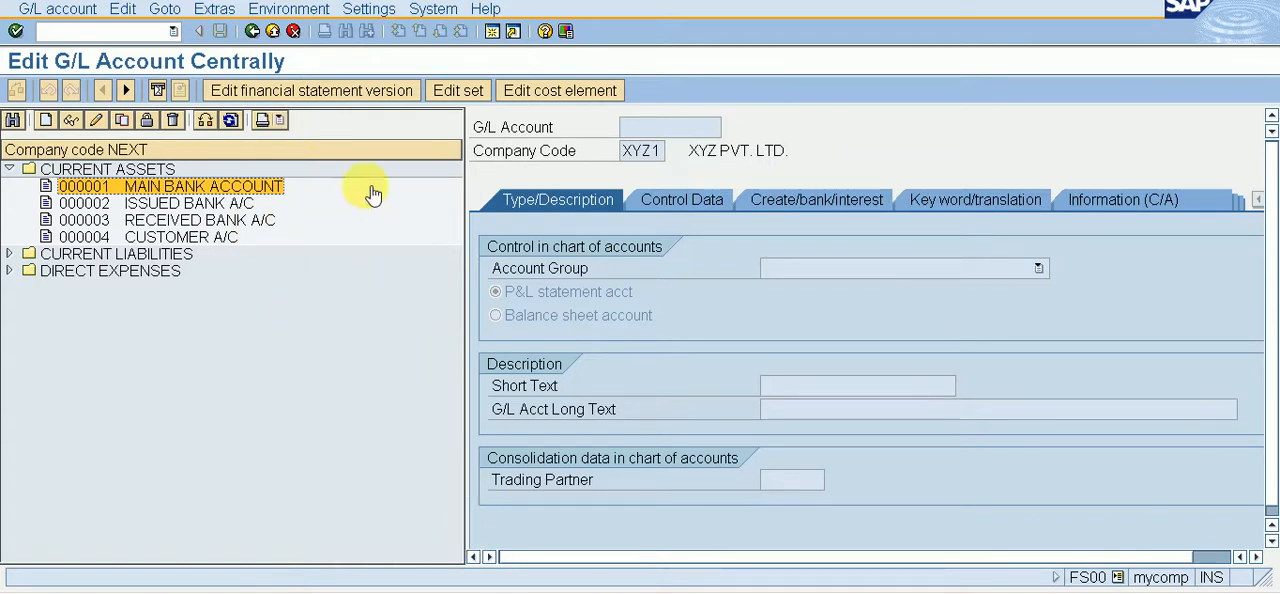
# Step: Display MAIN BANK ACCOUNT from Current Assets and examine its type, description, control data and bank/interest settings
pyautogui.doubleClick(273, 190)
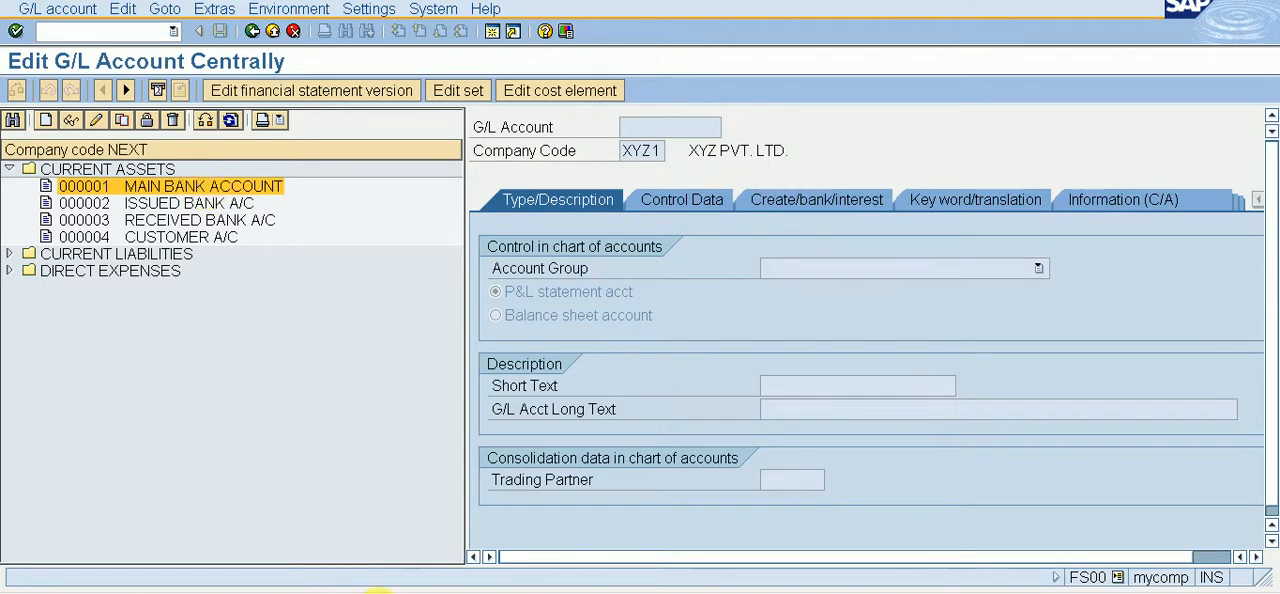
pyautogui.click(450, 592)
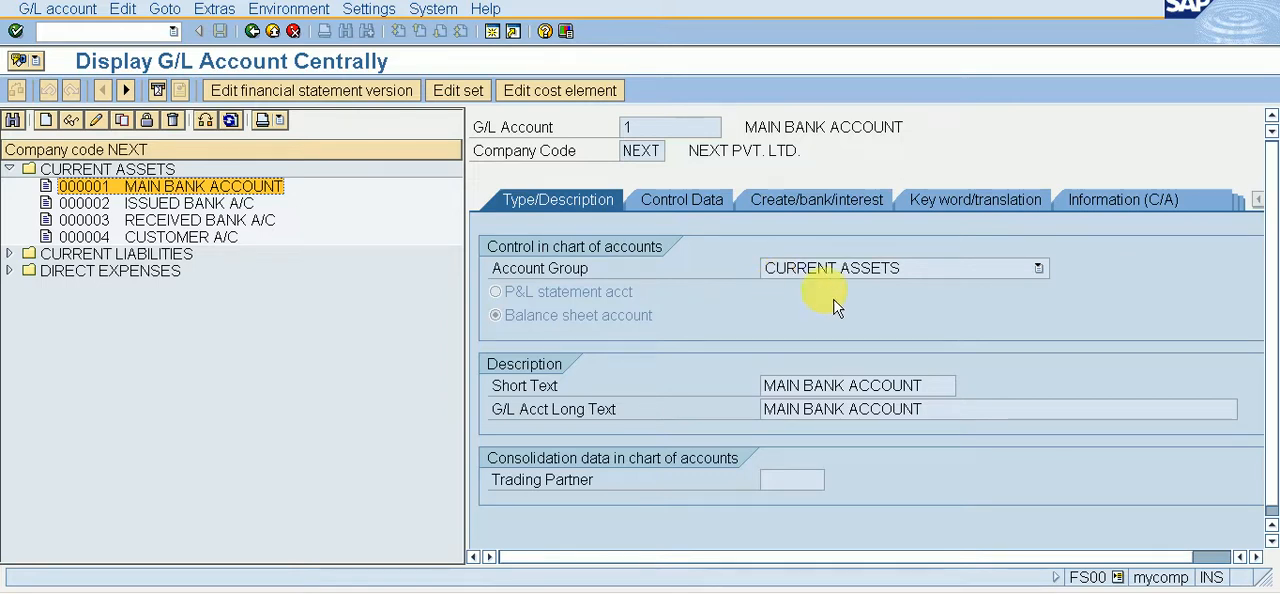
pyautogui.moveTo(760, 479); pyautogui.dragTo(951, 424)
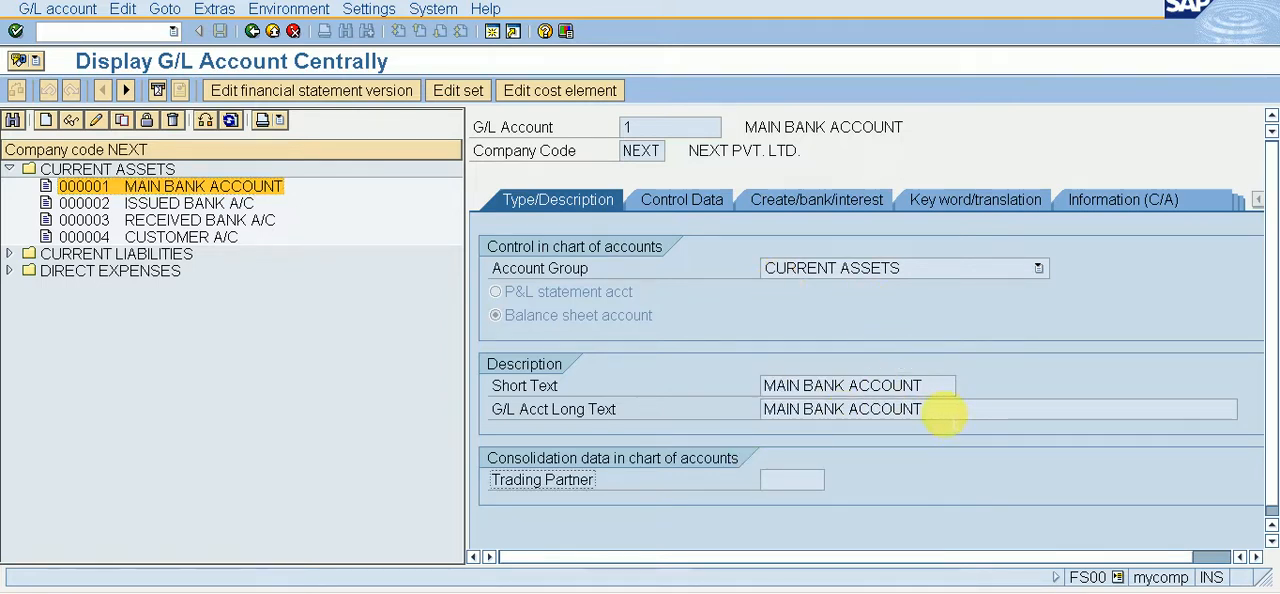
pyautogui.click(669, 211)
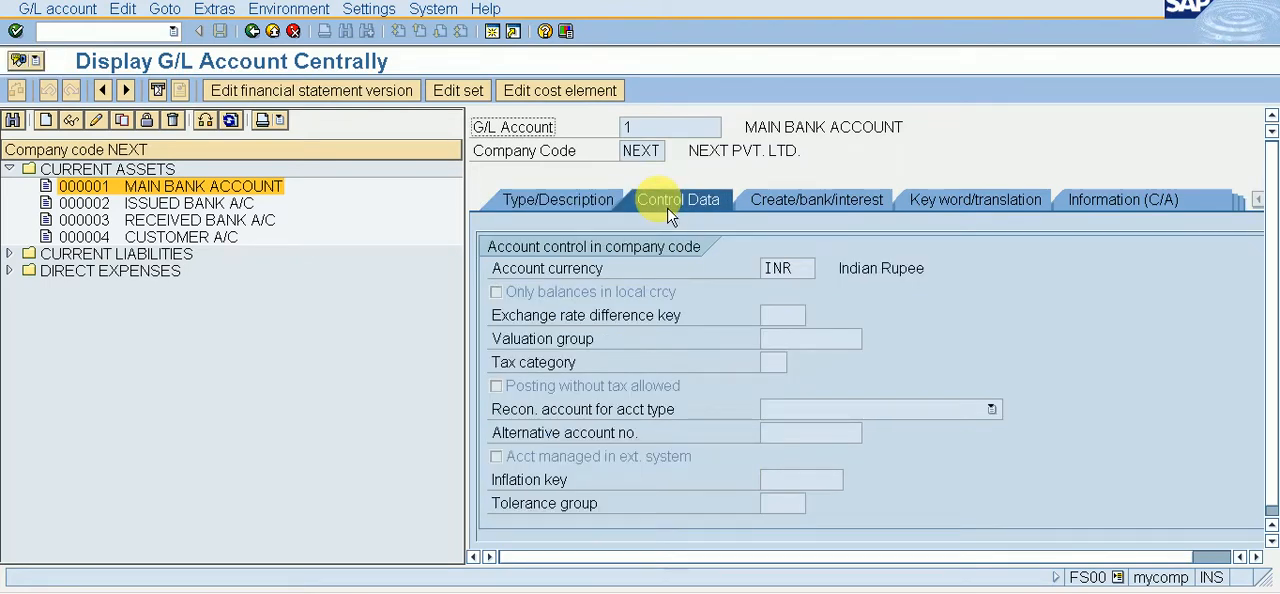
pyautogui.click(1270, 508)
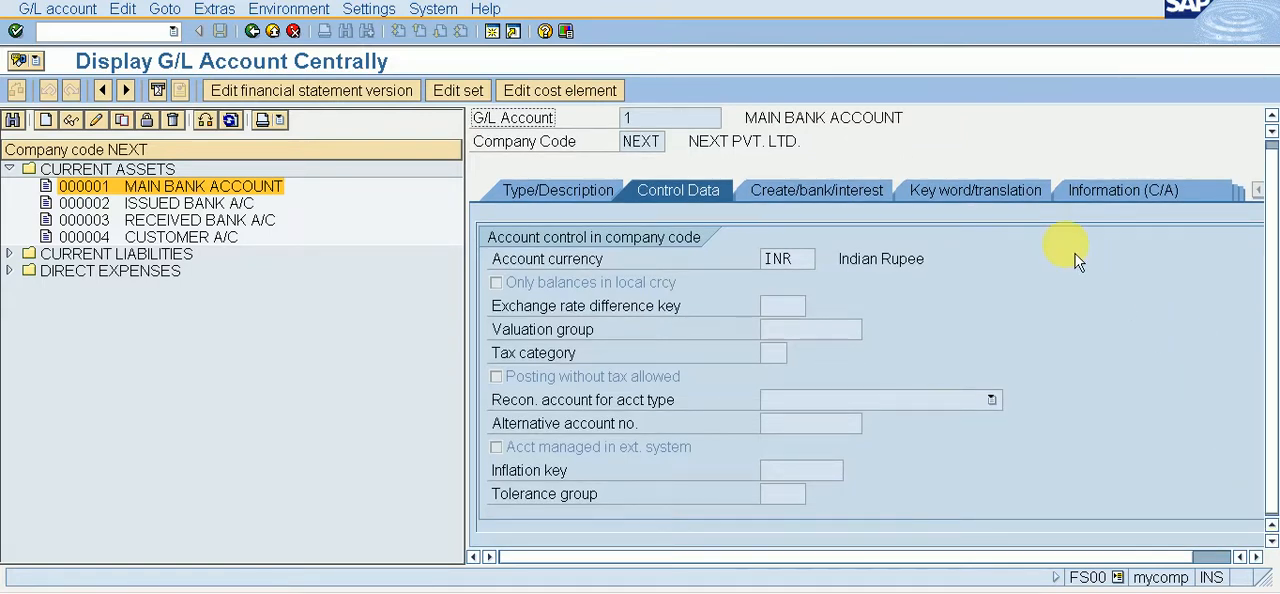
pyautogui.click(857, 195)
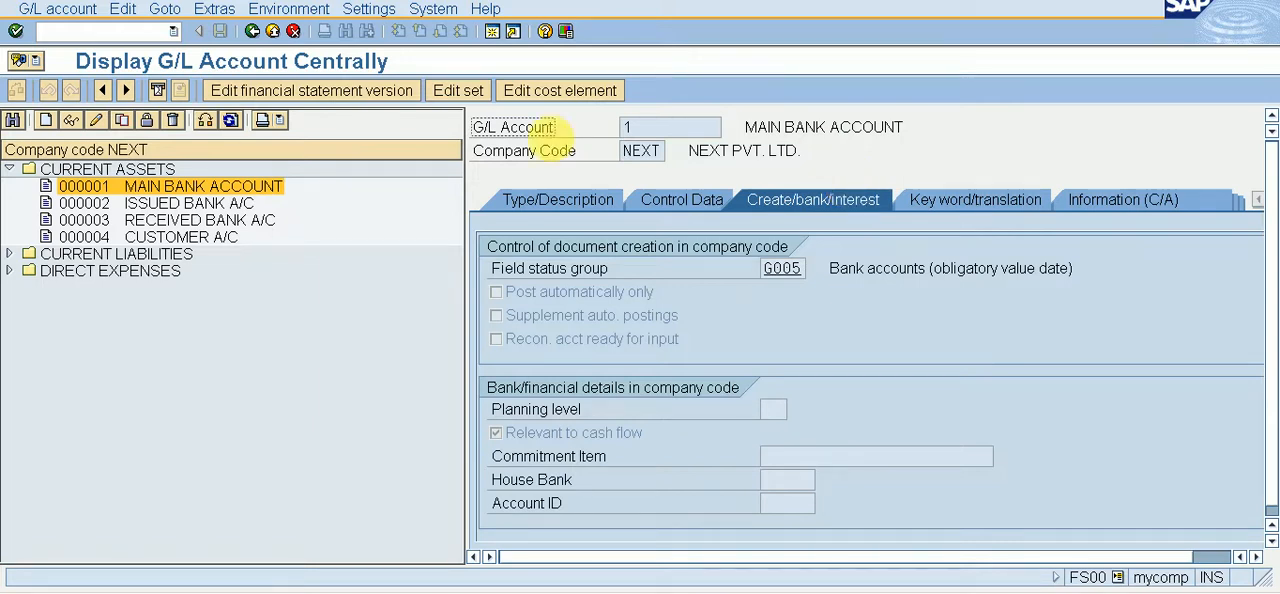
# Step: Try to display the control data of ISSUED BANK A/C and select RECEIVED BANK A/C among the current assets
pyautogui.doubleClick(194, 215)
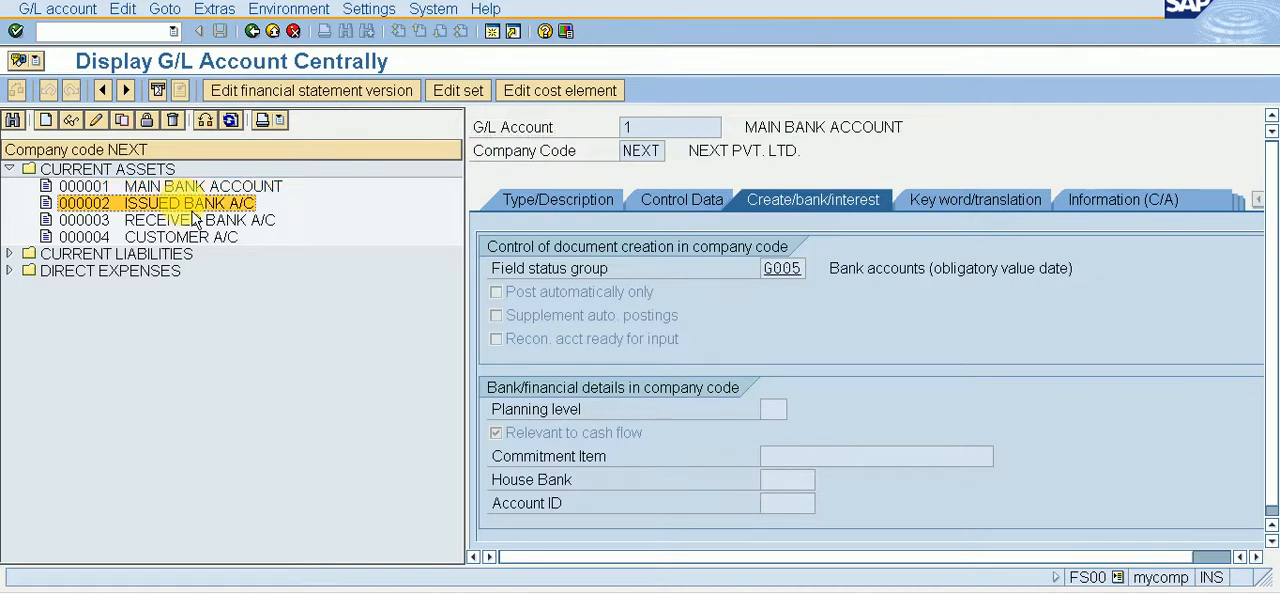
pyautogui.click(662, 205)
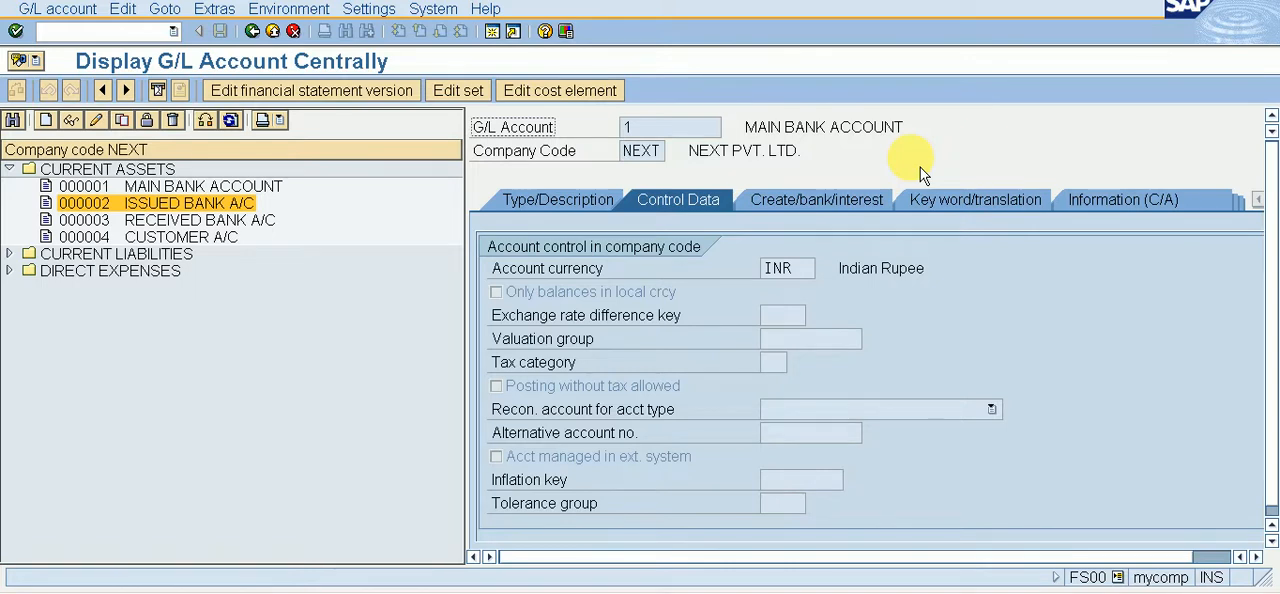
pyautogui.click(183, 221)
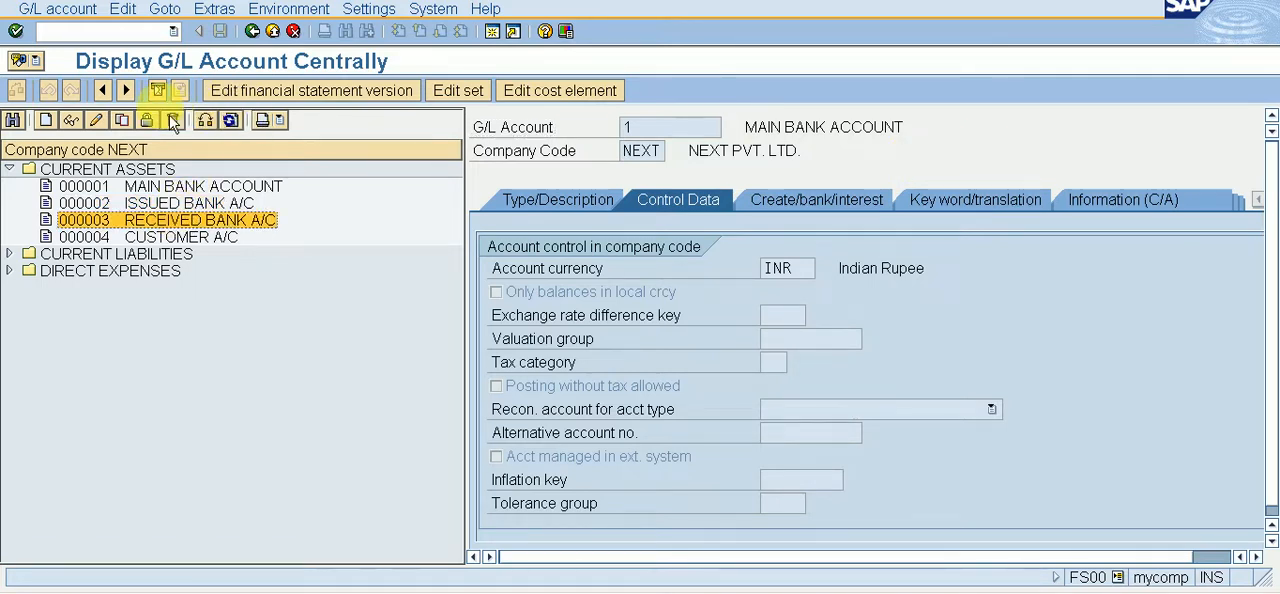
pyautogui.click(142, 31)
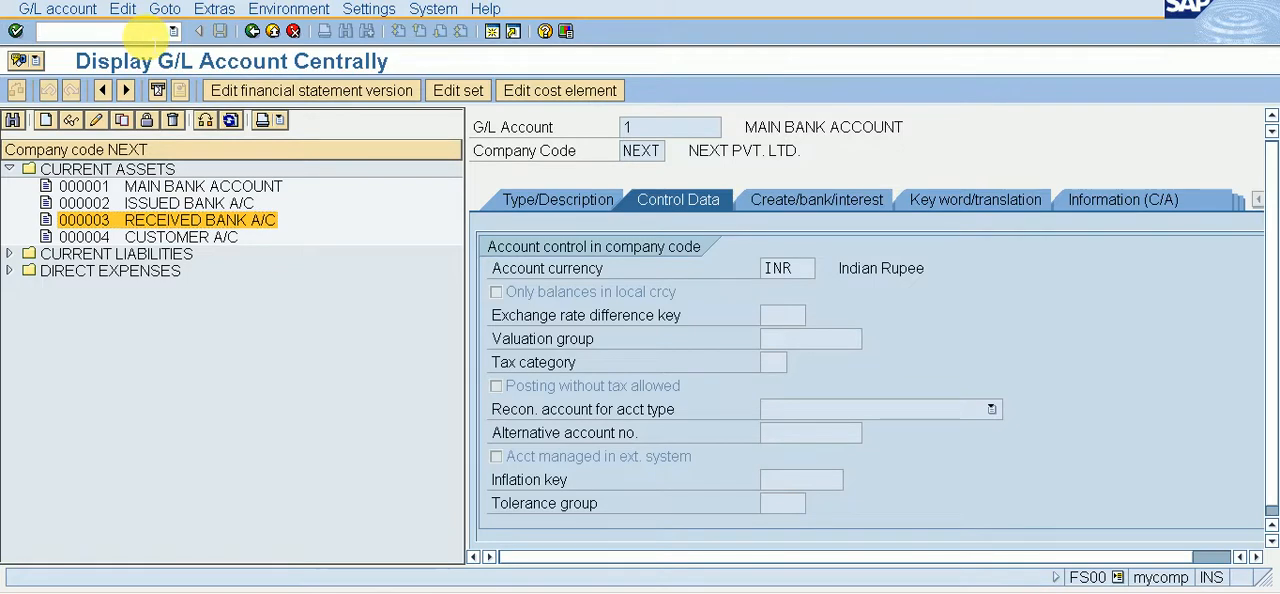
# Step: Change the G/L account display settings so that the navigation tree is not displayed
pyautogui.click(369, 9)
pyautogui.click(388, 33)
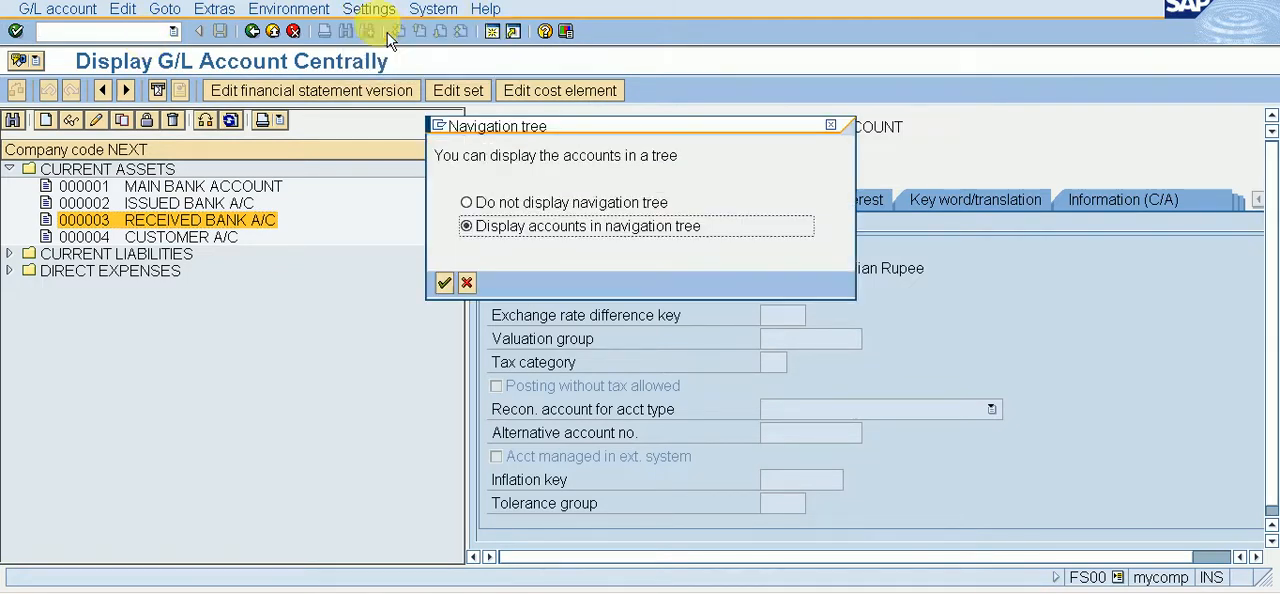
pyautogui.click(490, 202)
pyautogui.click(444, 283)
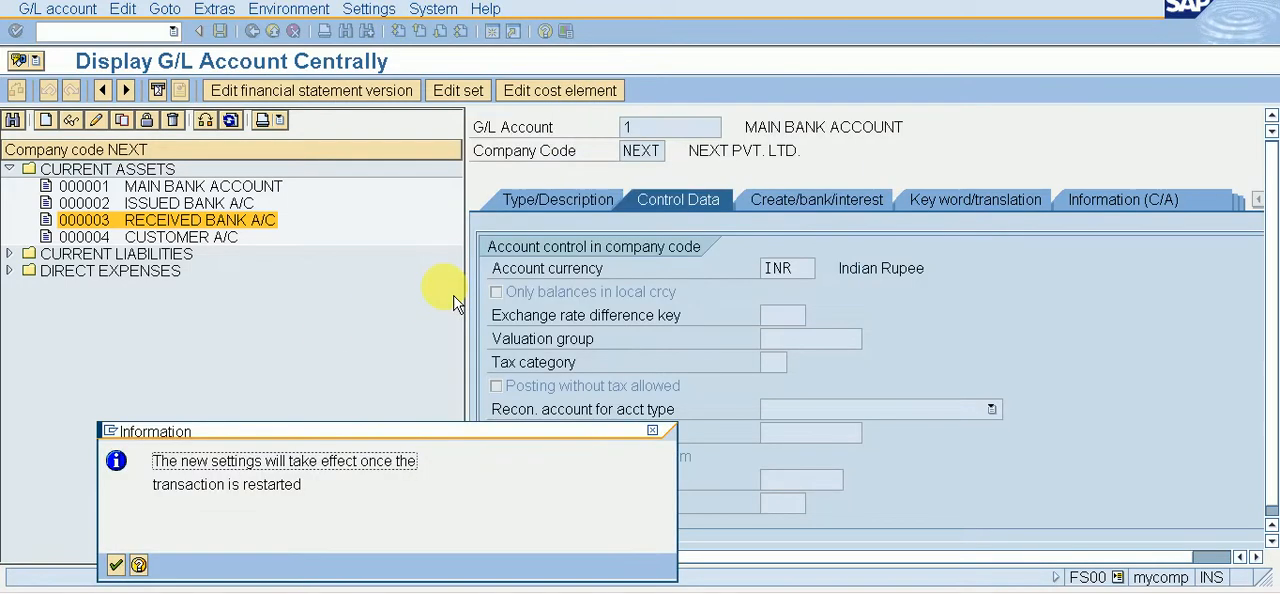
pyautogui.click(115, 565)
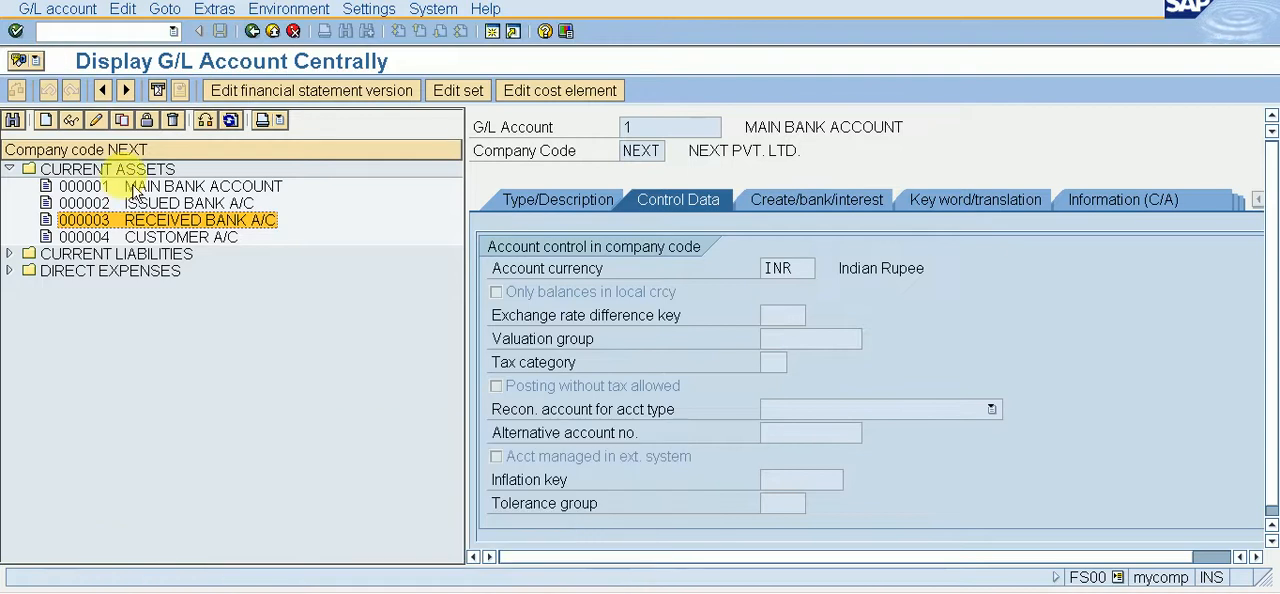
# Step: Restart transaction FS00 to apply the new display setting
pyautogui.click(130, 31)
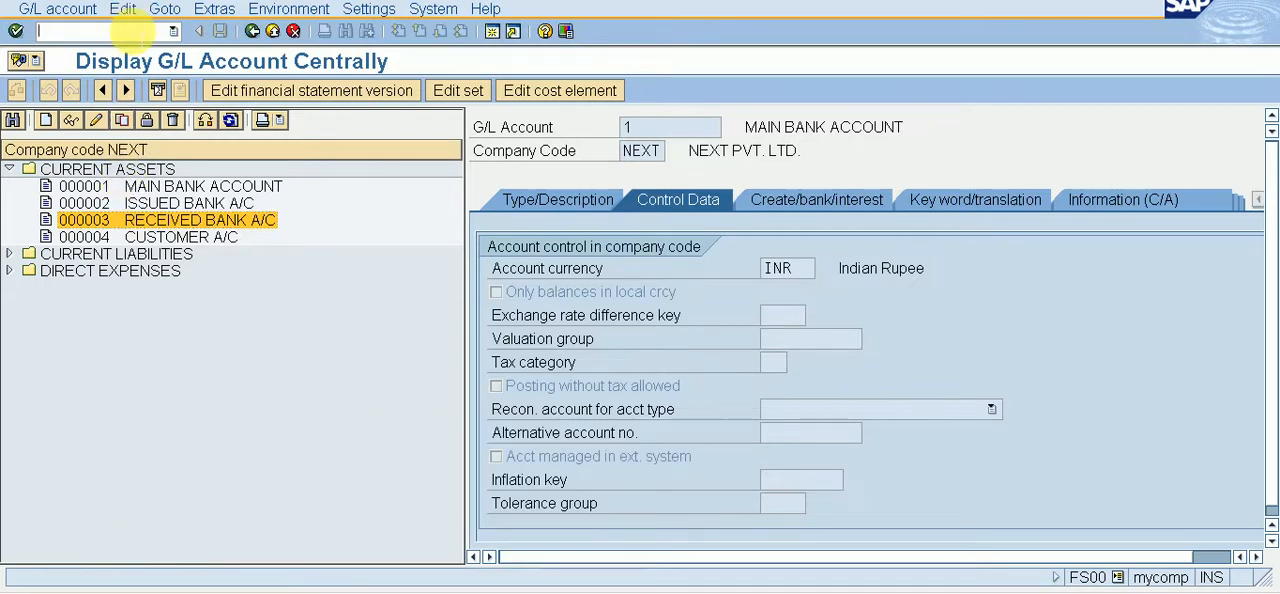
pyautogui.write('/NFS00')
pyautogui.press('Return')
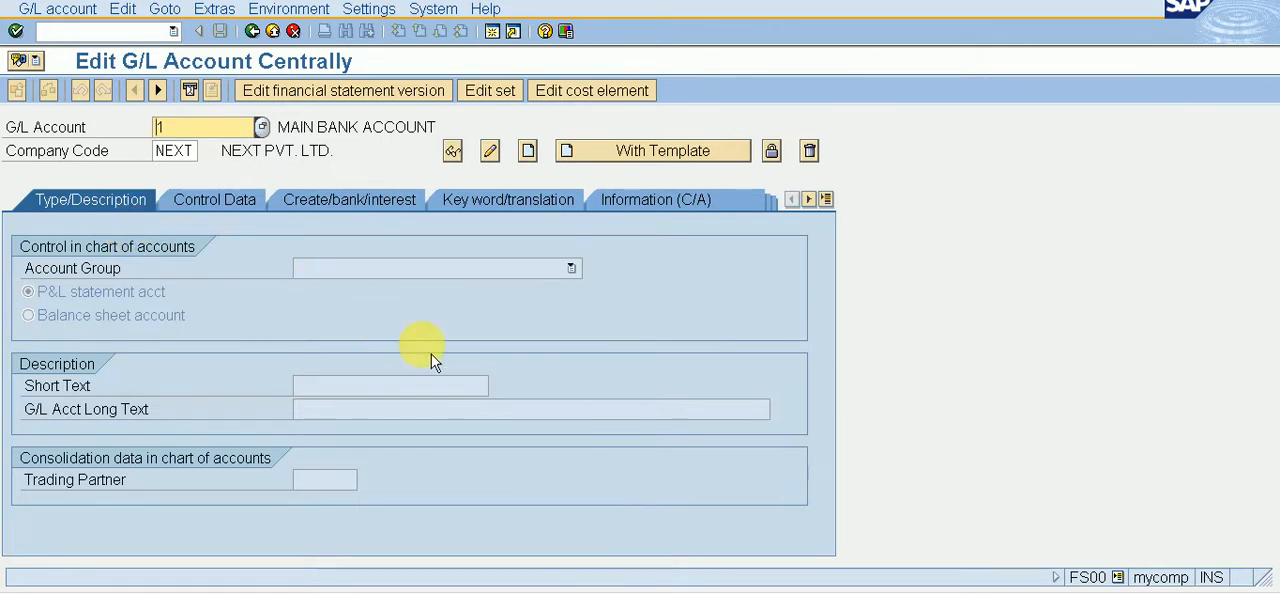
# Step: Open MAIN BANK ACCOUNT in change mode, examine its description, account management and field status group settings, and save it
pyautogui.click(503, 158)
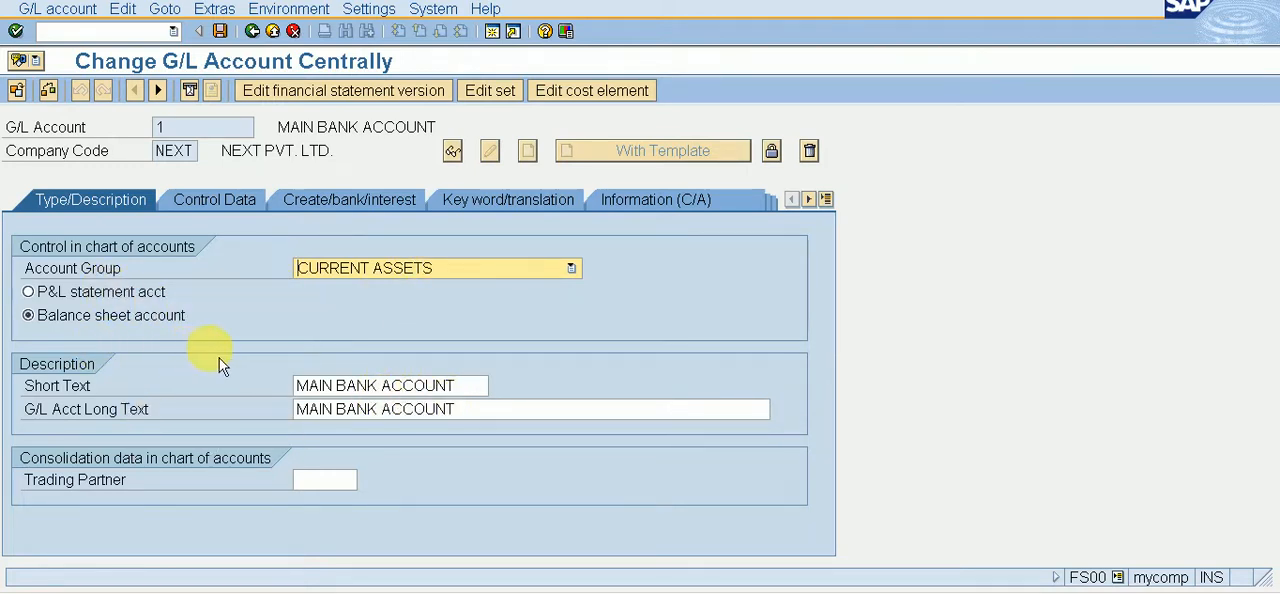
pyautogui.click(205, 212)
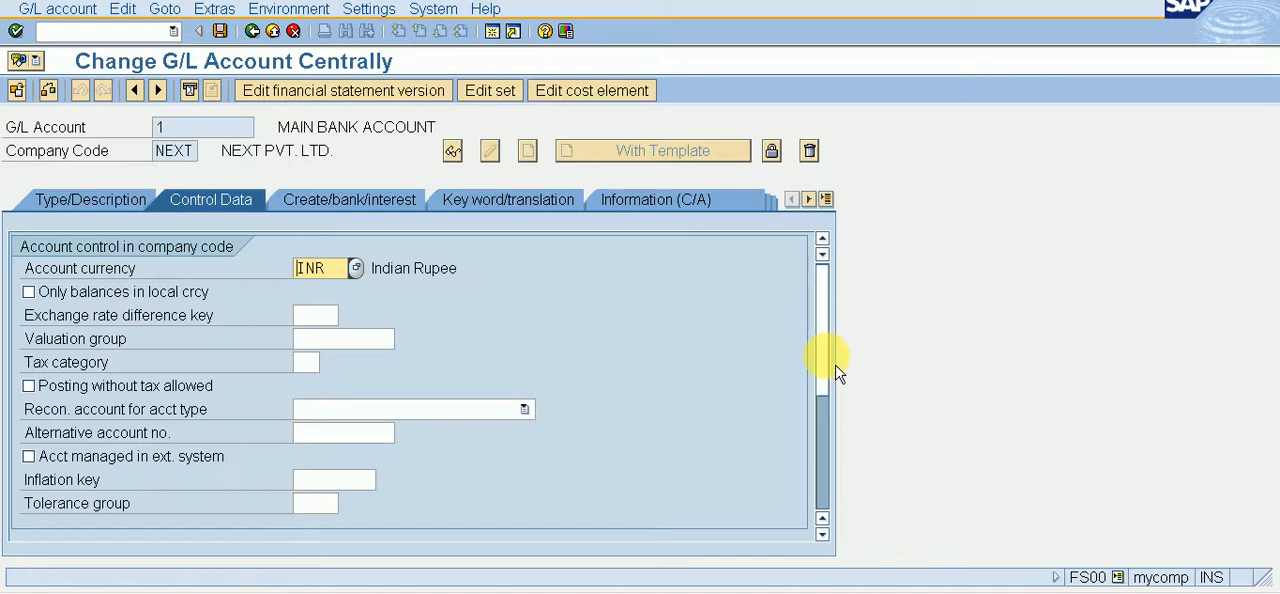
pyautogui.moveTo(838, 373); pyautogui.dragTo(848, 463)
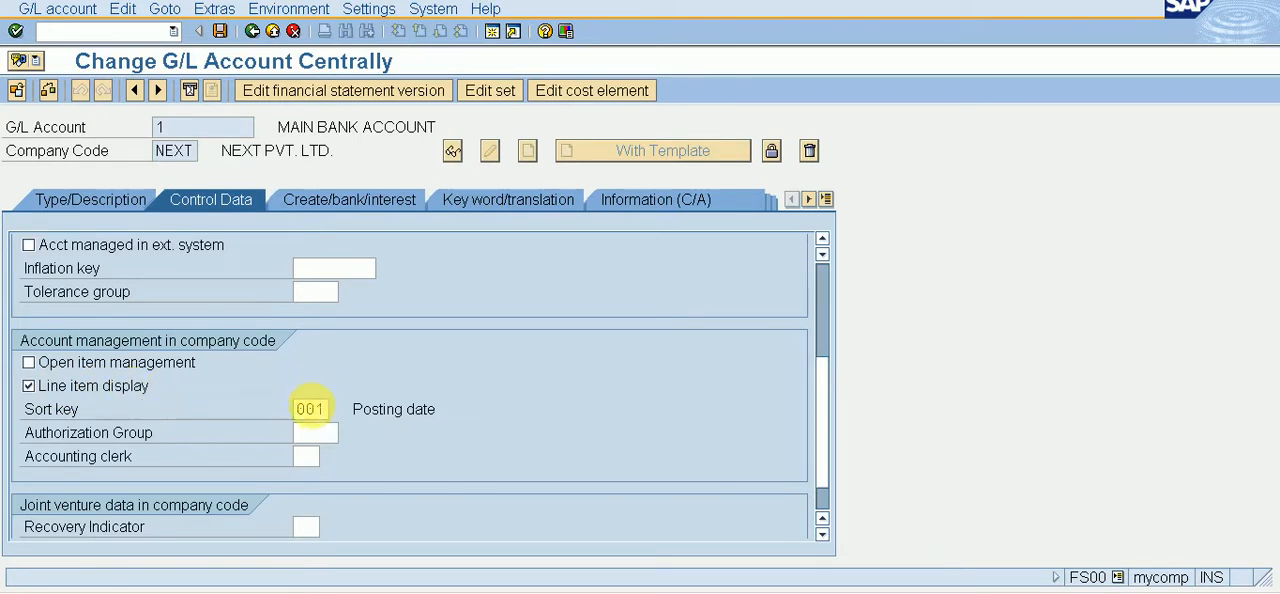
pyautogui.click(366, 206)
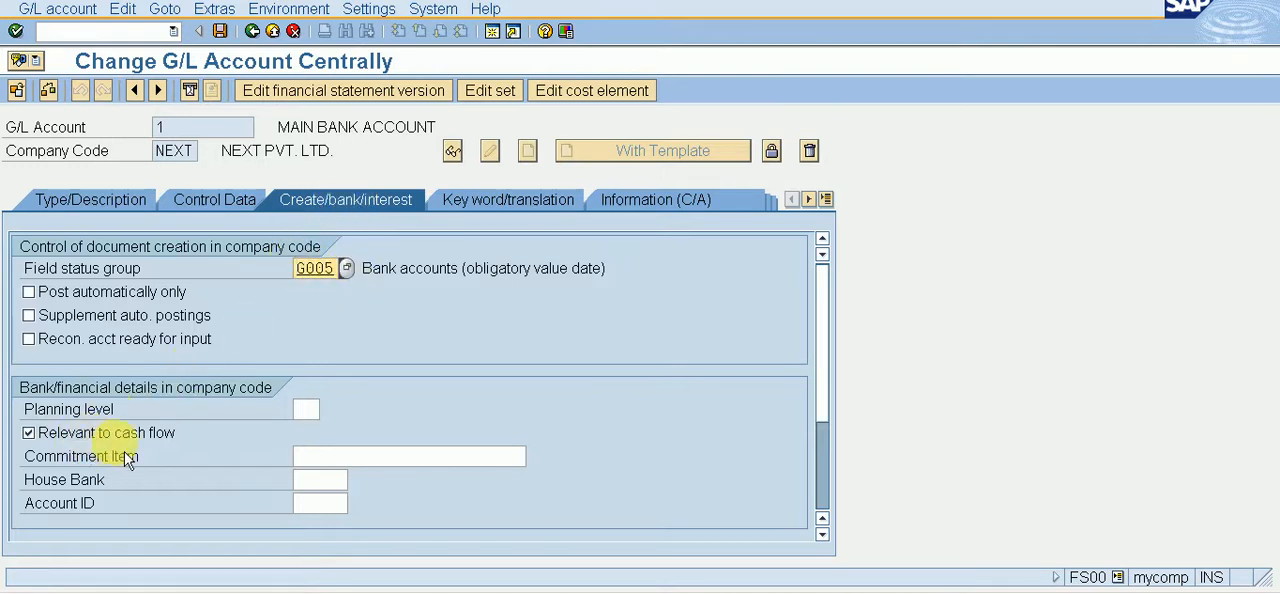
pyautogui.click(104, 216)
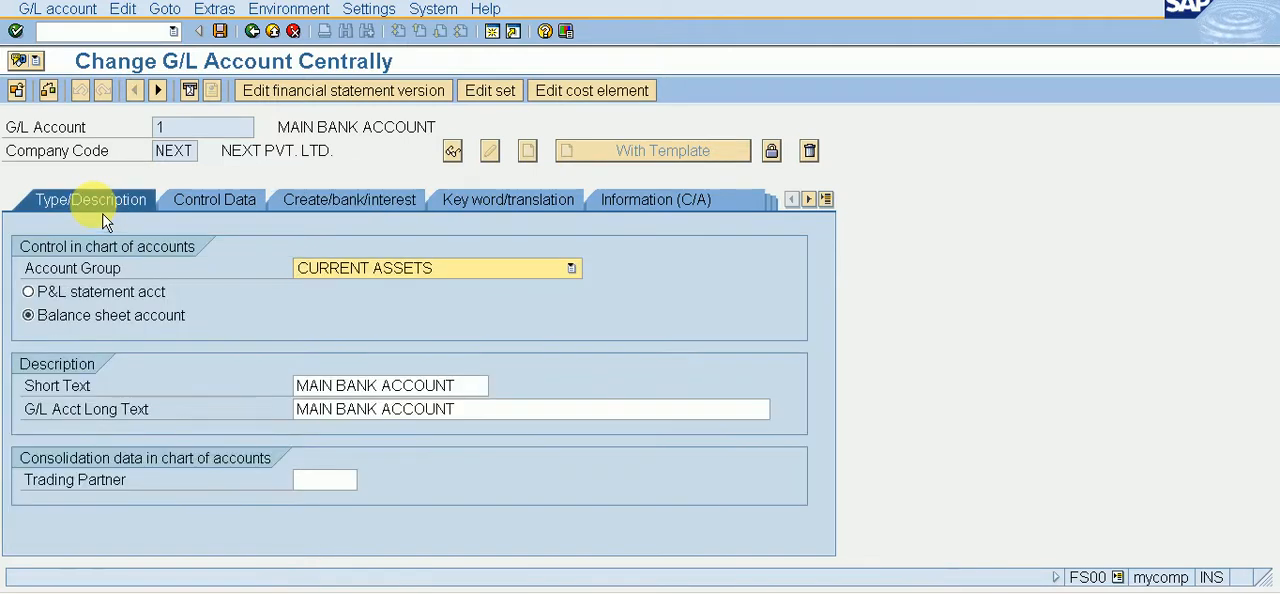
pyautogui.click(220, 211)
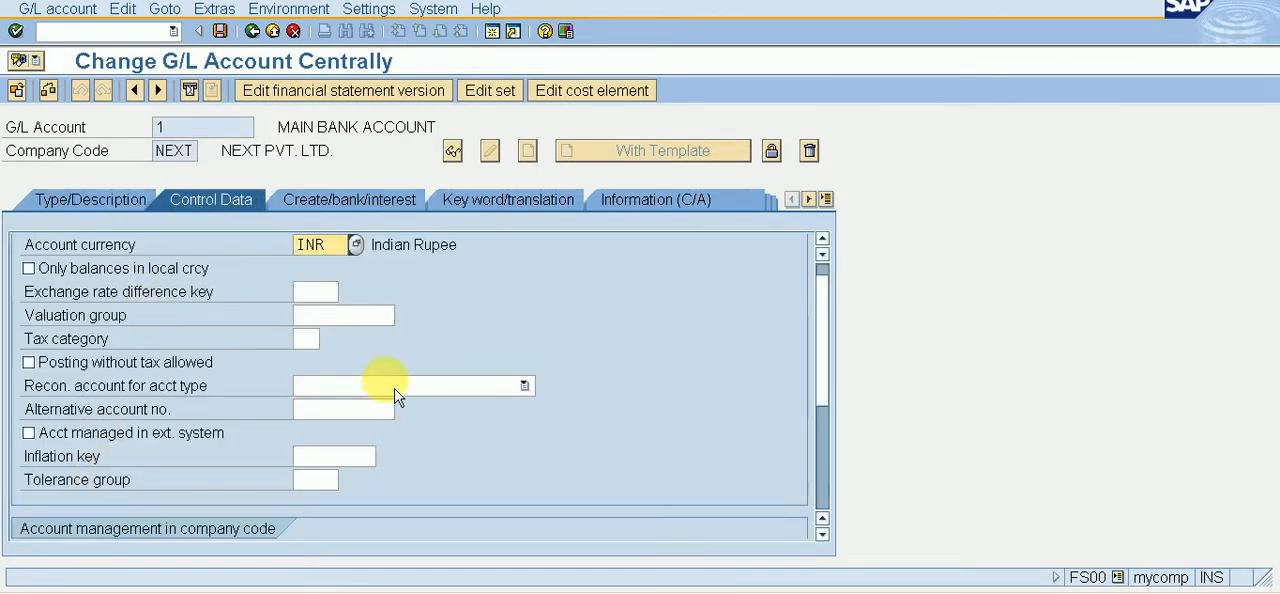
pyautogui.moveTo(826, 404); pyautogui.dragTo(828, 440)
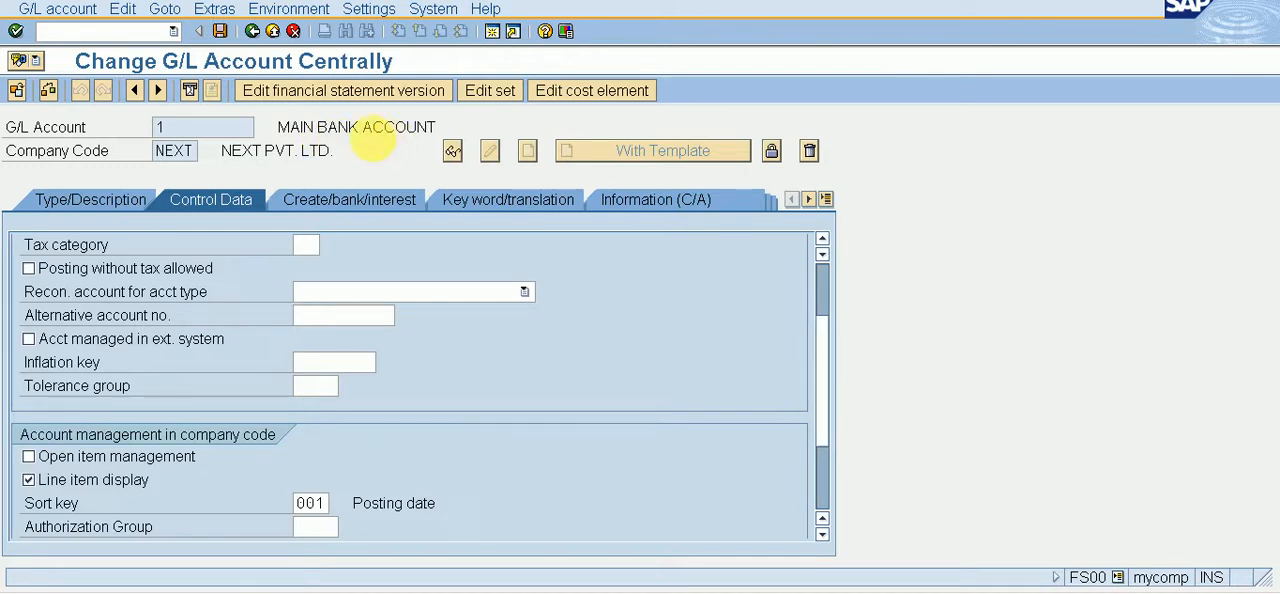
pyautogui.hotkey('ctrl', 's')
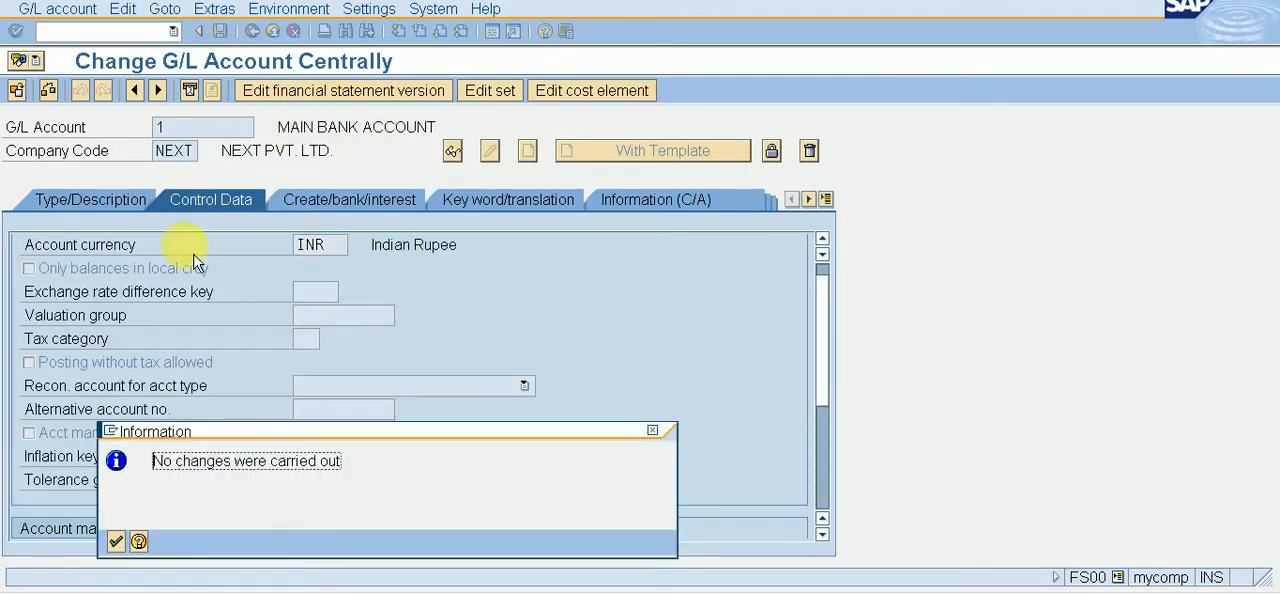
pyautogui.click(117, 542)
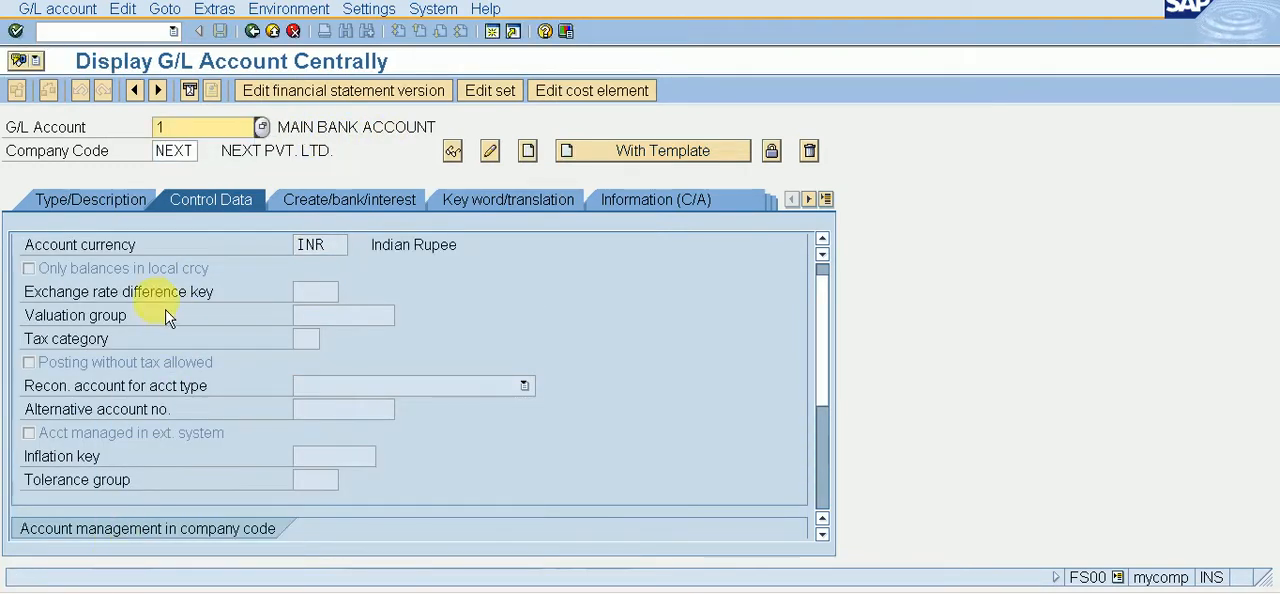
# Step: Open G/L account 2, ISSUED BANK A/C, in change mode and examine its account management settings and account group
pyautogui.write('2')
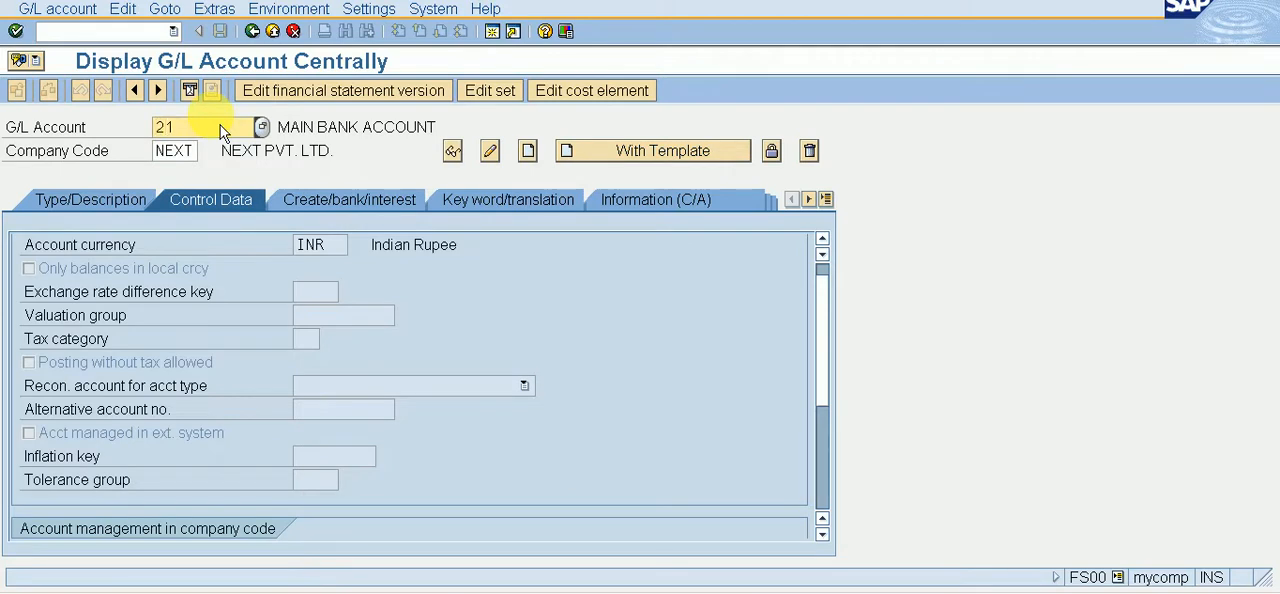
pyautogui.press('Delete')
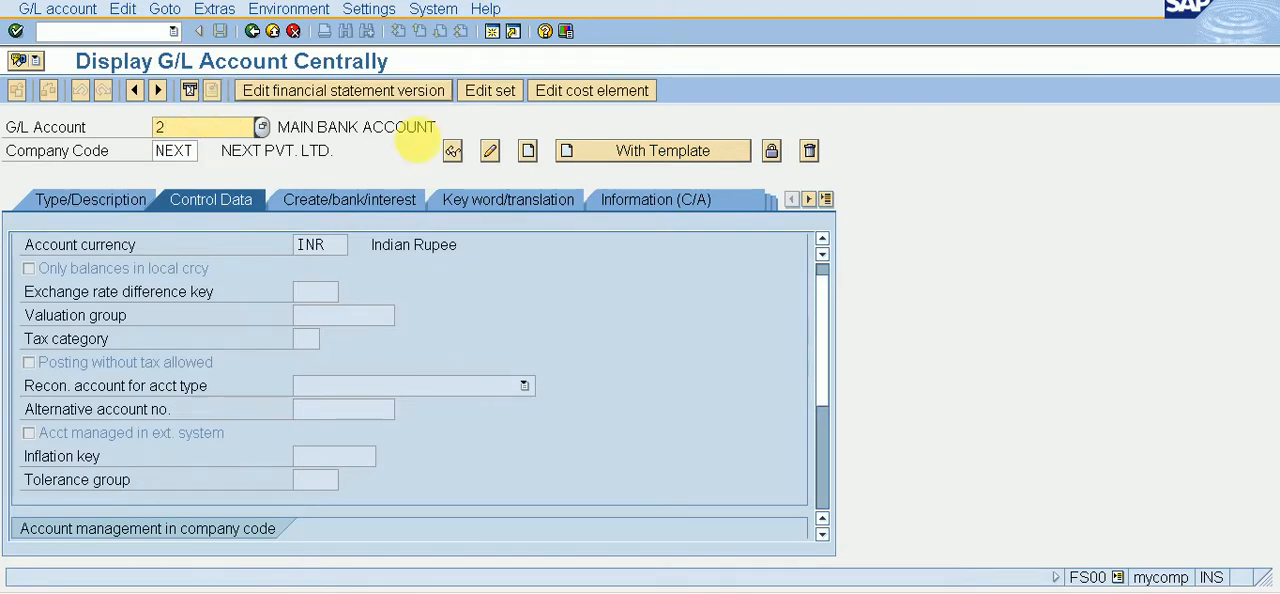
pyautogui.click(489, 151)
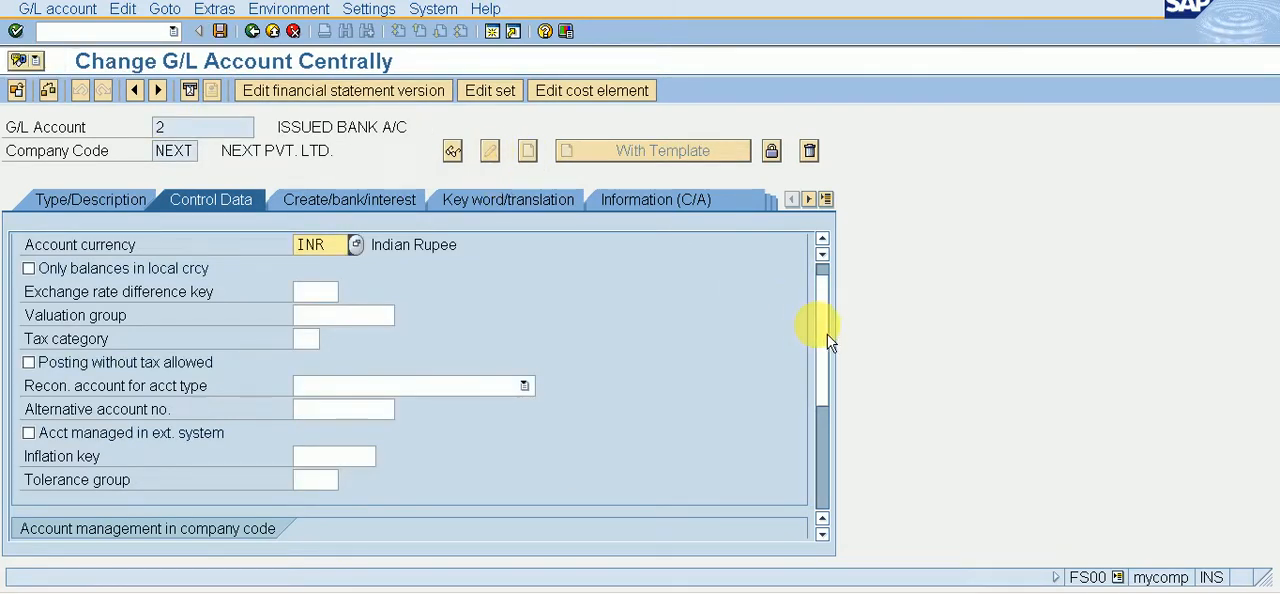
pyautogui.moveTo(832, 340); pyautogui.dragTo(846, 434)
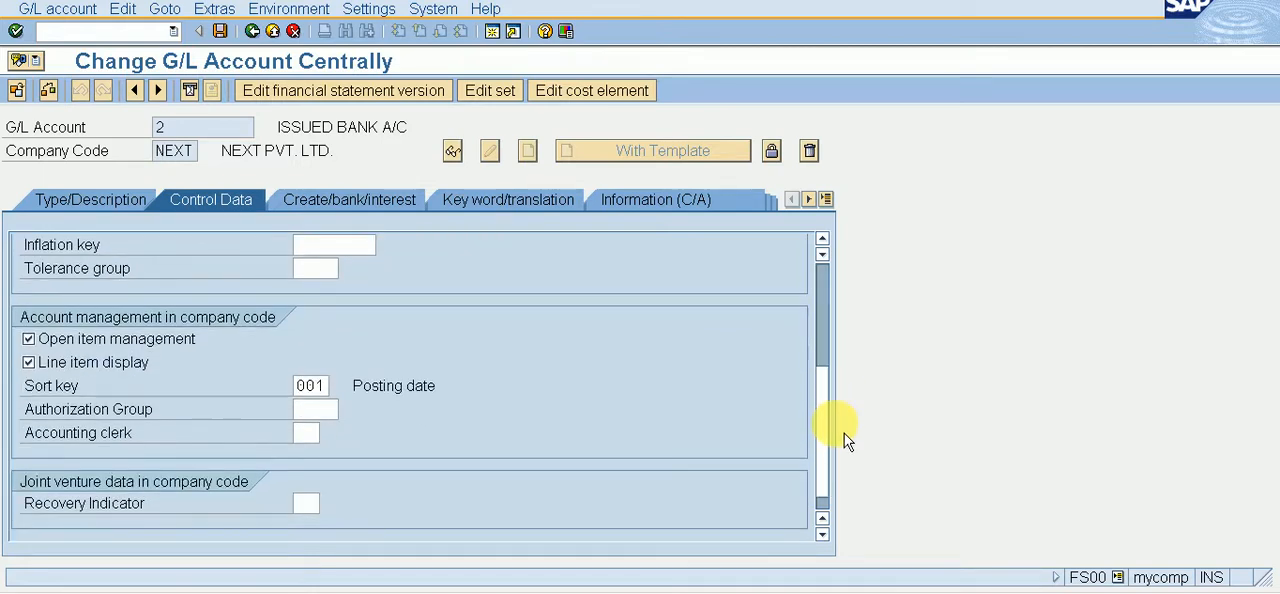
pyautogui.click(114, 206)
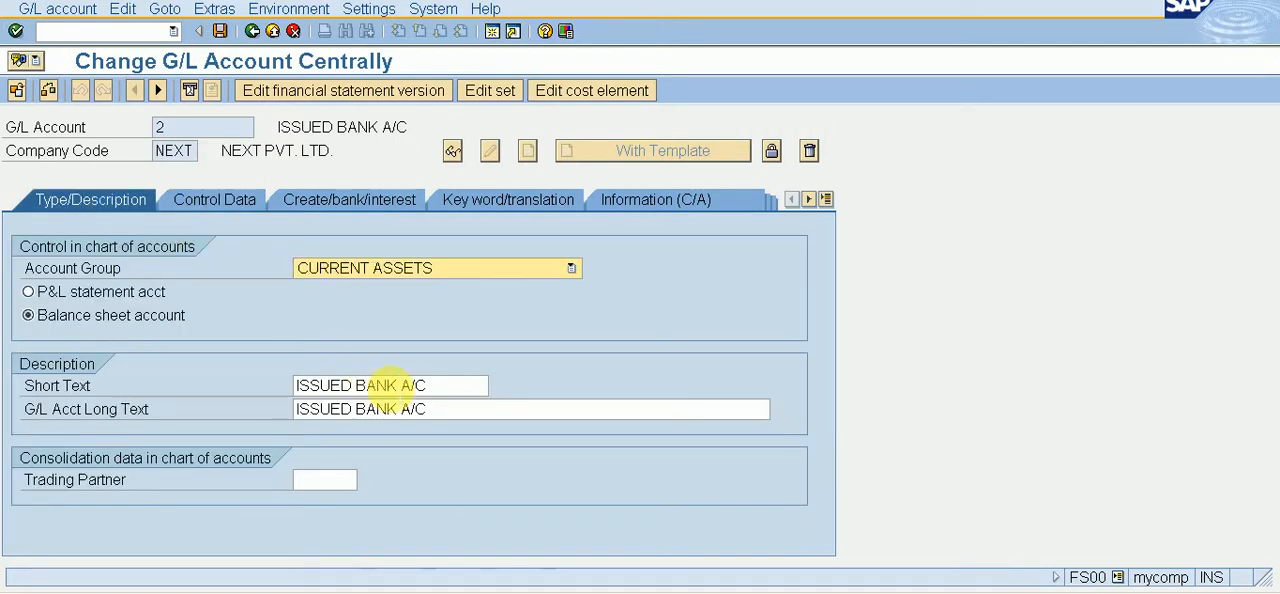
# Step: Open the vendor invoice entry transaction FB60
pyautogui.click(133, 30)
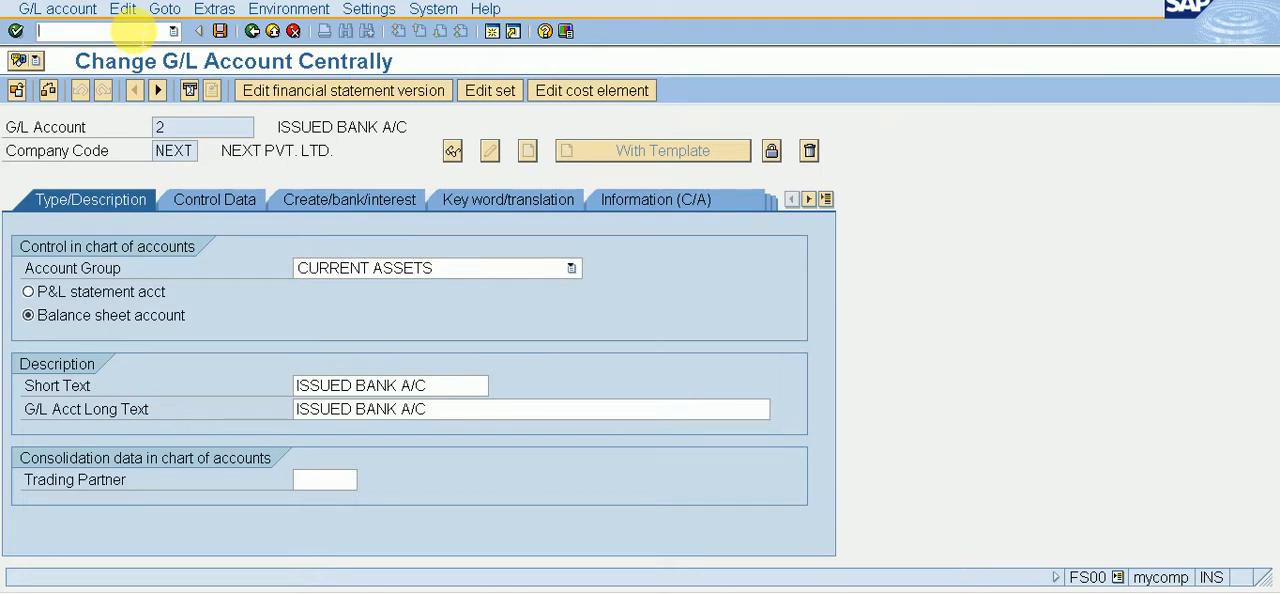
pyautogui.write('/NFB60')
pyautogui.press('Return')
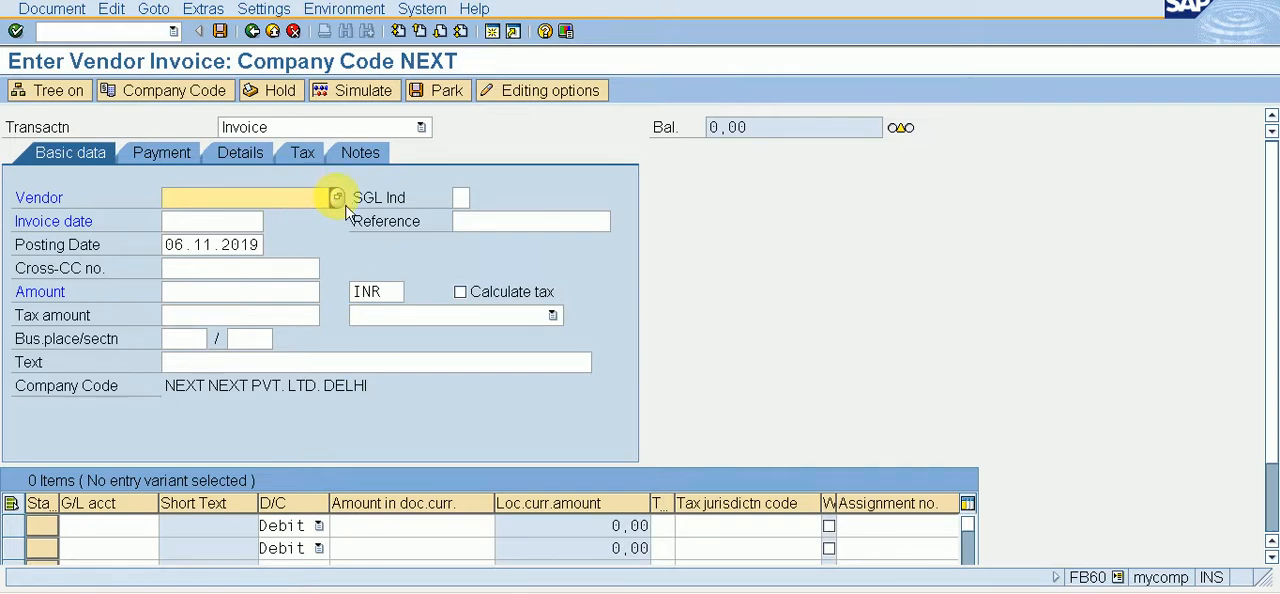
# Step: Confirm company code NEXT for the invoice and select XYZ LTD. as the vendor through the vendor search
pyautogui.click(219, 101)
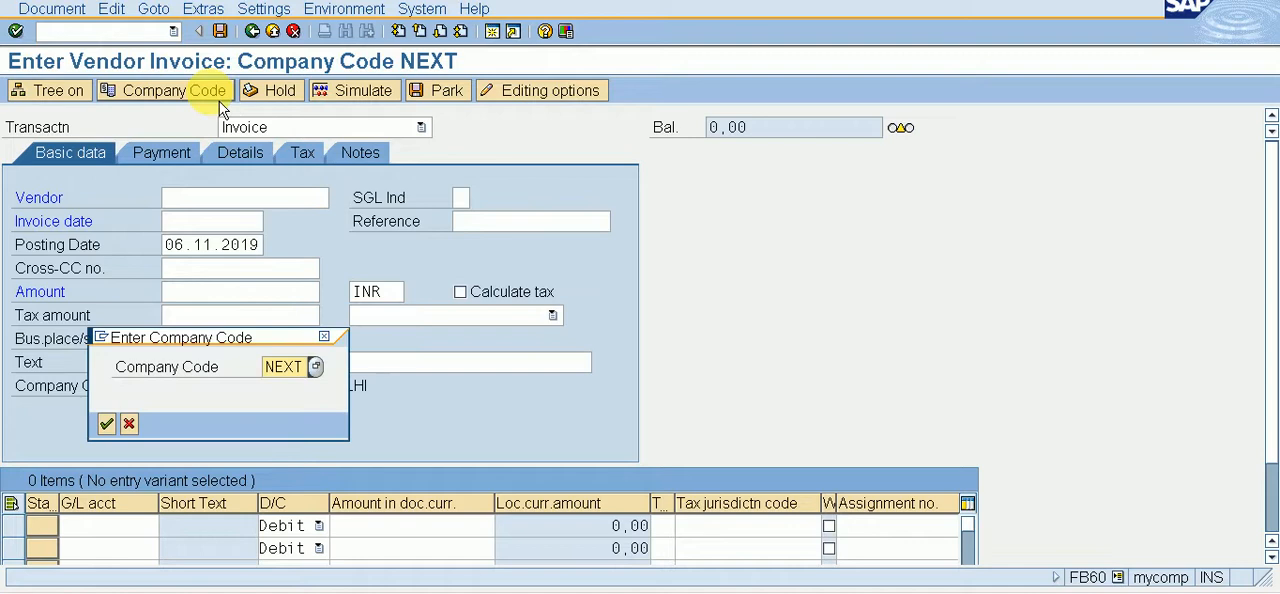
pyautogui.press('Return')
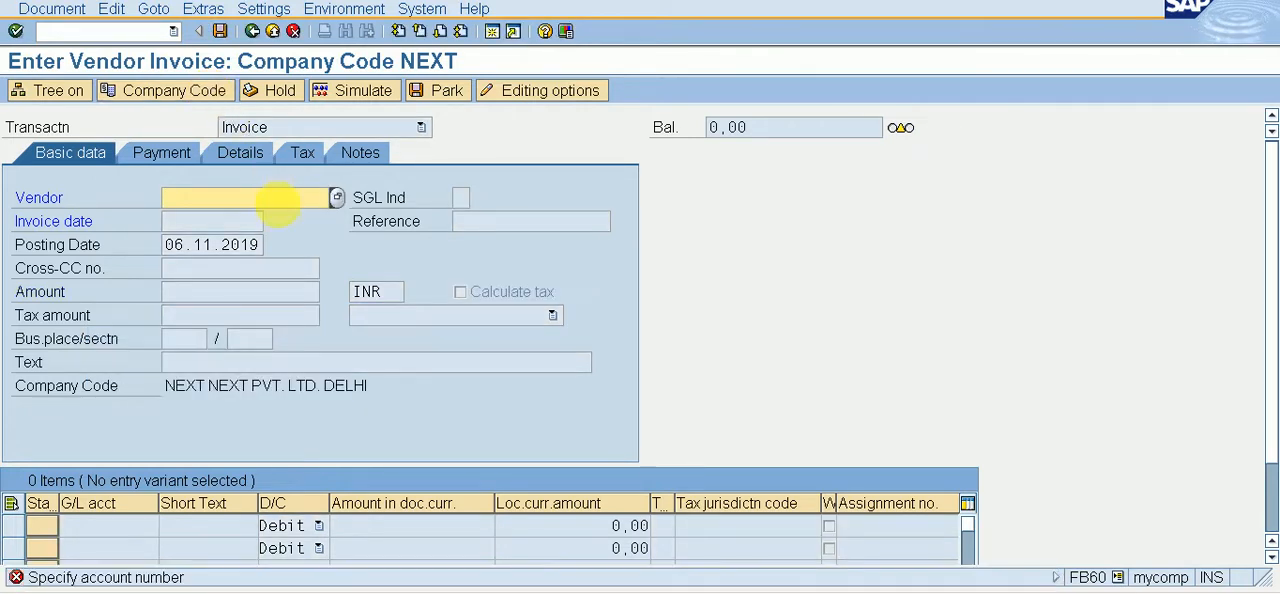
pyautogui.click(337, 197)
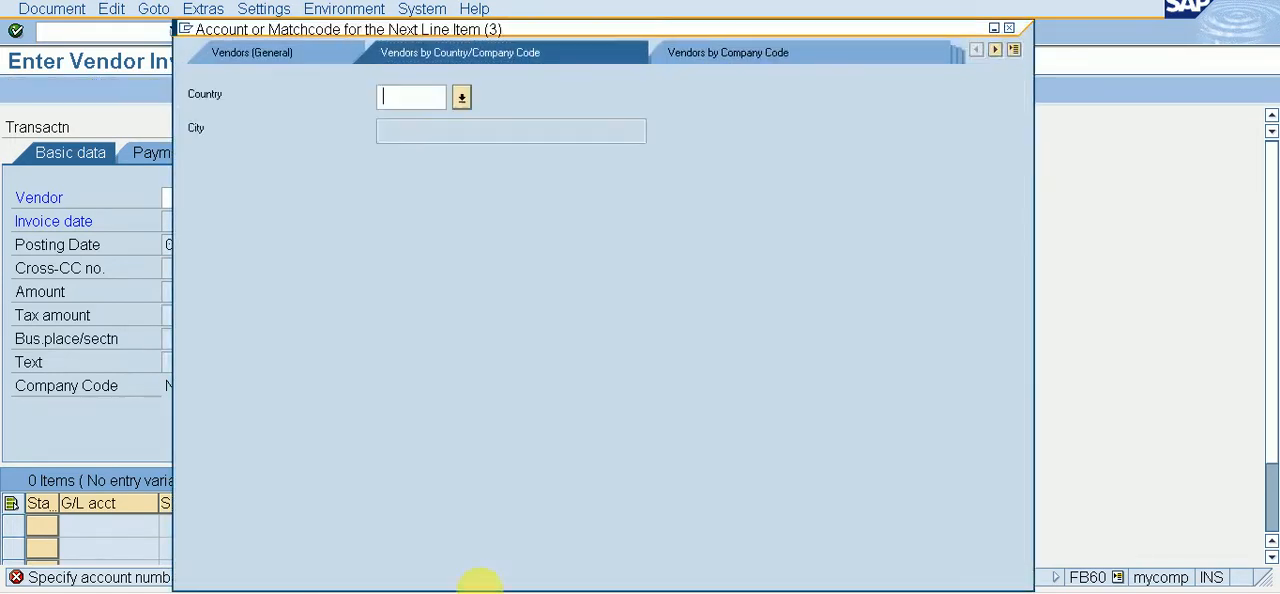
pyautogui.press('Return')
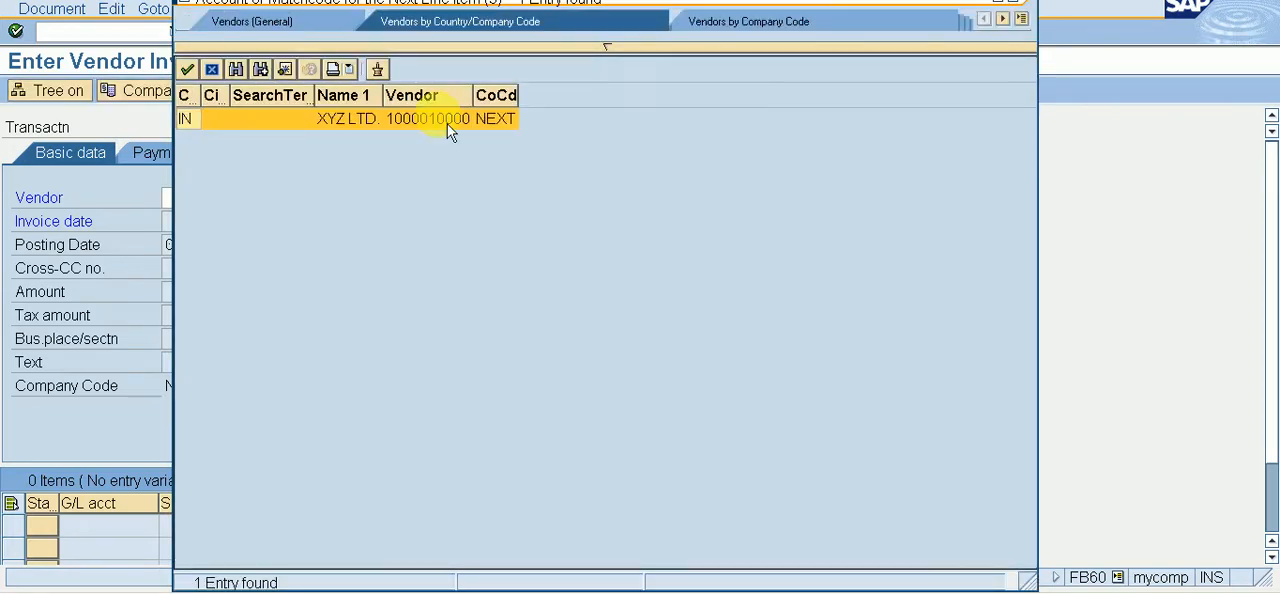
pyautogui.doubleClick(447, 124)
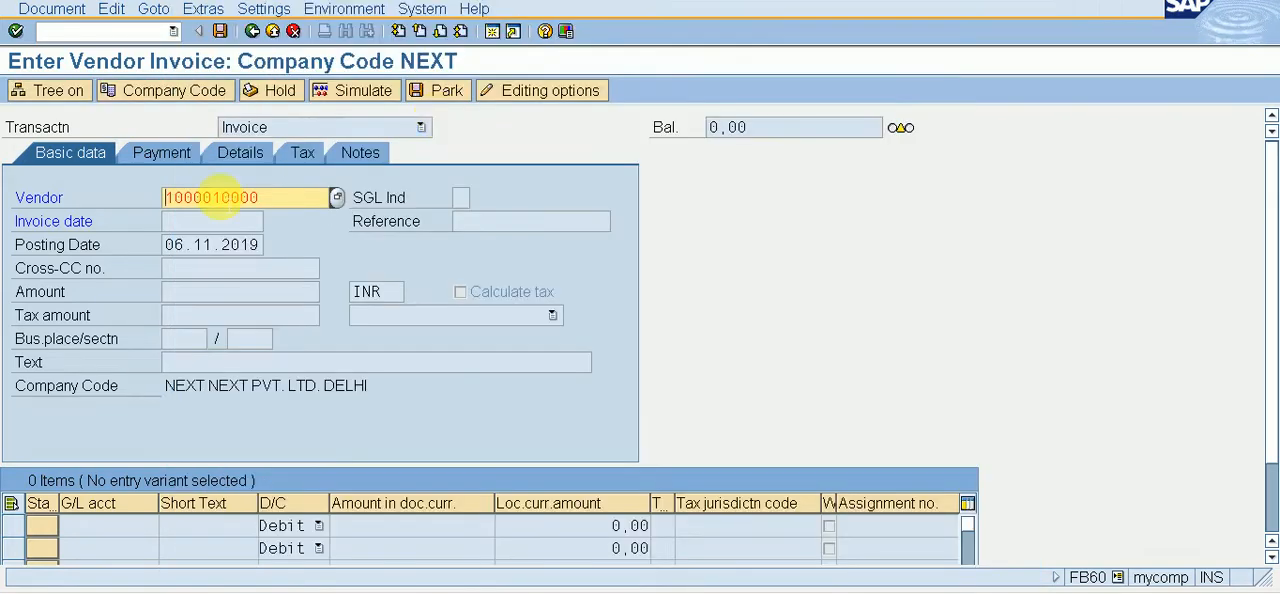
pyautogui.press('Return')
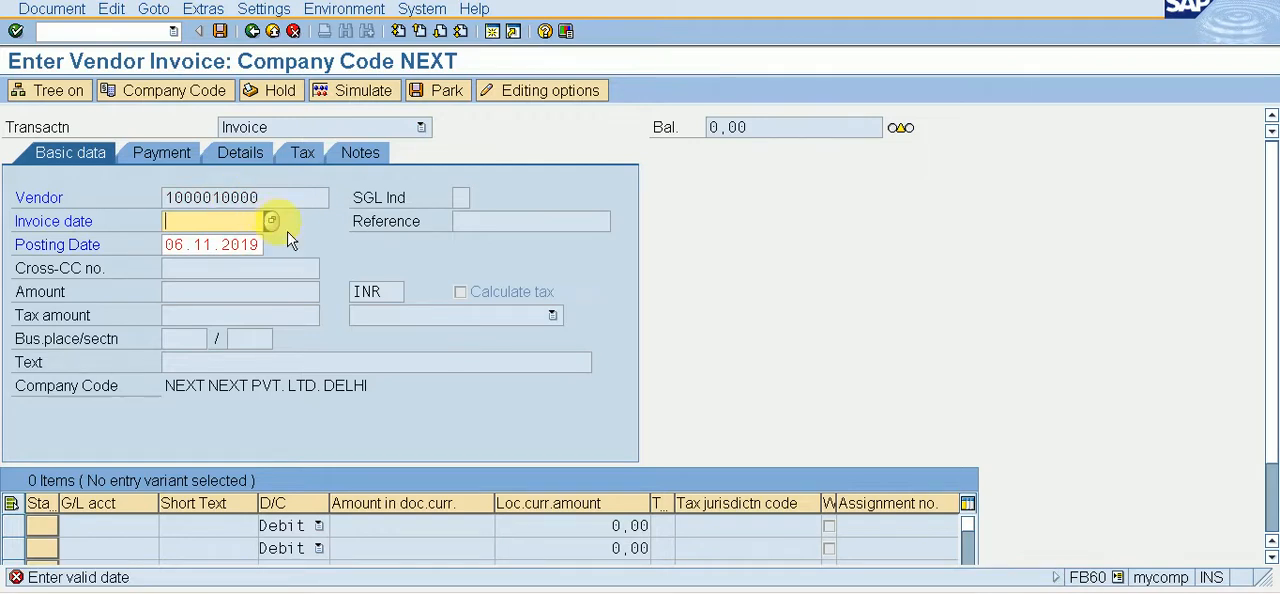
# Step: Set the invoice date to 06.11.2019 and the invoice amount to 100000 INR
pyautogui.click(273, 222)
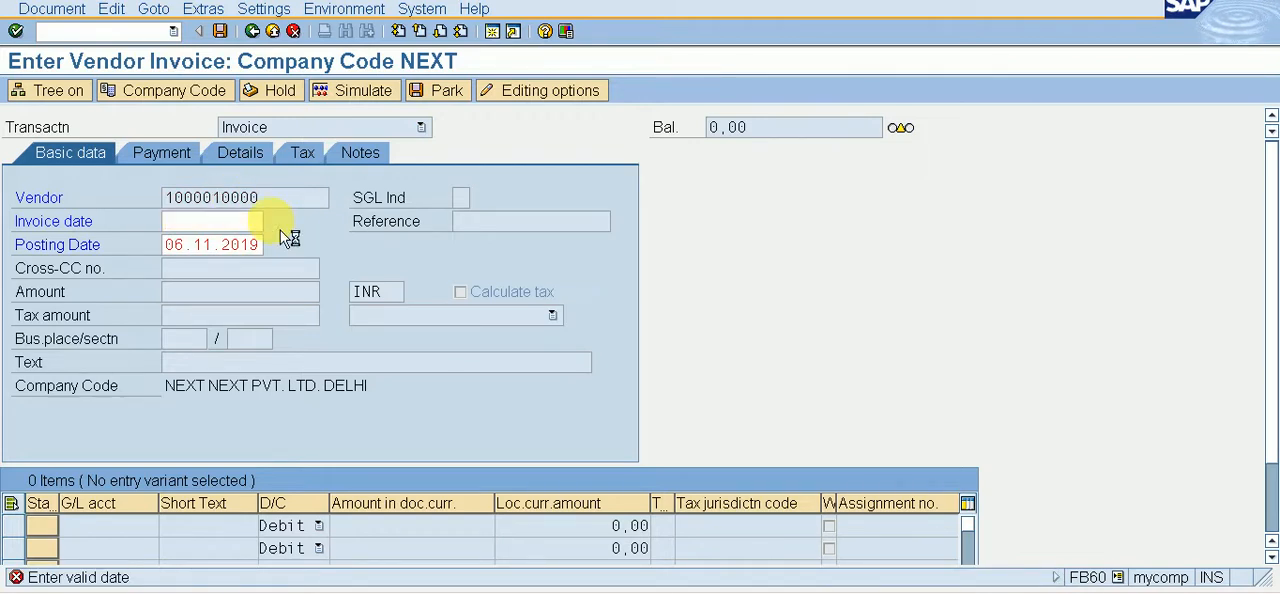
pyautogui.press('Return')
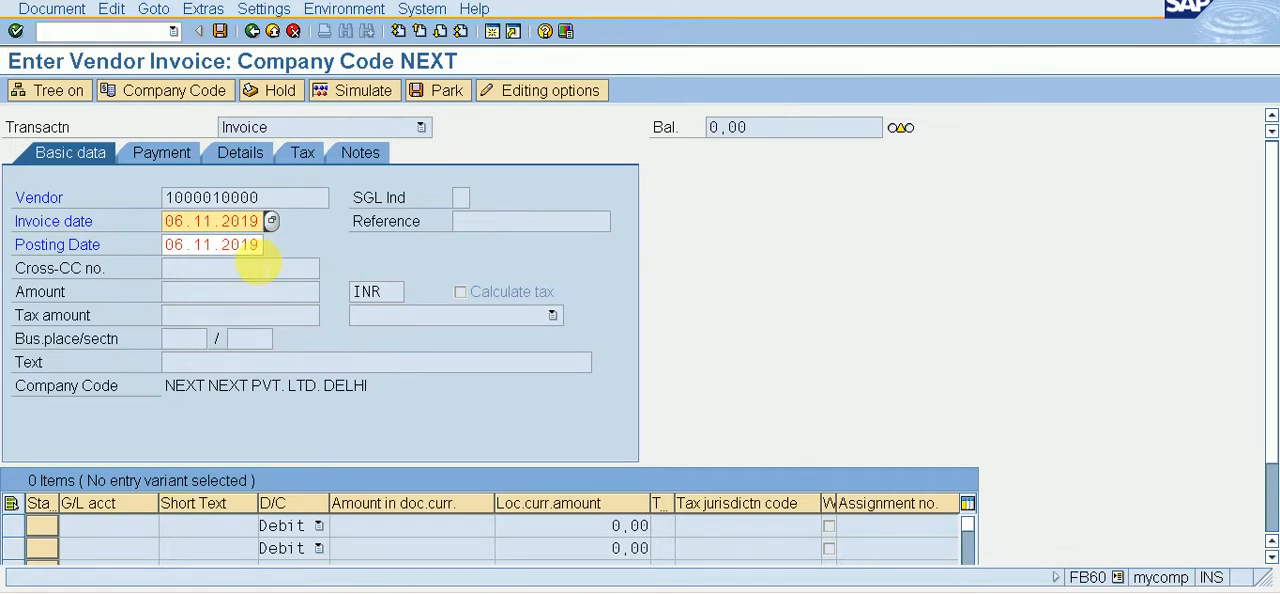
pyautogui.press('Return')
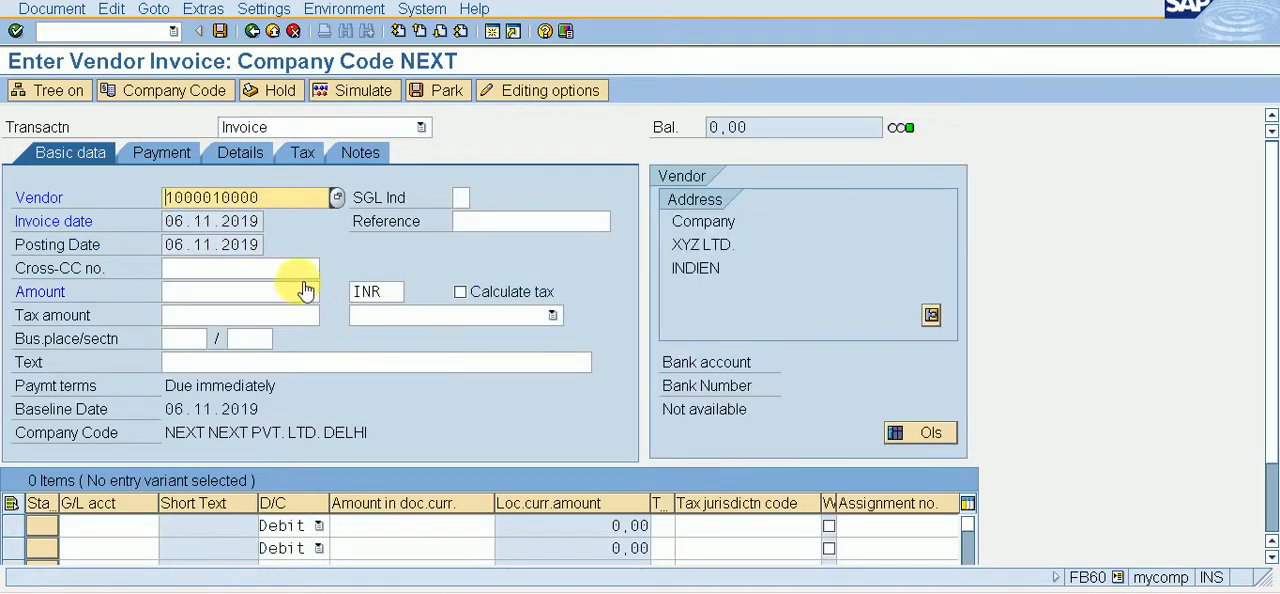
pyautogui.click(297, 290)
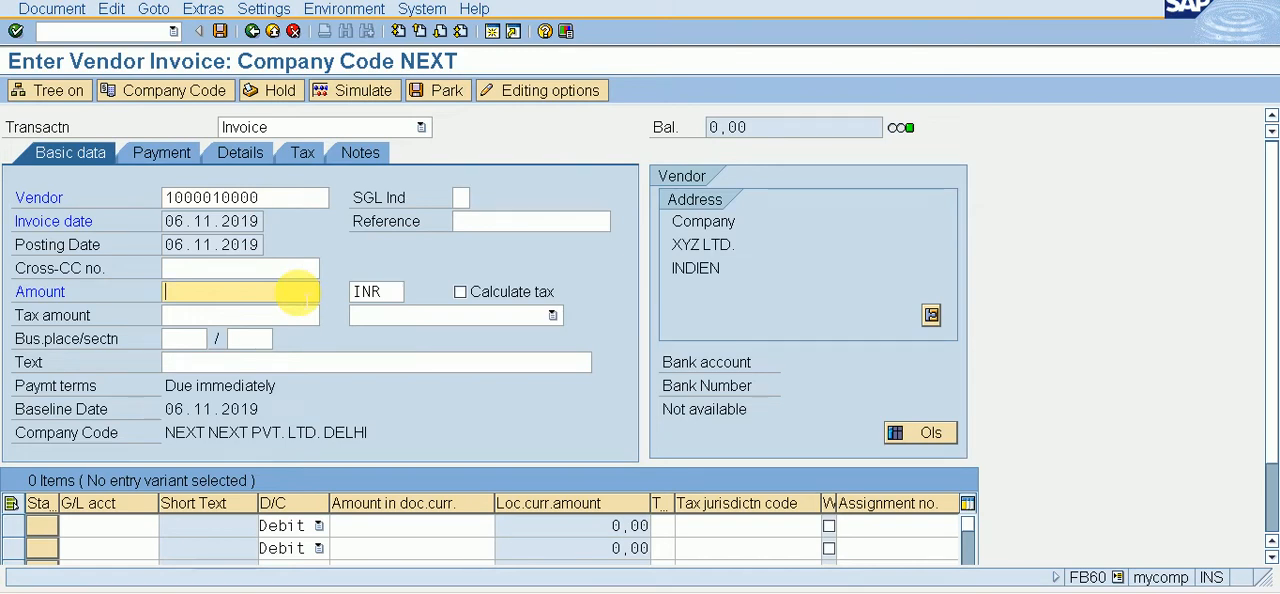
pyautogui.write('100000')
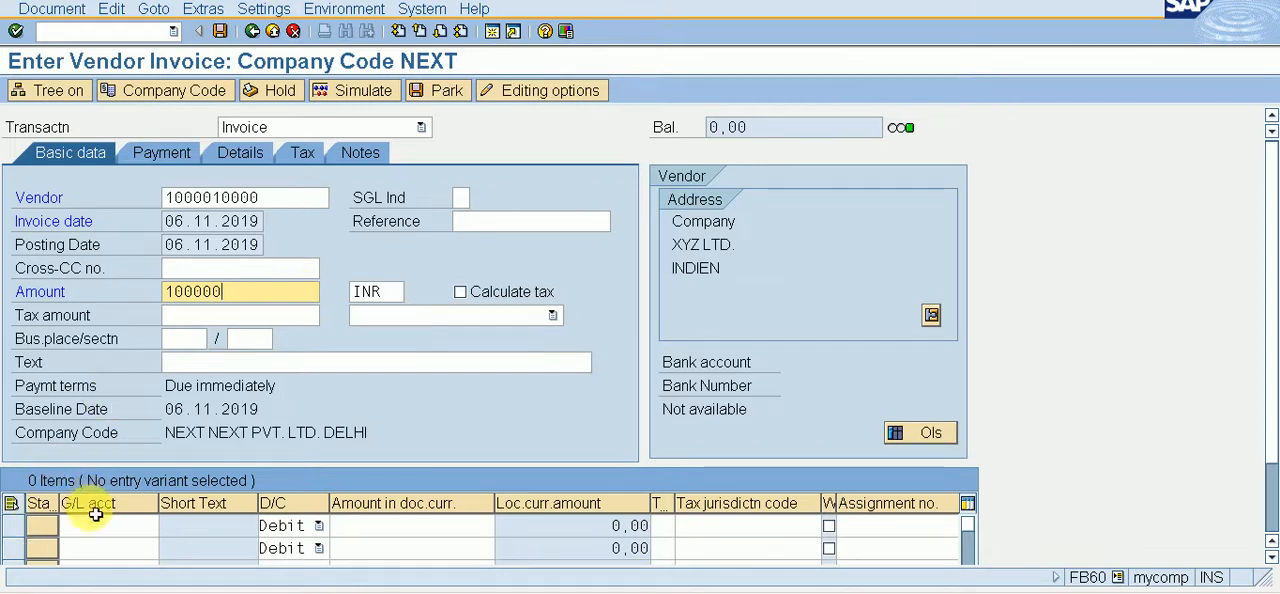
# Step: Assign G/L account 201, PURCHASE A/C, to the first line item by looking it up in chart of accounts NEXT
pyautogui.click(160, 525)
pyautogui.click(167, 527)
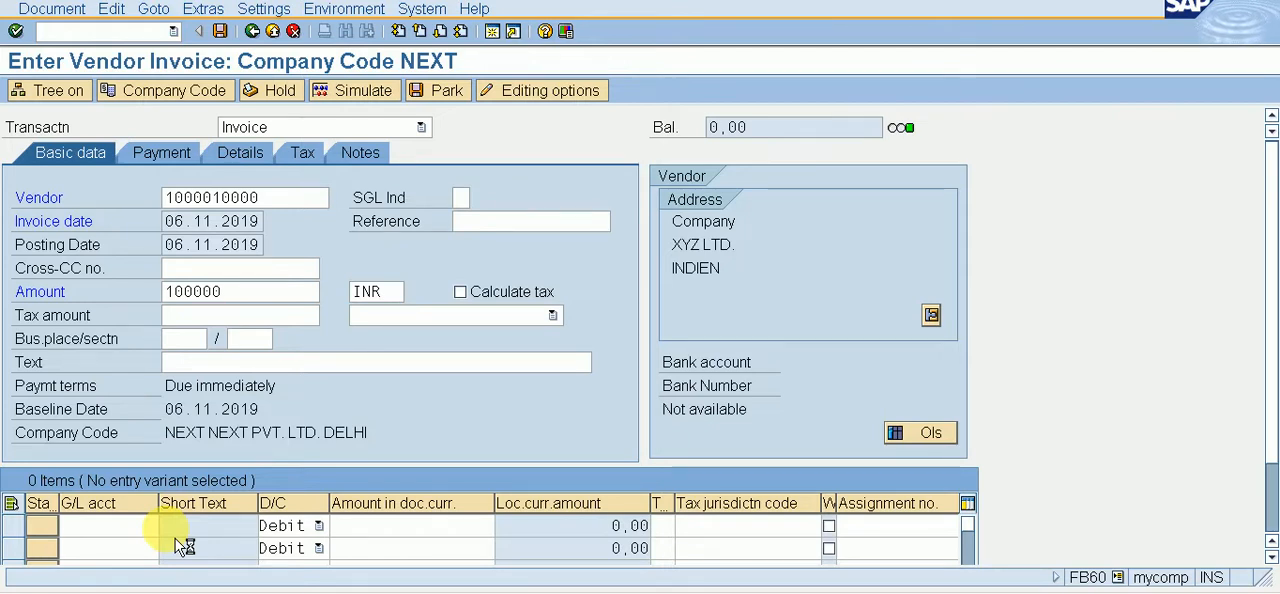
pyautogui.press('Return')
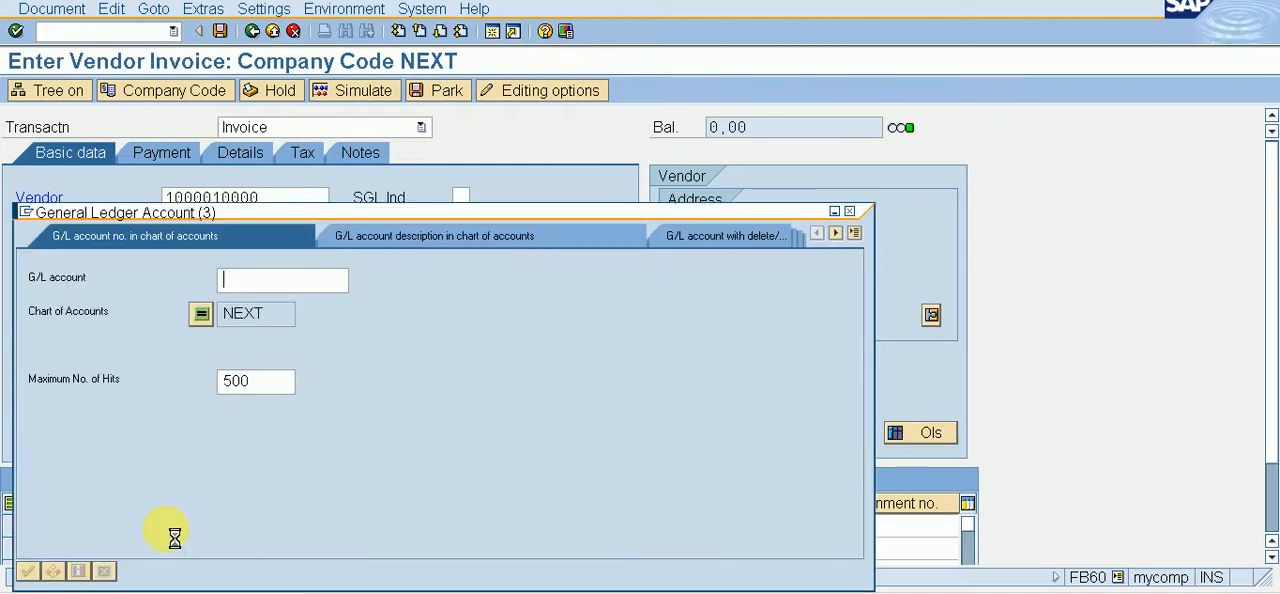
pyautogui.press('Down')
pyautogui.press('Down')
pyautogui.press('Down')
pyautogui.press('Down')
pyautogui.press('Down')
pyautogui.press('Down')
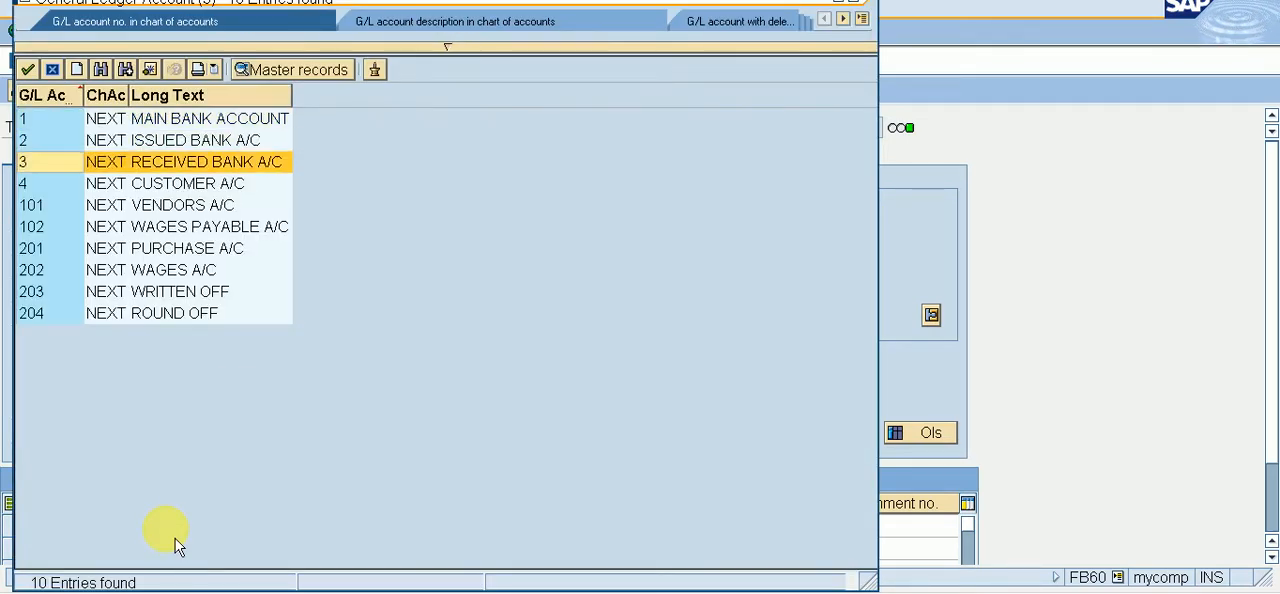
pyautogui.press('Return')
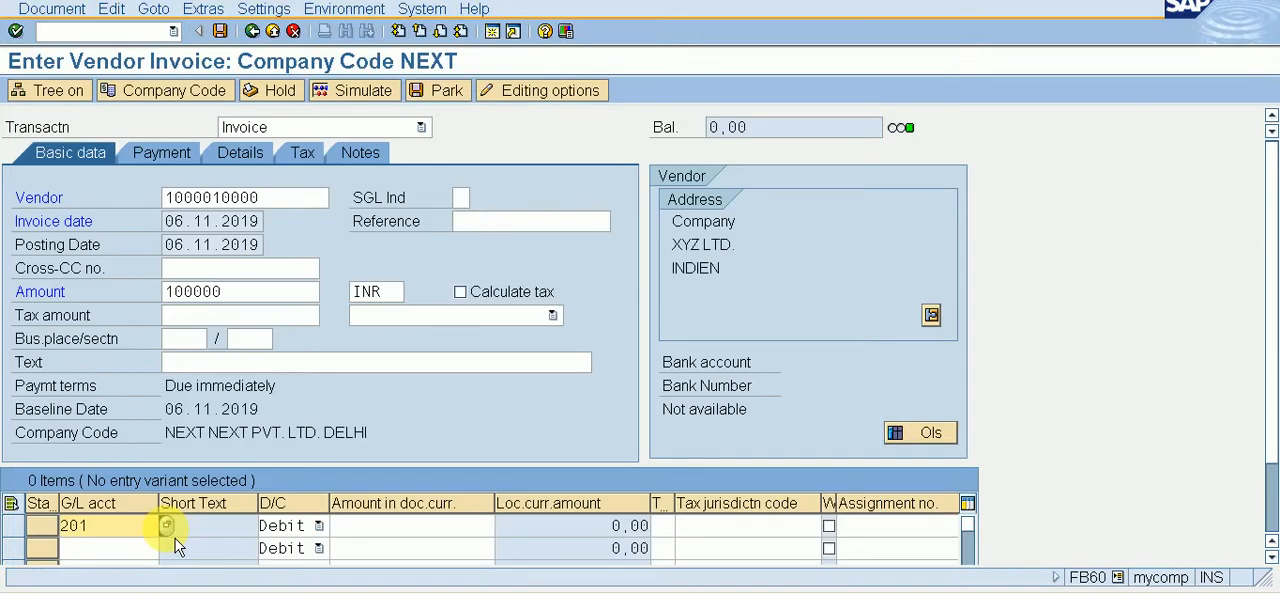
# Step: Enter * as the purchase line's amount in document currency, then simulate and post the vendor invoice
pyautogui.press('Tab')
pyautogui.press('Tab')
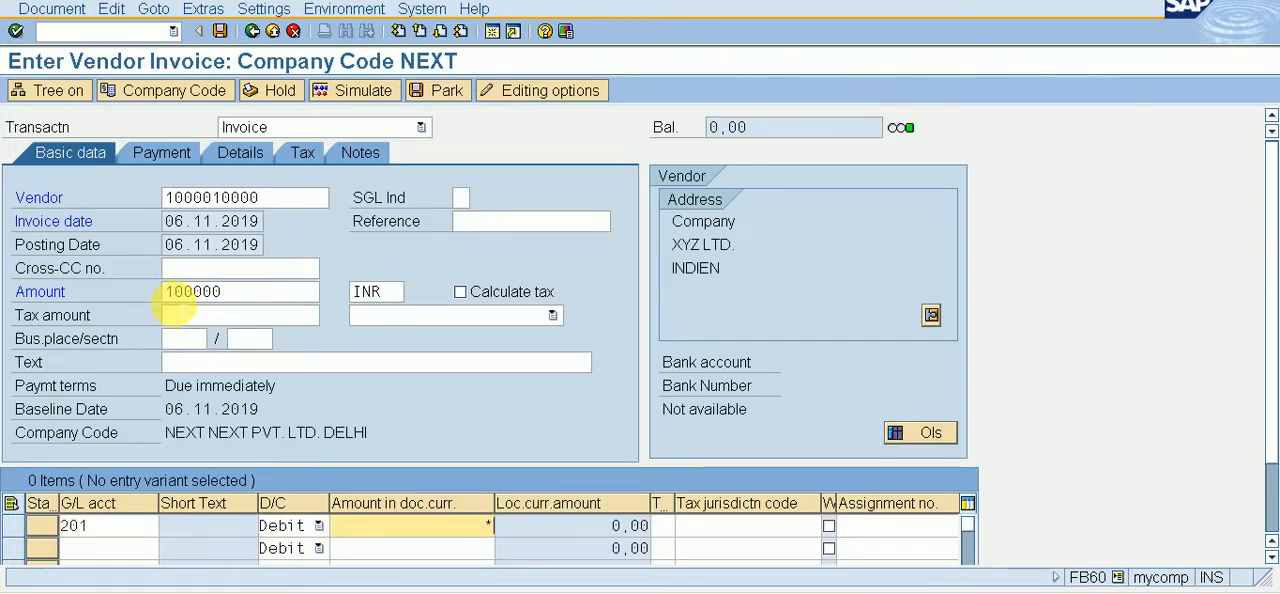
pyautogui.click(52, 8)
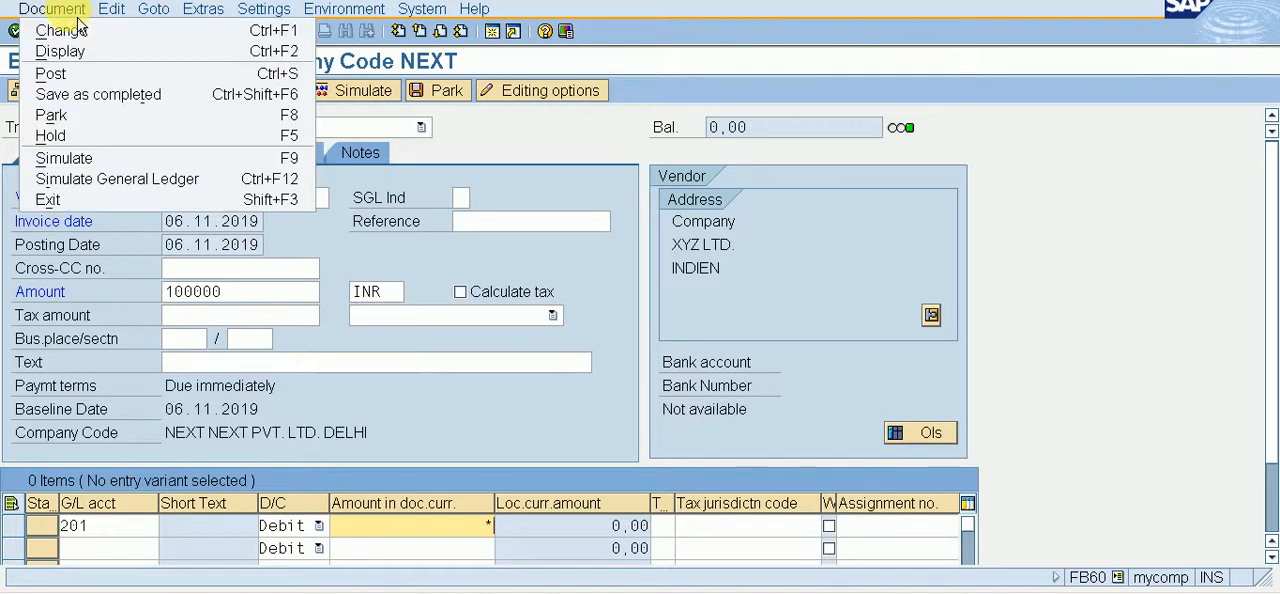
pyautogui.click(94, 160)
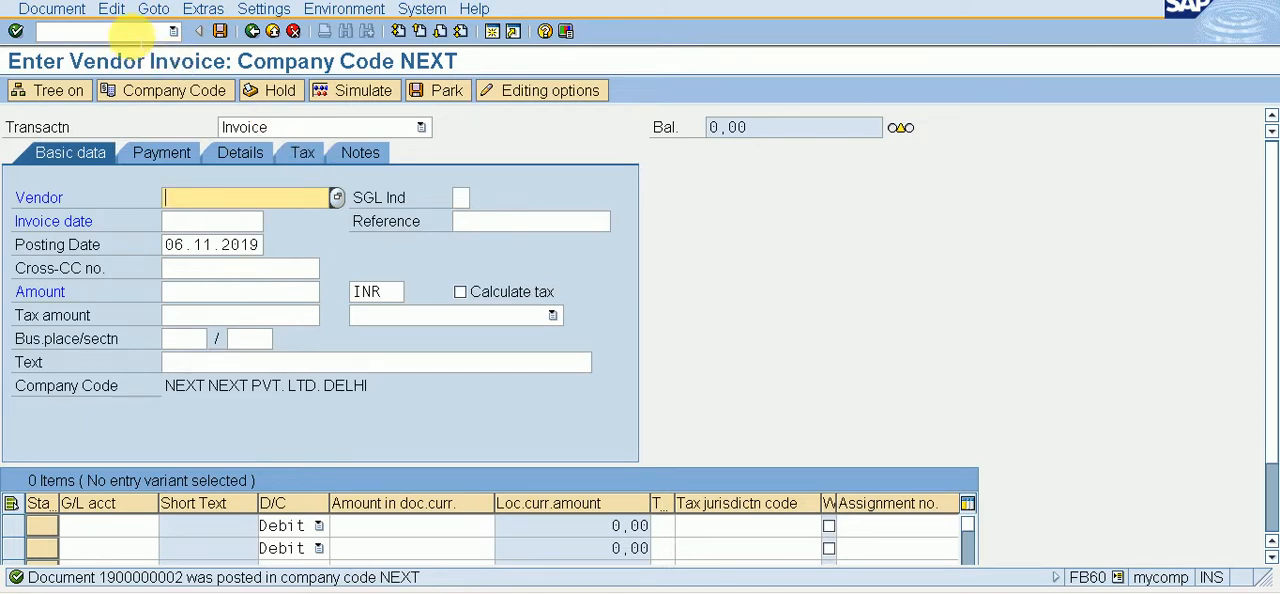
pyautogui.click(133, 31)
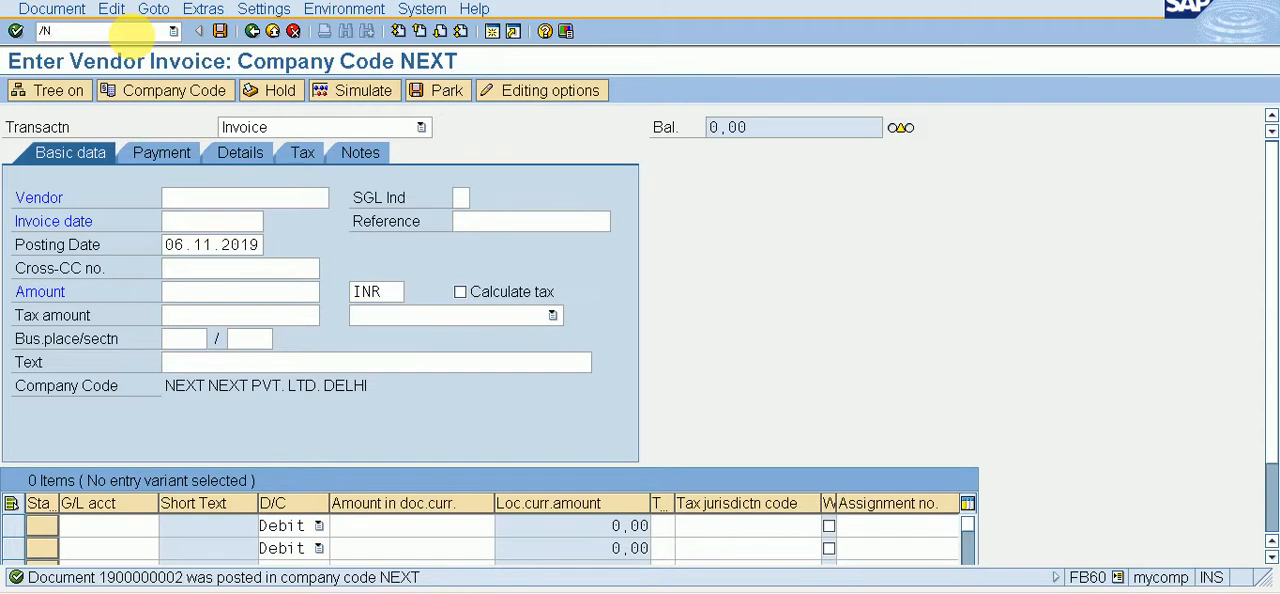
pyautogui.write('/NF-53')
pyautogui.press('Return')
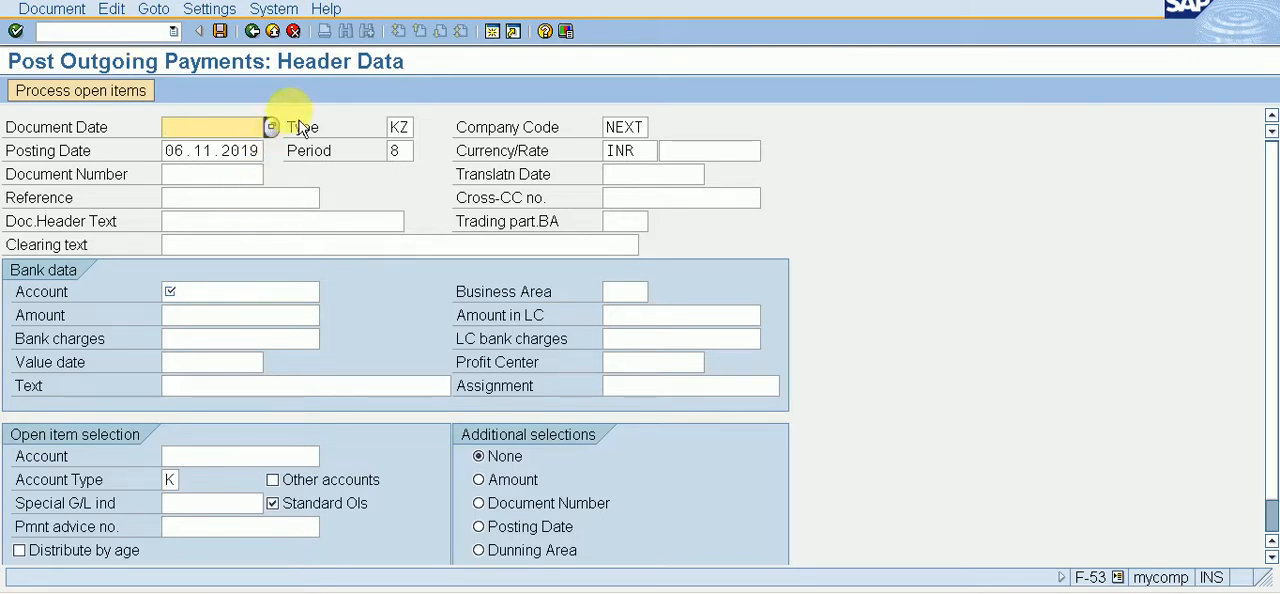
pyautogui.click(284, 130)
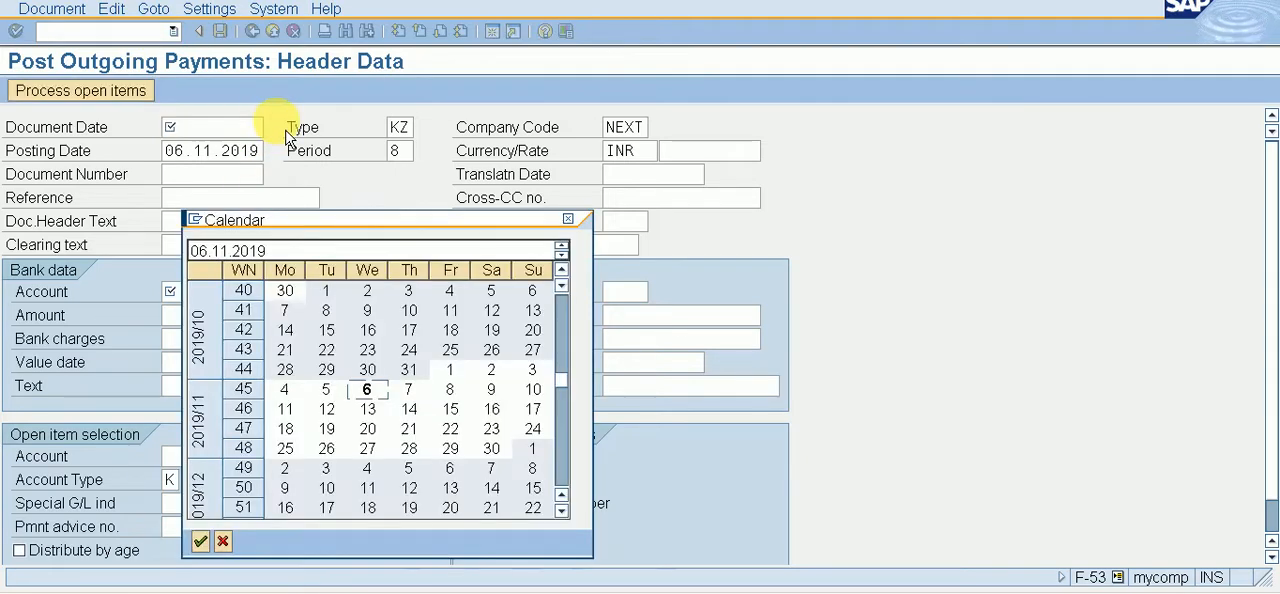
pyautogui.press('Return')
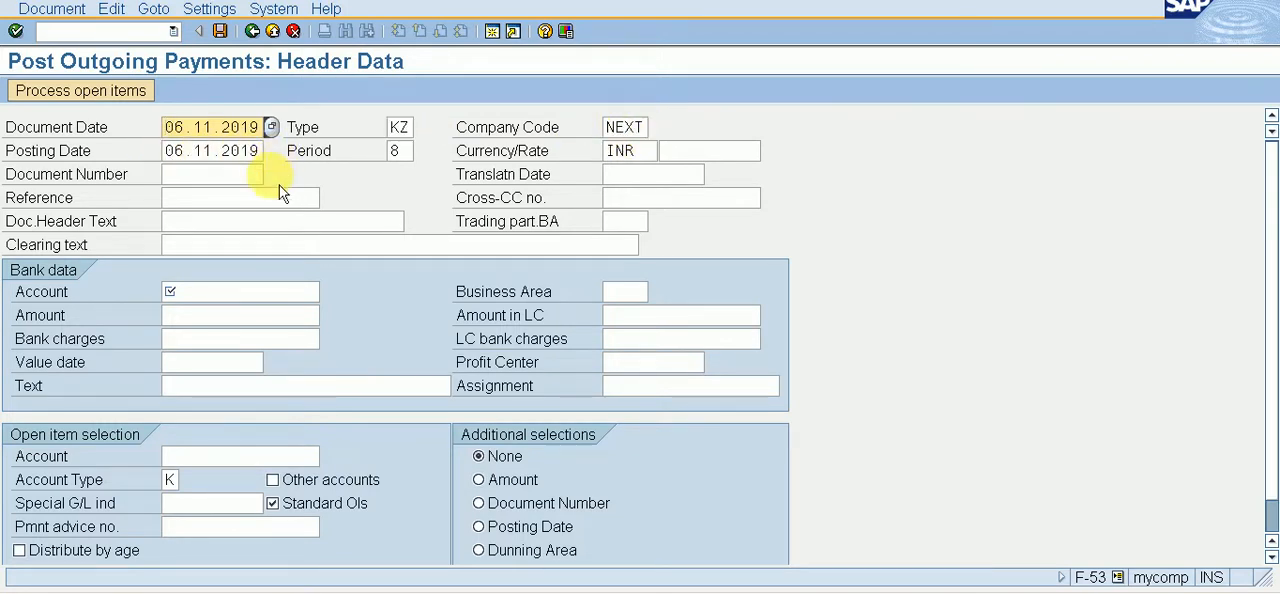
pyautogui.click(213, 292)
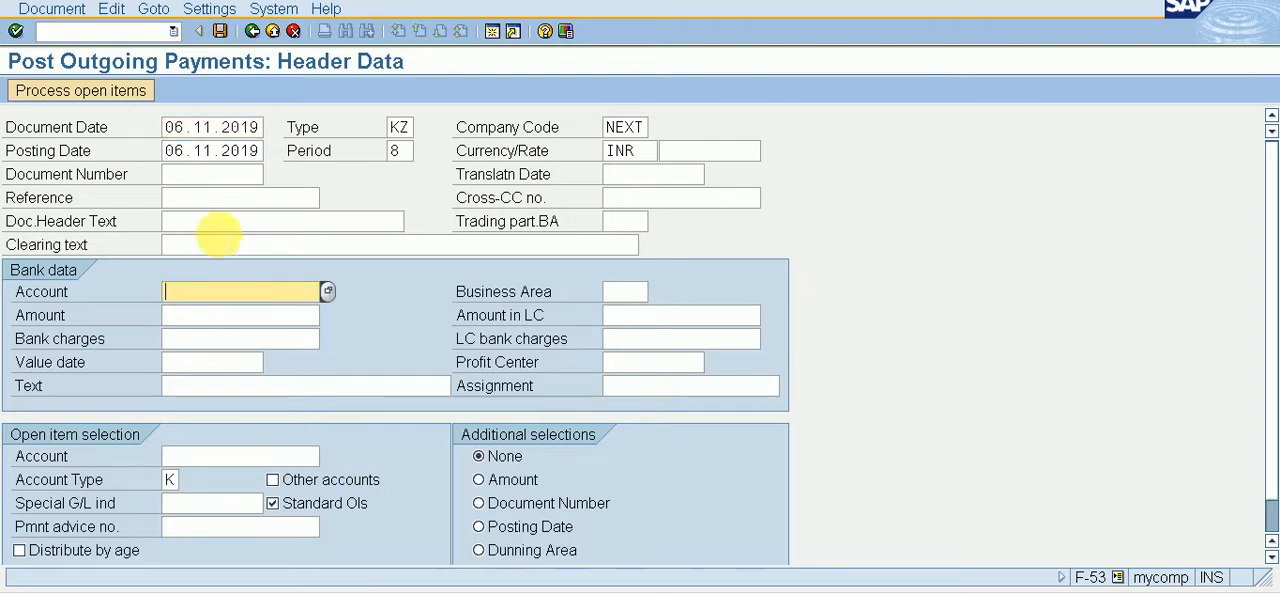
pyautogui.click(218, 174)
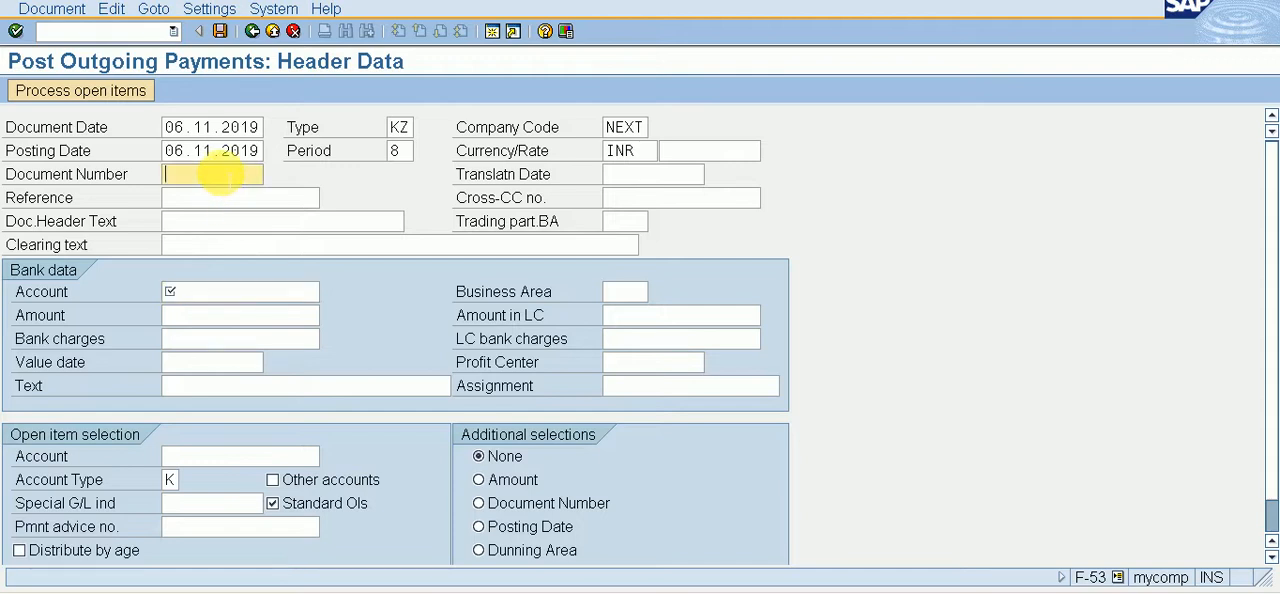
pyautogui.click(212, 291)
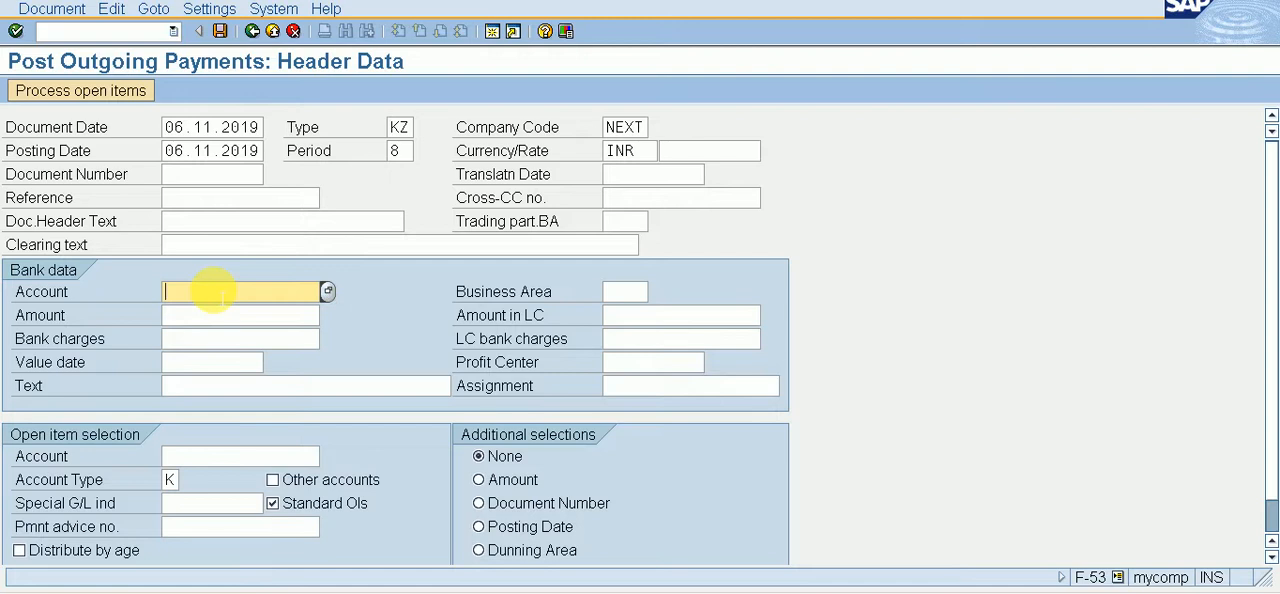
# Step: Switch to transaction FBL1N and display the vendor's open items in company code NEXT at key date 06.11.2019
pyautogui.click(146, 32)
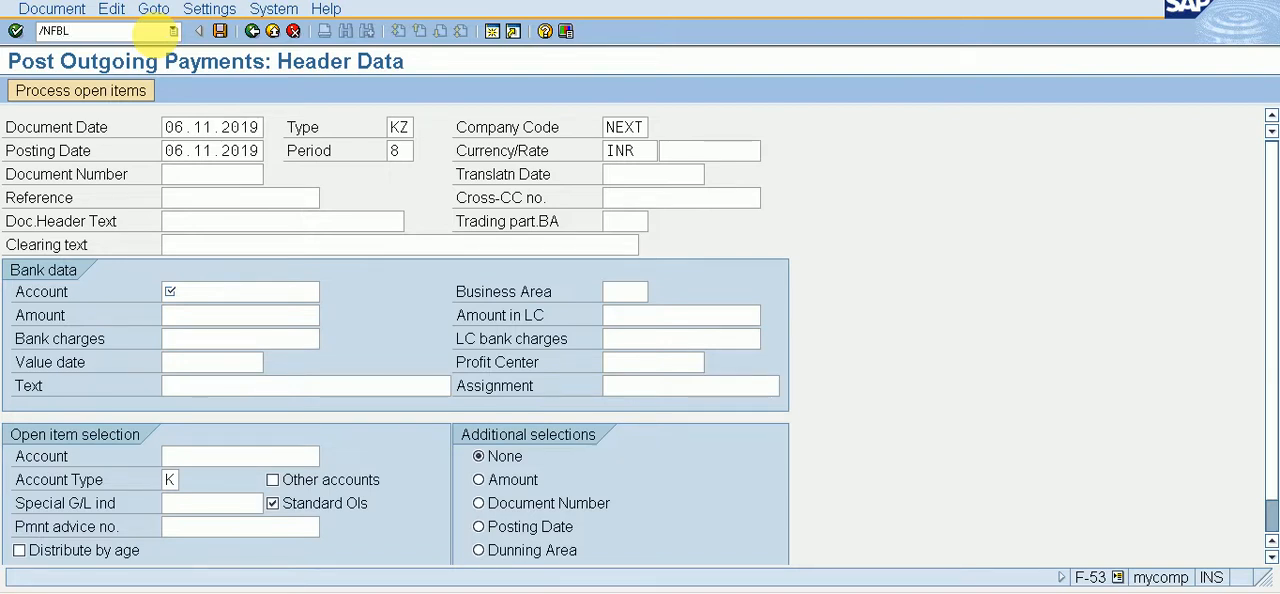
pyautogui.write('/NFBL1N')
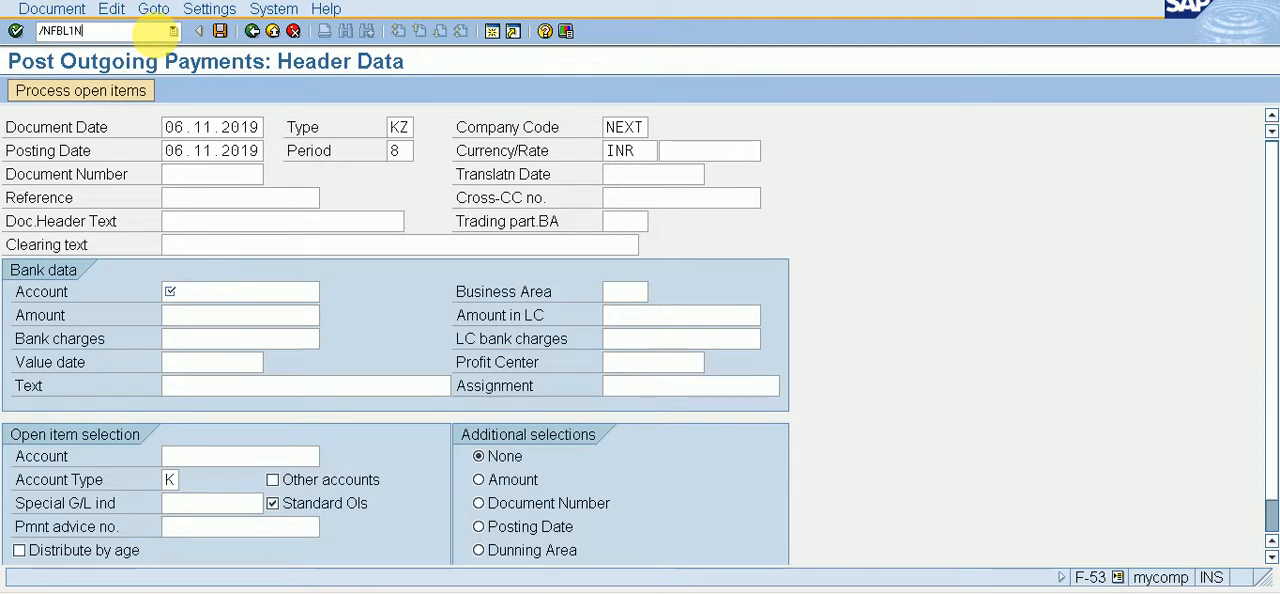
pyautogui.press('Return')
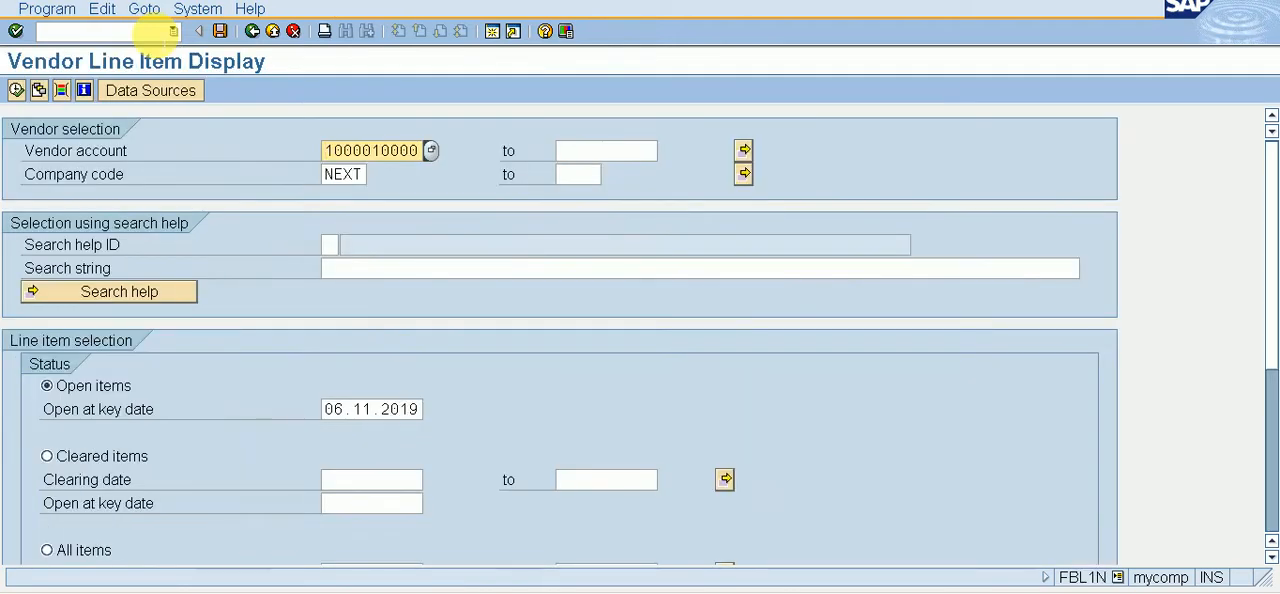
pyautogui.click(18, 91)
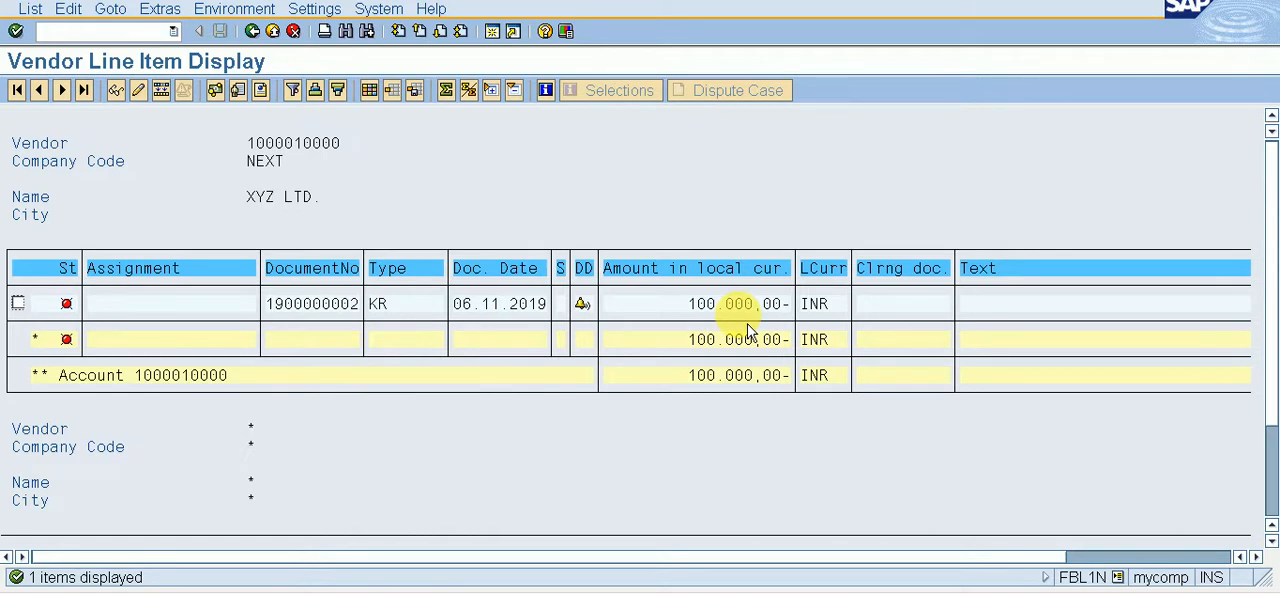
# Step: Open the outgoing payment transaction F-53 and set the document date to 06.11.2019
pyautogui.click(130, 33)
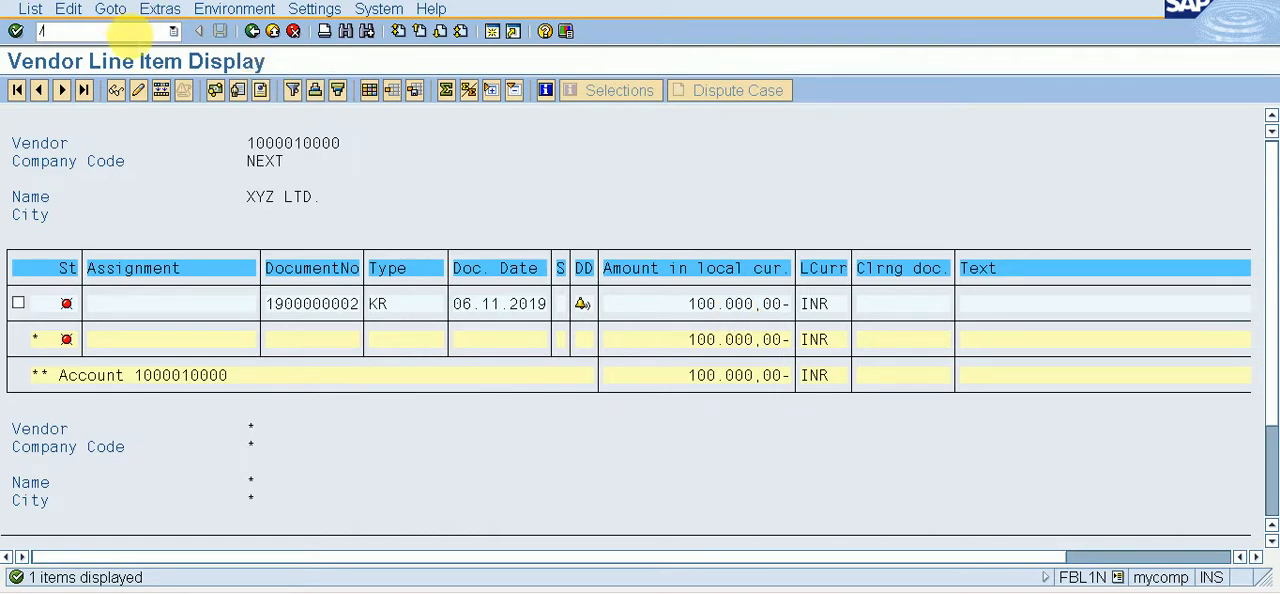
pyautogui.write('/NF-53')
pyautogui.press('Return')
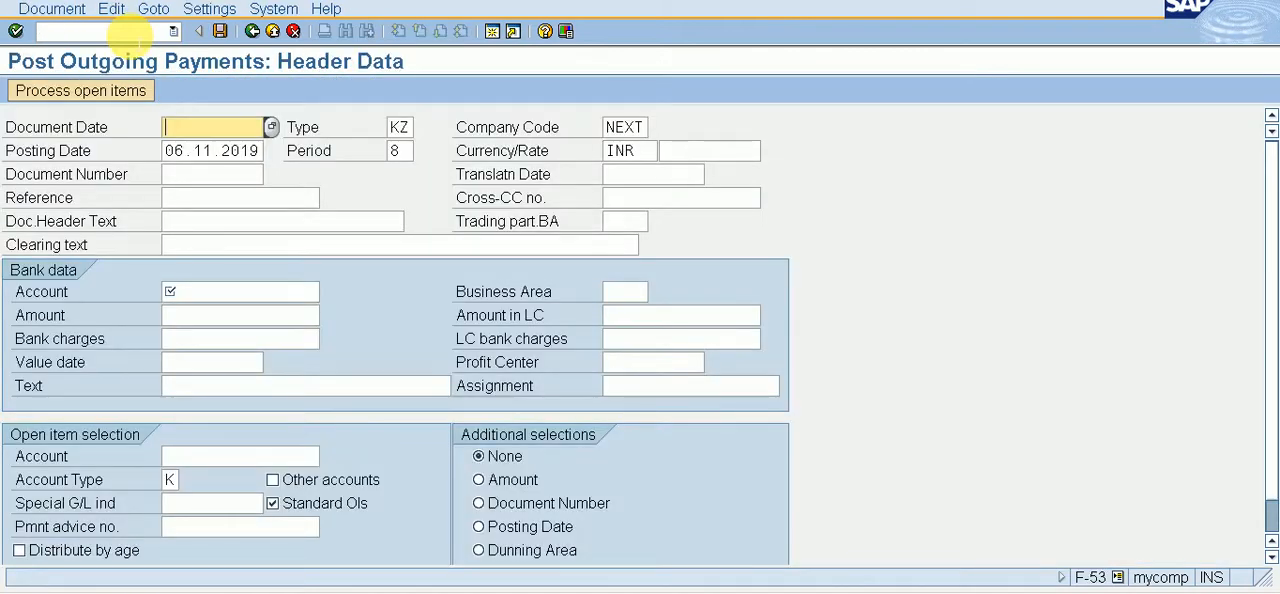
pyautogui.press('F4')
pyautogui.press('Return')
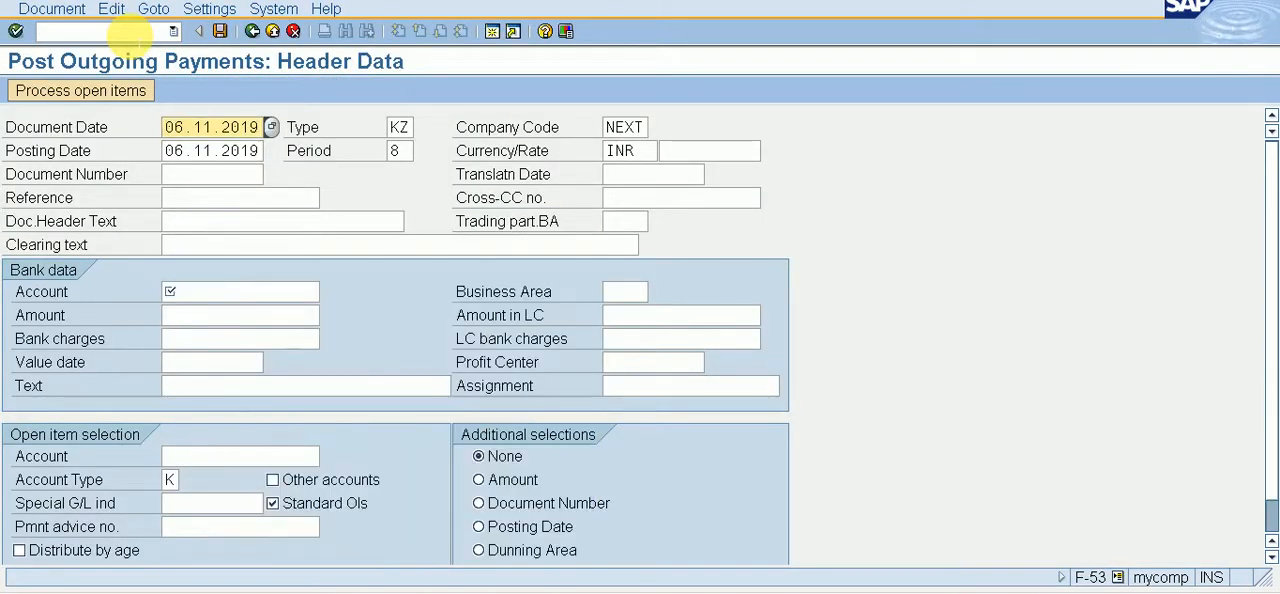
# Step: Assign G/L account 2, ISSUED BANK A/C, as the payment's bank account by looking it up in chart of accounts NEXT
pyautogui.press('Down')
pyautogui.press('Down')
pyautogui.press('Down')
pyautogui.press('Down')
pyautogui.press('Down')
pyautogui.press('Down')
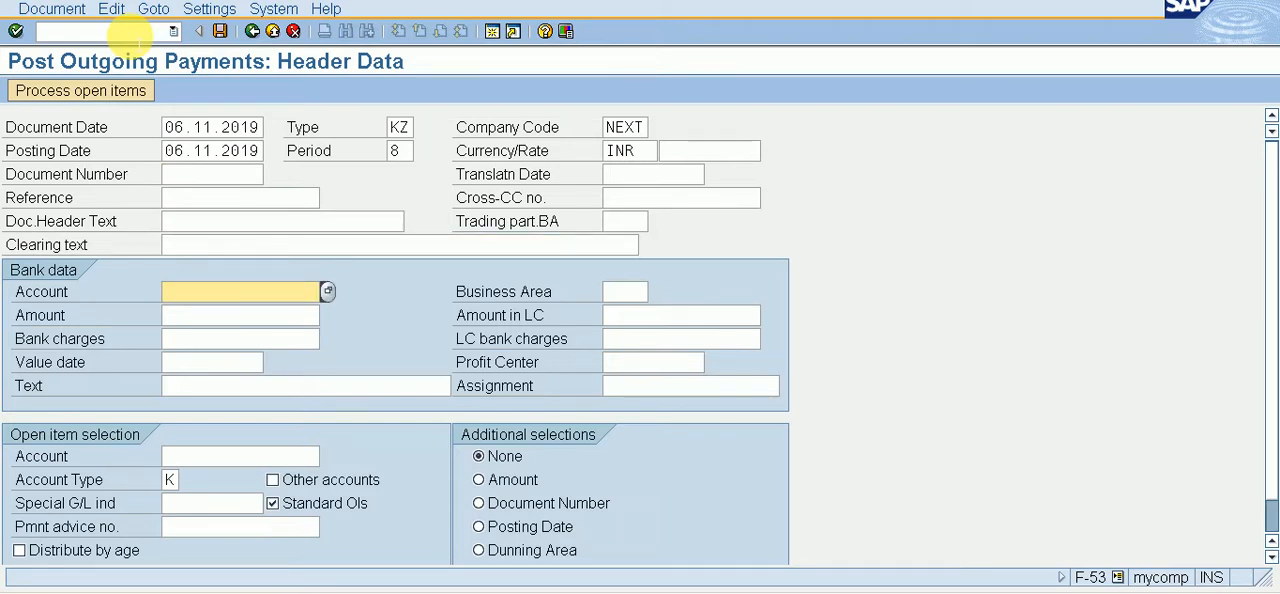
pyautogui.press('Return')
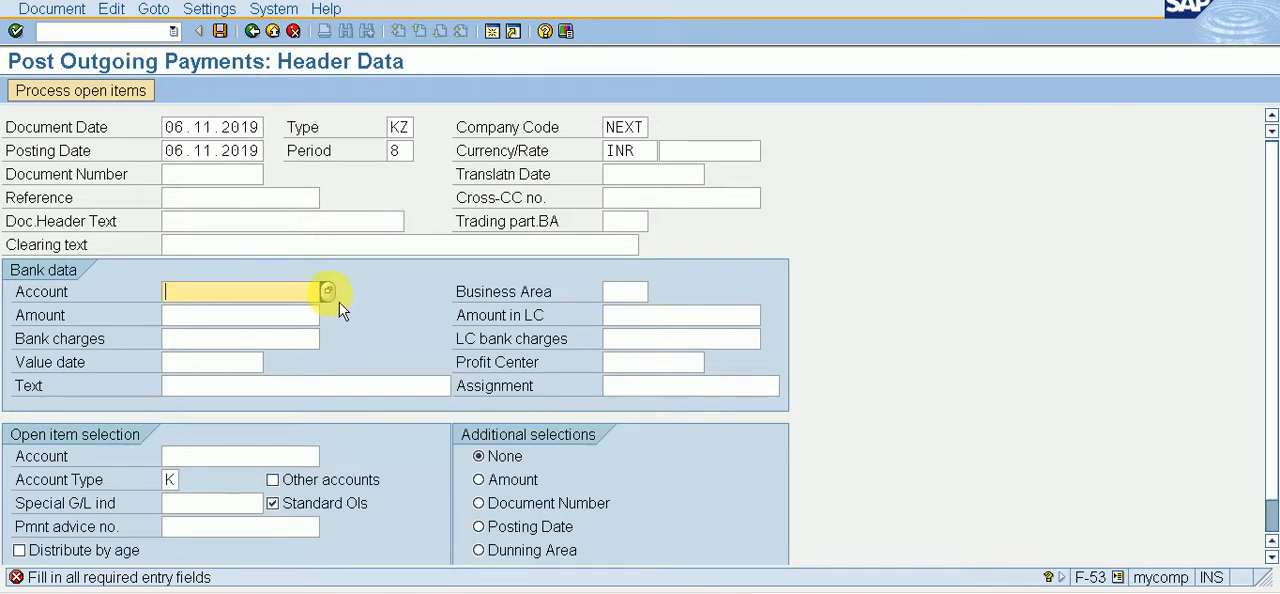
pyautogui.click(327, 291)
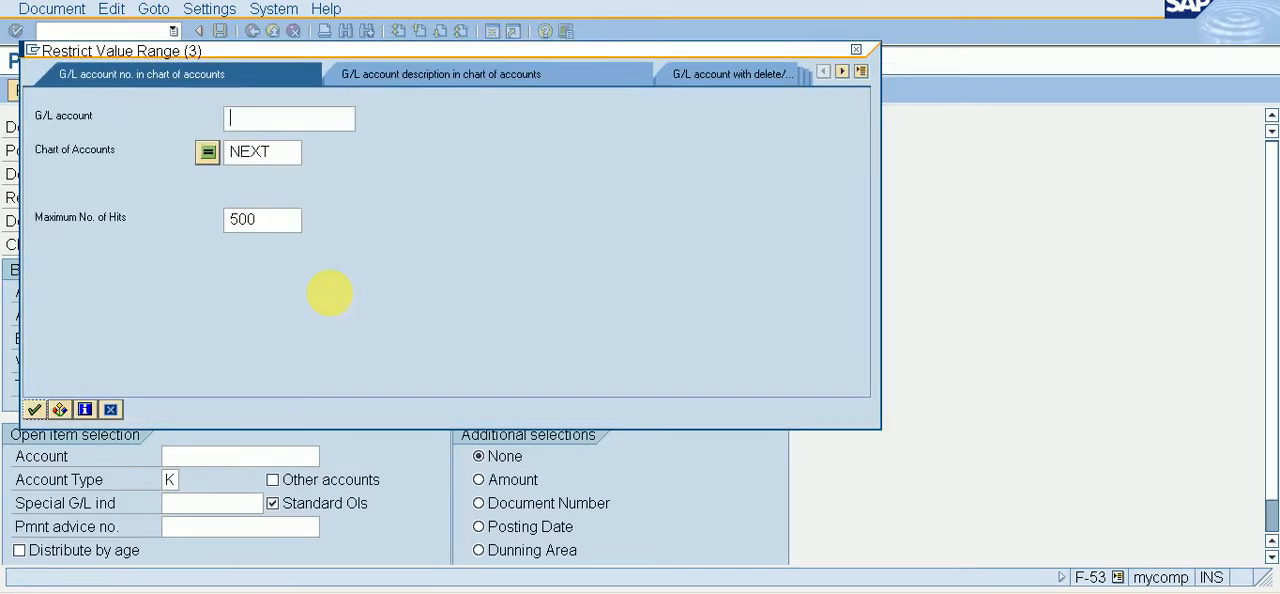
pyautogui.press('Return')
pyautogui.press('Down')
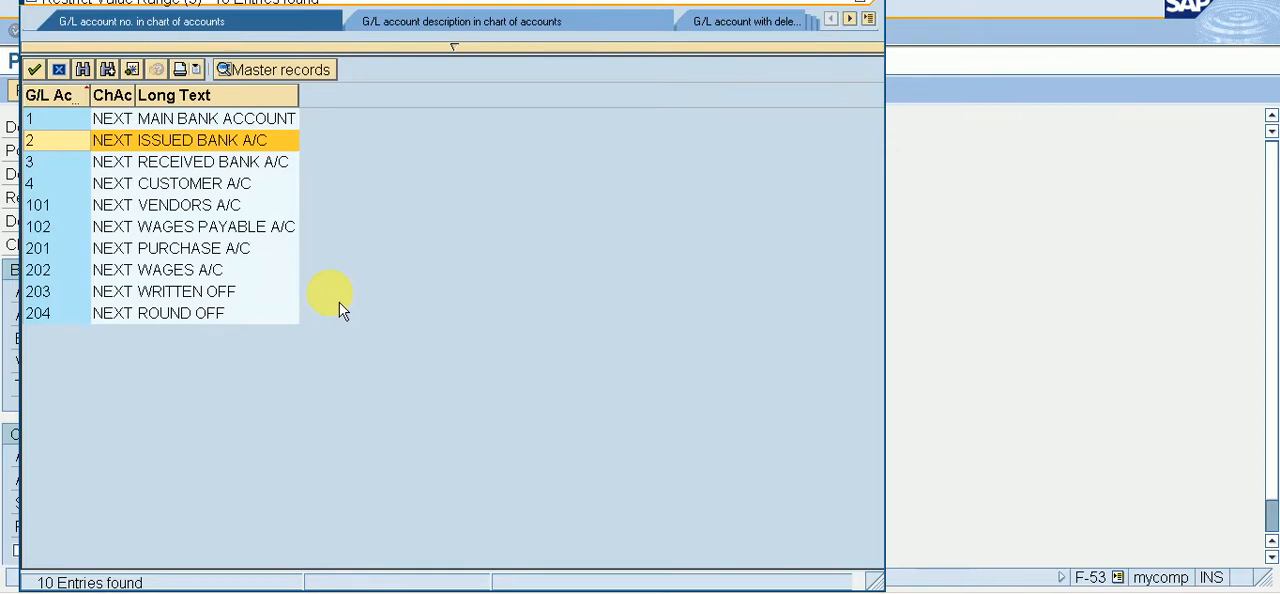
pyautogui.press('Return')
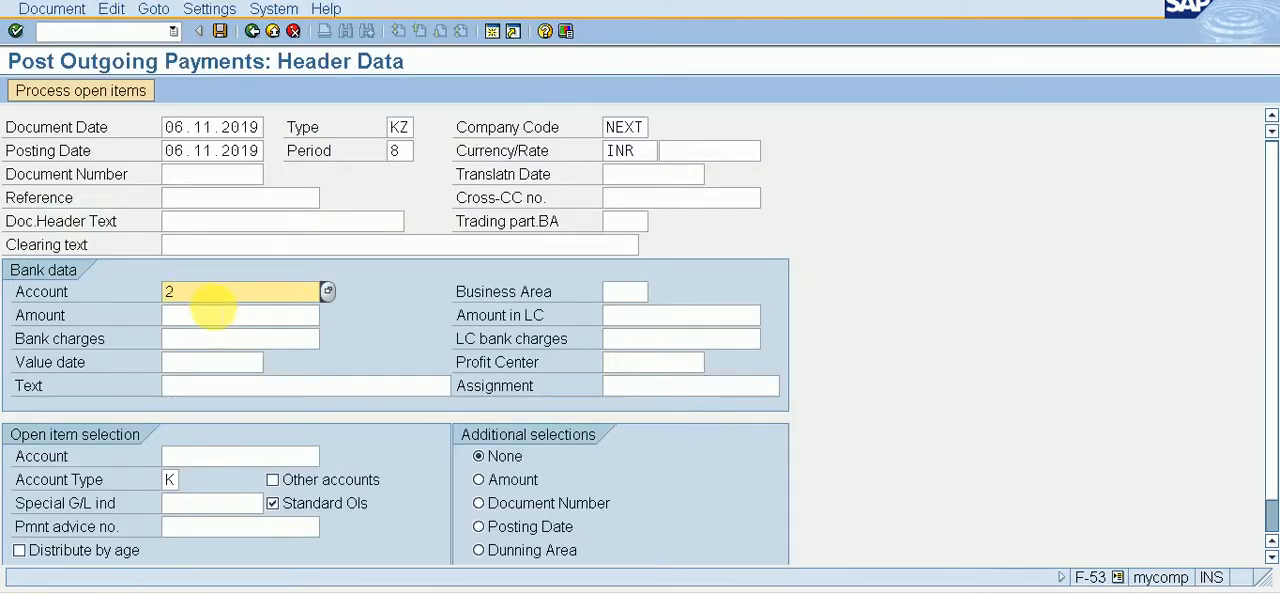
# Step: Set the bank data amount to 100000 and the value date to 06.11.2019
pyautogui.click(213, 314)
pyautogui.write('1')
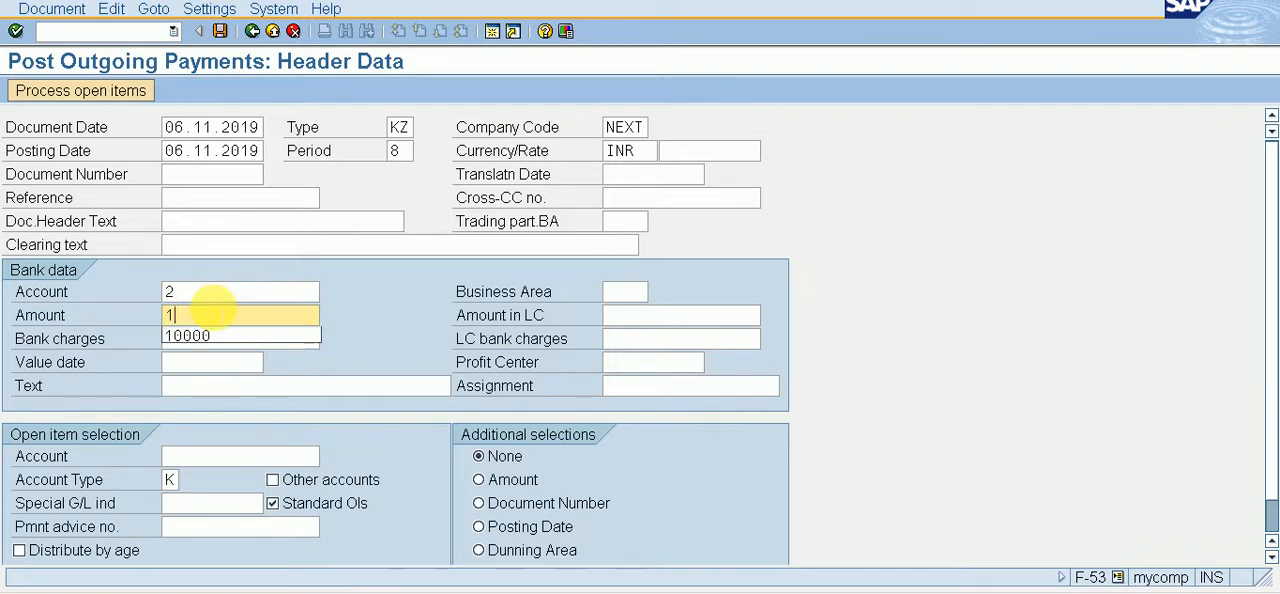
pyautogui.write('00000')
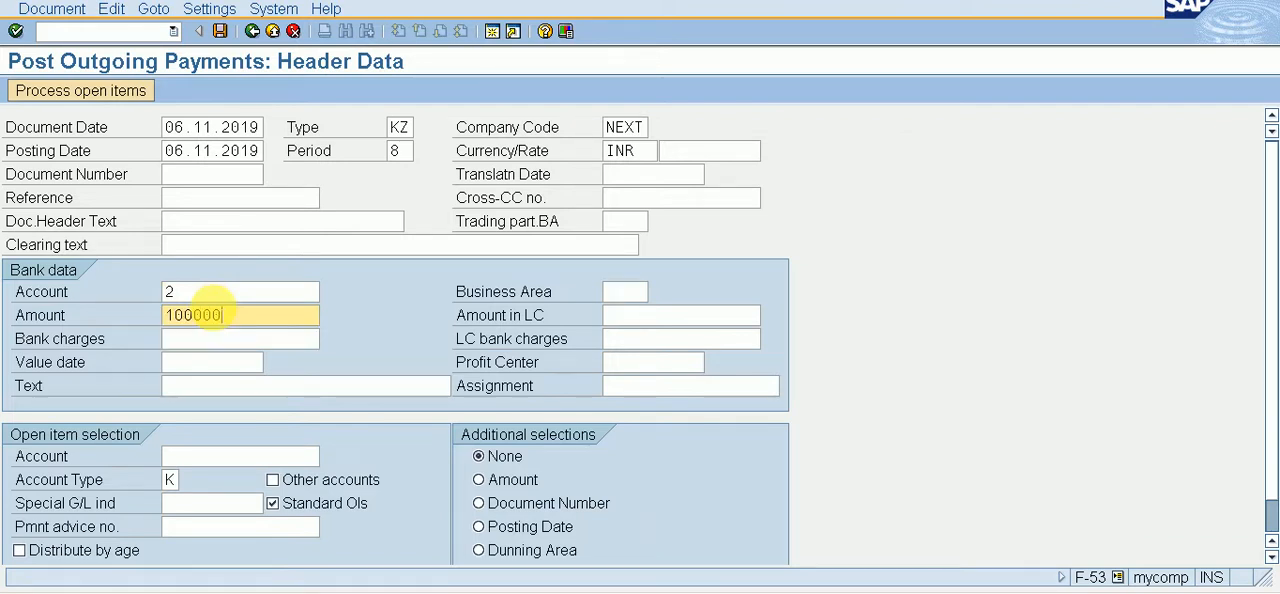
pyautogui.click(185, 460)
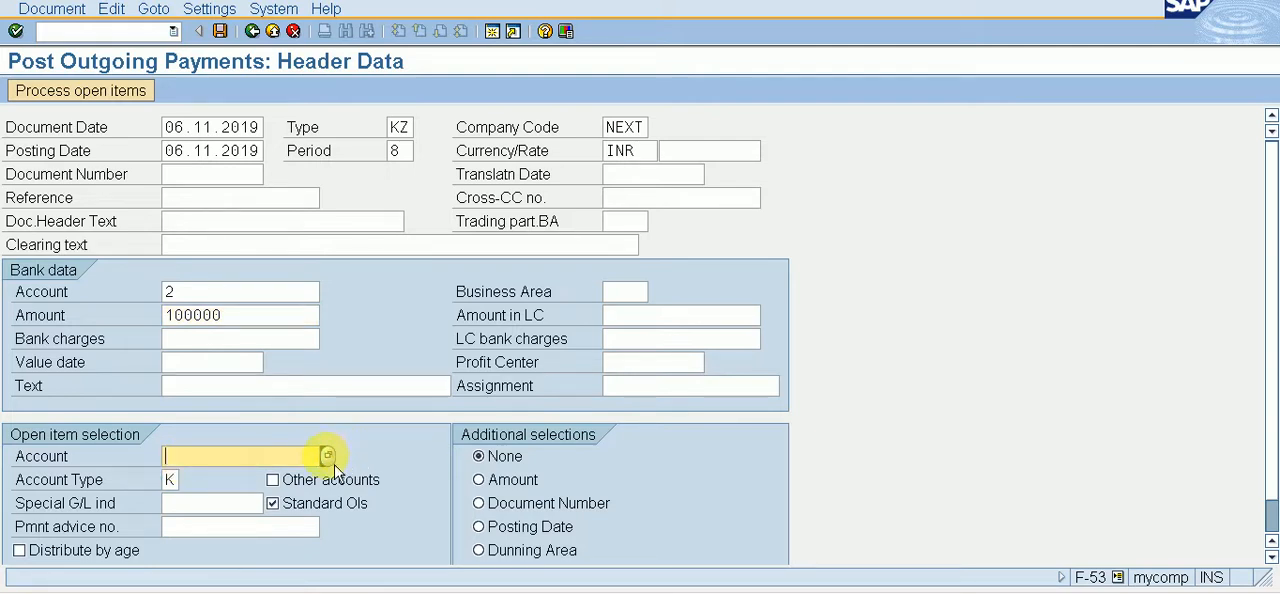
pyautogui.click(204, 366)
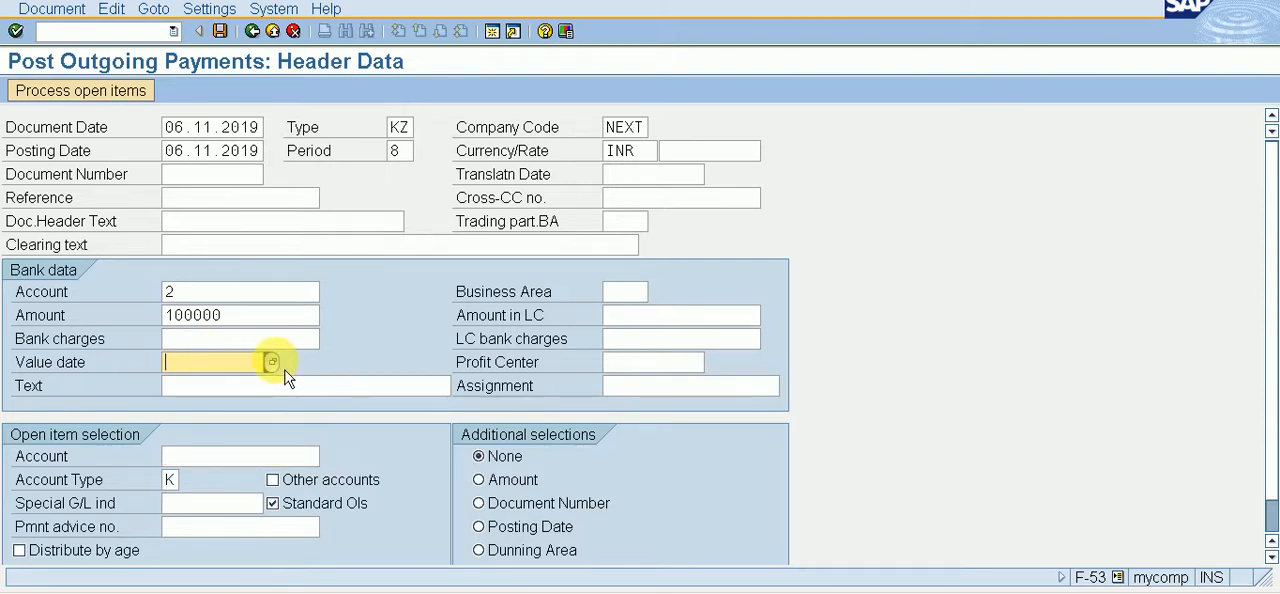
pyautogui.click(271, 362)
pyautogui.press('Return')
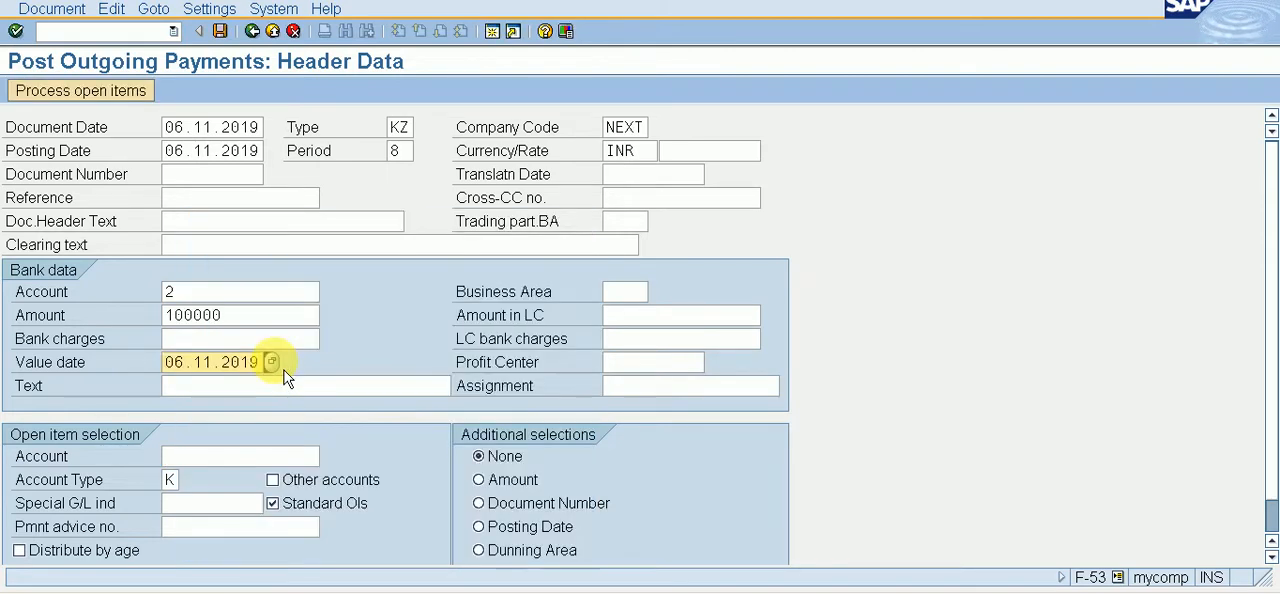
# Step: Look up the vendor XYZ LTD. as the account for open item selection and process its open items
pyautogui.click(218, 457)
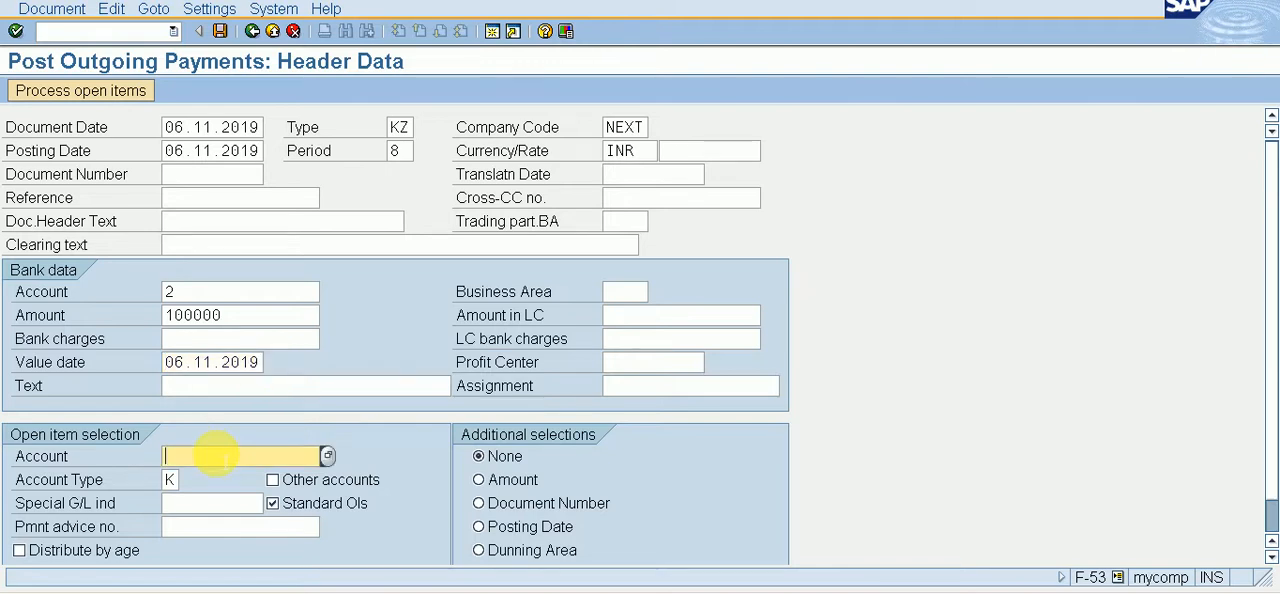
pyautogui.click(330, 458)
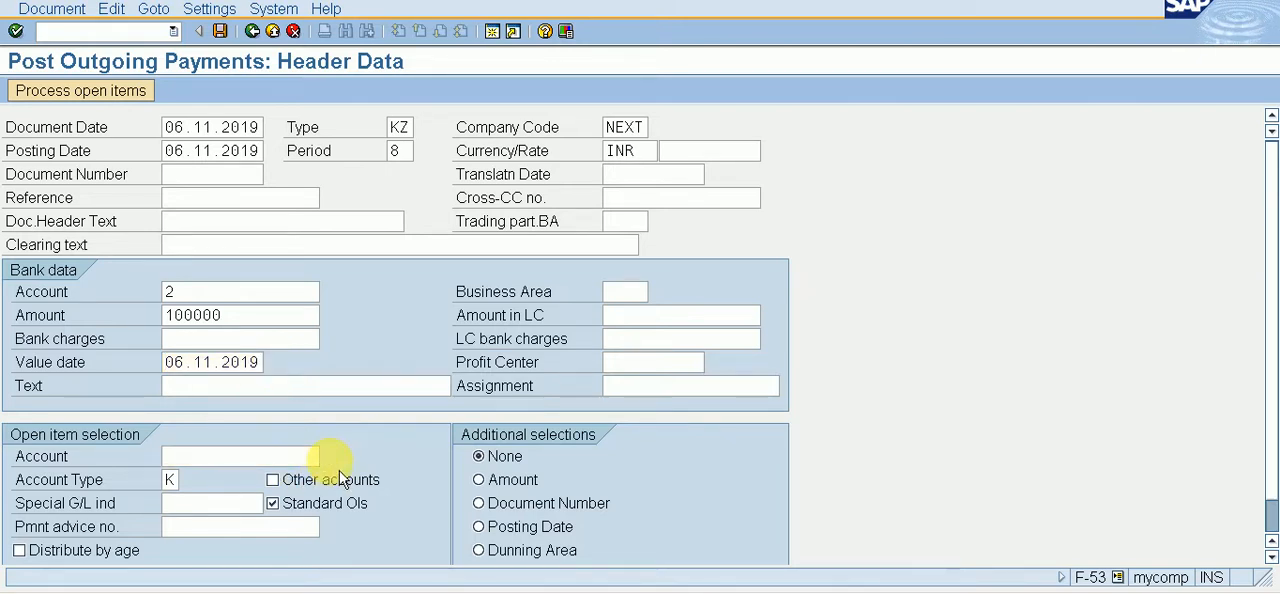
pyautogui.press('Return')
pyautogui.press('Return')
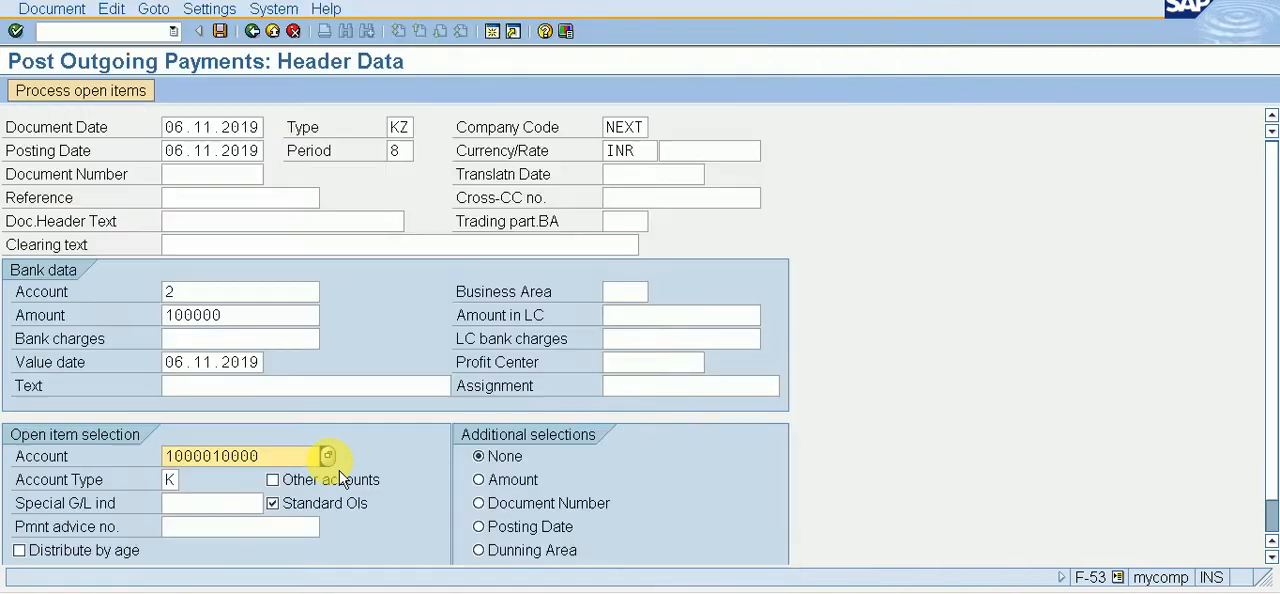
pyautogui.click(128, 103)
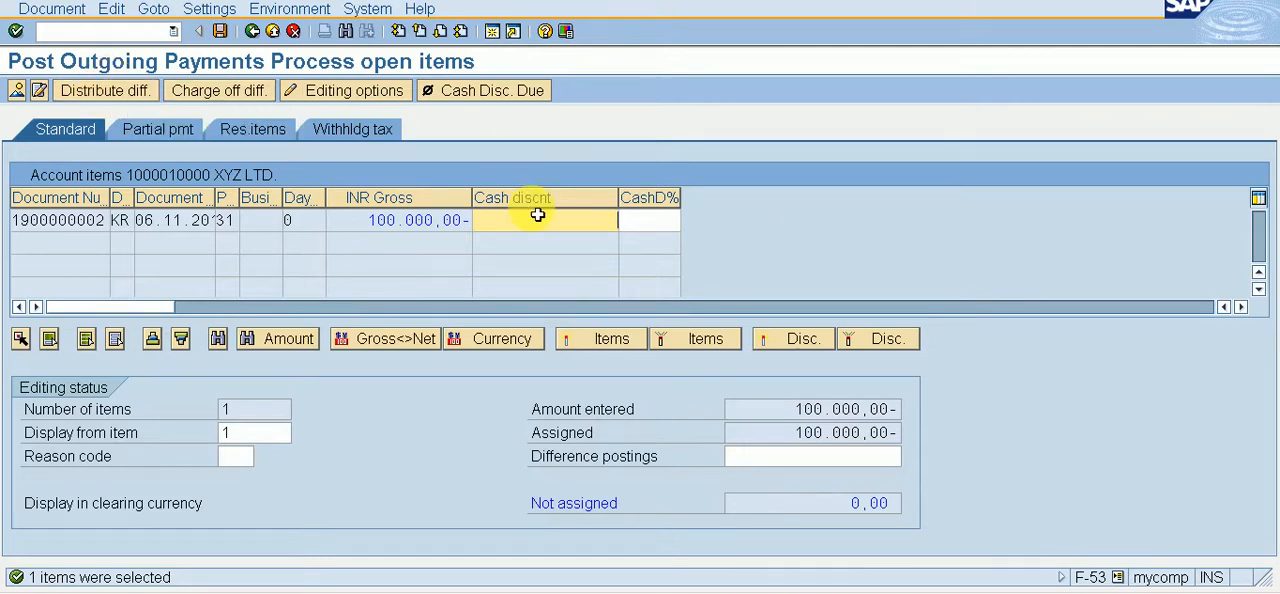
# Step: Simulate the outgoing payment against the vendor's selected open item and post it
pyautogui.click(84, 13)
pyautogui.click(82, 53)
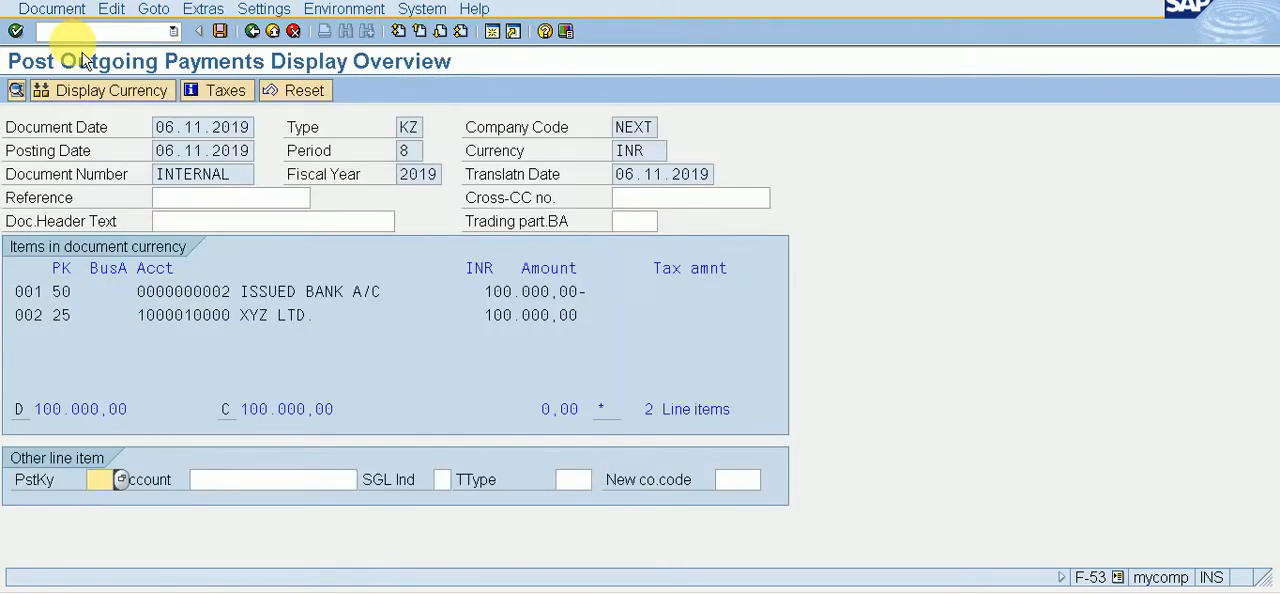
pyautogui.click(220, 31)
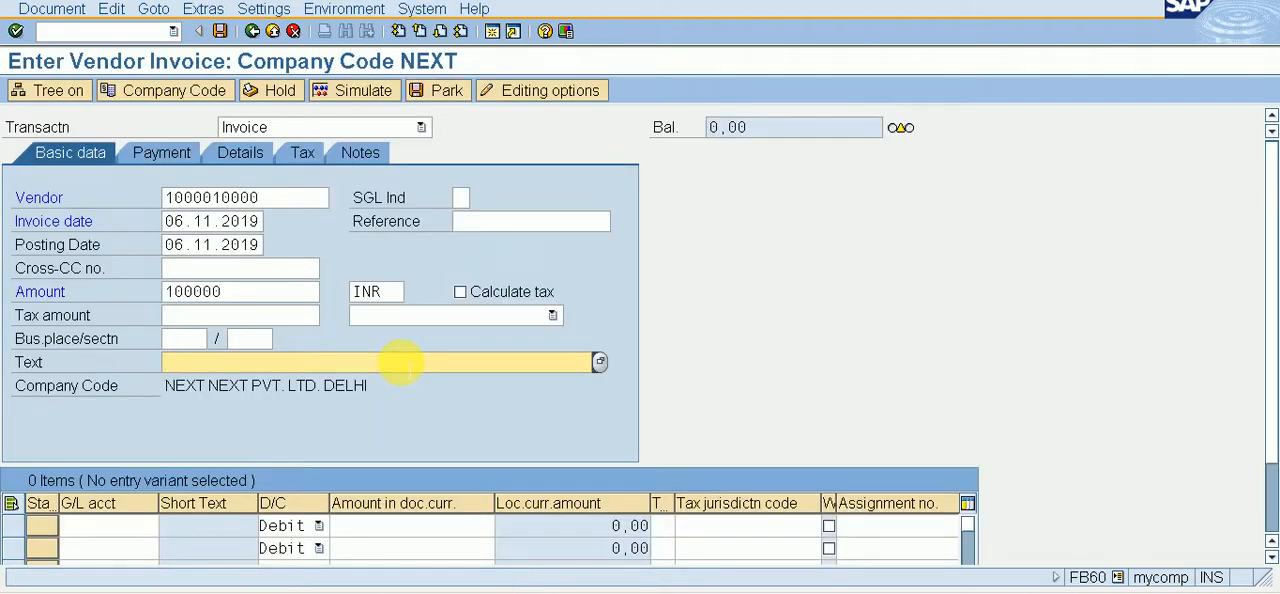
# Step: Enter PURCHASE INVOICE as the header text of the new 100000 INR vendor invoice
pyautogui.write('PURCHASE INVOI')
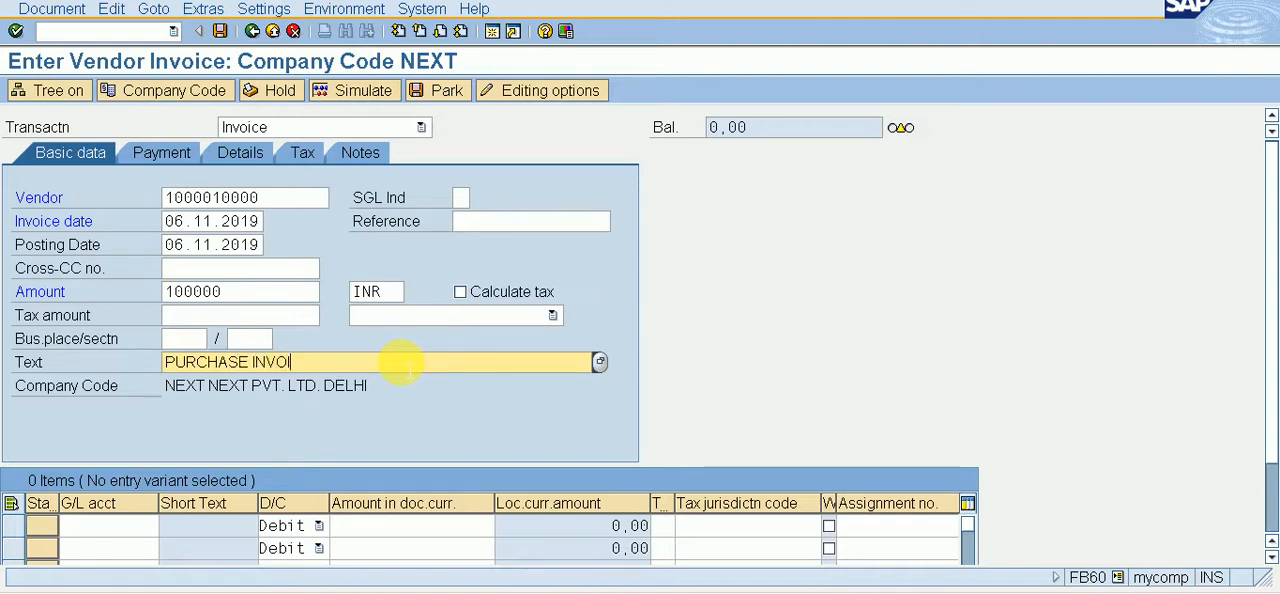
pyautogui.write('CE')
pyautogui.press('Return')
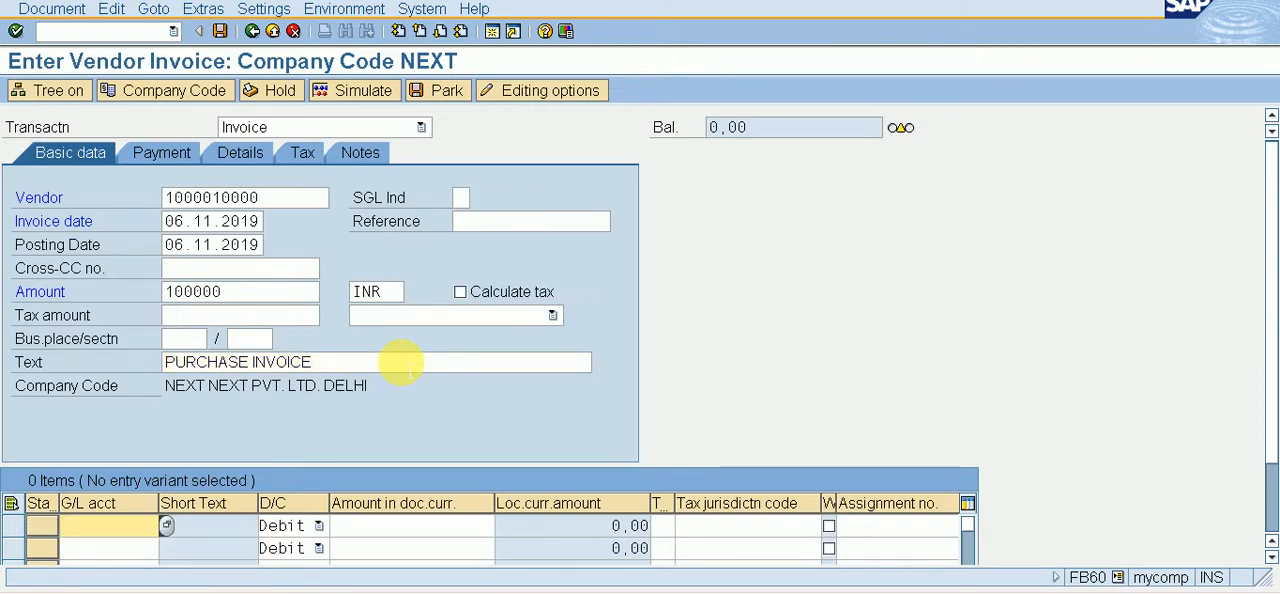
# Step: Look up G/L account 201, PURCHASE A/C, in chart of accounts NEXT and assign it to the invoice's first line item
pyautogui.press('F4')
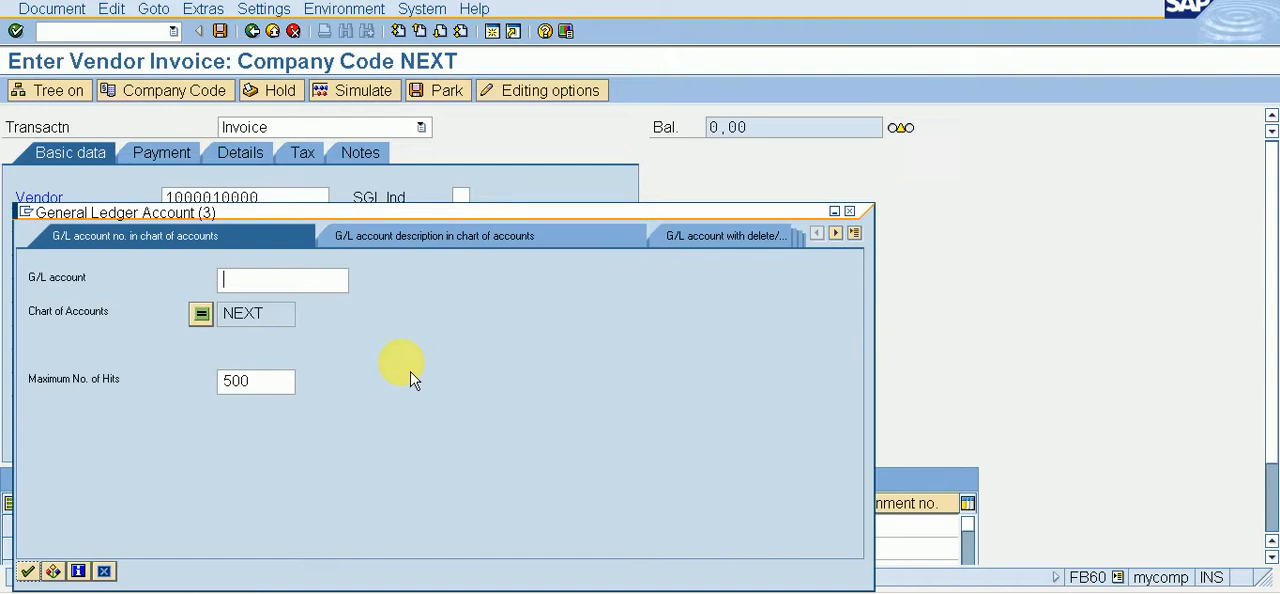
pyautogui.press('Return')
pyautogui.press('Down')
pyautogui.press('Down')
pyautogui.press('Down')
pyautogui.press('Down')
pyautogui.press('Down')
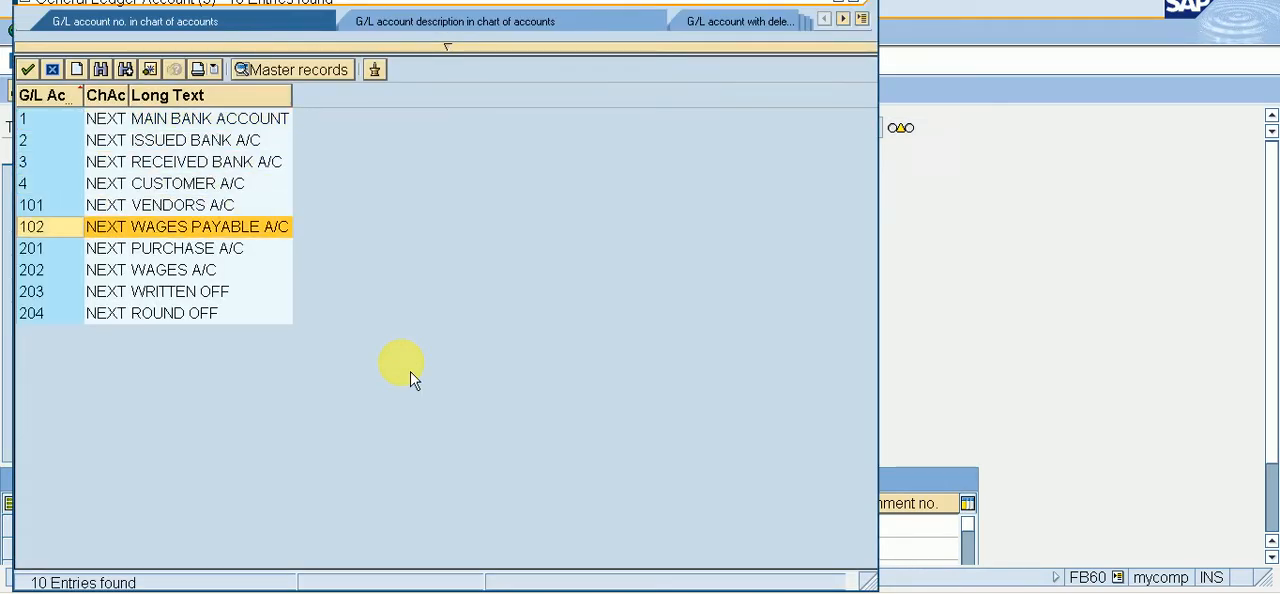
pyautogui.press('Down')
pyautogui.press('Return')
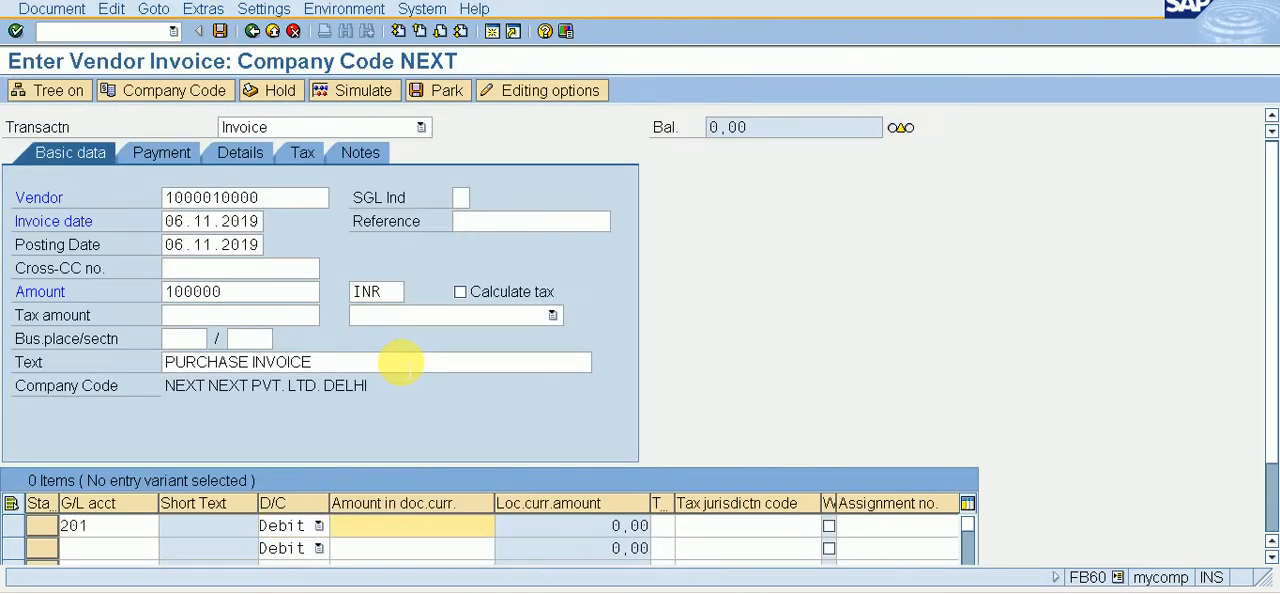
# Step: Enter * as the purchase line's amount in document currency, simulate the invoice and return to the entry screen
pyautogui.write('*')
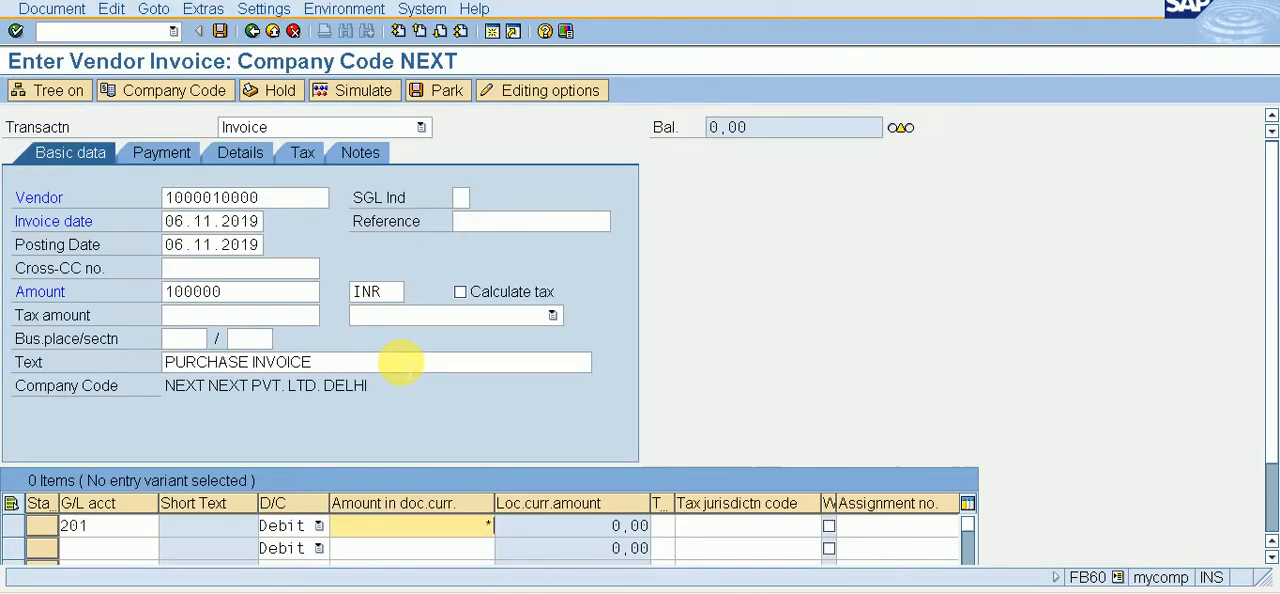
pyautogui.click(377, 95)
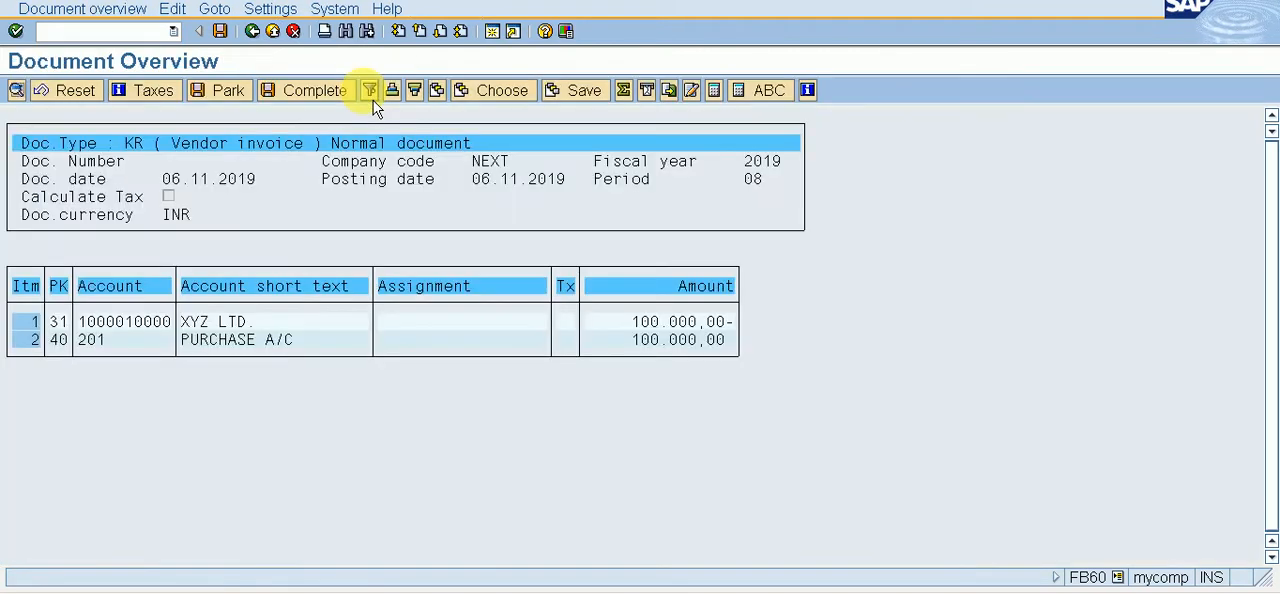
pyautogui.click(252, 31)
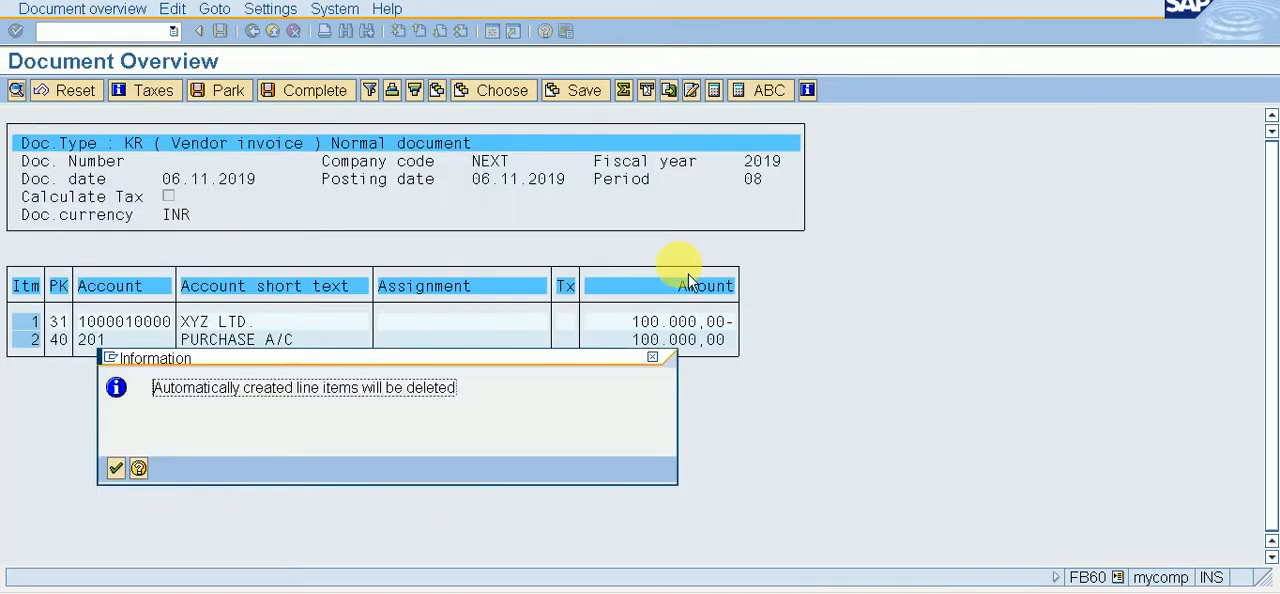
pyautogui.click(116, 468)
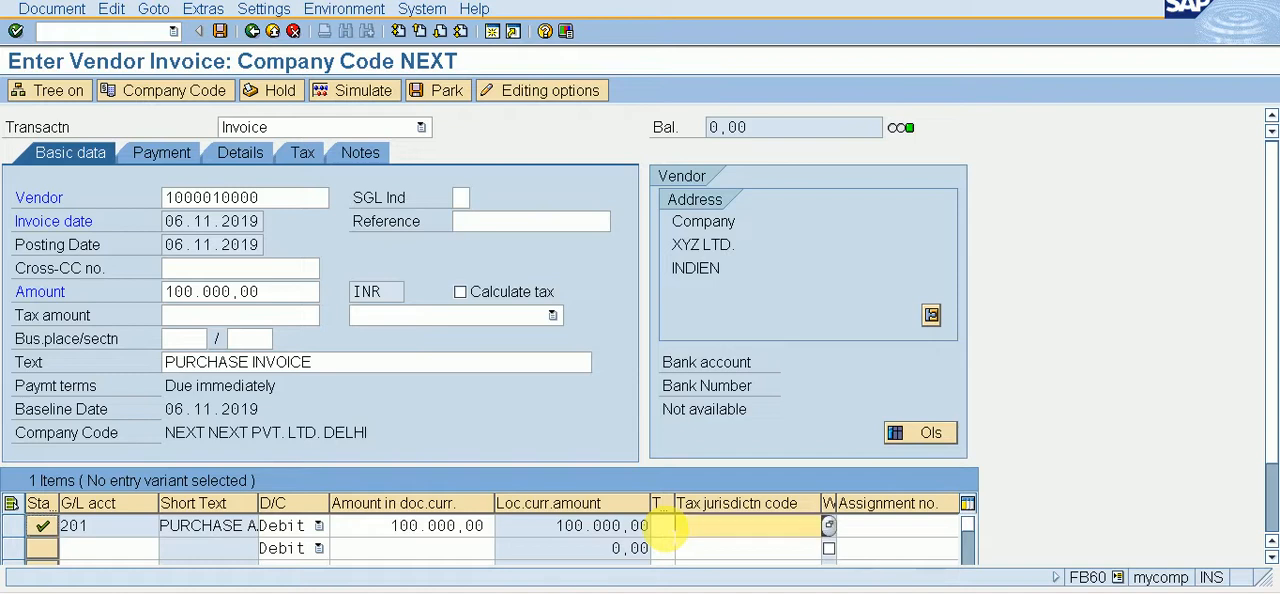
# Step: Enter + as the purchase line's item text, then simulate the vendor invoice again and post it
pyautogui.press('Tab')
pyautogui.press('Tab')
pyautogui.press('Tab')
pyautogui.press('Tab')
pyautogui.press('Tab')
pyautogui.press('Tab')
pyautogui.press('Tab')
pyautogui.press('Tab')
pyautogui.press('Tab')
pyautogui.press('Tab')
pyautogui.press('Tab')
pyautogui.press('Tab')
pyautogui.press('Tab')
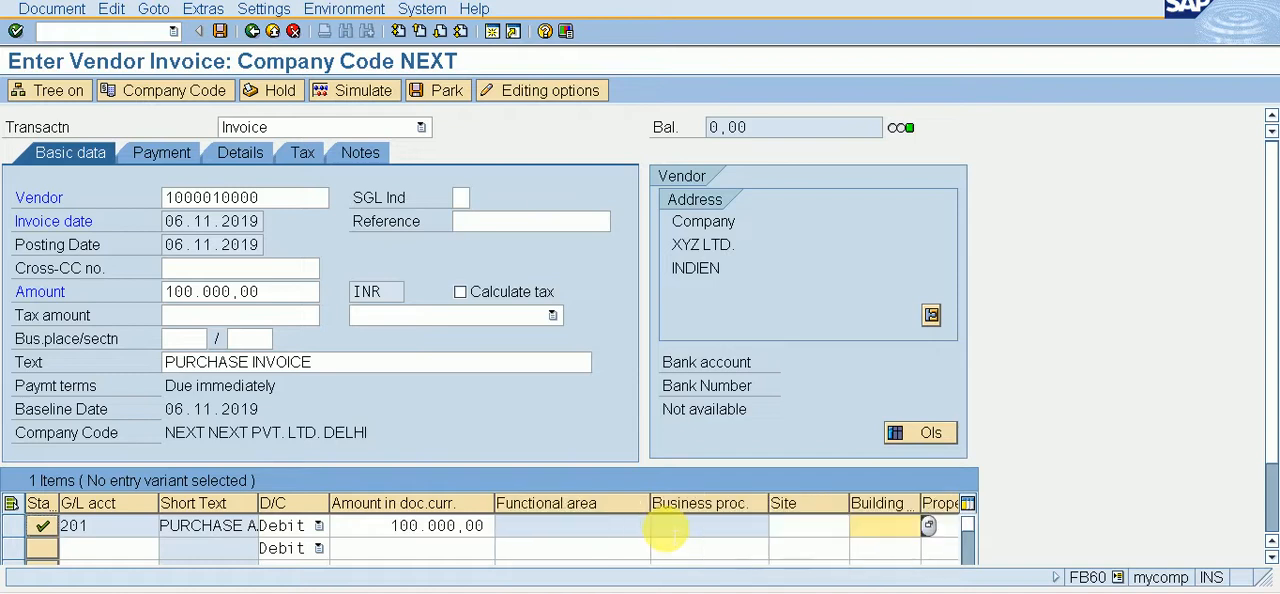
pyautogui.hotkey('shift', 'Tab')
pyautogui.hotkey('shift', 'Tab')
pyautogui.hotkey('shift', 'Tab')
pyautogui.hotkey('shift', 'Tab')
pyautogui.hotkey('shift', 'Tab')
pyautogui.hotkey('shift', 'Tab')
pyautogui.hotkey('shift', 'Tab')
pyautogui.hotkey('shift', 'Tab')
pyautogui.hotkey('shift', 'Tab')
pyautogui.hotkey('shift', 'Tab')
pyautogui.hotkey('shift', 'Tab')
pyautogui.hotkey('shift', 'Tab')
pyautogui.hotkey('shift', 'Tab')
pyautogui.hotkey('shift', 'Tab')
pyautogui.hotkey('shift', 'Tab')
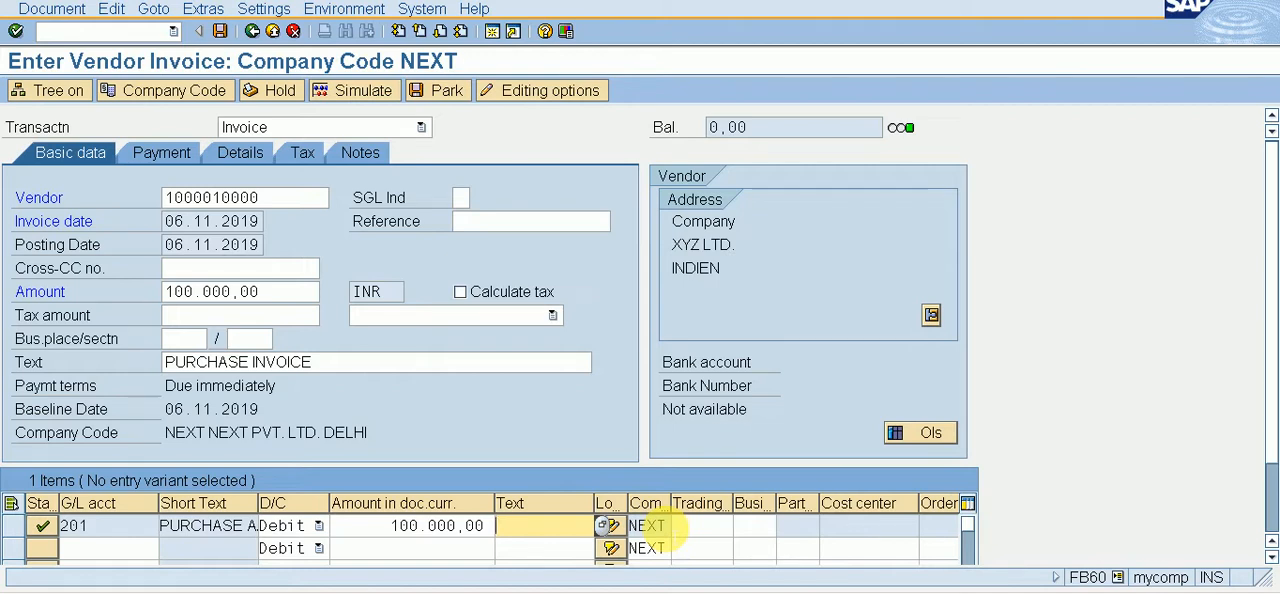
pyautogui.write('+')
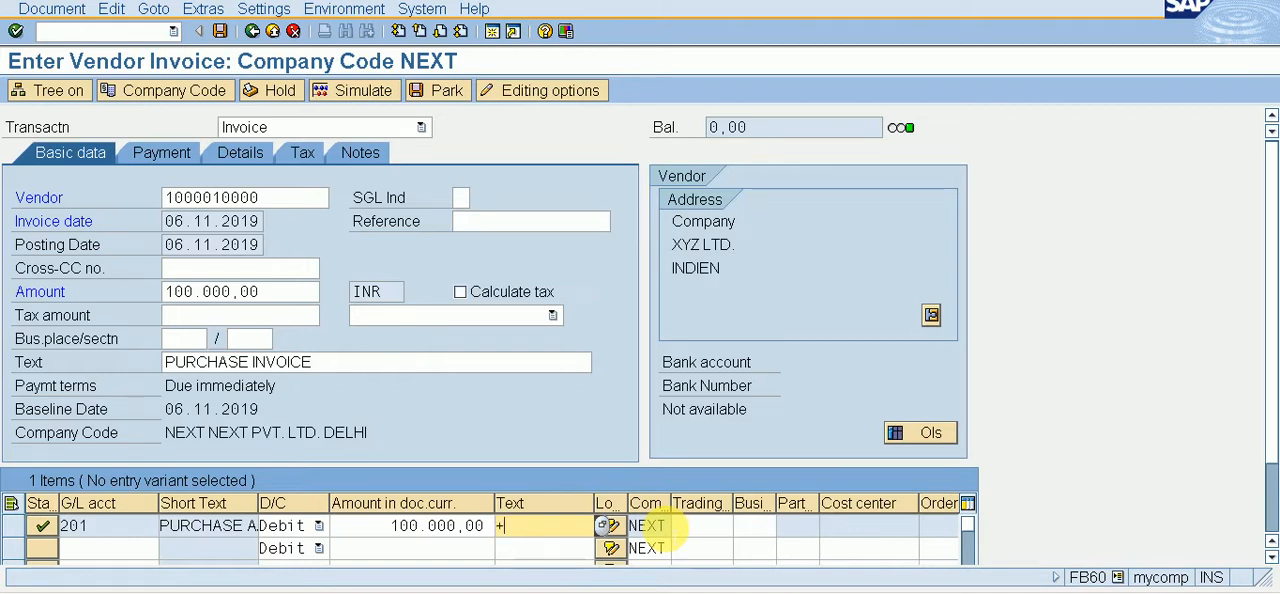
pyautogui.click(356, 95)
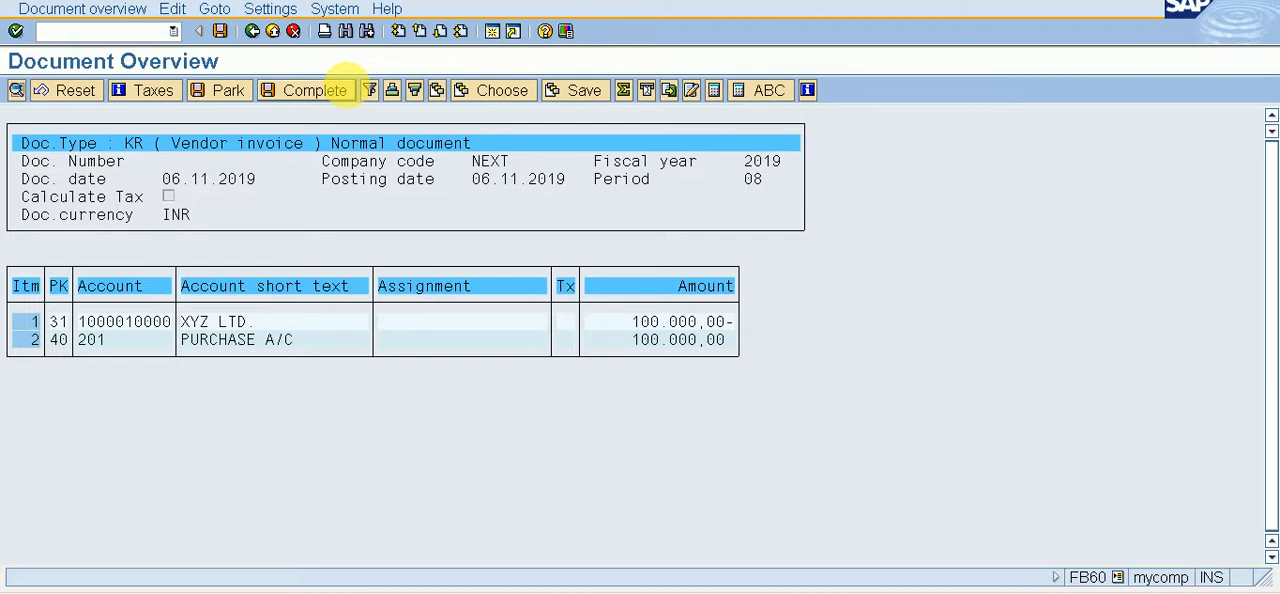
pyautogui.hotkey('ctrl', 's')
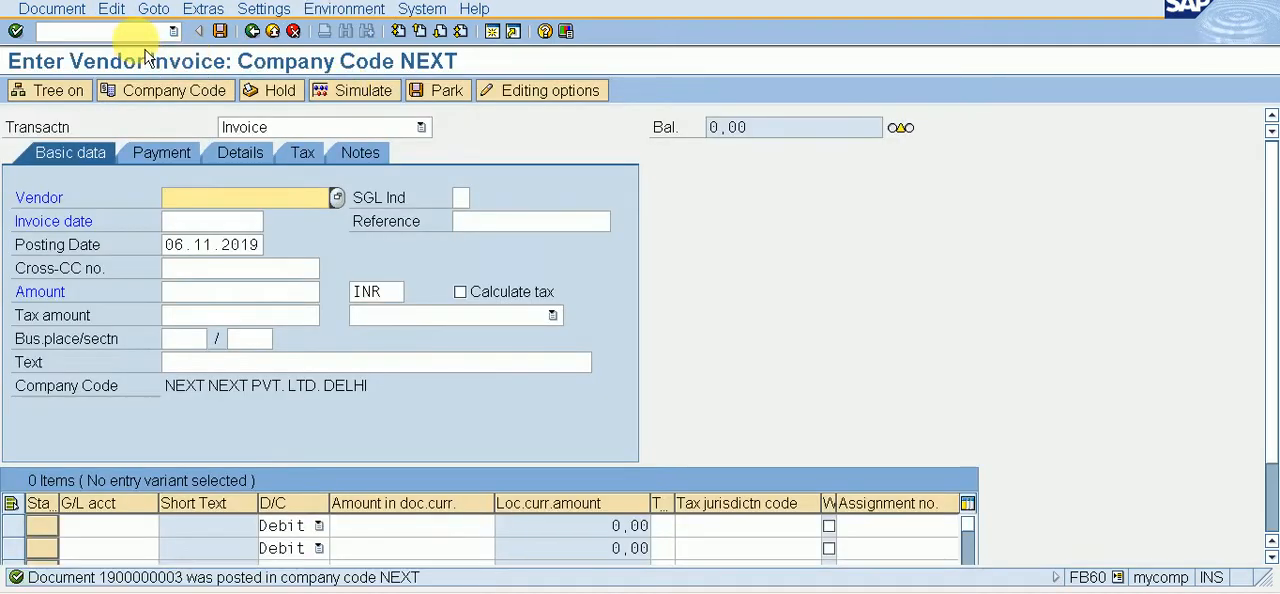
# Step: Switch to the outgoing payment transaction F-53 and set the document date to 06.11.2019
pyautogui.click(140, 32)
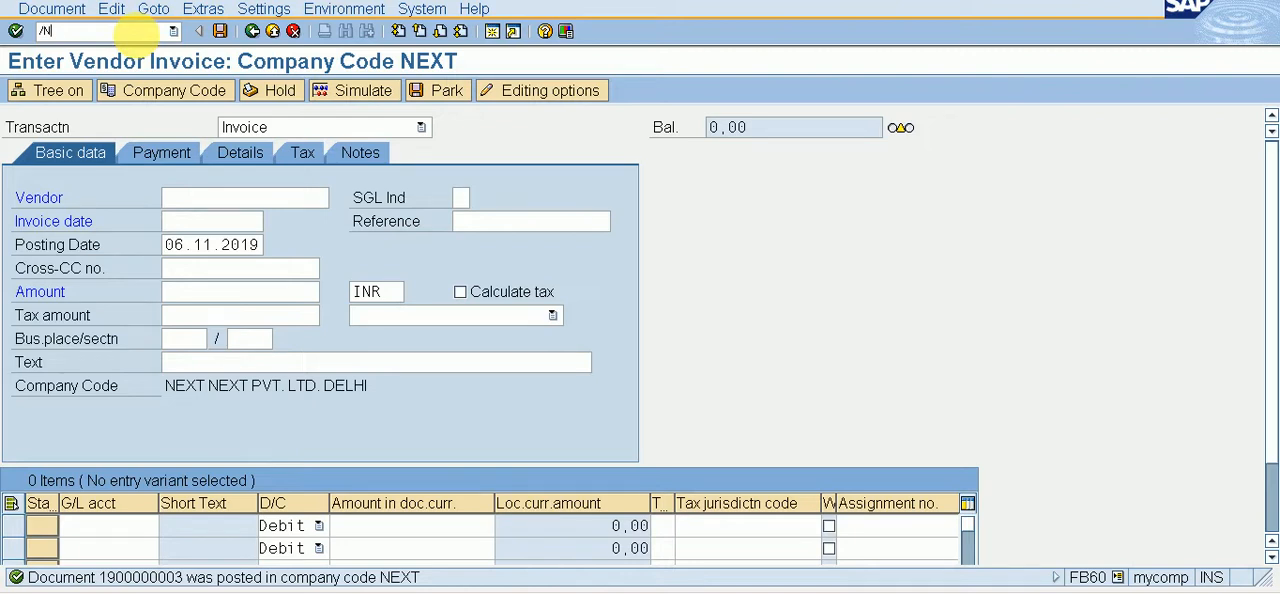
pyautogui.press('Return')
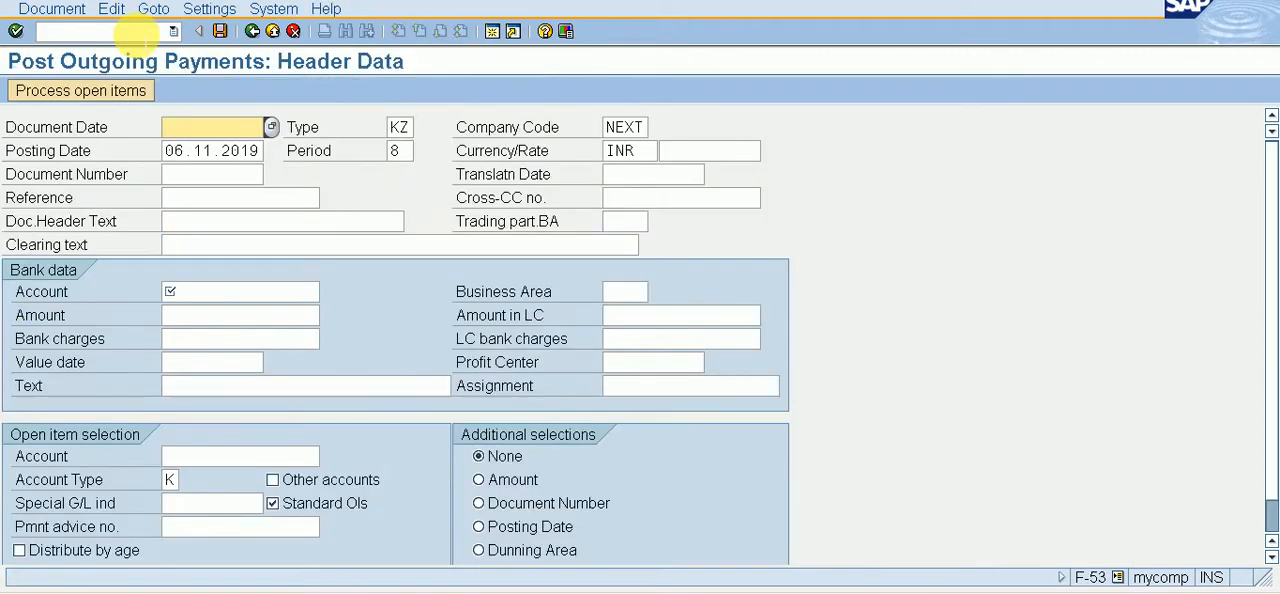
pyautogui.press('F4')
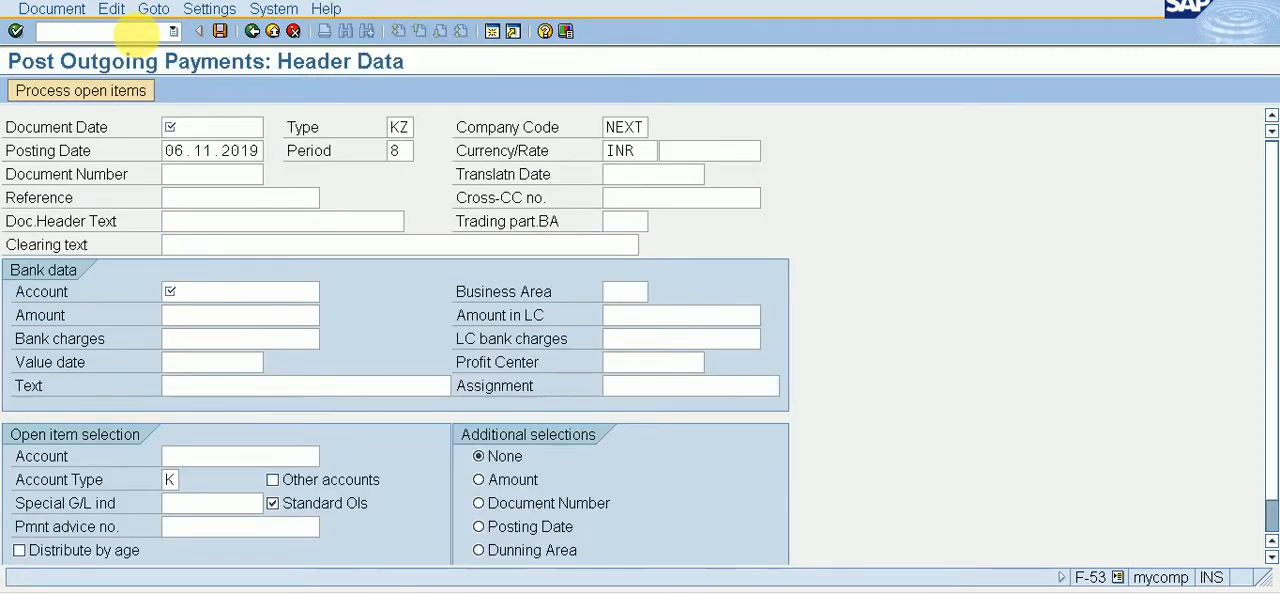
pyautogui.press('Return')
pyautogui.press('Tab')
pyautogui.press('Tab')
pyautogui.press('Tab')
pyautogui.press('Tab')
pyautogui.press('Tab')
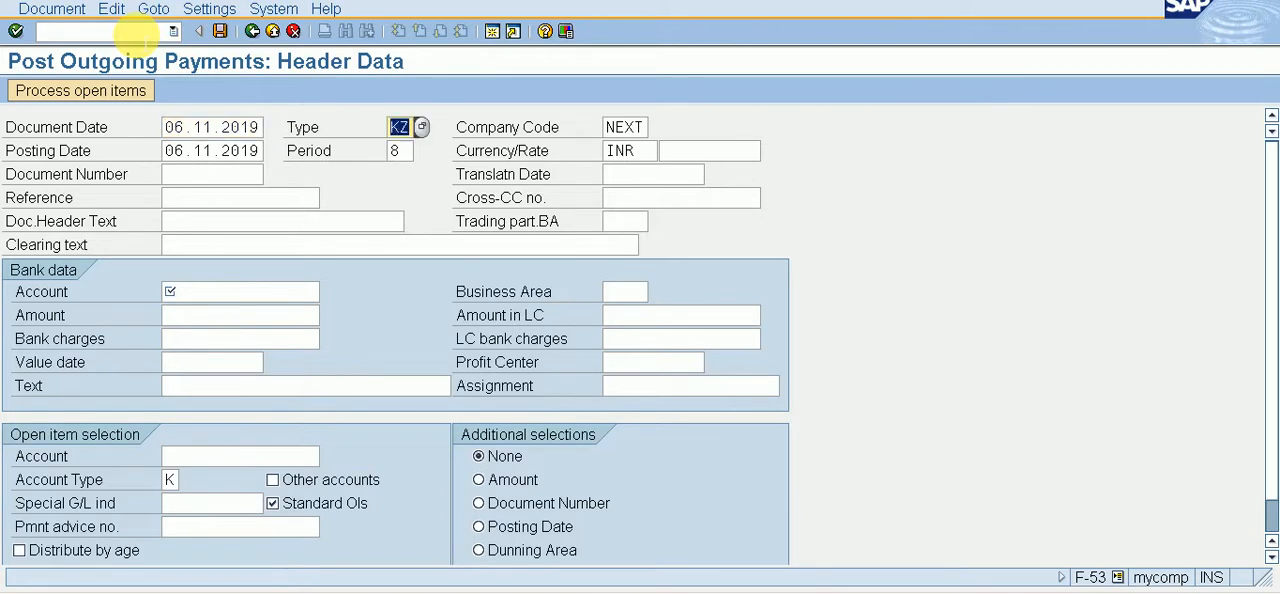
# Step: Look up G/L account 2, ISSUED BANK A/C, in chart of accounts NEXT and assign it as the outgoing payment's bank account
pyautogui.press('Tab')
pyautogui.press('Tab')
pyautogui.press('Tab')
pyautogui.press('Tab')
pyautogui.press('Tab')
pyautogui.press('Tab')
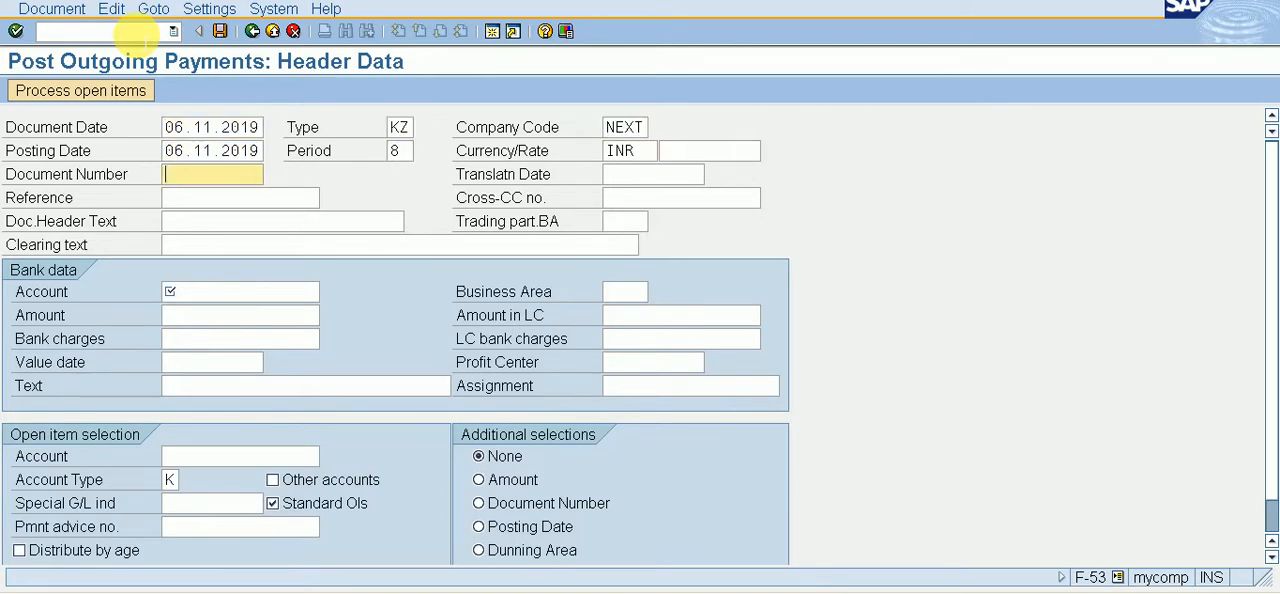
pyautogui.press('Tab')
pyautogui.press('Tab')
pyautogui.press('Tab')
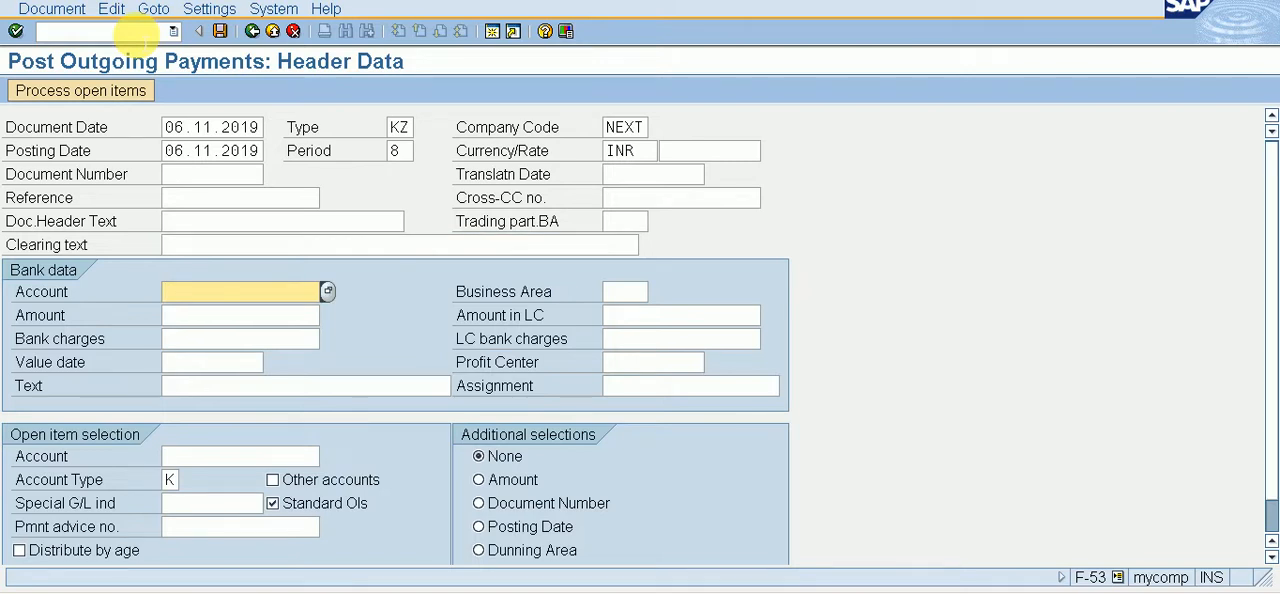
pyautogui.press('F4')
pyautogui.press('Return')
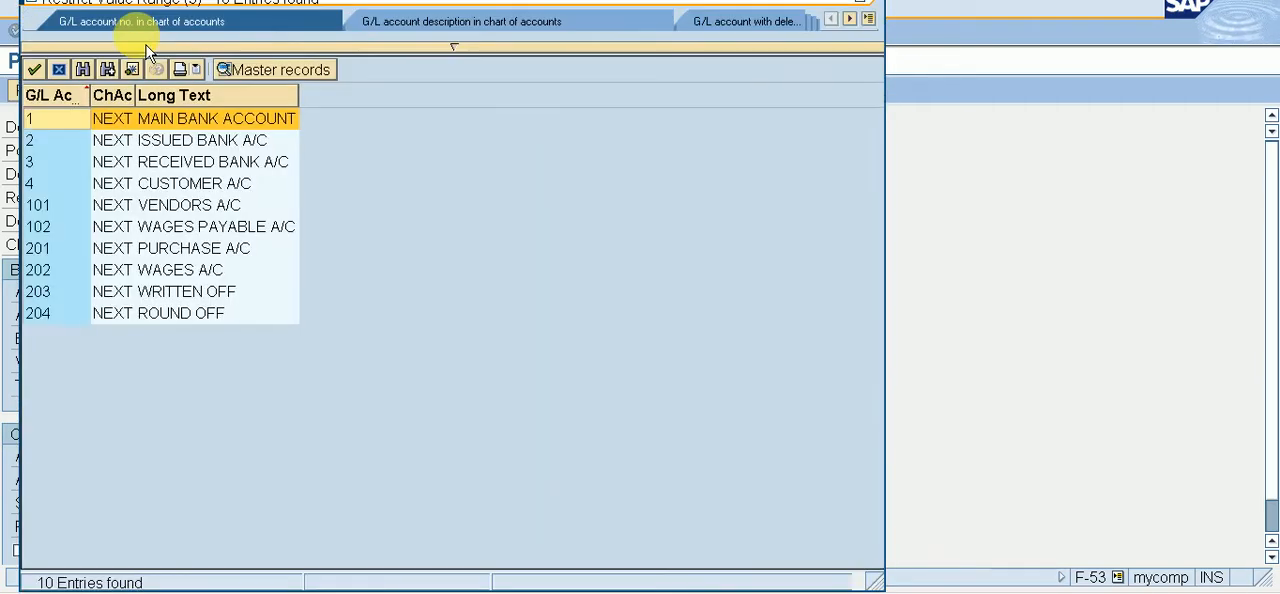
pyautogui.press('Down')
pyautogui.press('Return')
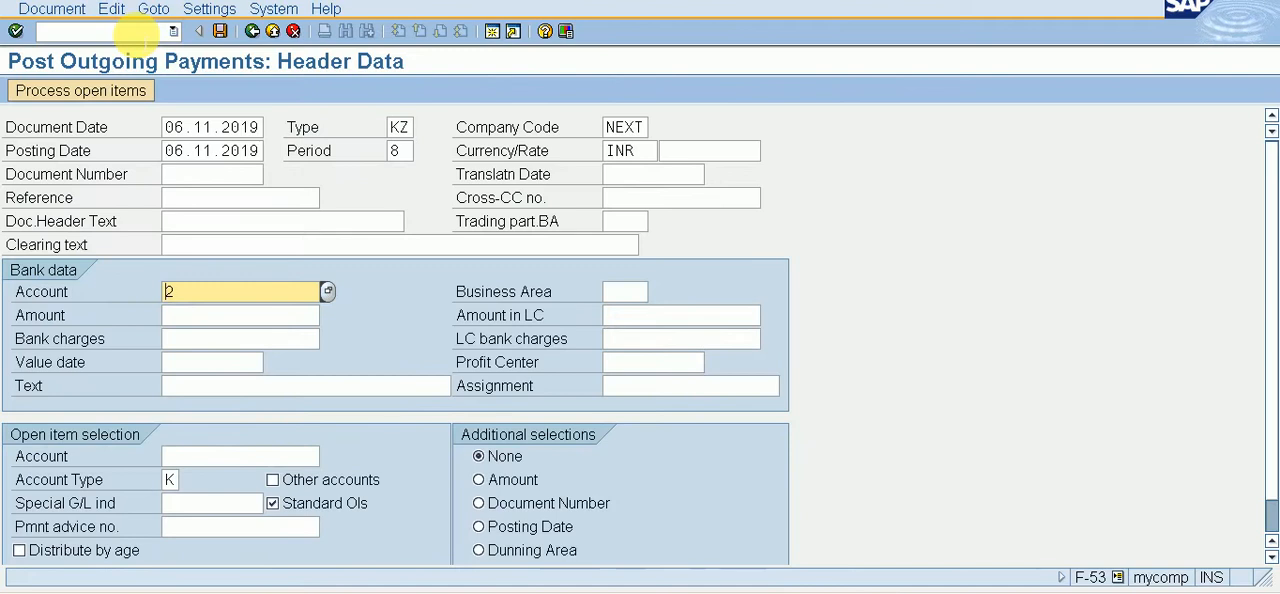
# Step: Set the payment amount in the bank data to 100000
pyautogui.press('Tab')
pyautogui.press('Tab')
pyautogui.press('Tab')
pyautogui.hotkey('shift', 'Tab')
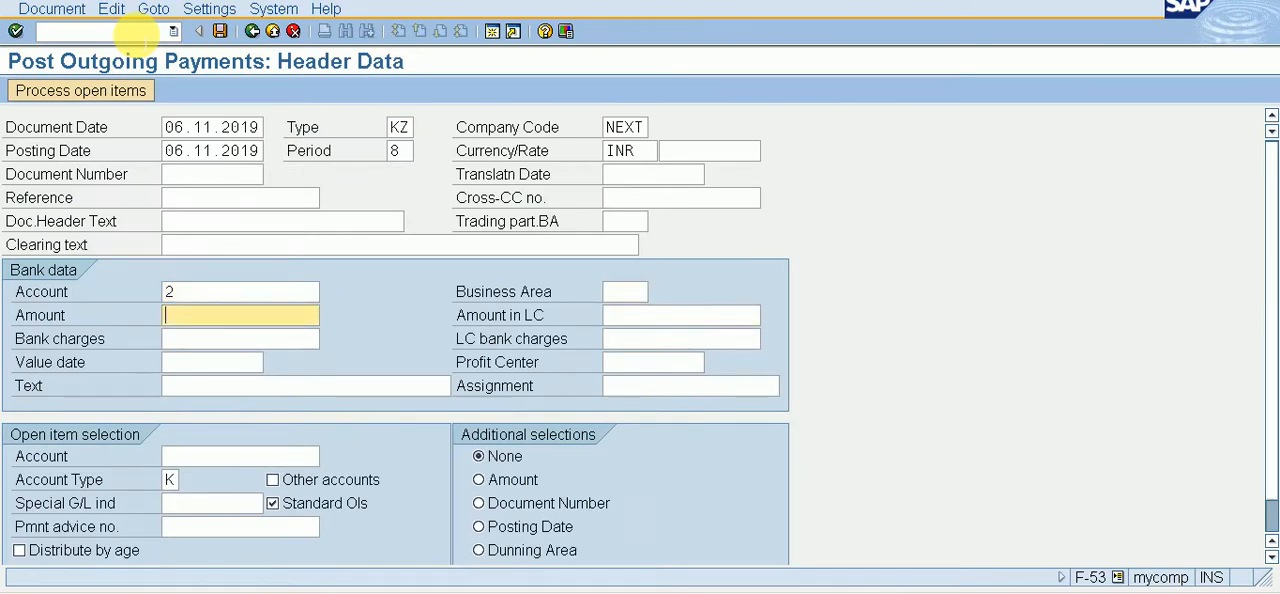
pyautogui.write('100000')
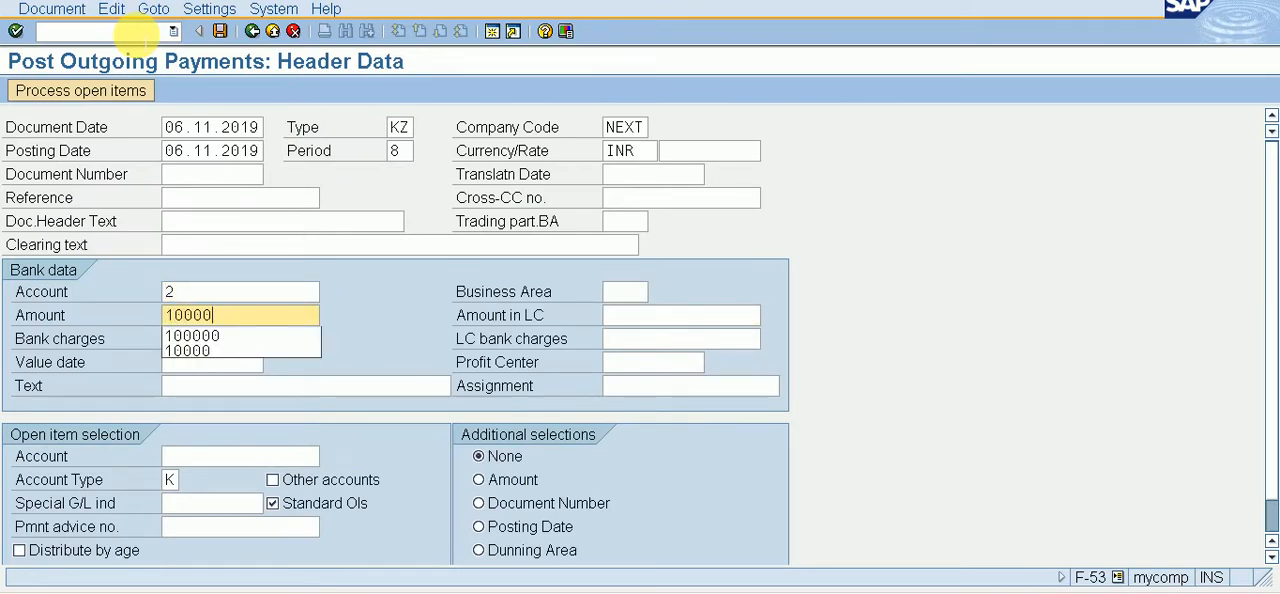
# Step: Set the value date in the payment's bank data to 06.11.2019 using the calendar
pyautogui.press('Tab')
pyautogui.press('Tab')
pyautogui.press('Tab')
pyautogui.press('Tab')
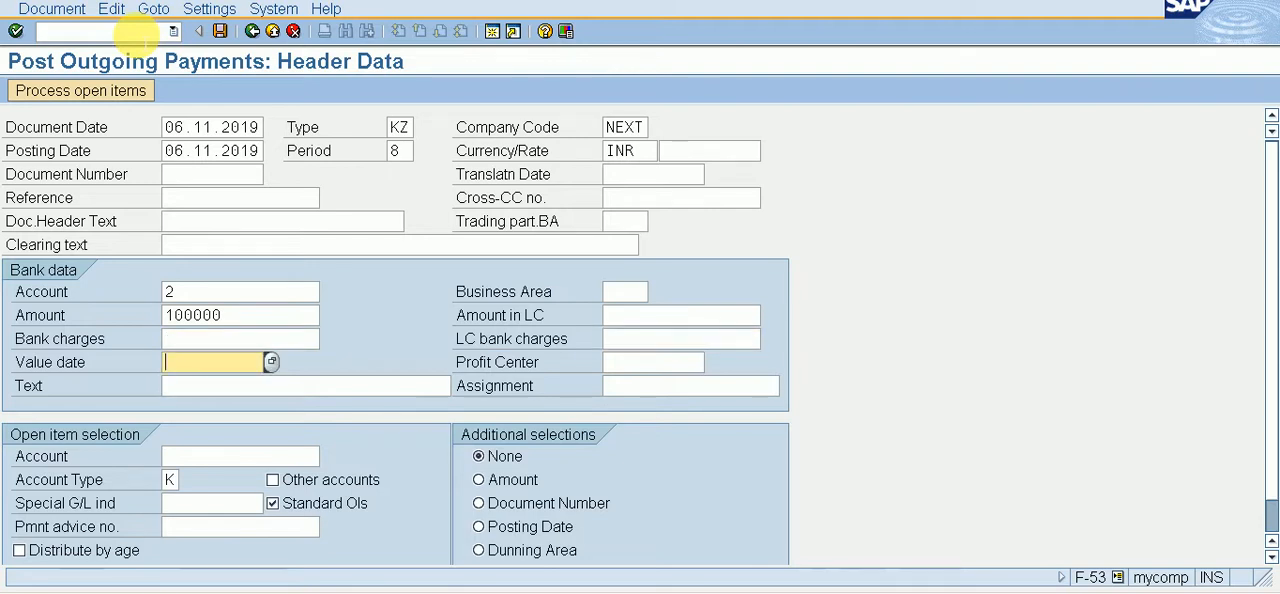
pyautogui.press('F4')
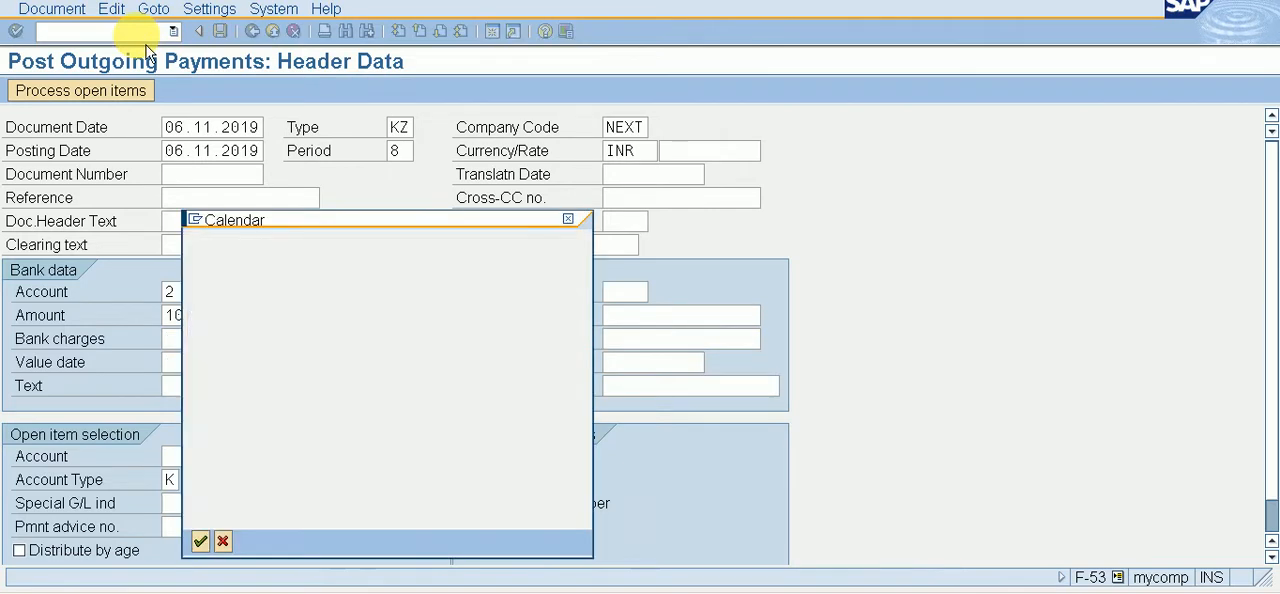
pyautogui.press('Return')
pyautogui.press('Tab')
pyautogui.press('Tab')
pyautogui.press('Tab')
pyautogui.press('Tab')
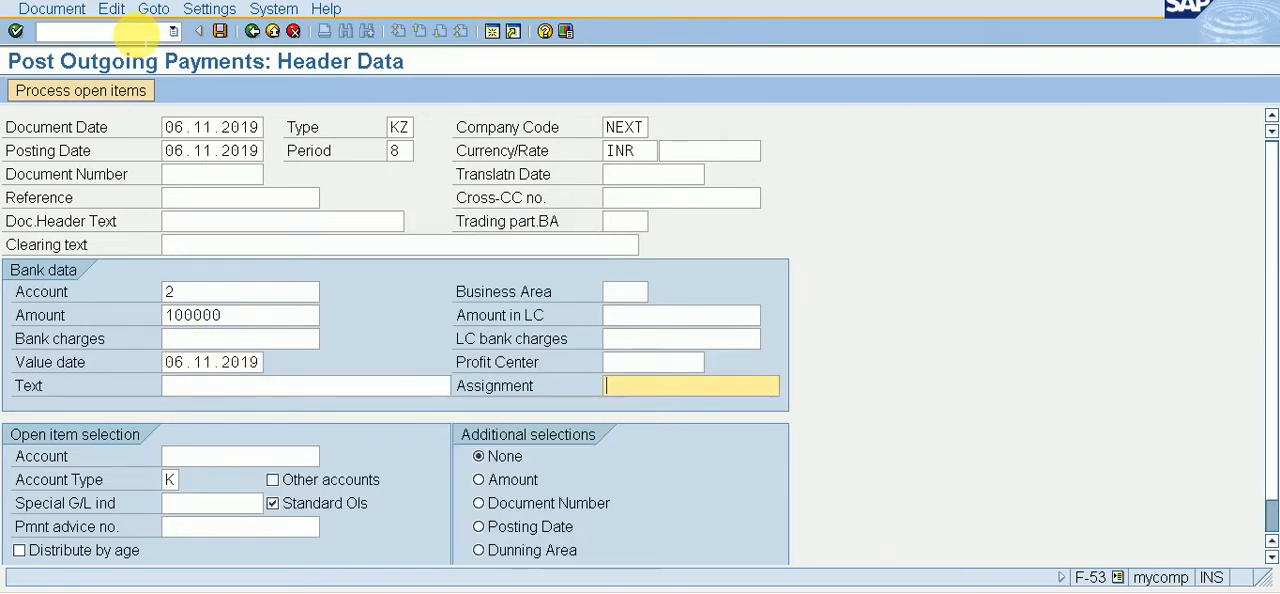
pyautogui.press('F4')
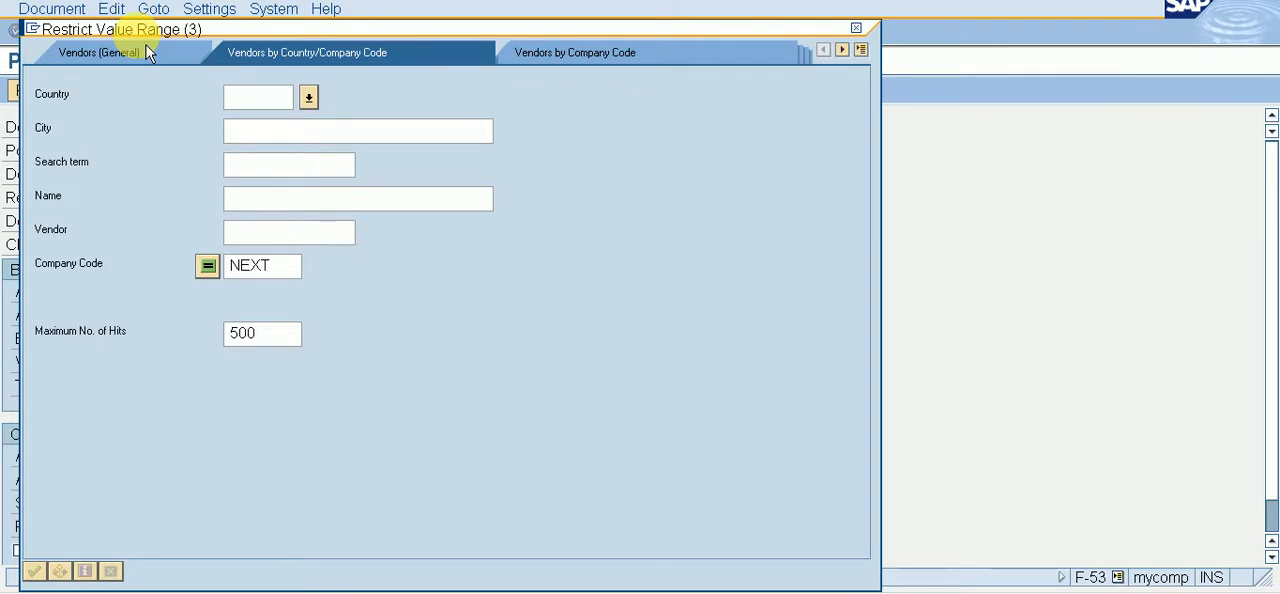
pyautogui.press('F4')
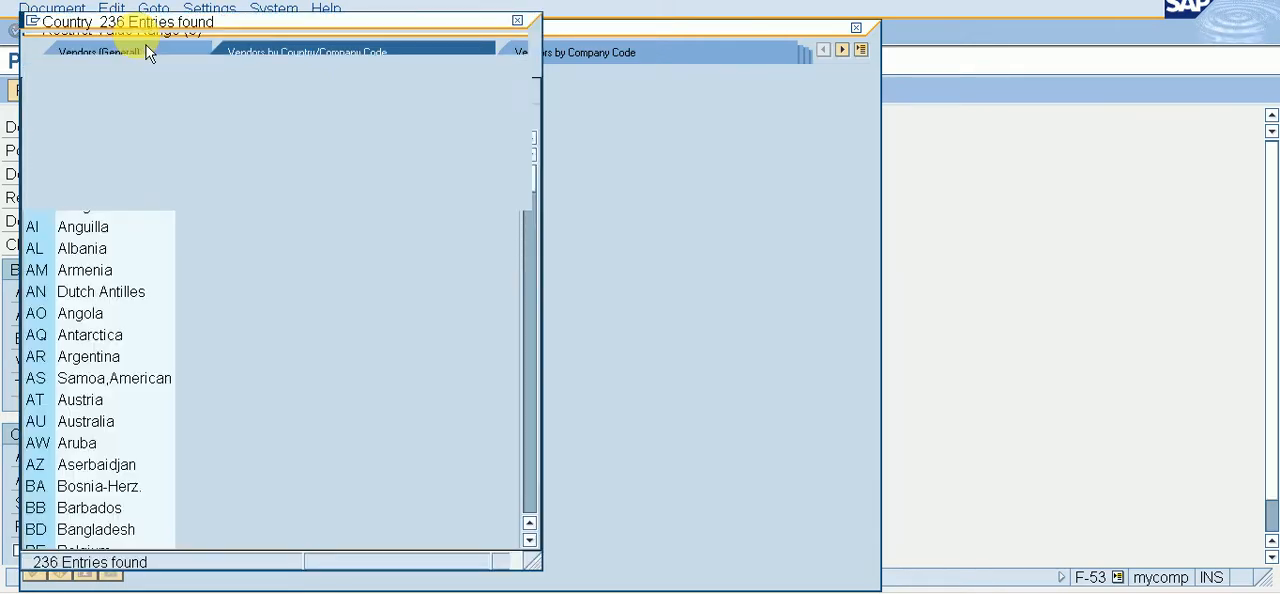
pyautogui.press('Escape')
pyautogui.press('Escape')
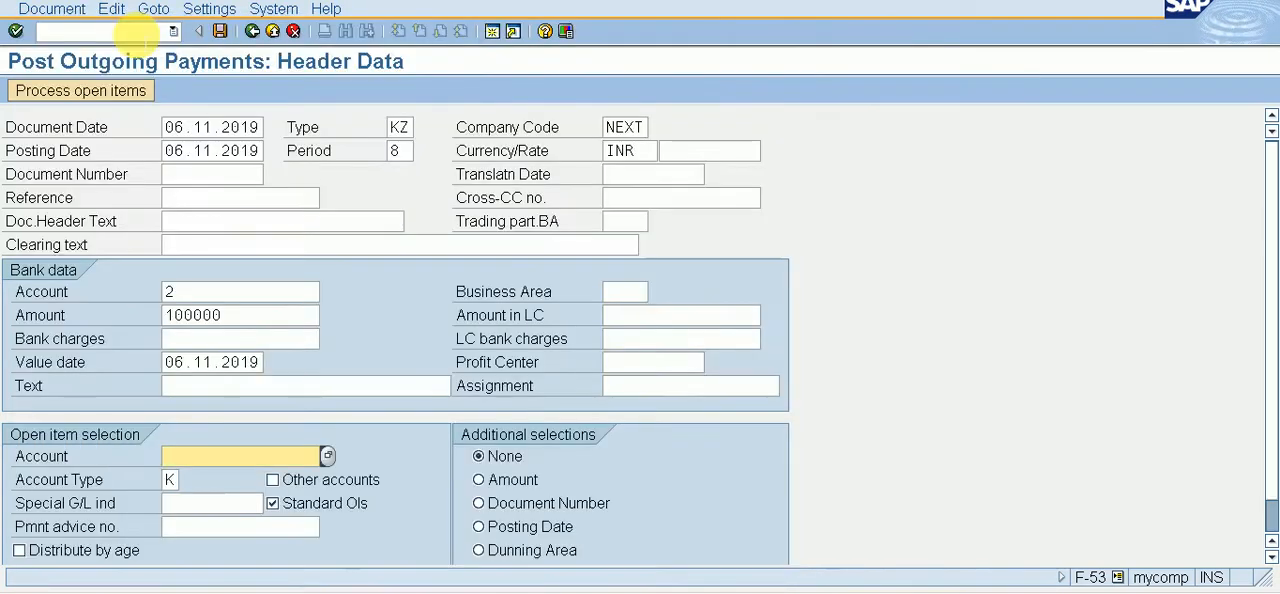
# Step: Look up vendor XYZ LTD. in company code NEXT and assign it as the account for open item selection
pyautogui.press('F4')
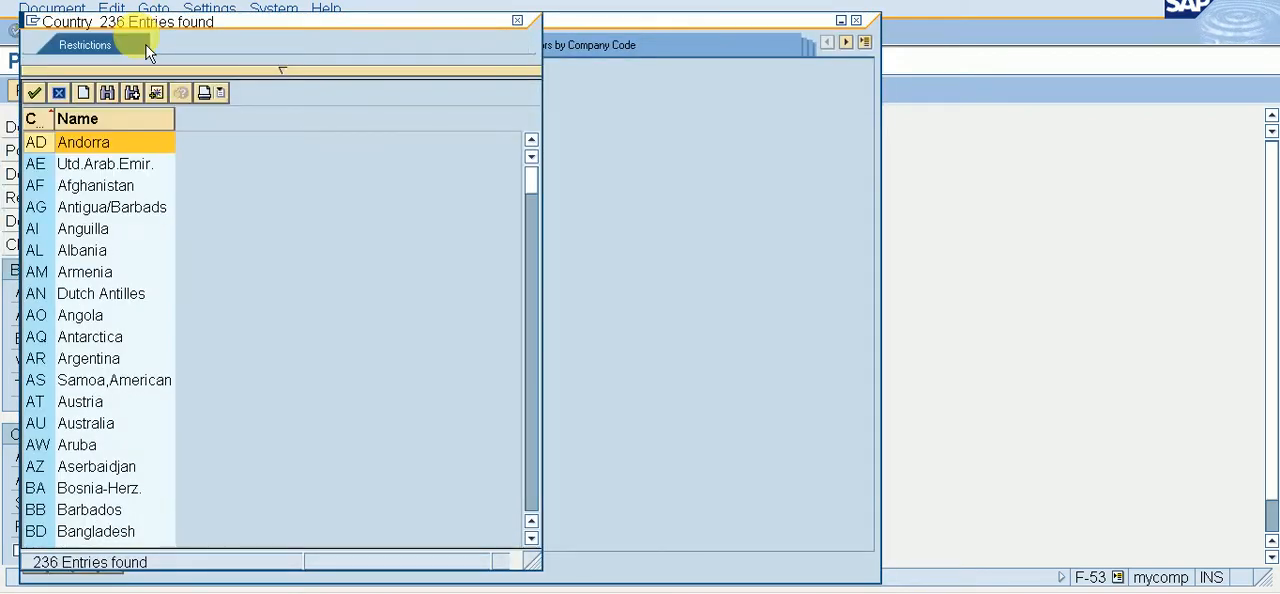
pyautogui.press('Return')
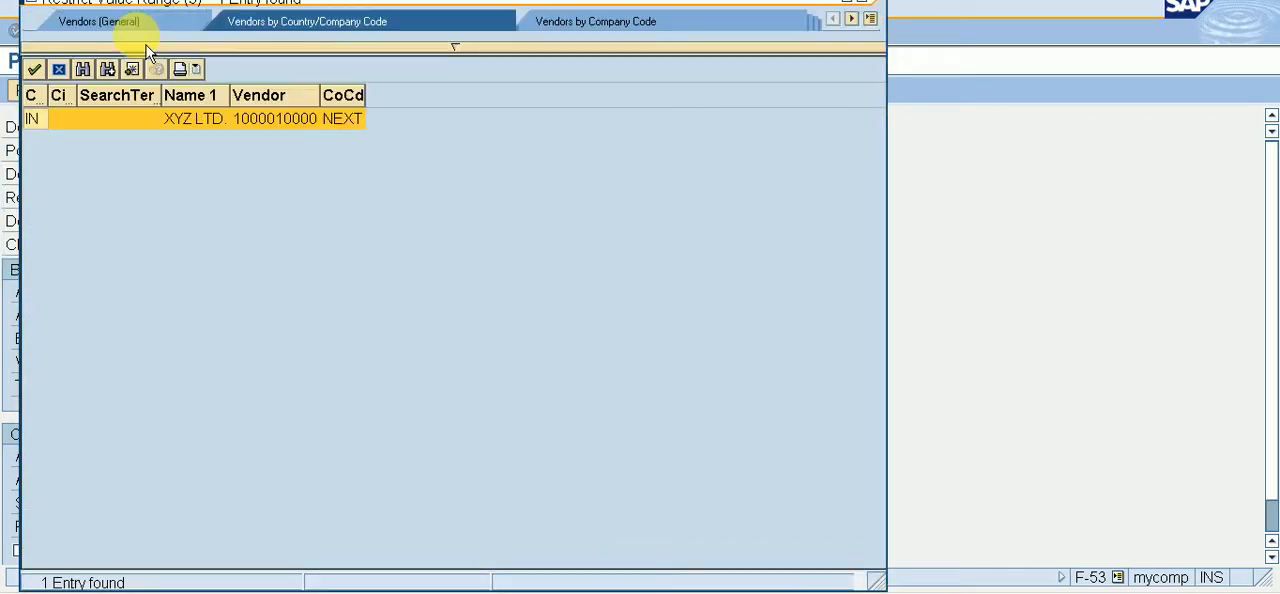
pyautogui.press('Return')
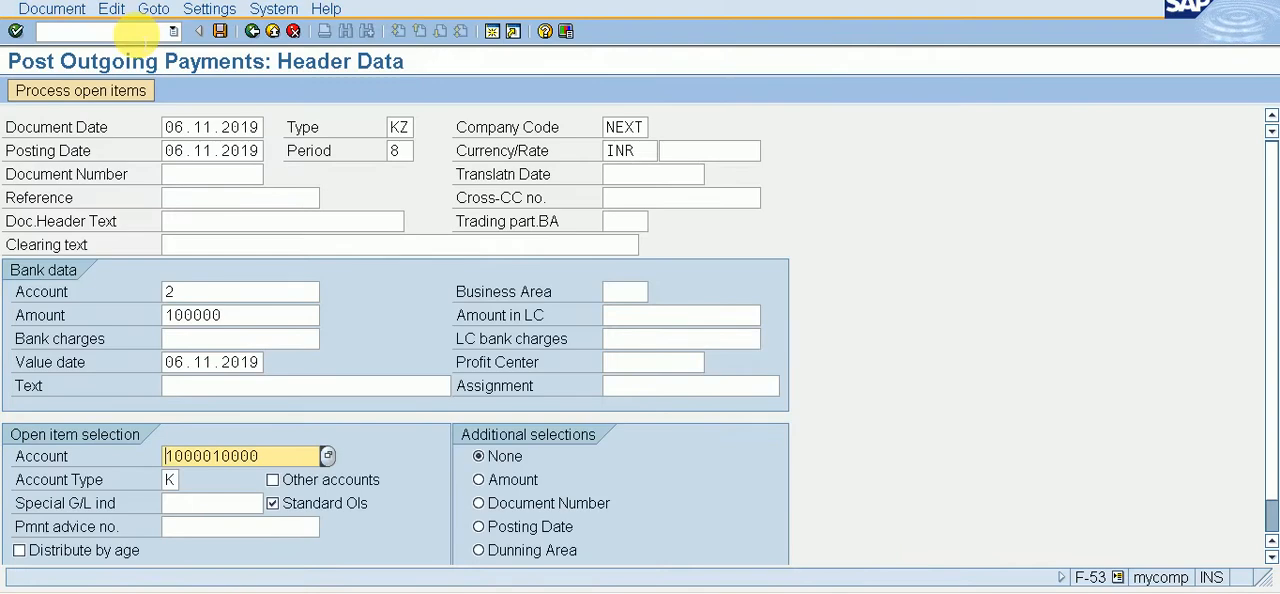
# Step: Process the vendor's open items, checking the residual items view before returning to the standard view, and post the outgoing payment
pyautogui.click(128, 92)
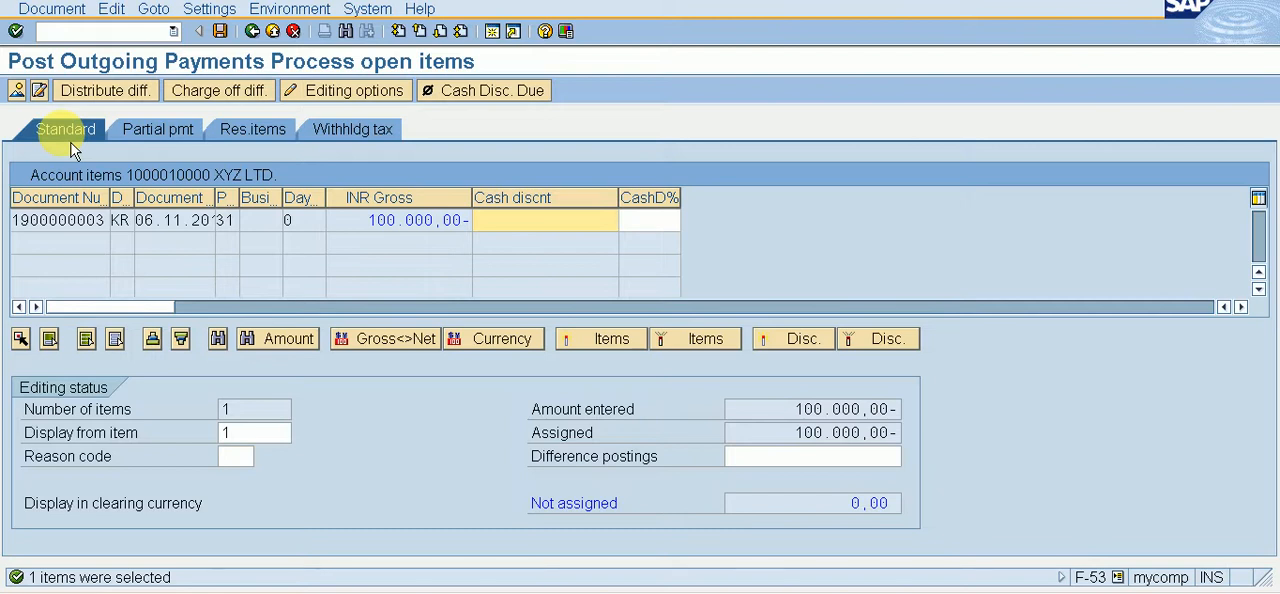
pyautogui.click(180, 140)
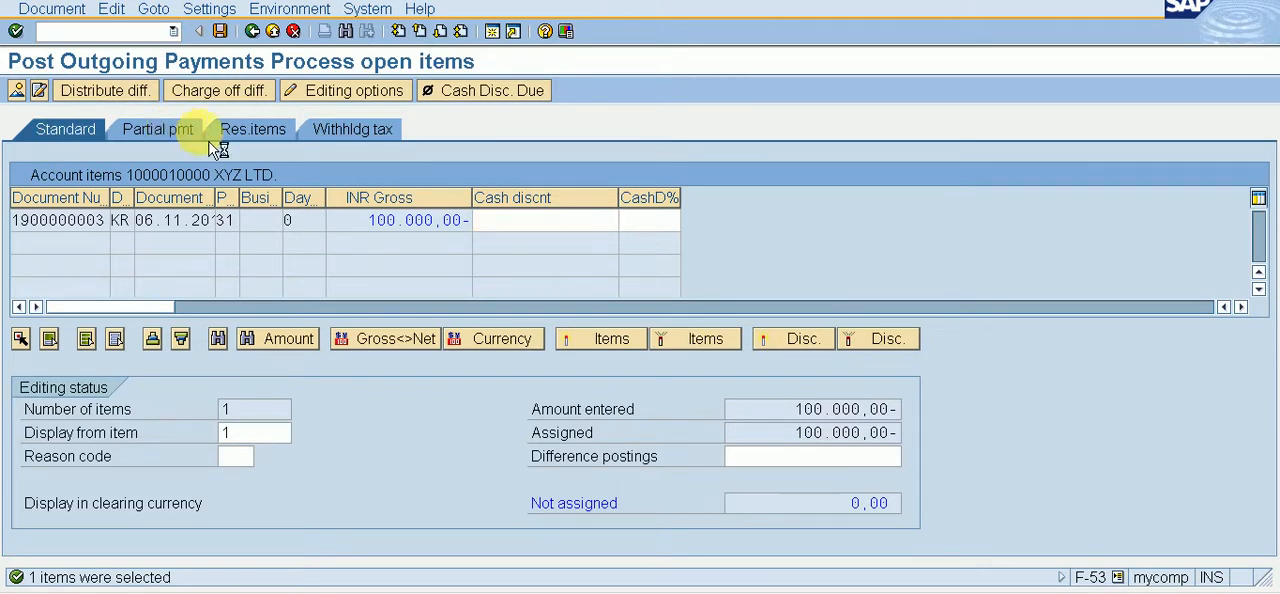
pyautogui.click(269, 141)
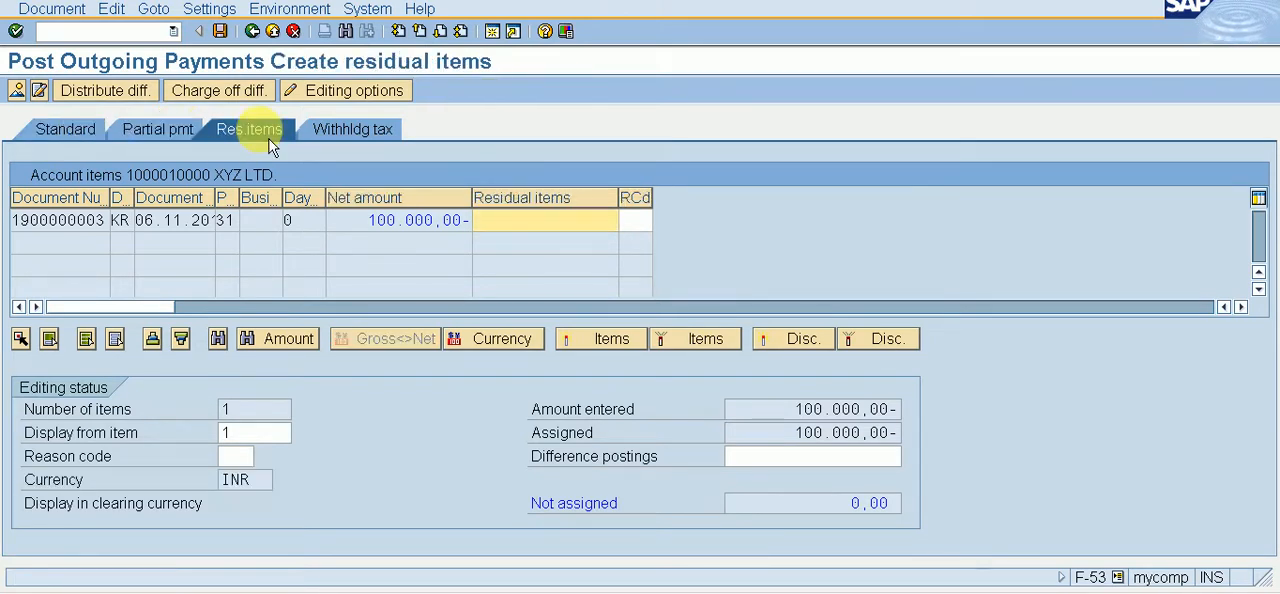
pyautogui.click(81, 142)
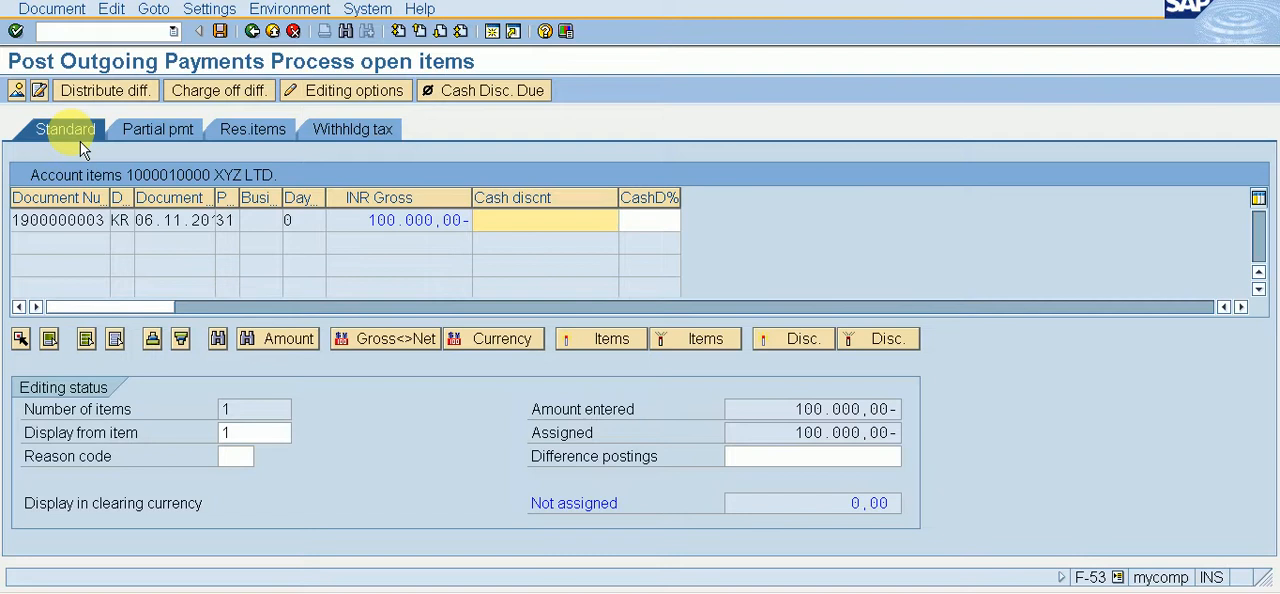
pyautogui.click(221, 34)
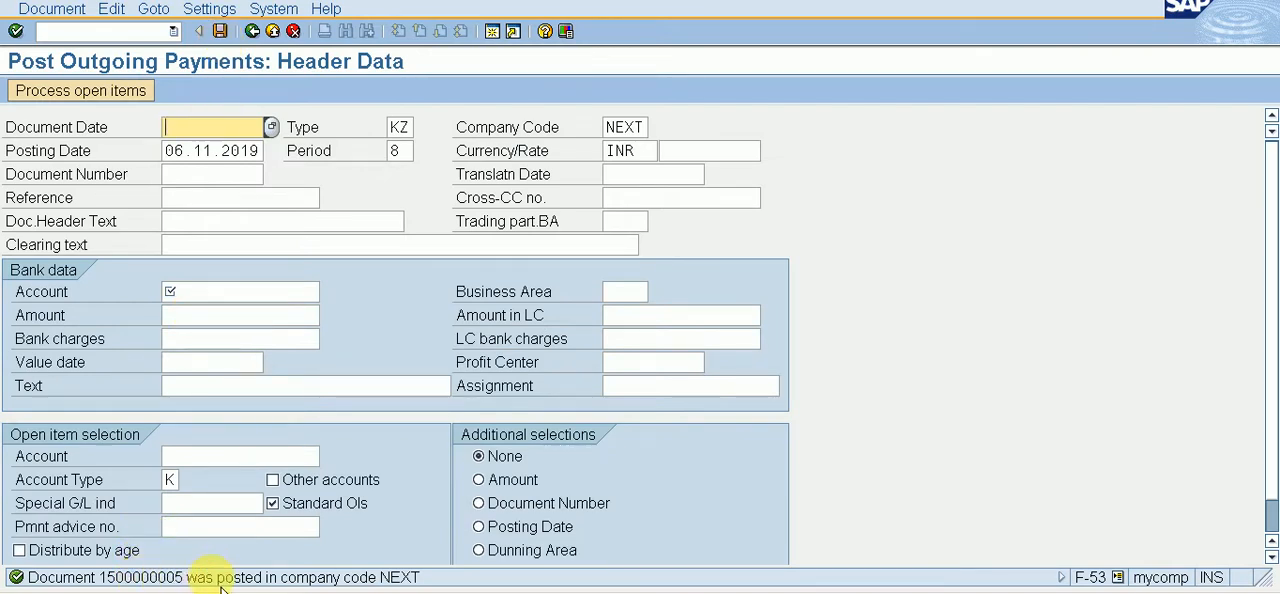
# Step: Switch to vendor line item display FBL1N and run the report for the vendor's open items in company code NEXT
pyautogui.click(45, 29)
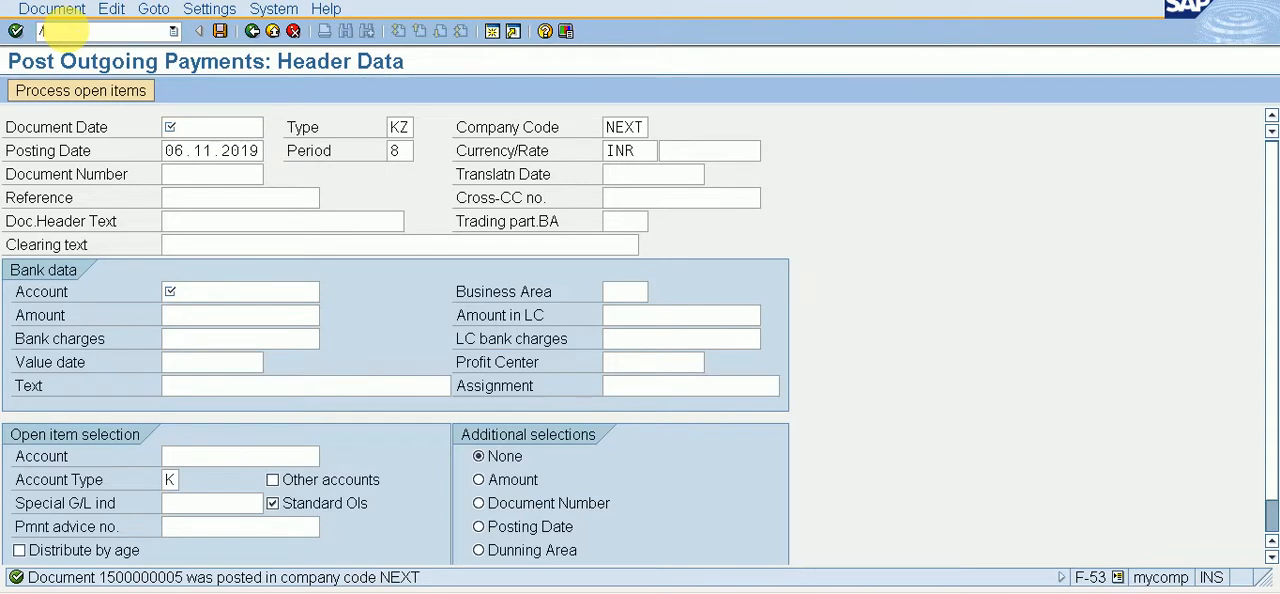
pyautogui.write('/NFBL1N')
pyautogui.press('Return')
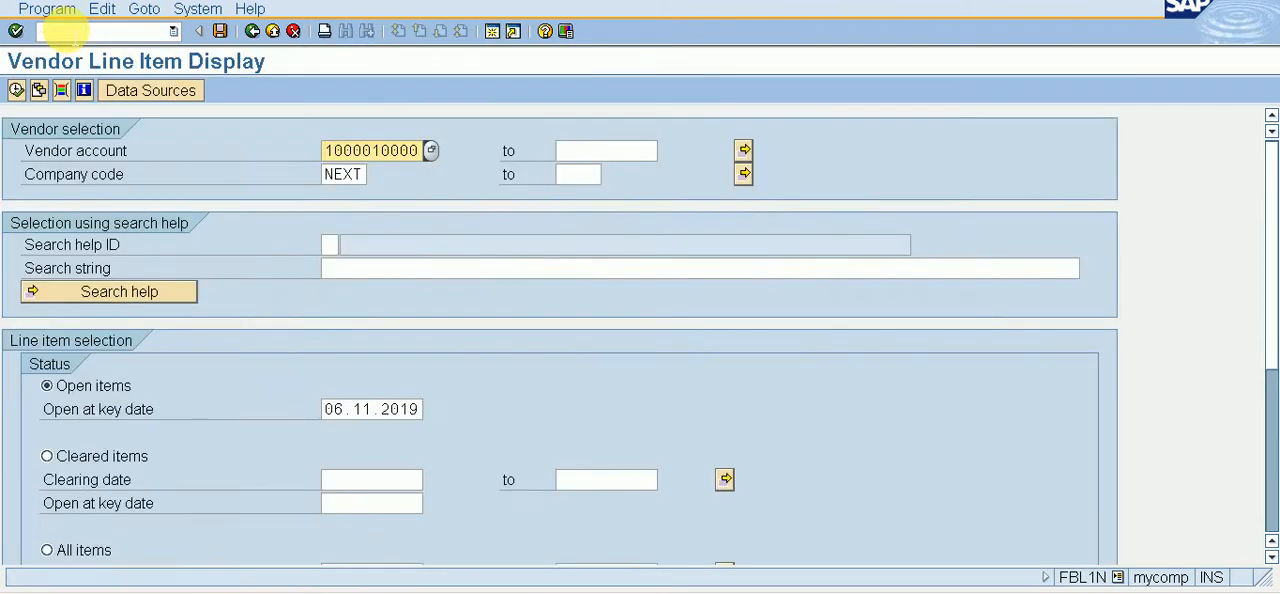
pyautogui.click(16, 90)
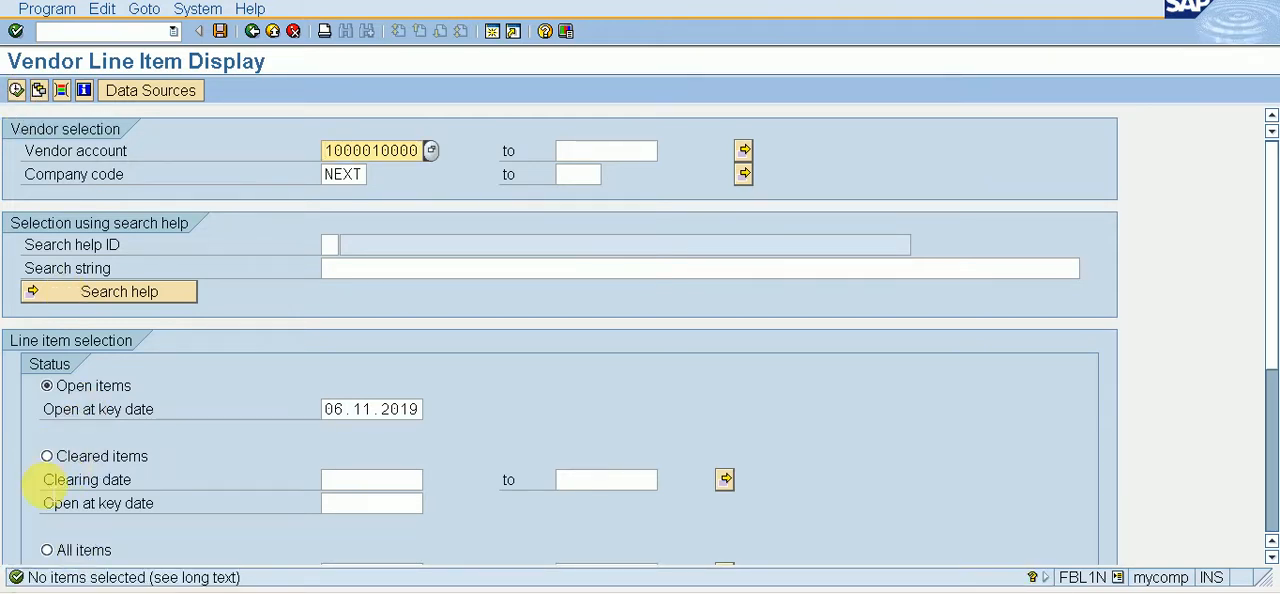
# Step: Change the line item status to cleared items, run the report and examine the purchase invoice and its clearing payment
pyautogui.click(58, 474)
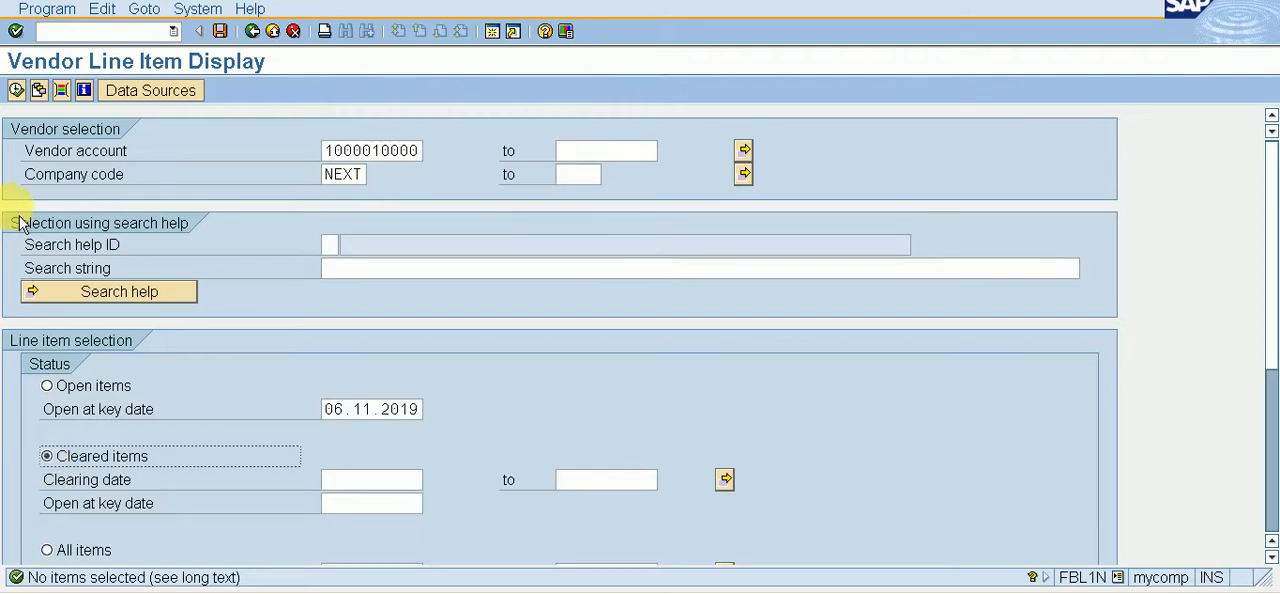
pyautogui.click(24, 95)
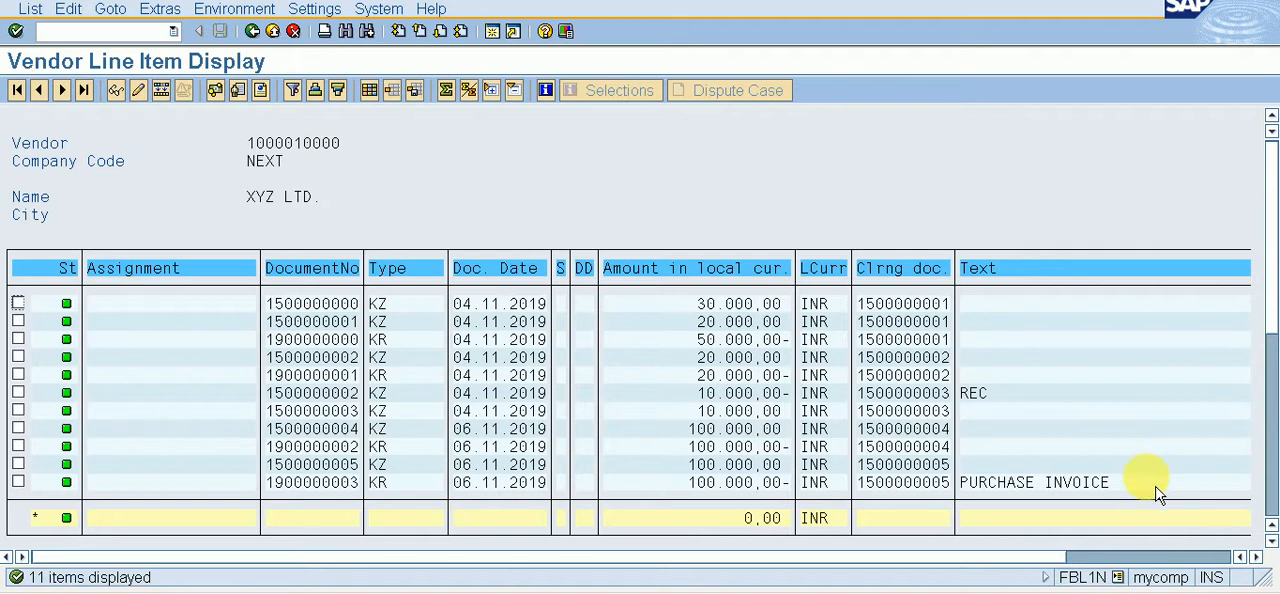
pyautogui.moveTo(1158, 494); pyautogui.dragTo(100, 510)
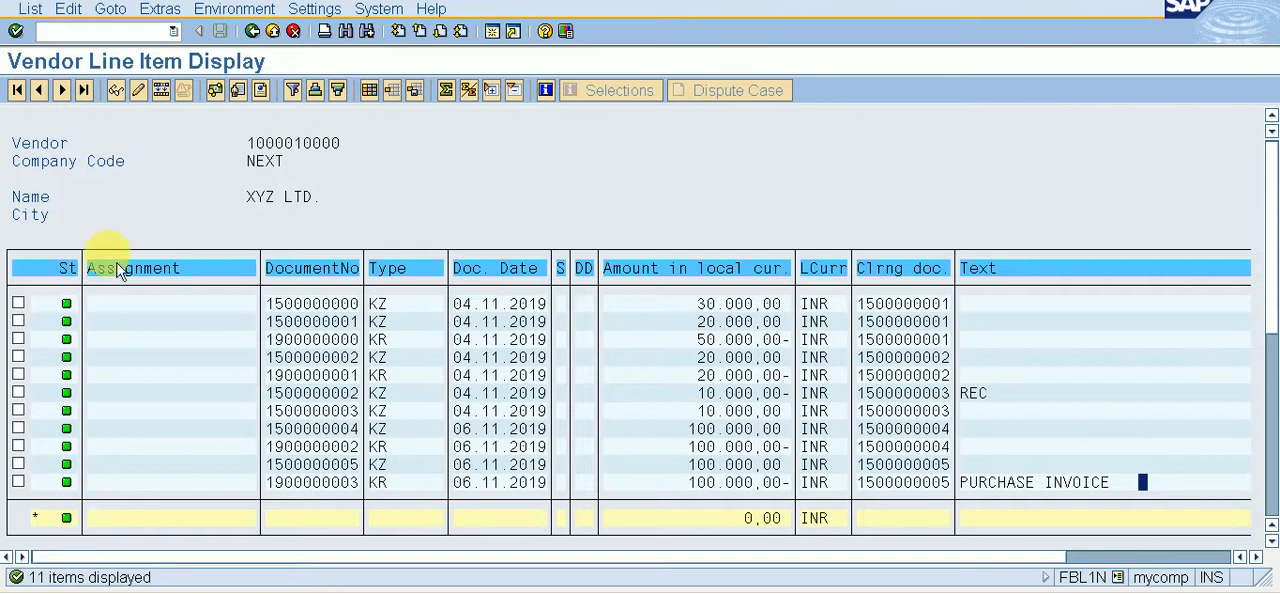
# Step: Switch to vendor invoice entry FB60 and look up the XYZ LTD. vendor account for the new invoice
pyautogui.click(133, 33)
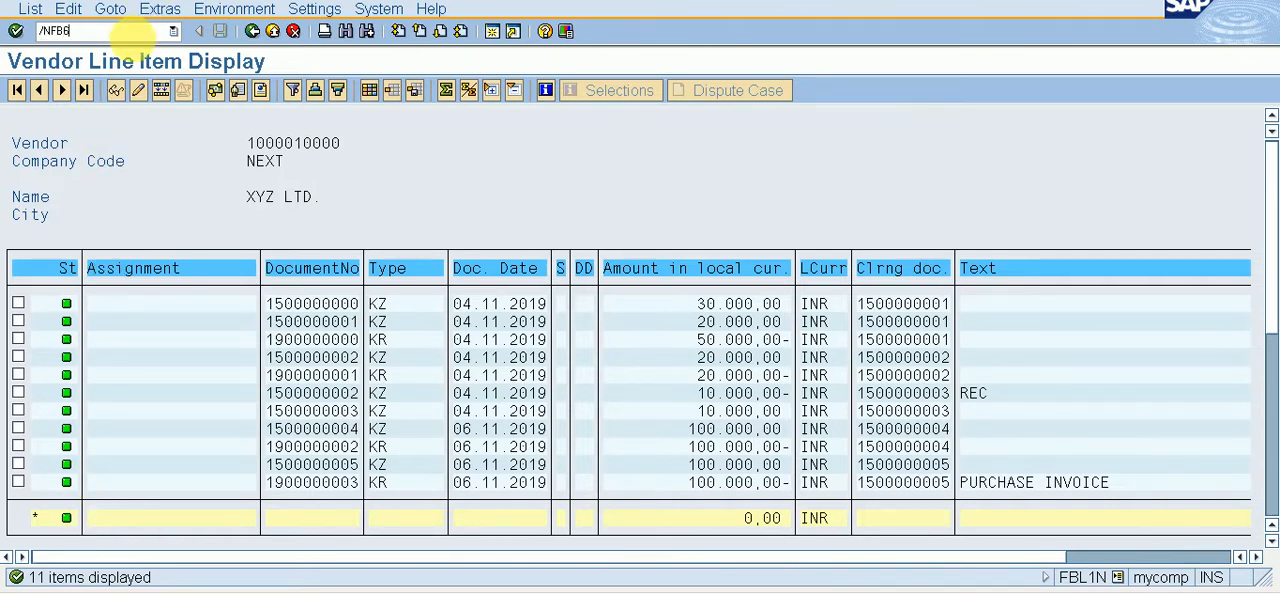
pyautogui.press('Return')
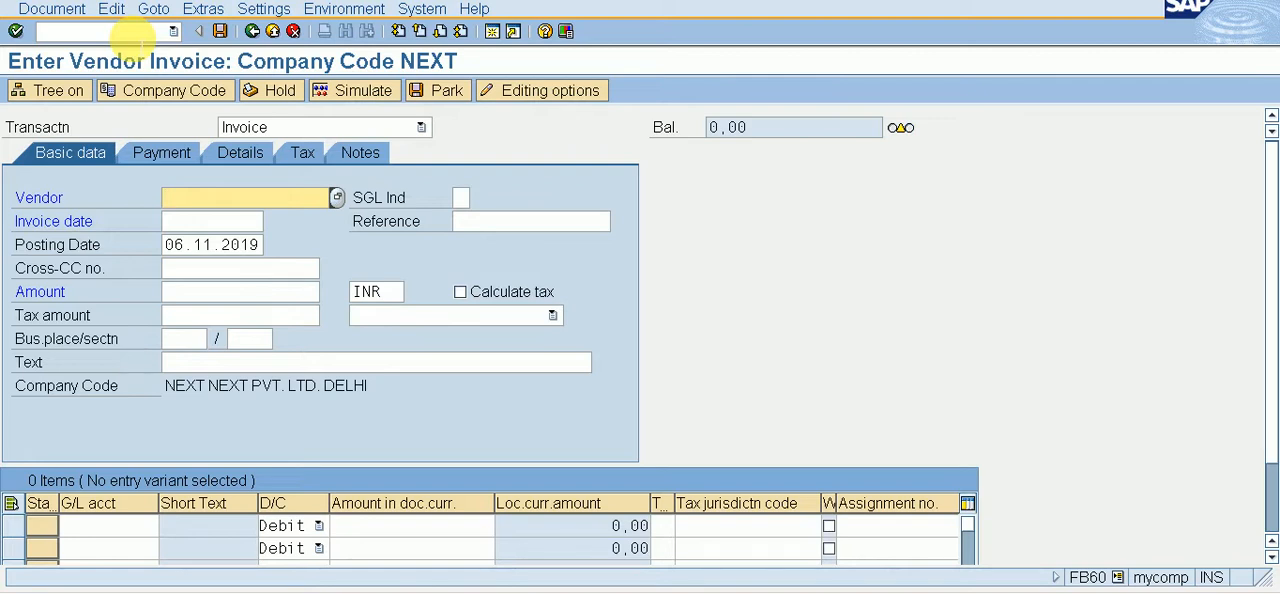
pyautogui.press('F4')
pyautogui.press('Return')
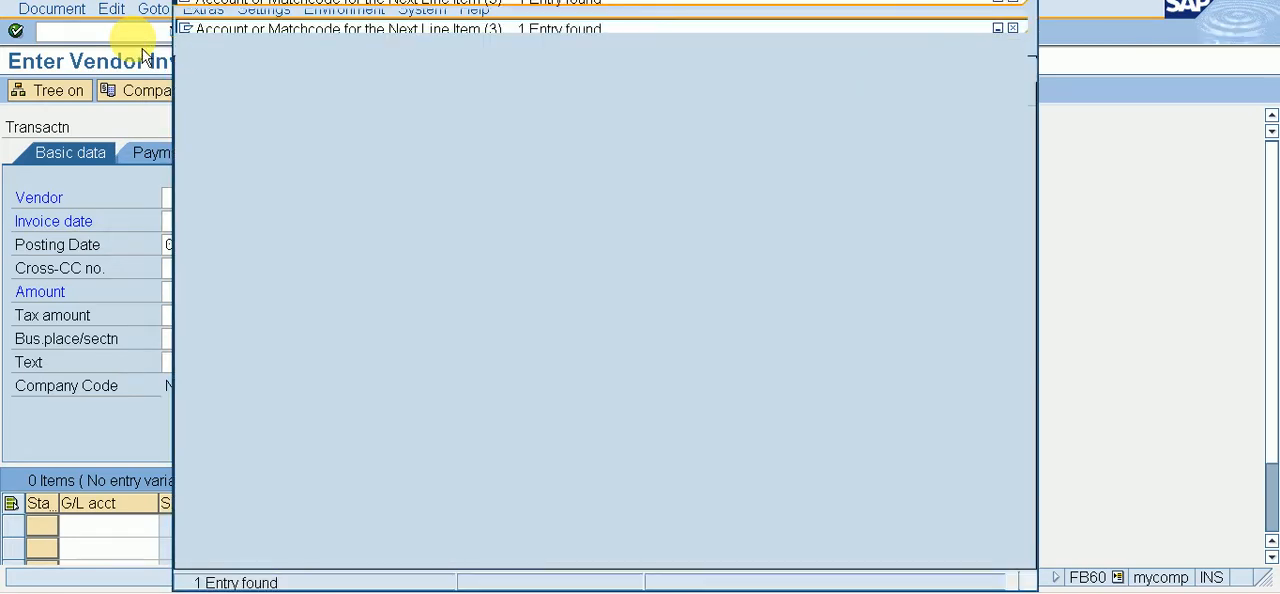
pyautogui.press('Return')
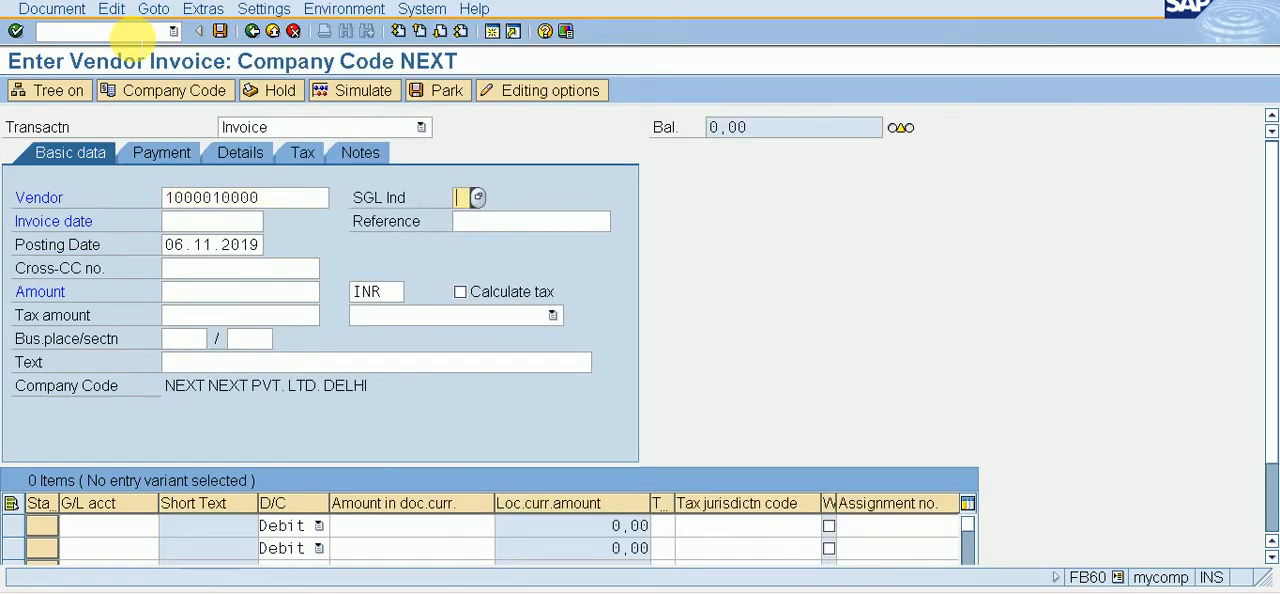
# Step: Set the vendor invoice's date to 06.11.2019 and its amount to 50000 INR
pyautogui.press('Tab')
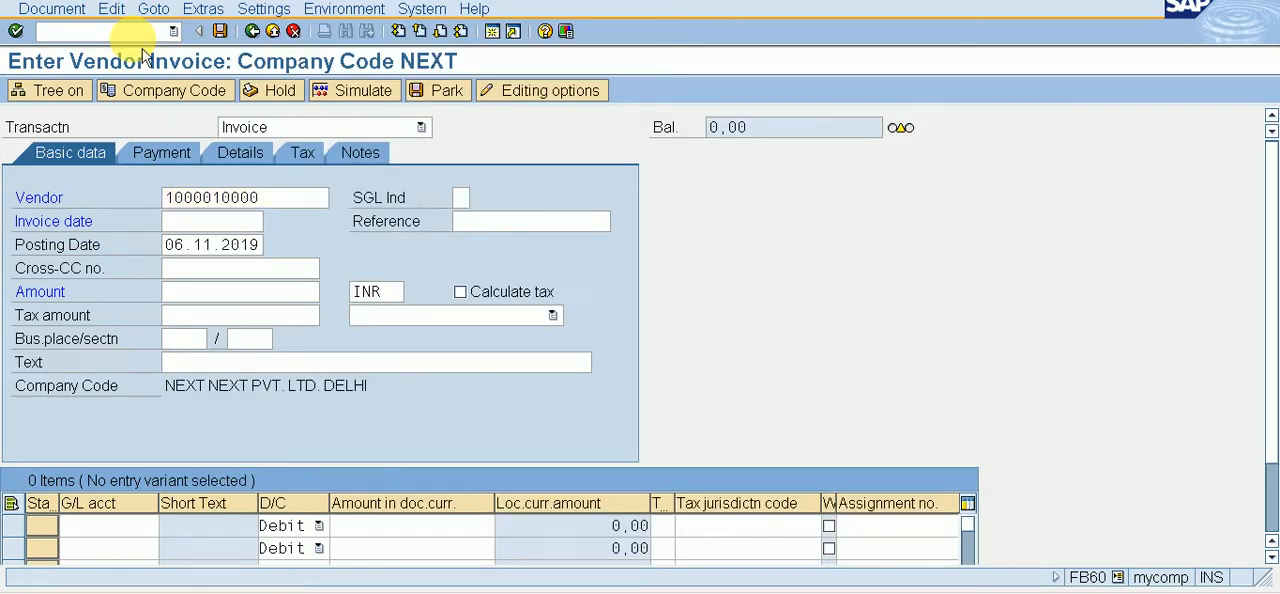
pyautogui.press('F4')
pyautogui.press('Return')
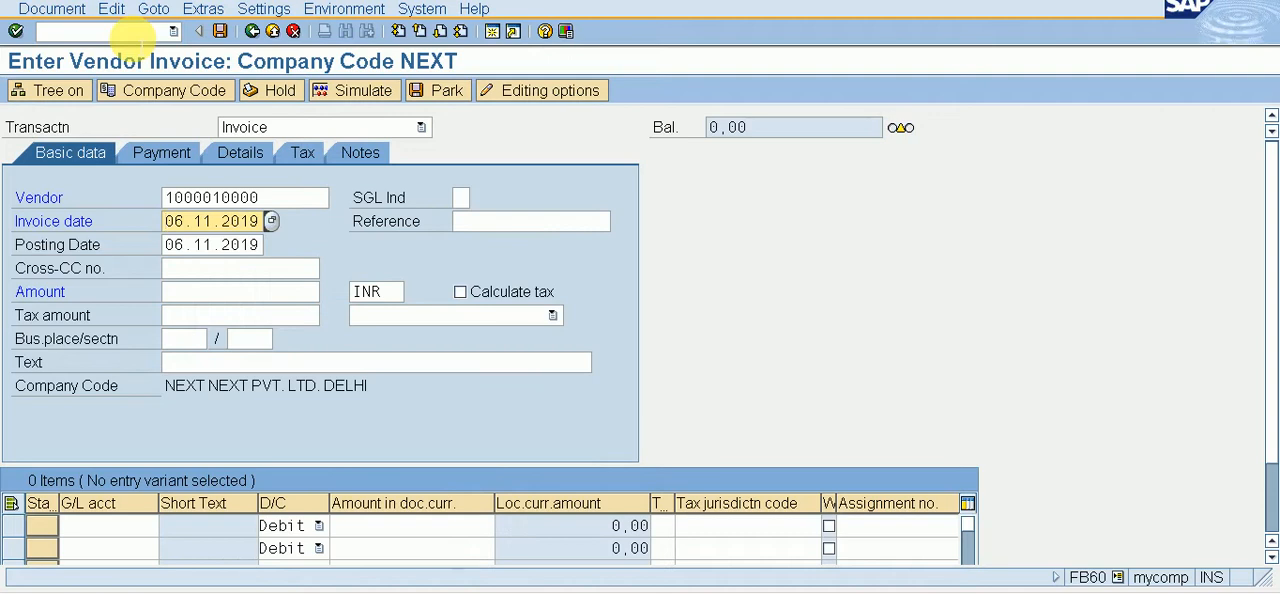
pyautogui.press('Tab')
pyautogui.press('Tab')
pyautogui.press('Tab')
pyautogui.press('Tab')
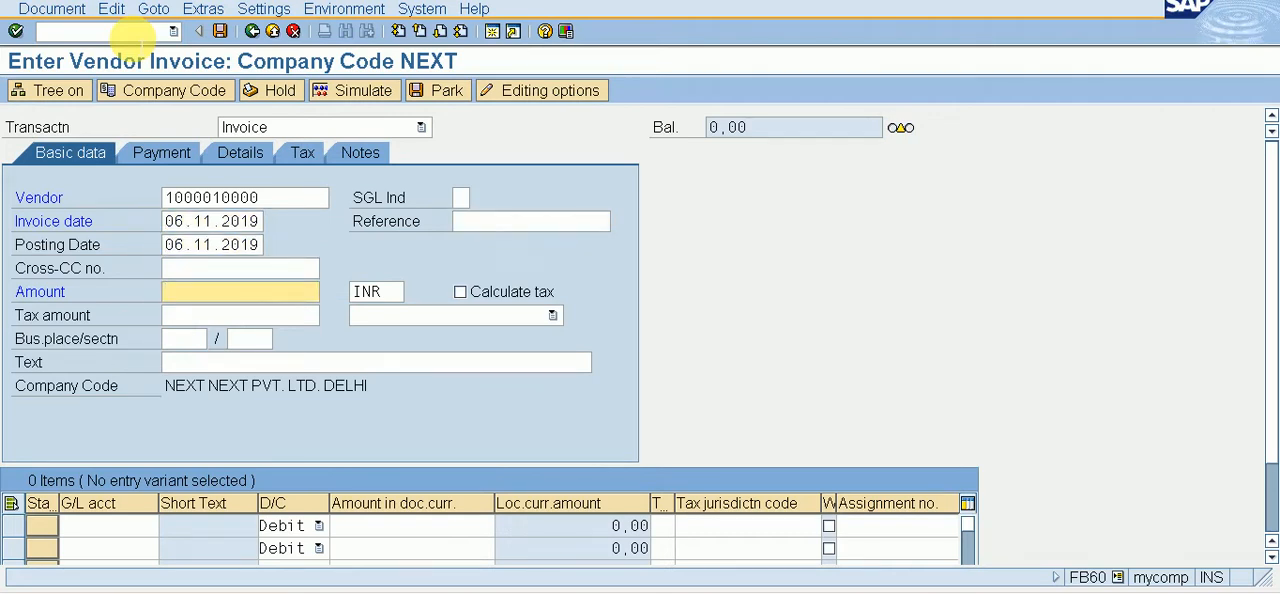
pyautogui.write('50000')
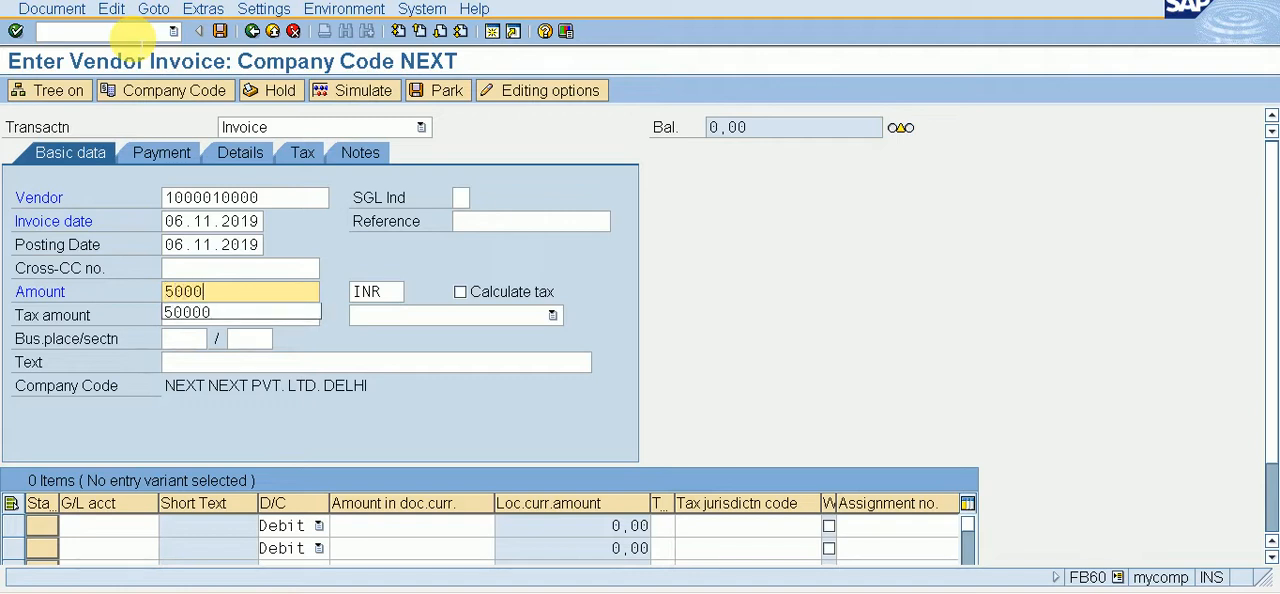
# Step: Set the vendor invoice's text to PURCHASE INVOICE
pyautogui.press('Tab')
pyautogui.press('Tab')
pyautogui.press('Tab')
pyautogui.press('Tab')
pyautogui.press('Tab')
pyautogui.press('Tab')
pyautogui.press('Tab')
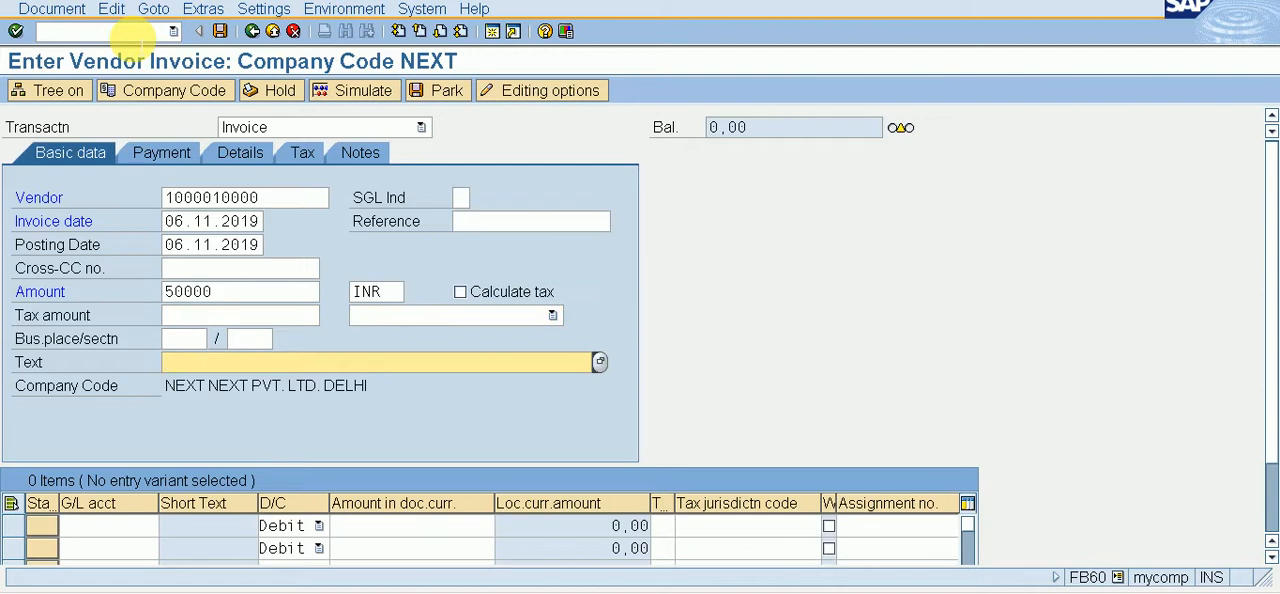
pyautogui.write('PURCHASE')
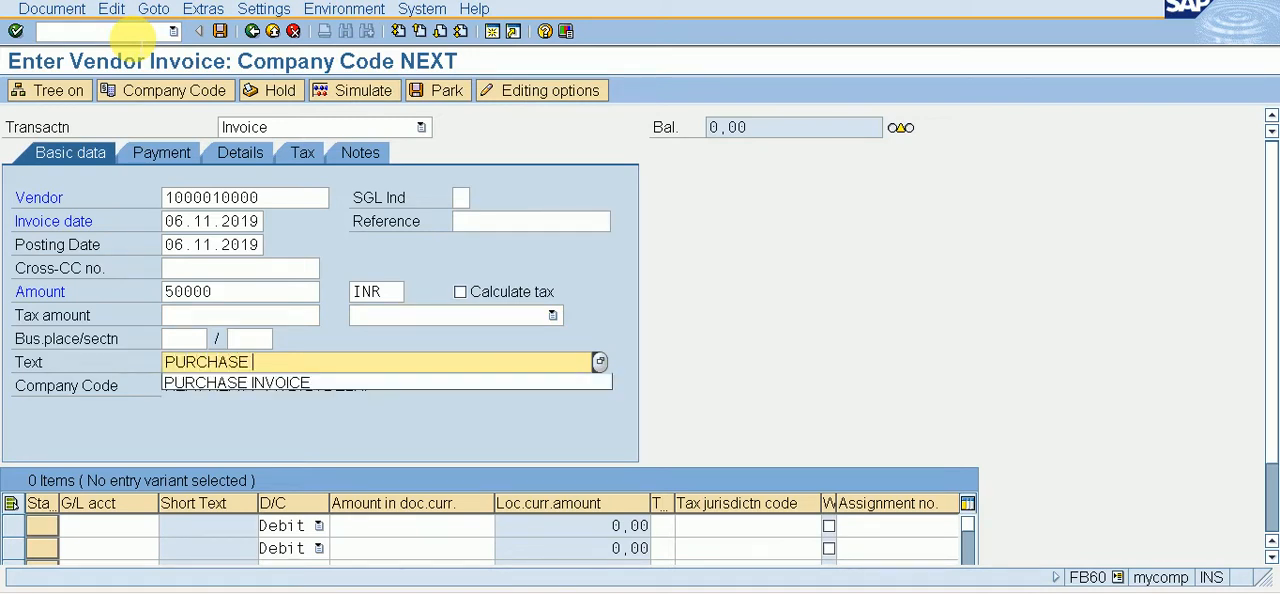
pyautogui.write(' I')
pyautogui.press('Down')
pyautogui.press('Return')
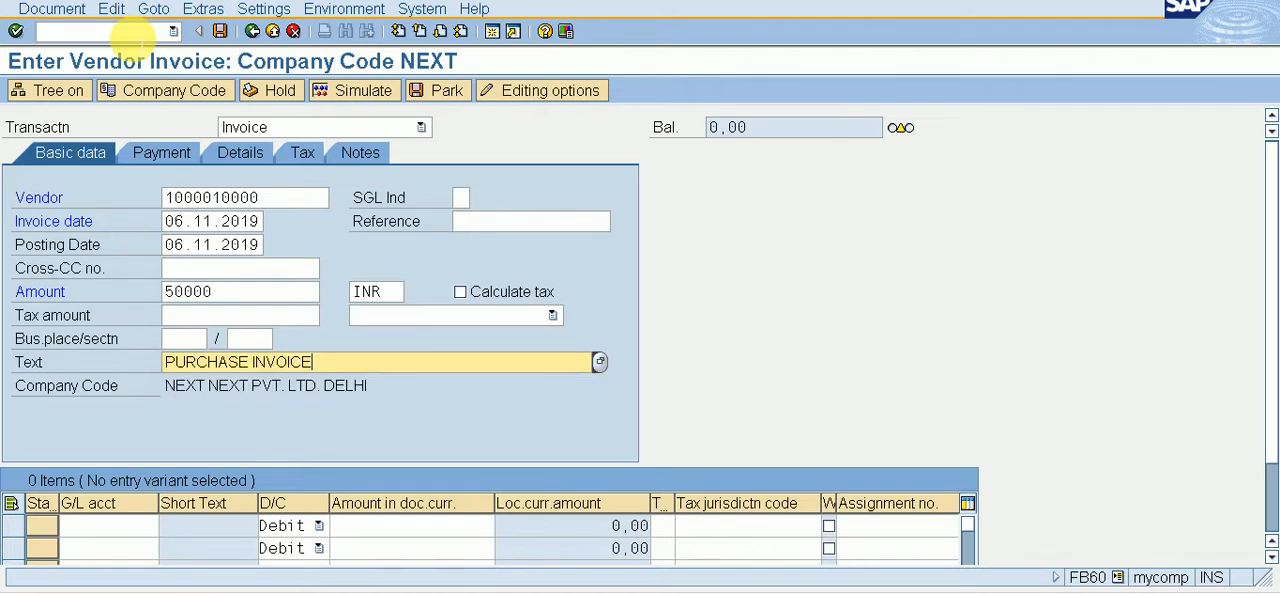
# Step: Look up G/L account 201 PURCHASE A/C and assign it to the invoice's first debit line
pyautogui.press('Tab')
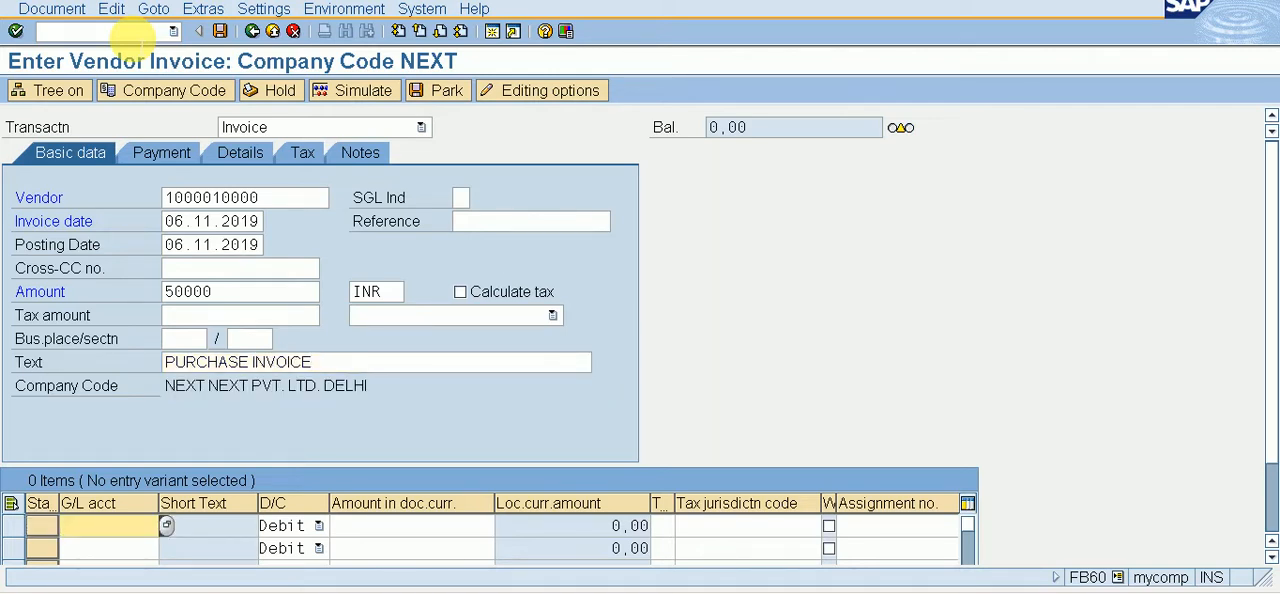
pyautogui.press('F4')
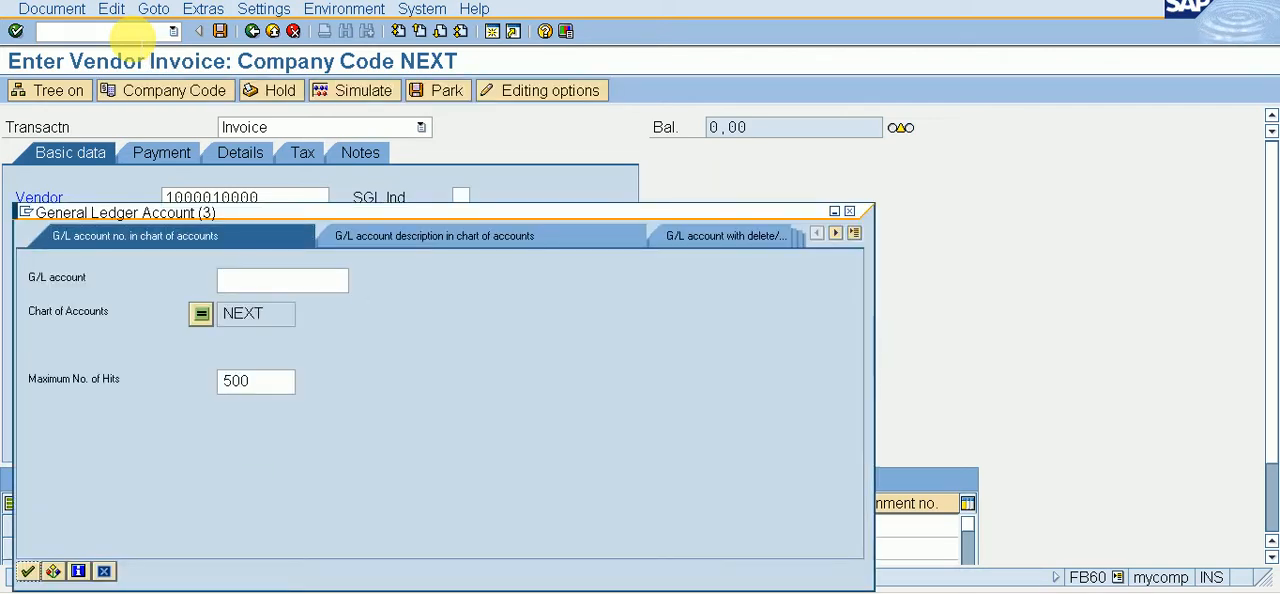
pyautogui.press('Return')
pyautogui.press('Down')
pyautogui.press('Down')
pyautogui.press('Down')
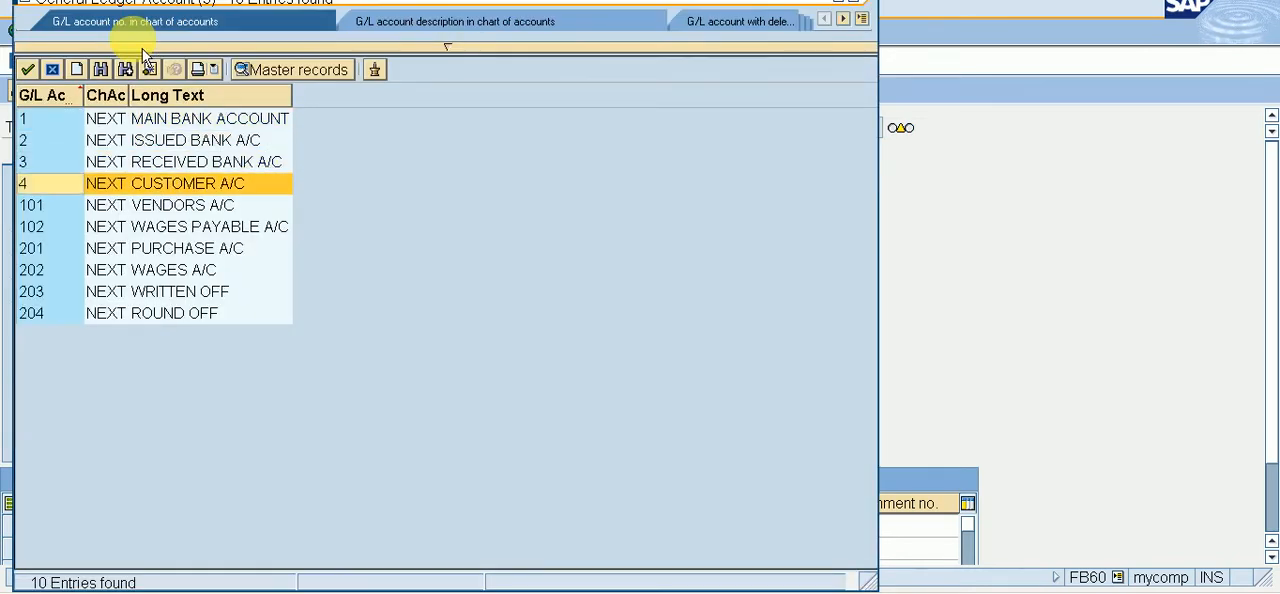
pyautogui.press('Down')
pyautogui.press('Down')
pyautogui.press('Down')
pyautogui.press('Return')
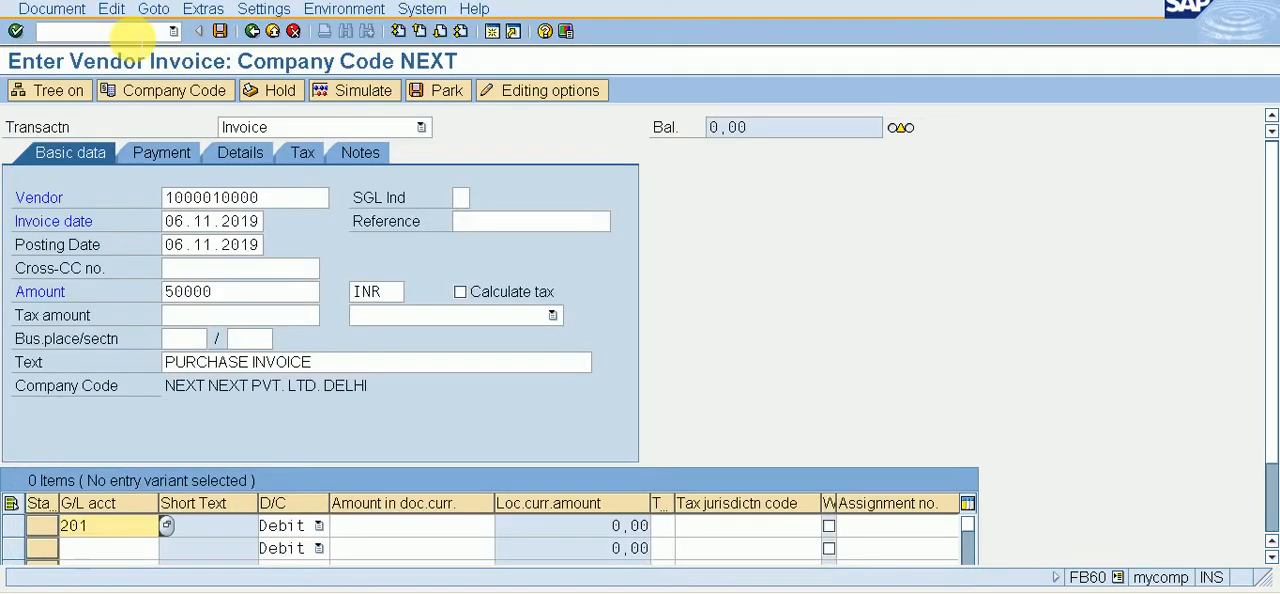
# Step: Fill the purchase line with amount * and text +, and post the vendor invoice after simulating it
pyautogui.press('Tab')
pyautogui.press('Tab')
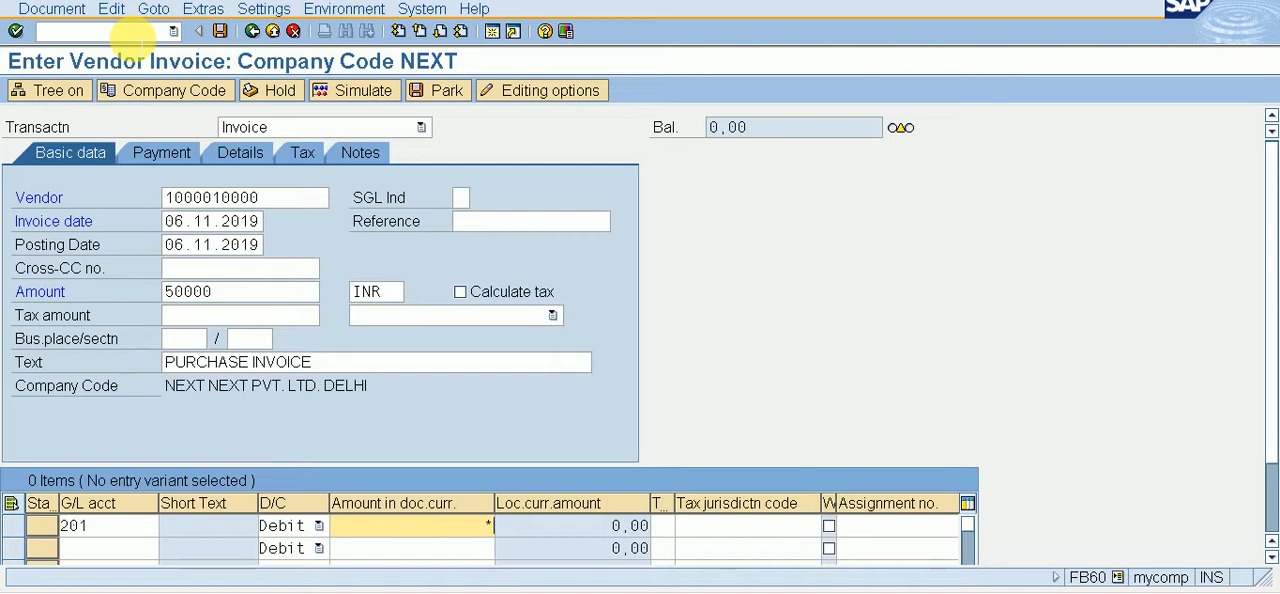
pyautogui.press('Tab')
pyautogui.press('Tab')
pyautogui.press('Tab')
pyautogui.press('Tab')
pyautogui.press('Tab')
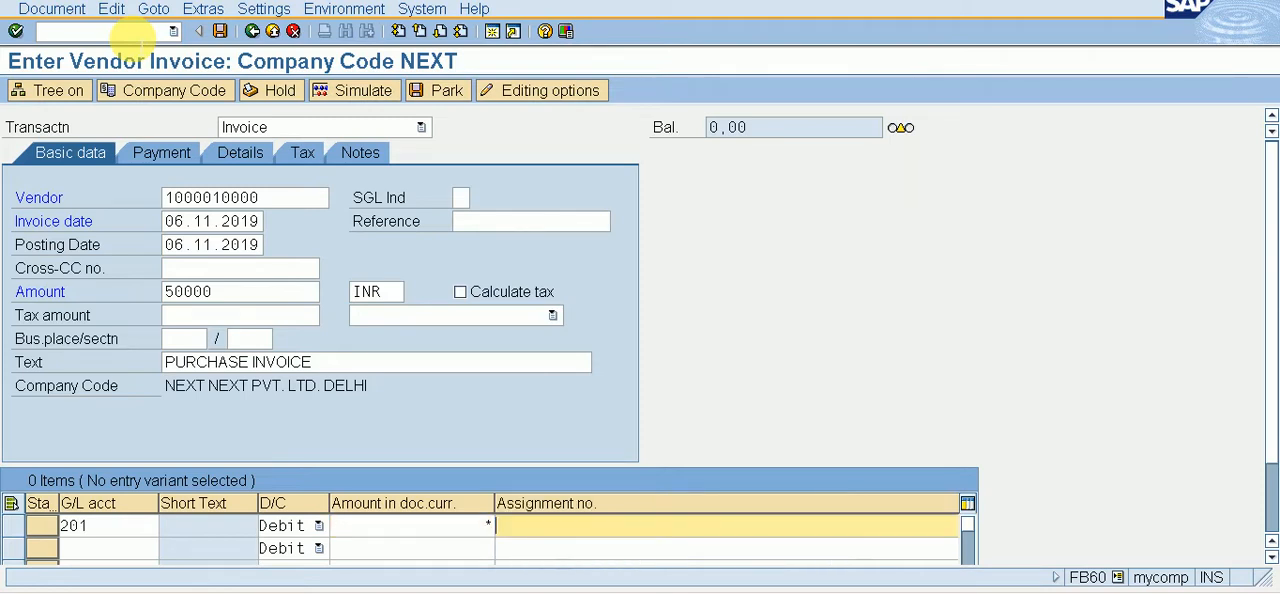
pyautogui.hotkey('shift', 'Tab')
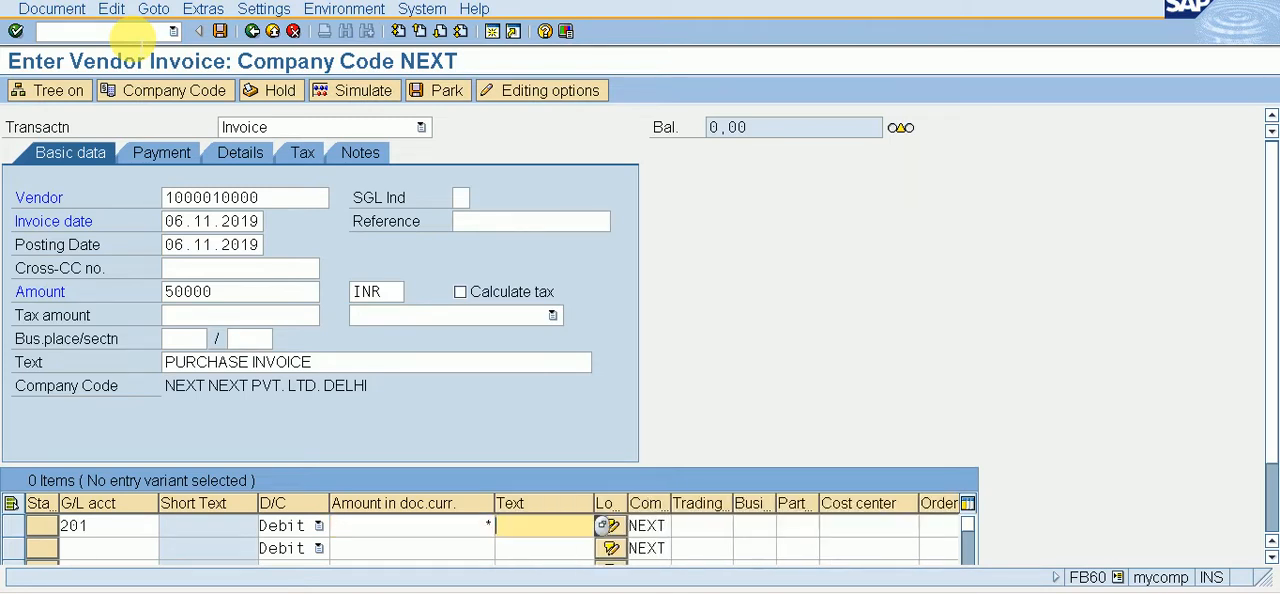
pyautogui.click(357, 96)
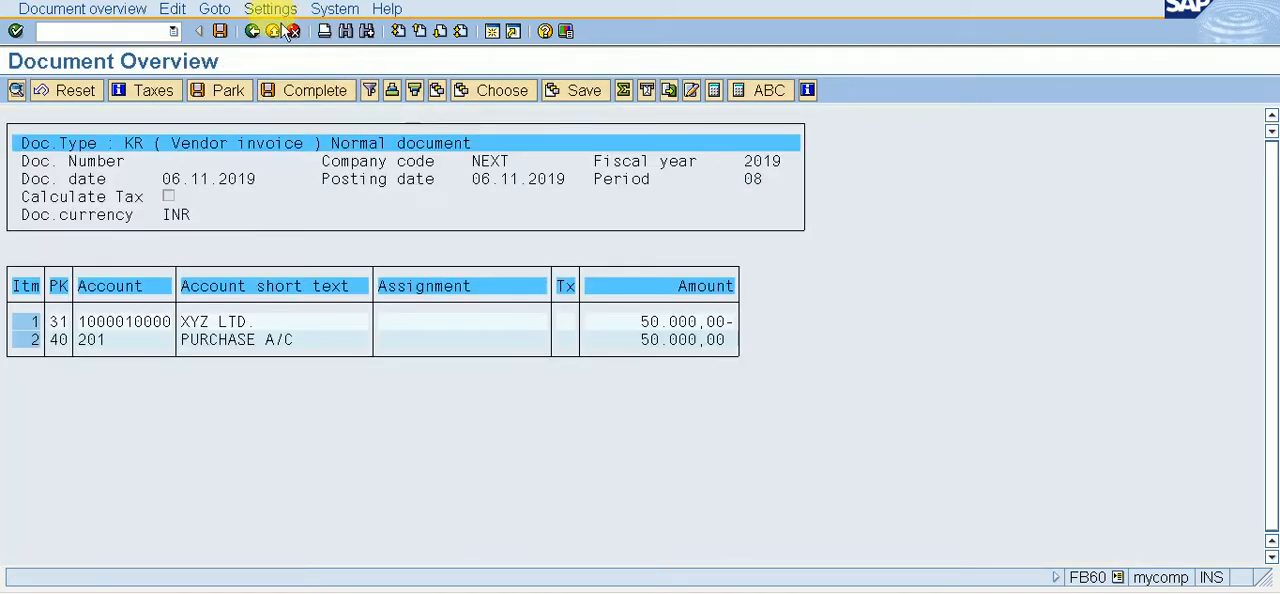
pyautogui.click(220, 31)
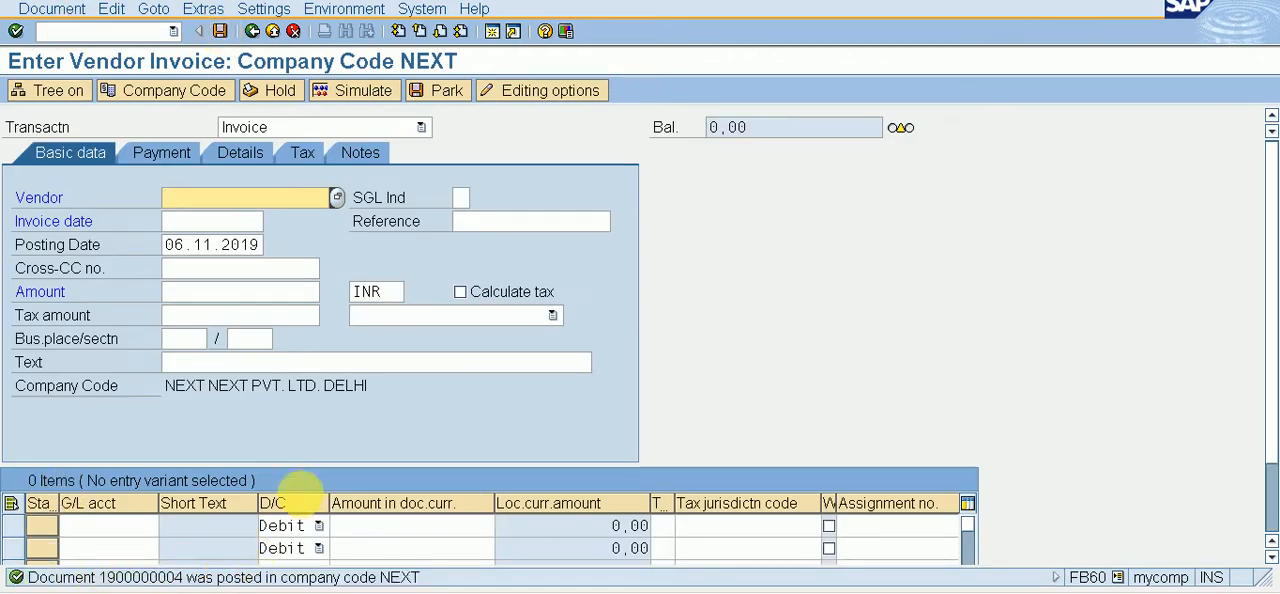
# Step: Switch to outgoing payment posting F-53 and set the document date to 06.11.2019
pyautogui.click(105, 32)
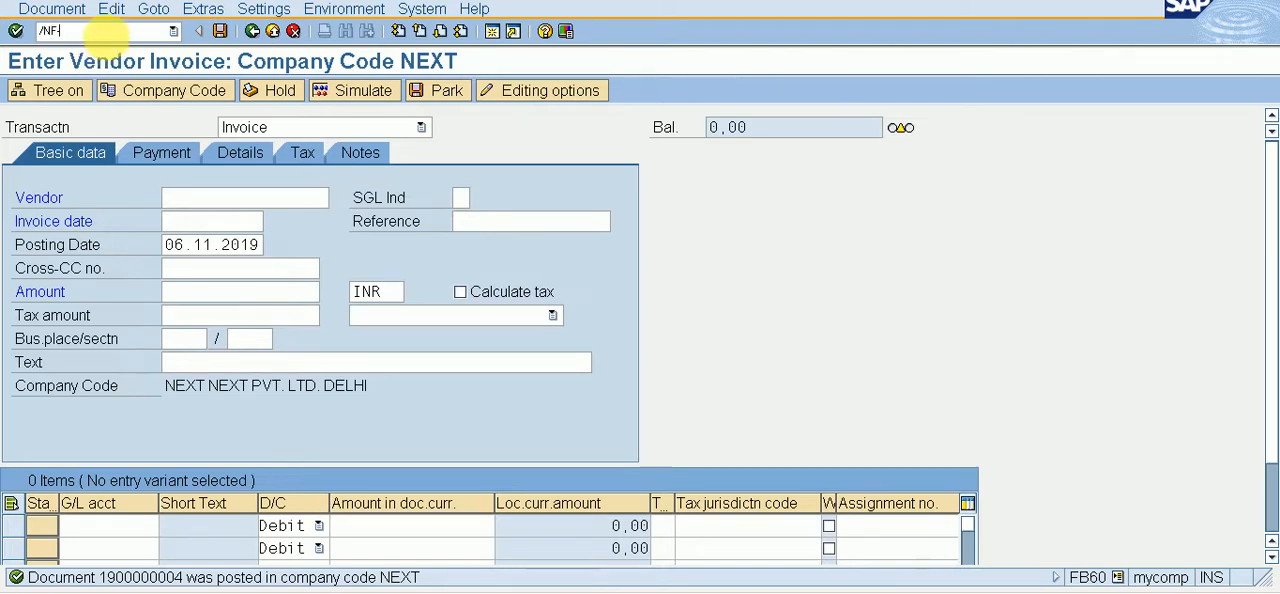
pyautogui.press('Return')
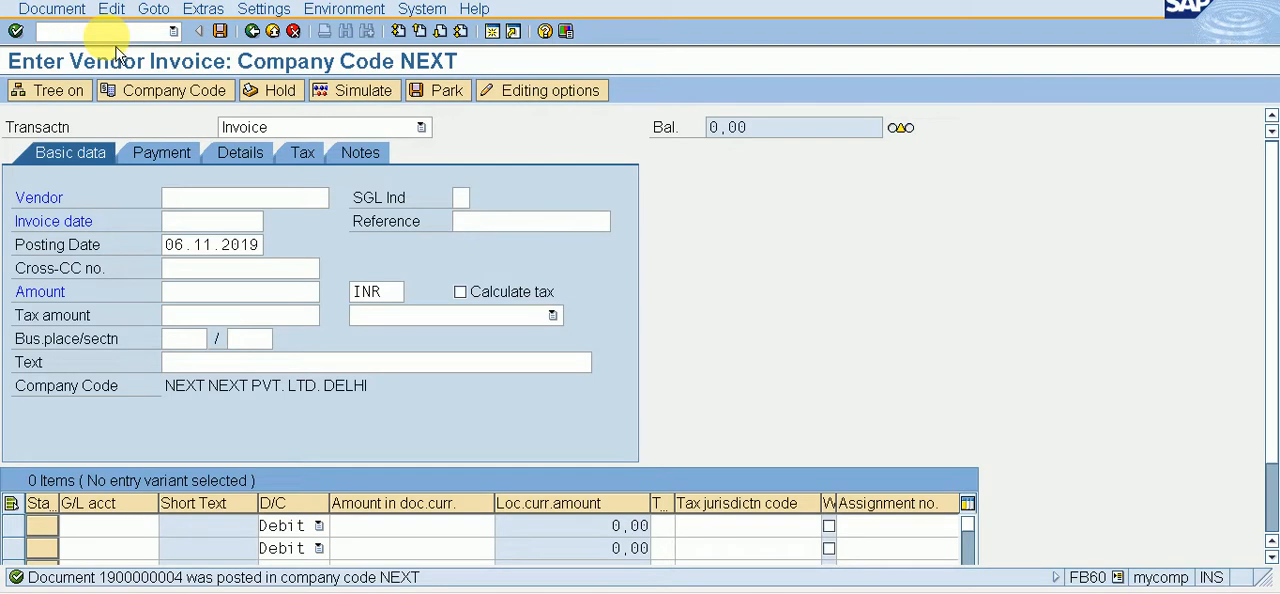
pyautogui.press('F4')
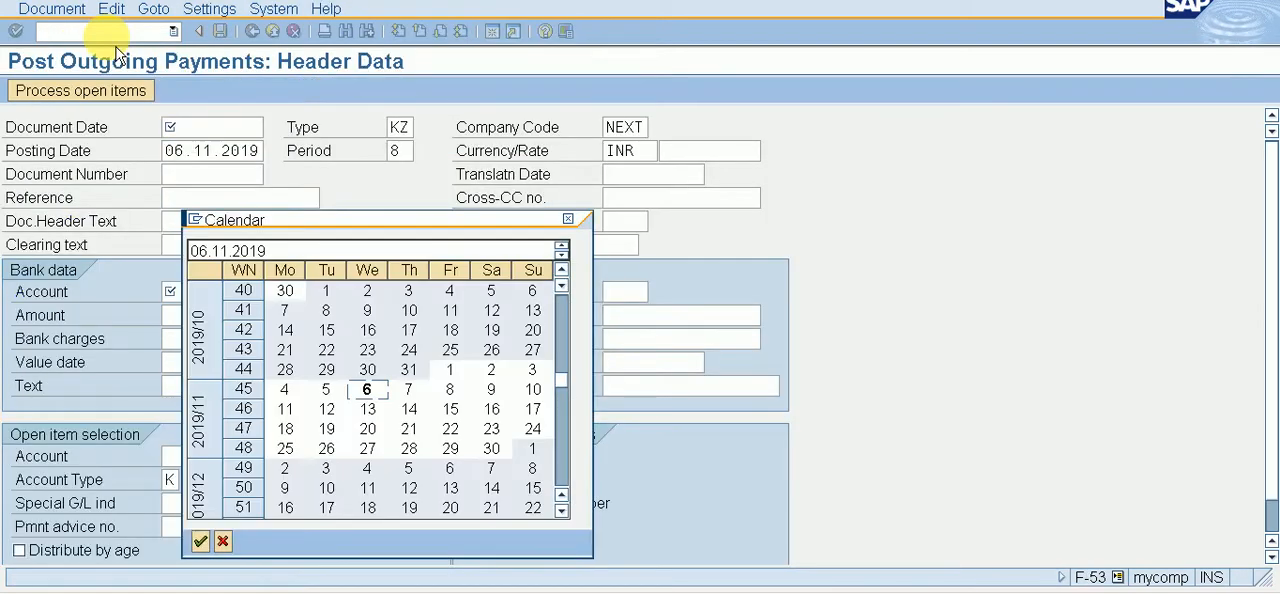
pyautogui.press('Return')
# Step: Look up G/L account 2 ISSUED BANK A/C and use it as the bank account of the outgoing payment
pyautogui.press('Tab')
pyautogui.press('Tab')
pyautogui.press('Tab')
pyautogui.press('Tab')
pyautogui.press('Tab')
pyautogui.press('Tab')
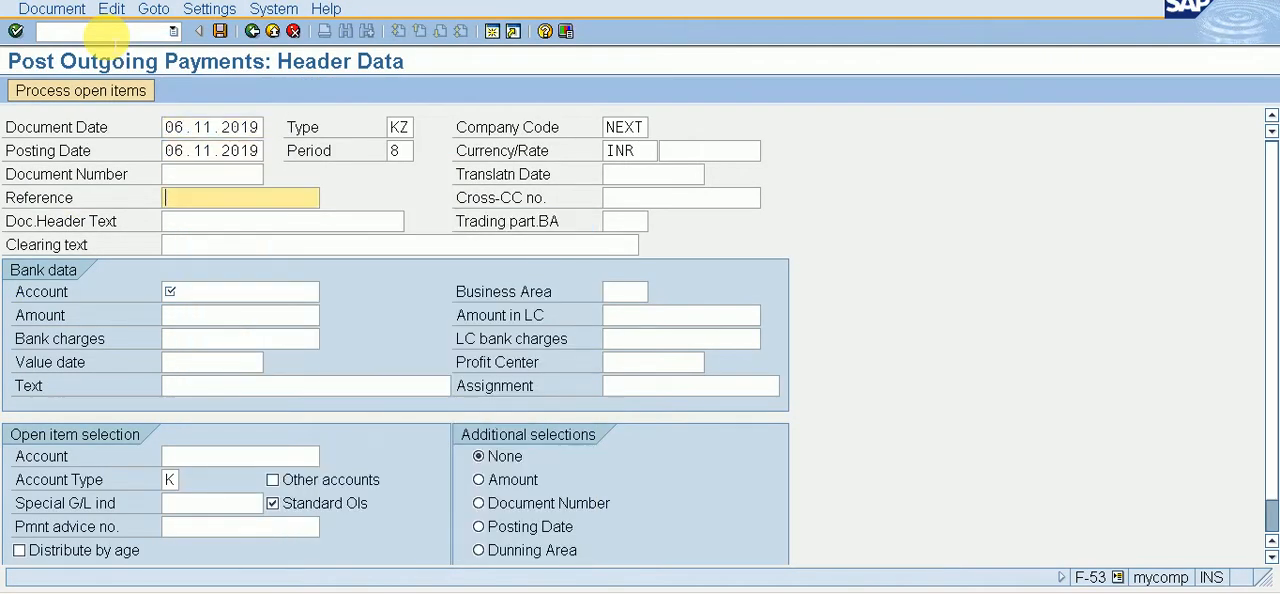
pyautogui.press('F4')
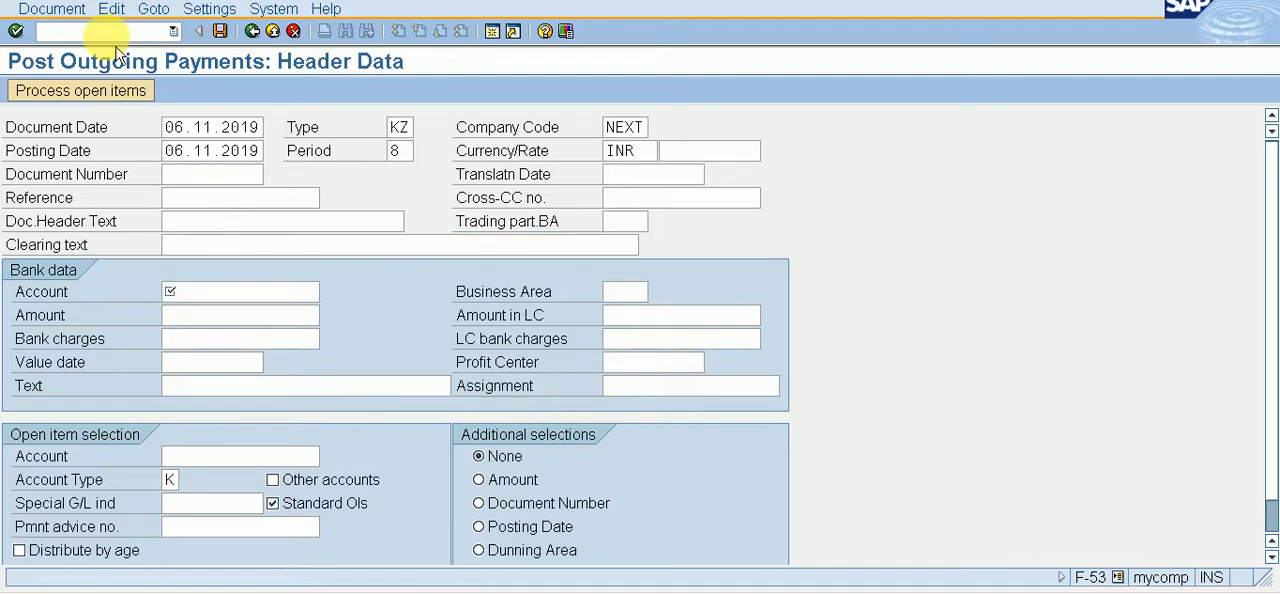
pyautogui.press('Return')
pyautogui.press('Down')
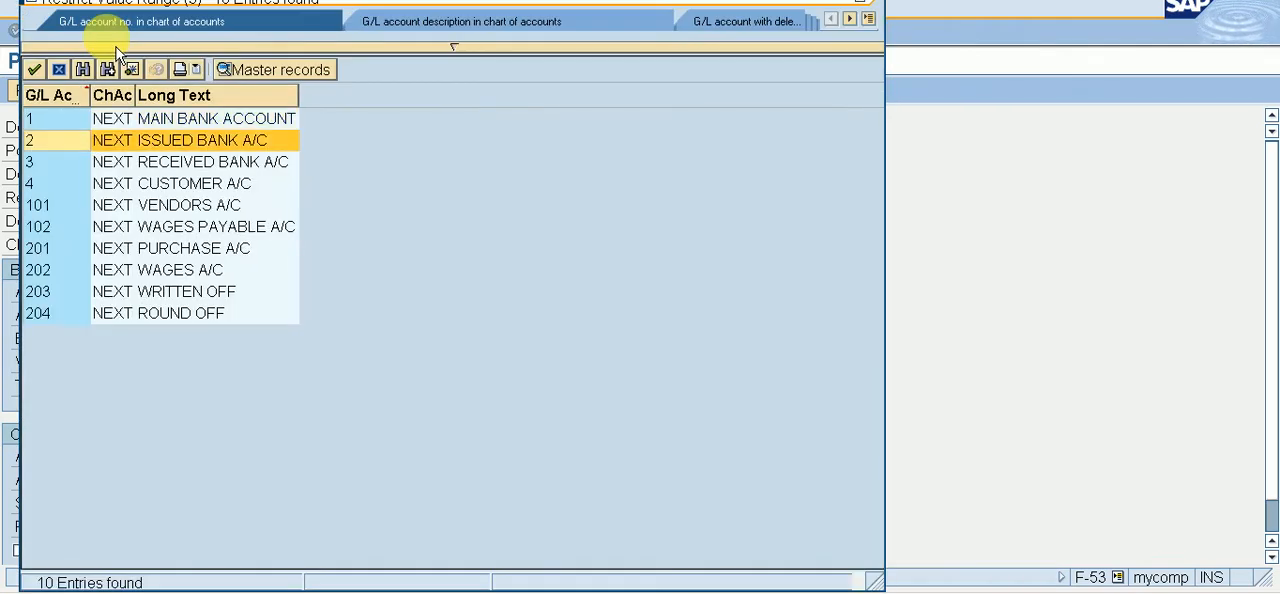
pyautogui.press('Return')
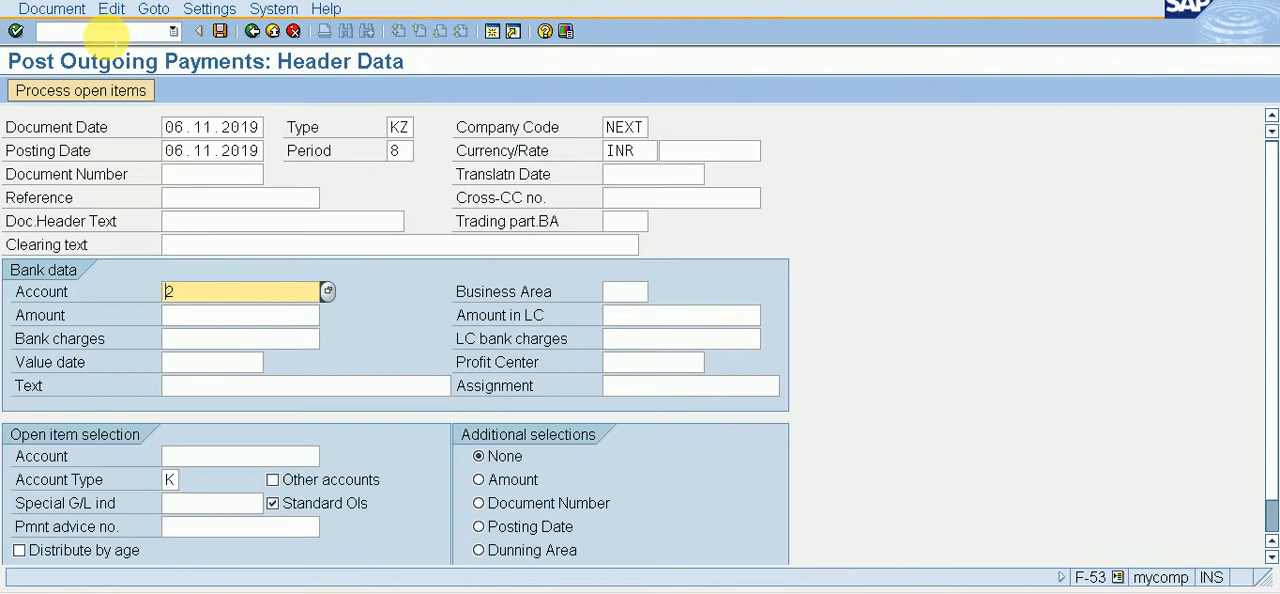
# Step: Set the payment's bank amount to 30000 and its value date to 06.11.2019
pyautogui.press('Tab')
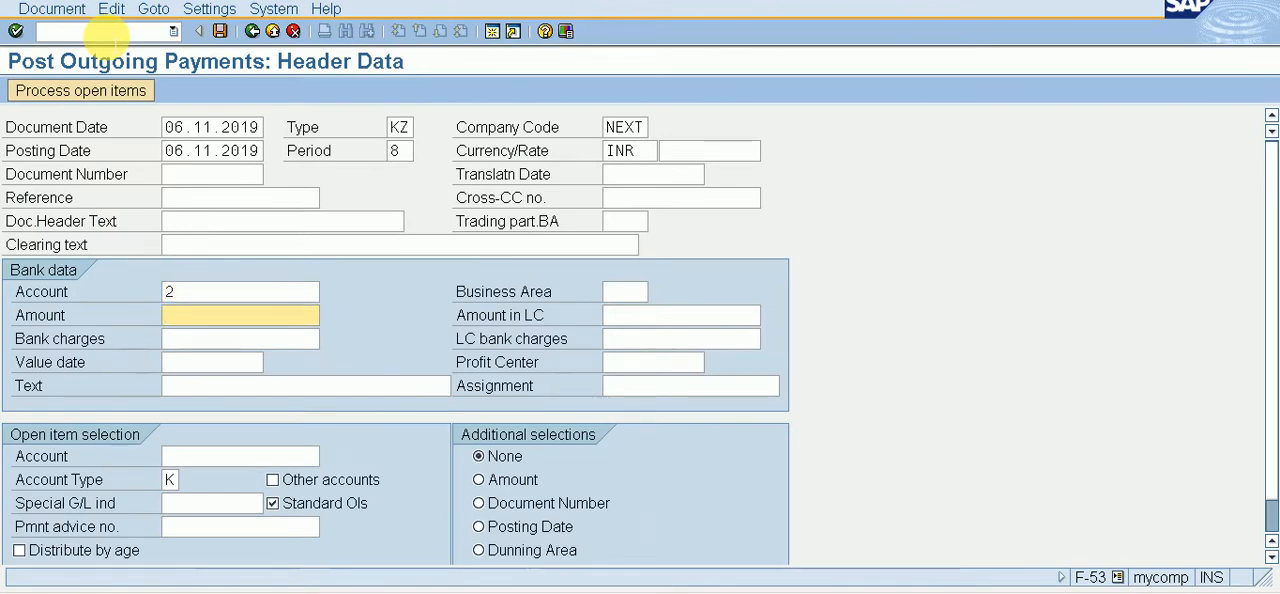
pyautogui.write('3000')
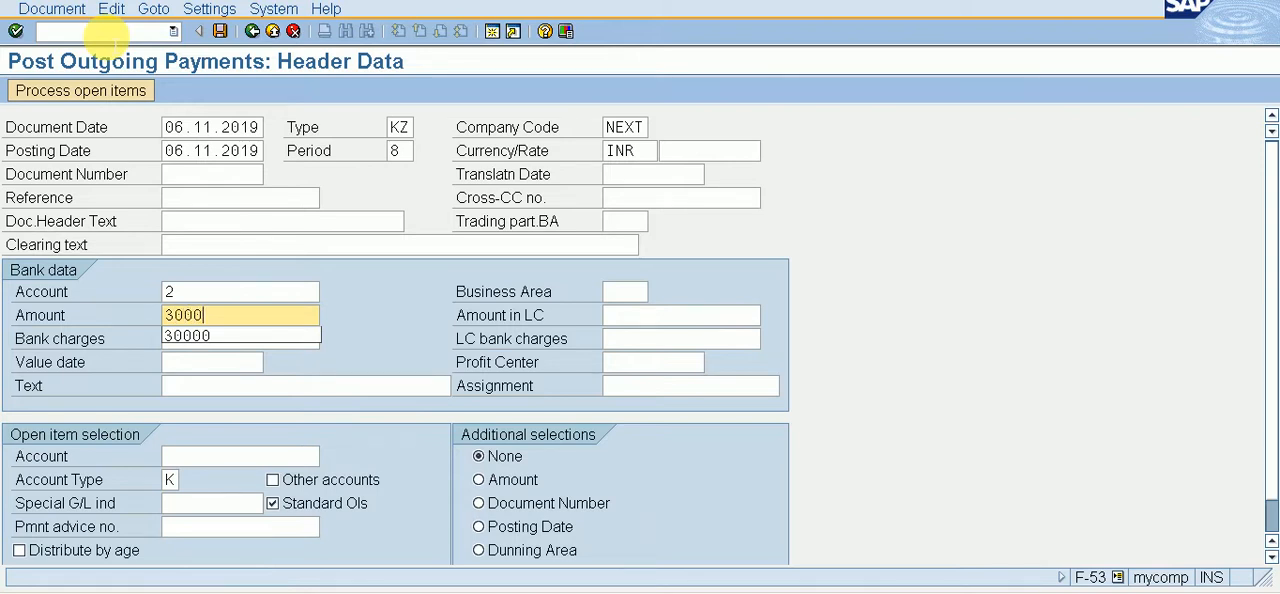
pyautogui.write('0')
pyautogui.press('Tab')
pyautogui.press('Tab')
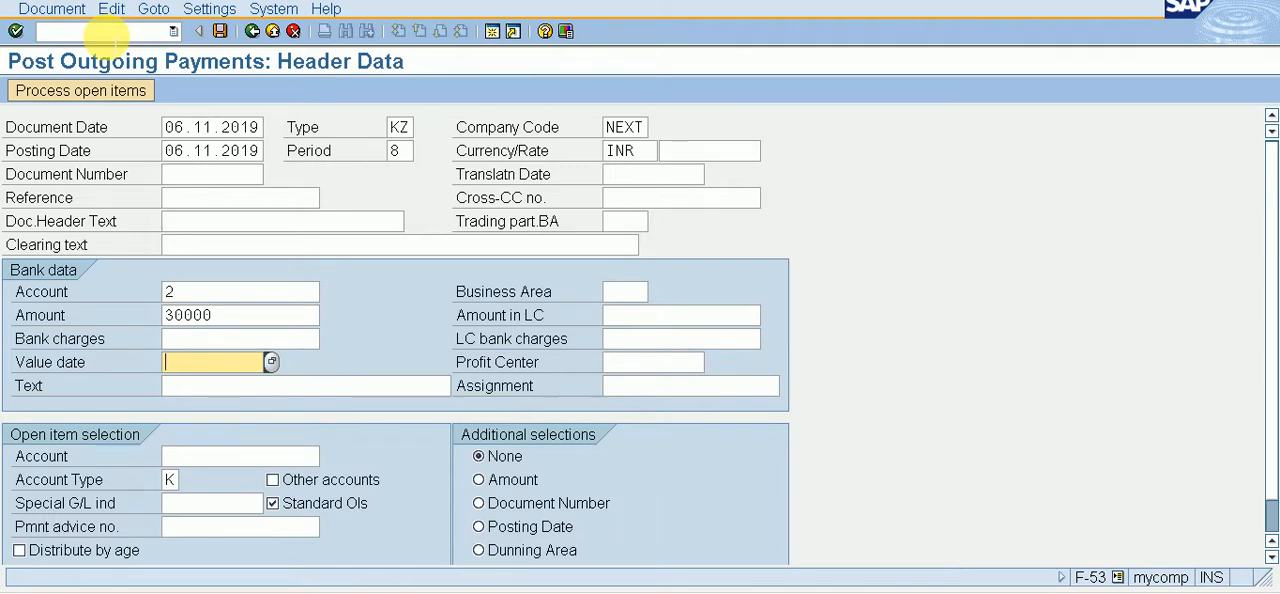
pyautogui.press('F4')
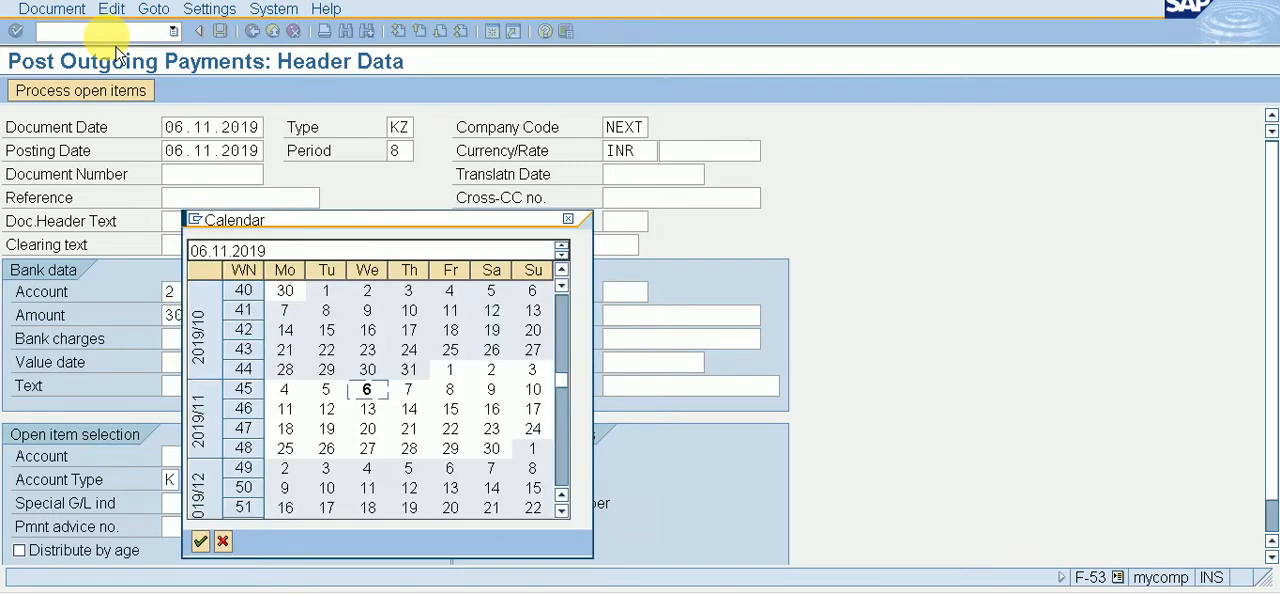
pyautogui.press('Return')
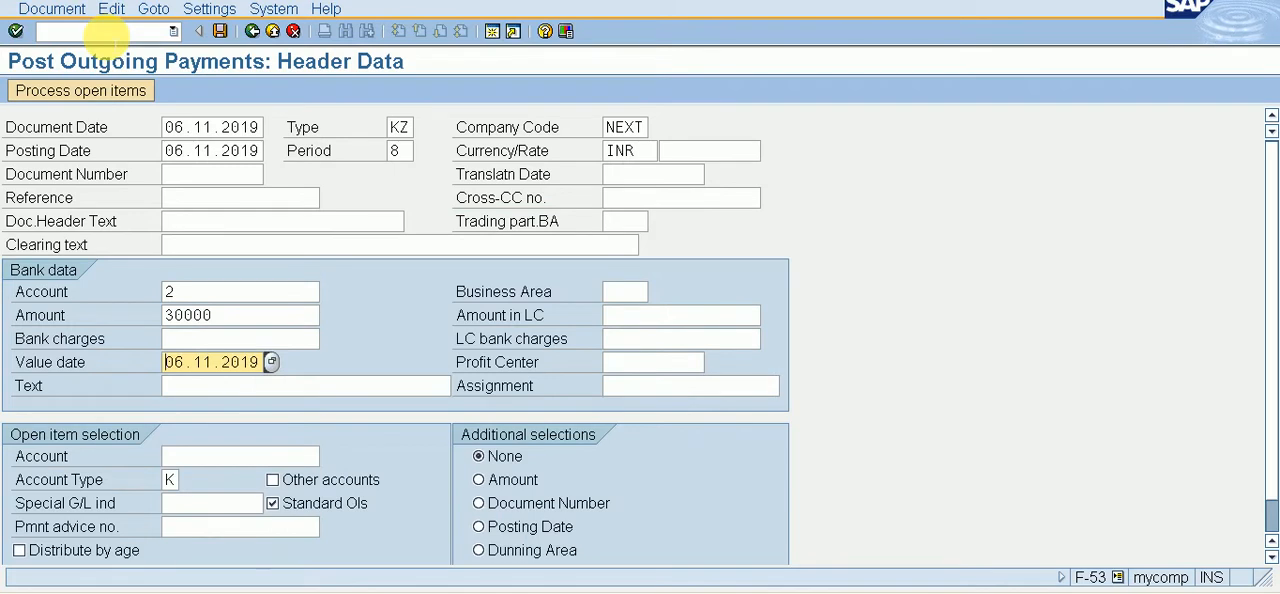
# Step: Look up the XYZ LTD. vendor account and enter it for the payment's open item selection
pyautogui.press('Tab')
pyautogui.press('Tab')
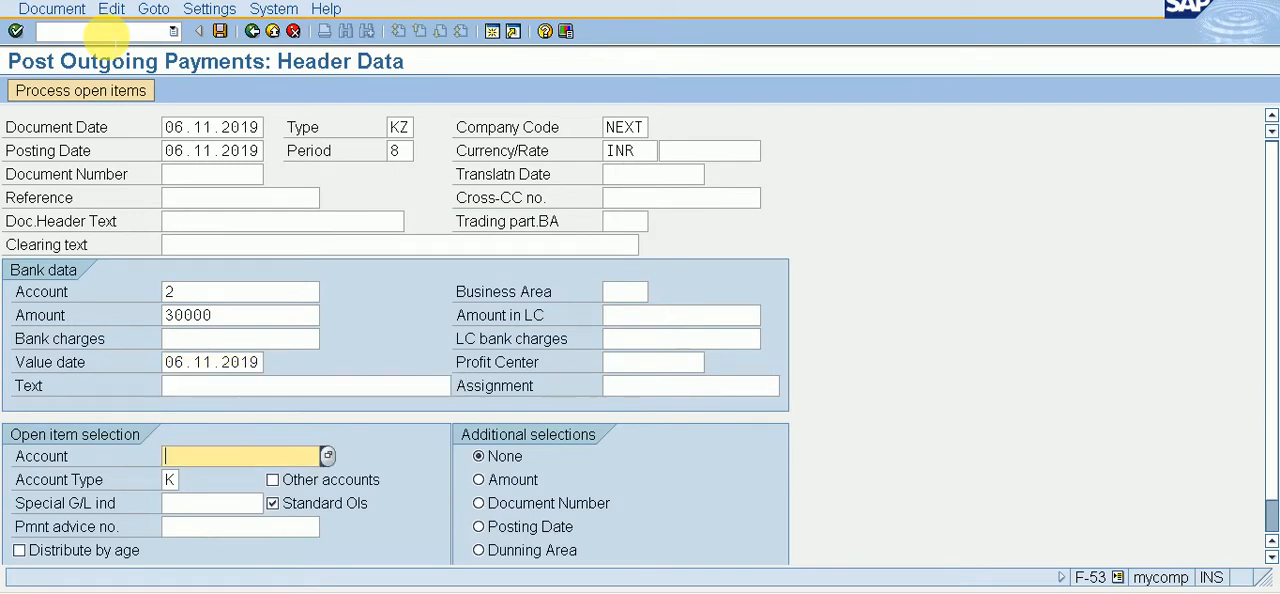
pyautogui.press('F4')
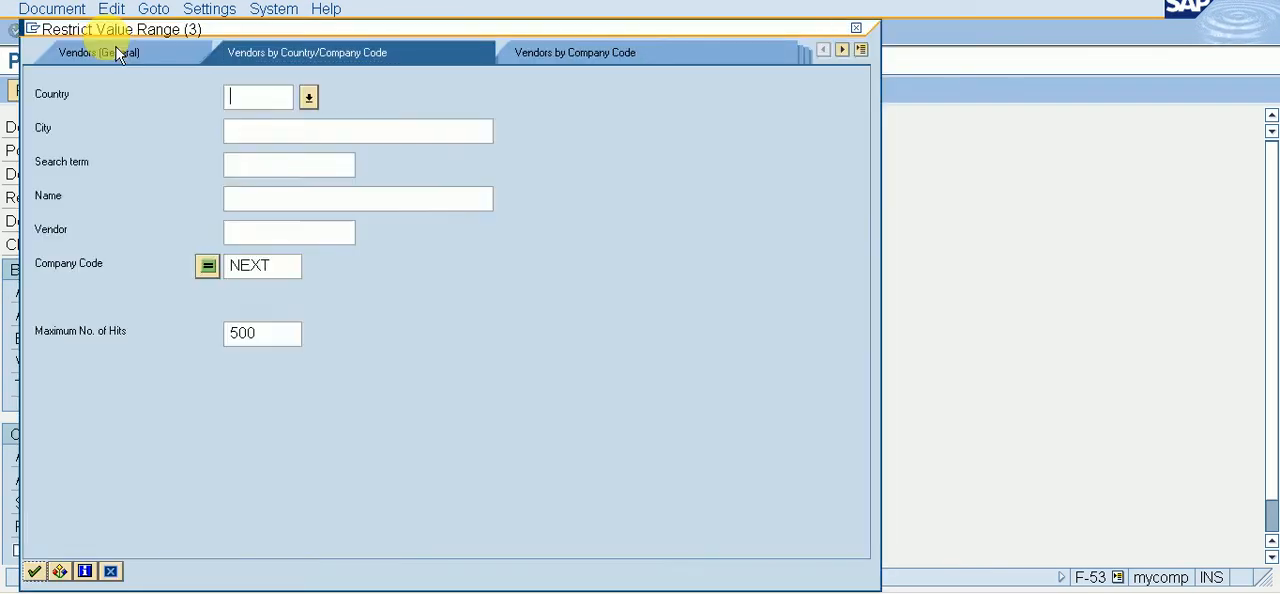
pyautogui.press('Return')
pyautogui.press('Return')
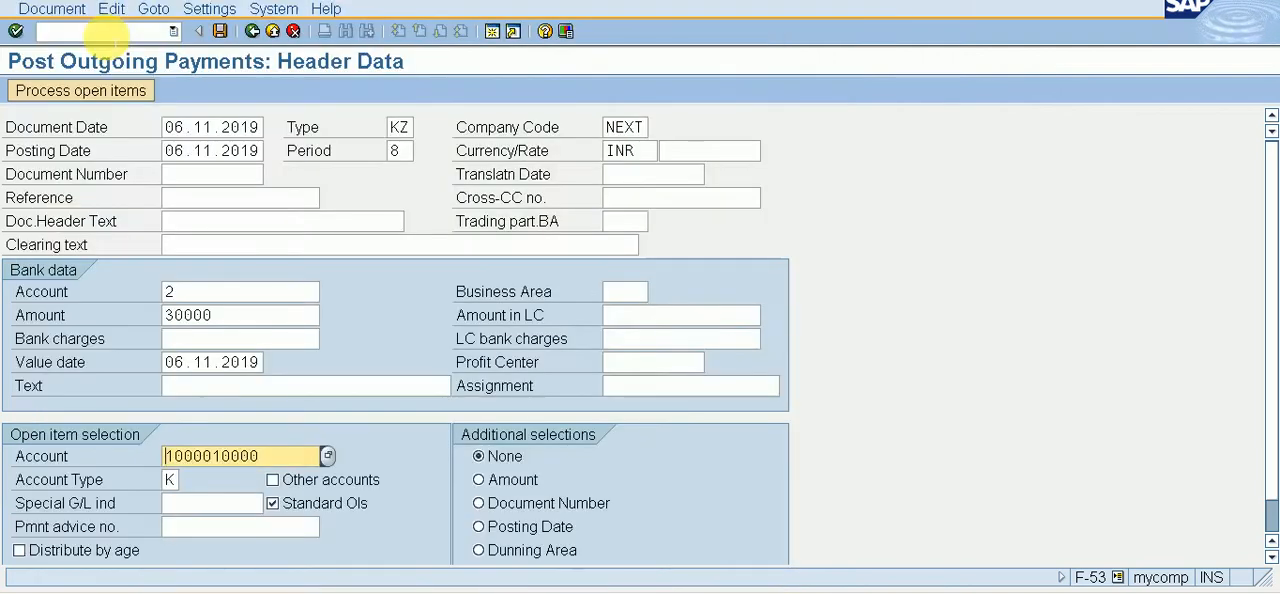
# Step: Process the vendor's open items and assign 30000 INR as a partial payment to the 50000 INR invoice
pyautogui.click(108, 93)
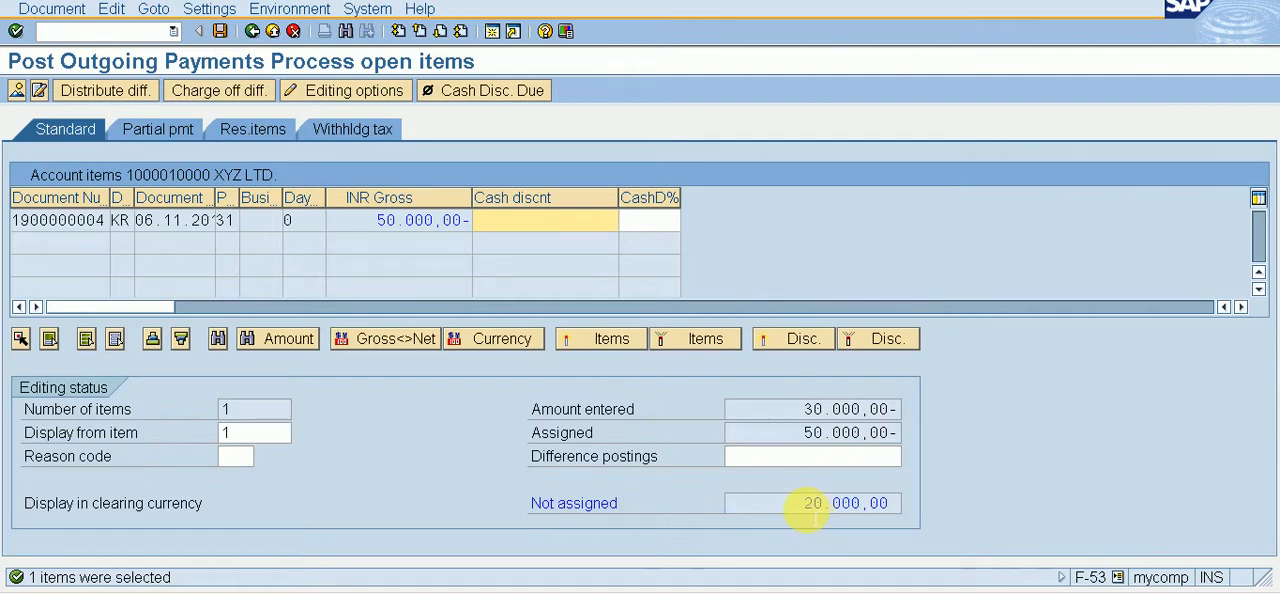
pyautogui.click(153, 145)
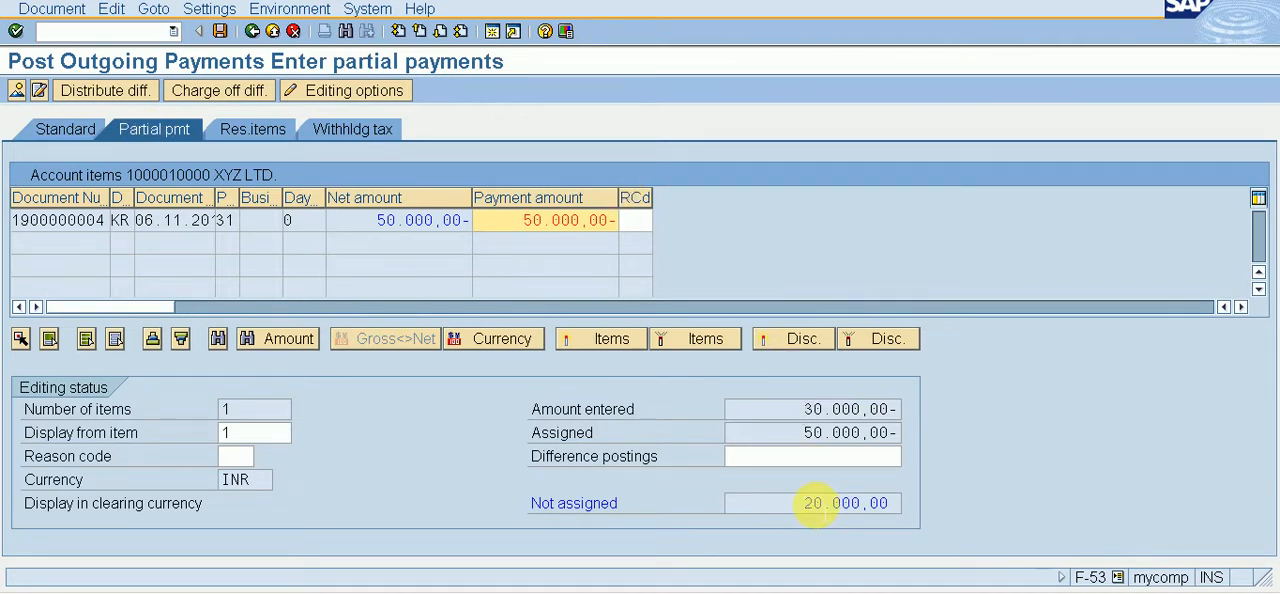
pyautogui.doubleClick(596, 230)
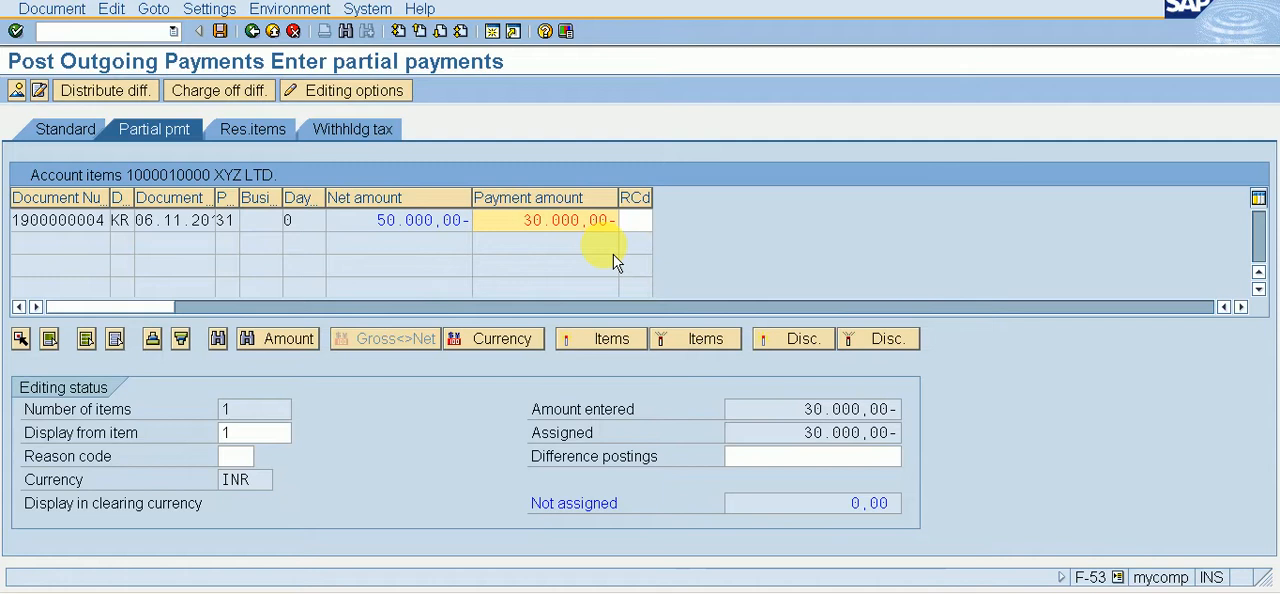
# Step: Simulate the partial outgoing payment and post it in company code NEXT
pyautogui.click(50, 12)
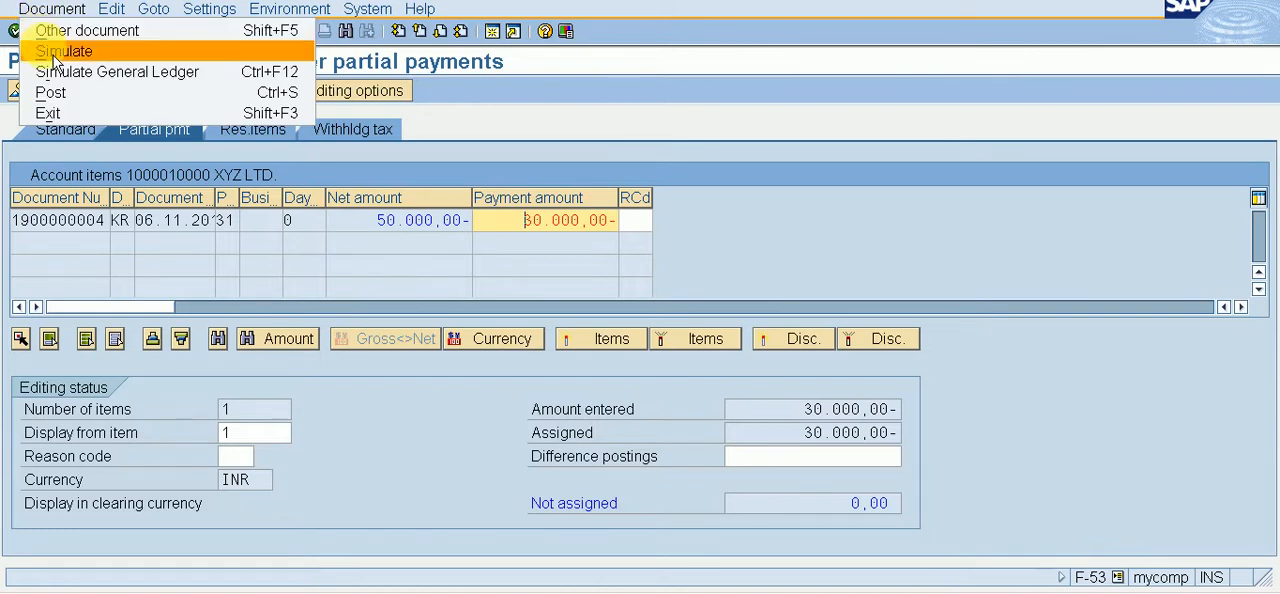
pyautogui.click(55, 49)
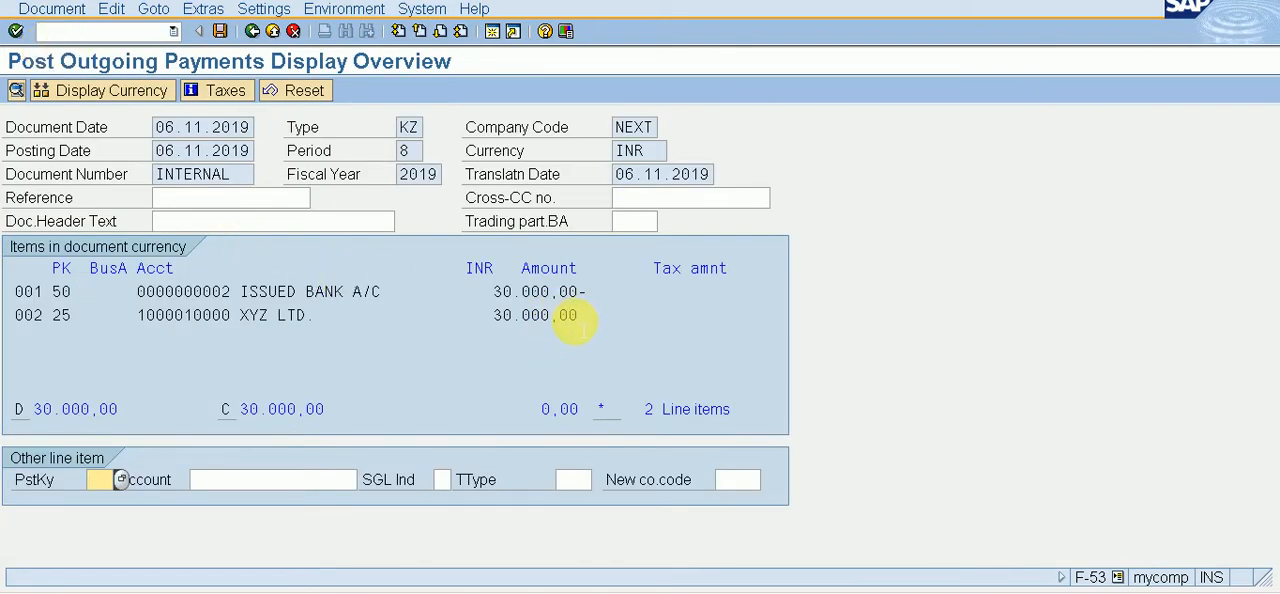
pyautogui.click(220, 31)
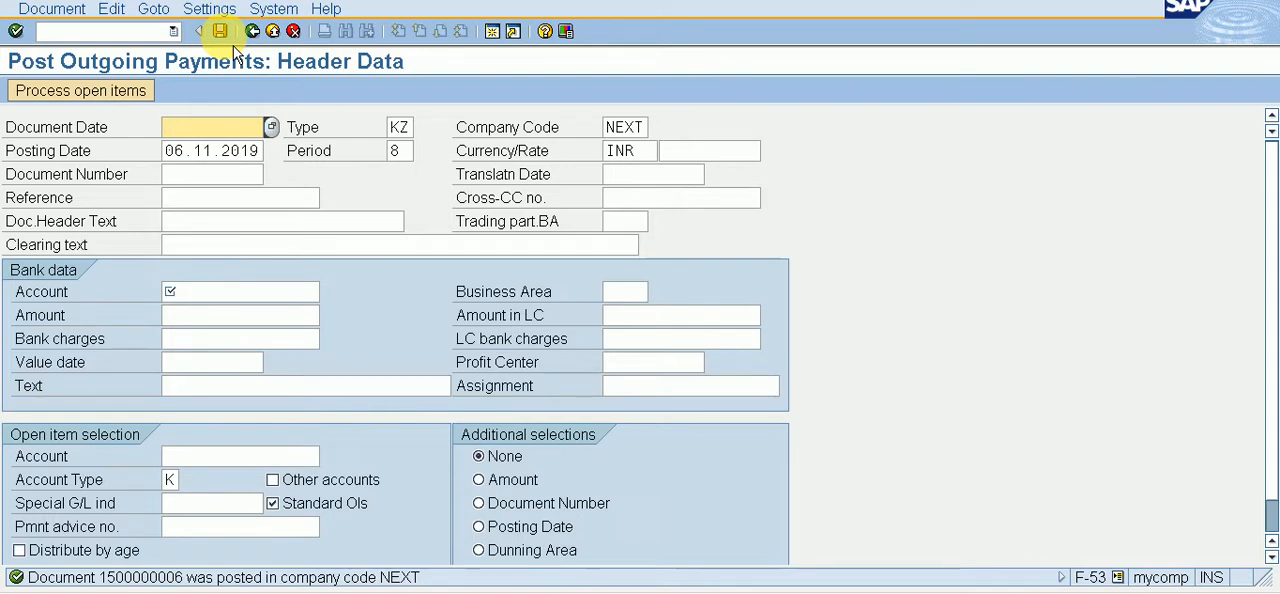
# Step: Switch to vendor line item display FBL1N
pyautogui.click(144, 32)
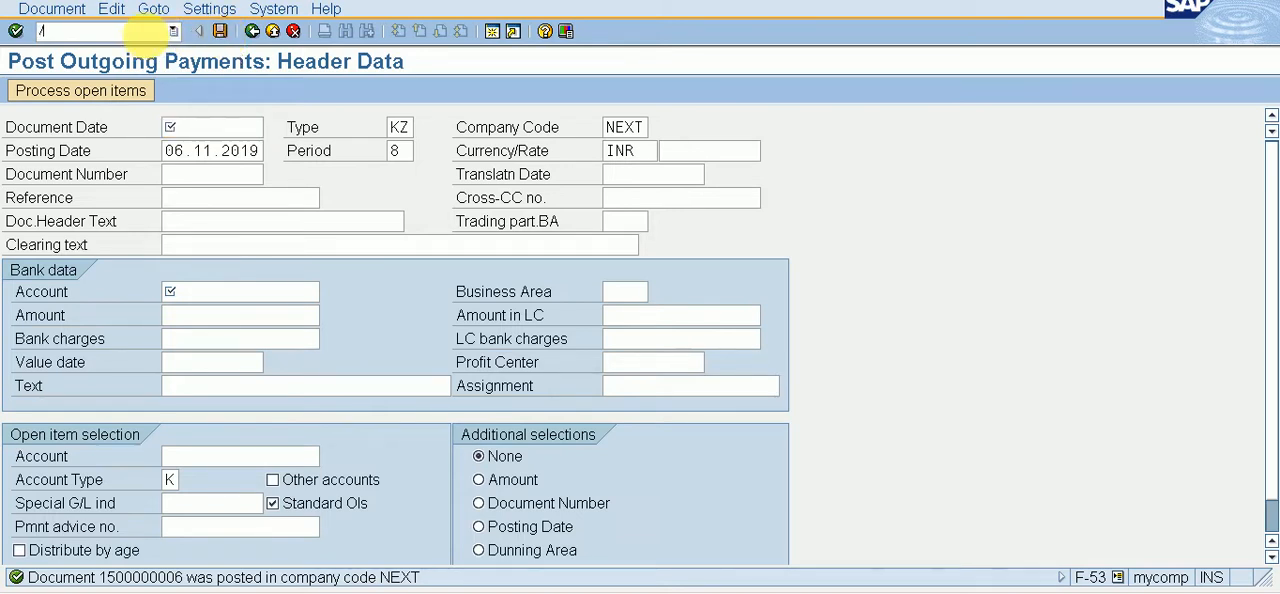
pyautogui.write('/NFBL1N')
pyautogui.press('Return')
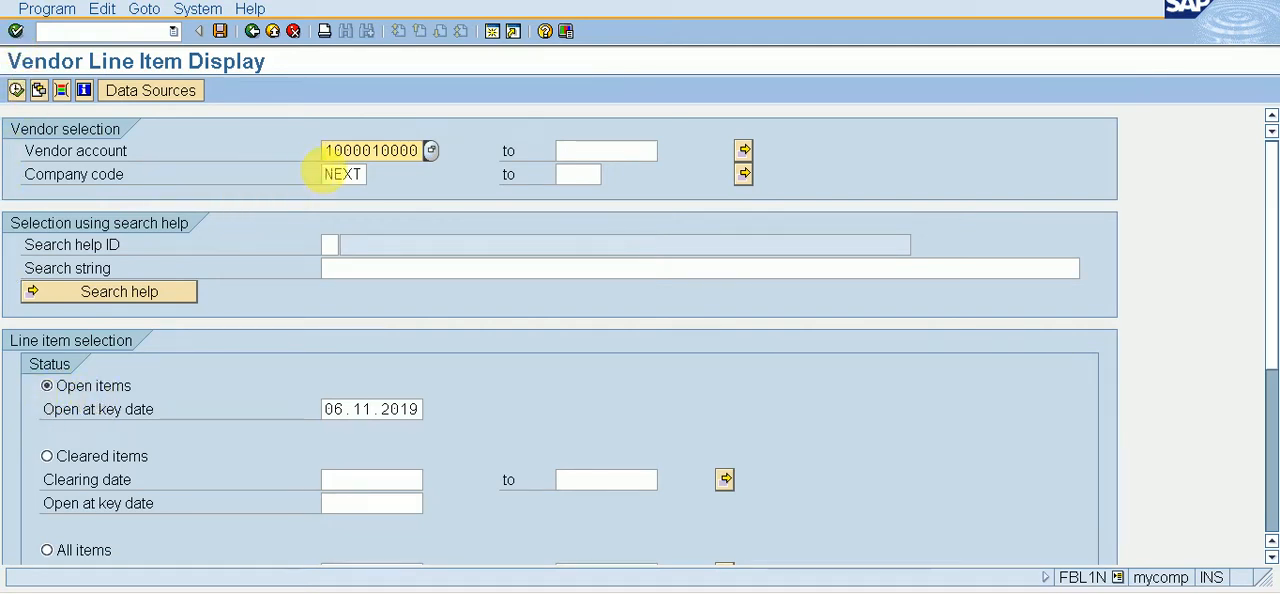
# Step: Display the open line items of vendor XYZ LTD. in company code NEXT
pyautogui.click(17, 90)
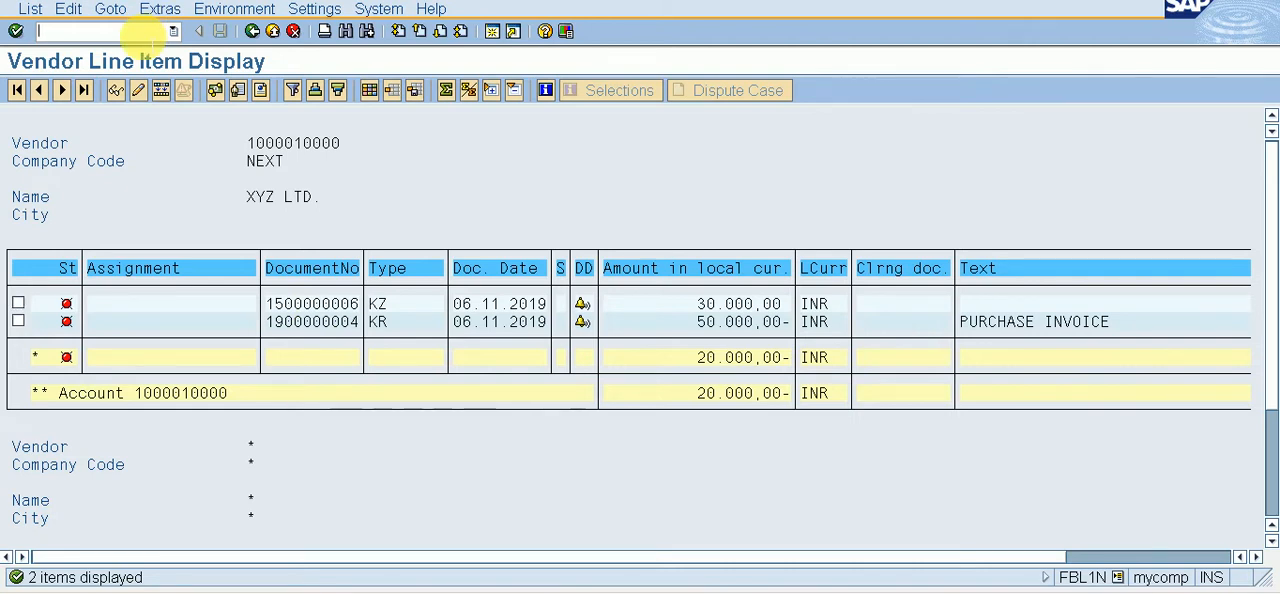
# Step: Open outgoing payment posting F-53 and set the document date to 06.11.2019
pyautogui.write('/NF-53')
pyautogui.press('Return')
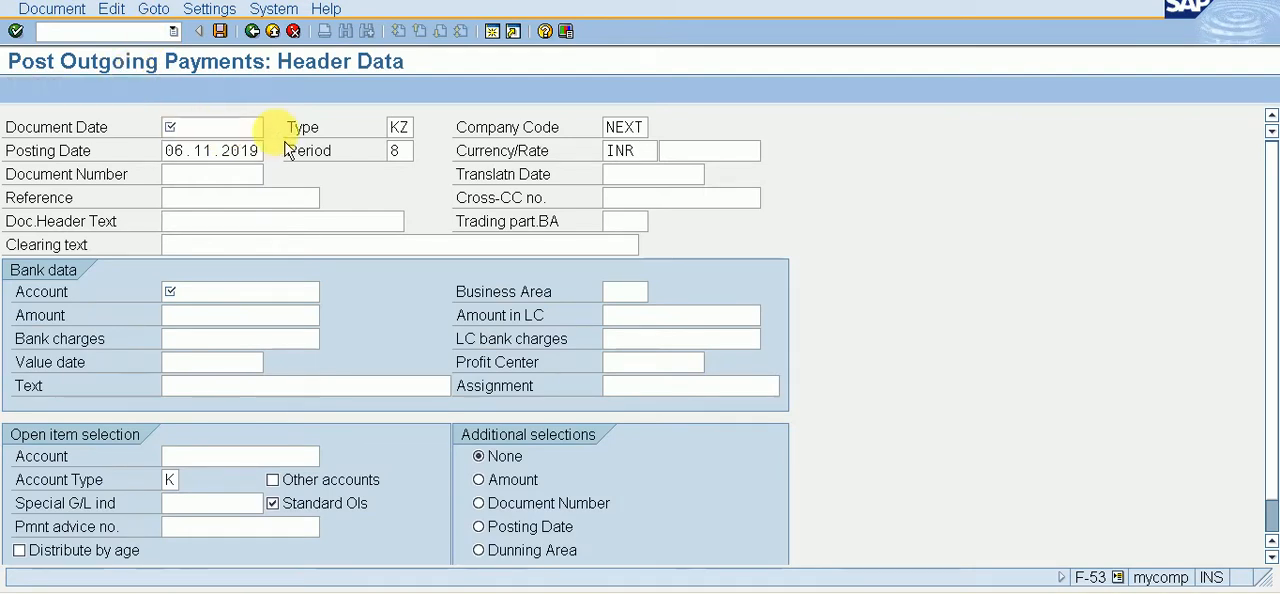
pyautogui.click(271, 127)
pyautogui.press('Return')
pyautogui.press('Down')
pyautogui.press('Down')
pyautogui.press('Down')
pyautogui.press('Down')
pyautogui.press('Down')
pyautogui.press('Down')
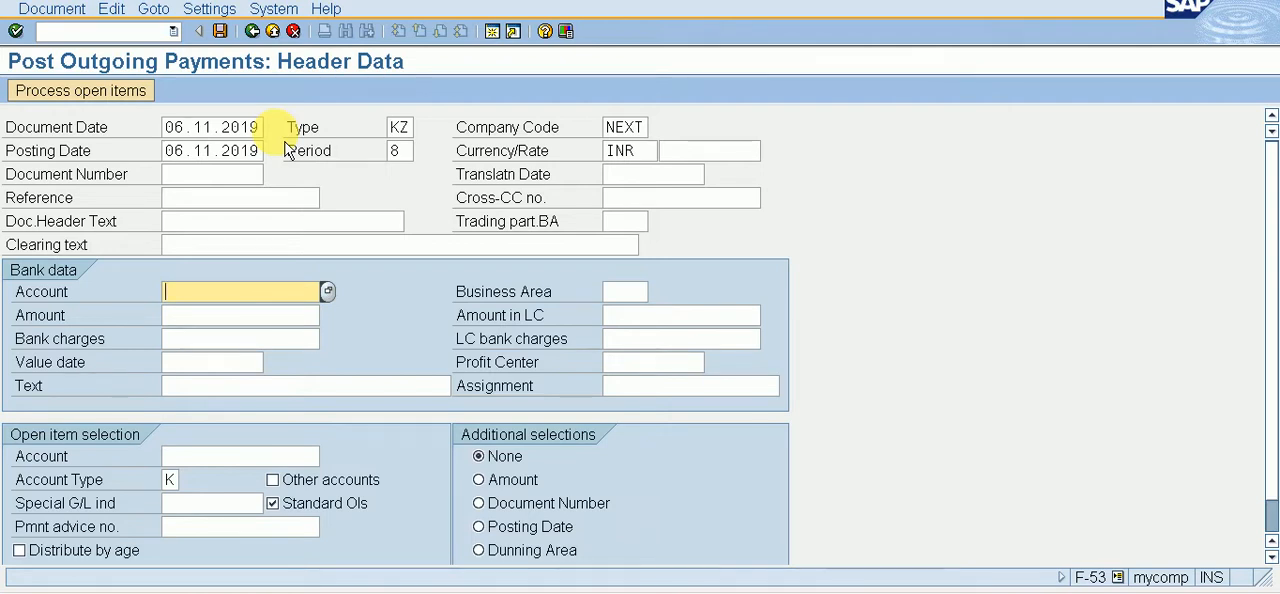
# Step: Fill in the bank data with G/L account 2, amount 20000 and value date 06.11.2019
pyautogui.write('2')
pyautogui.press('Down')
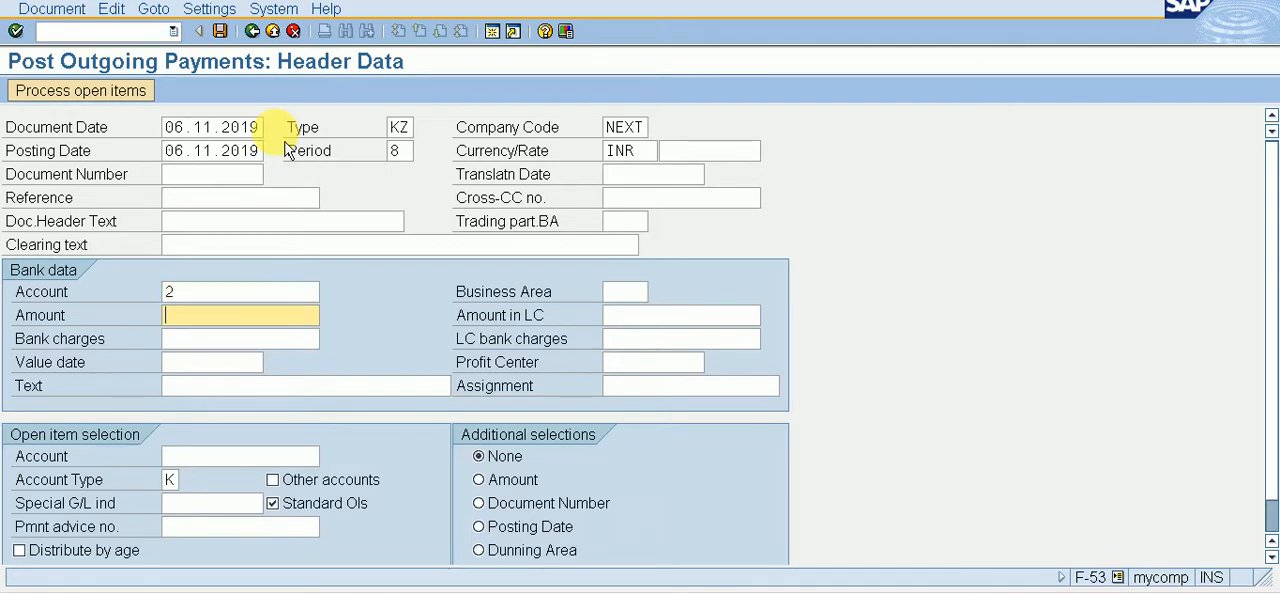
pyautogui.write('20000')
pyautogui.press('Tab')
pyautogui.press('Down')
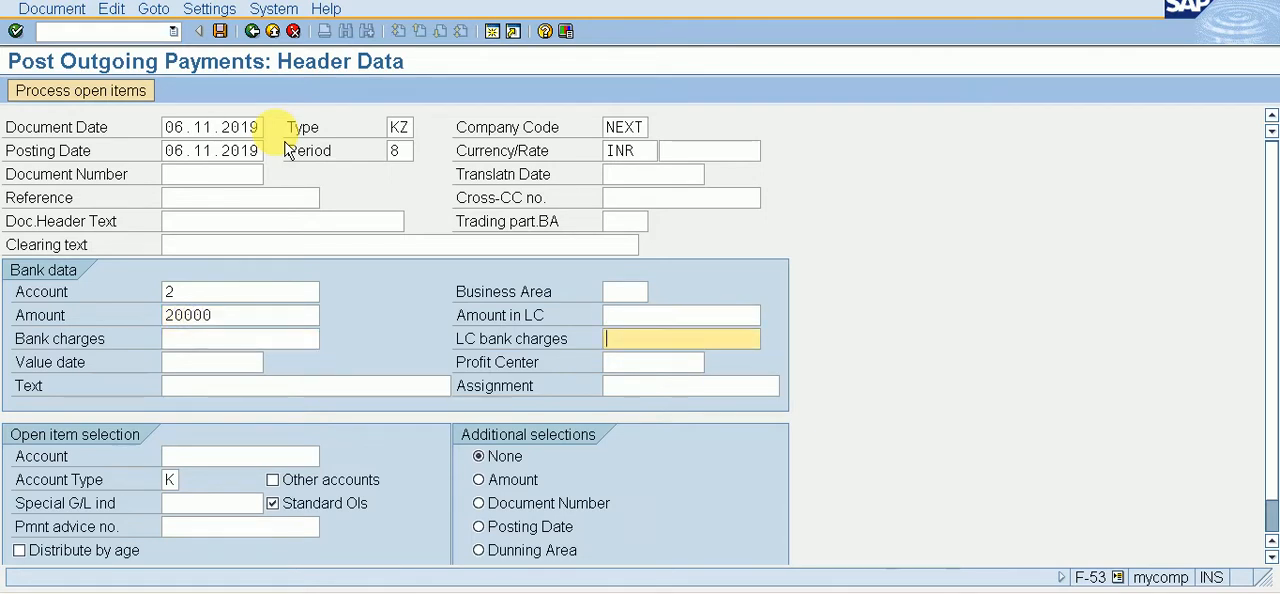
pyautogui.press('Tab')
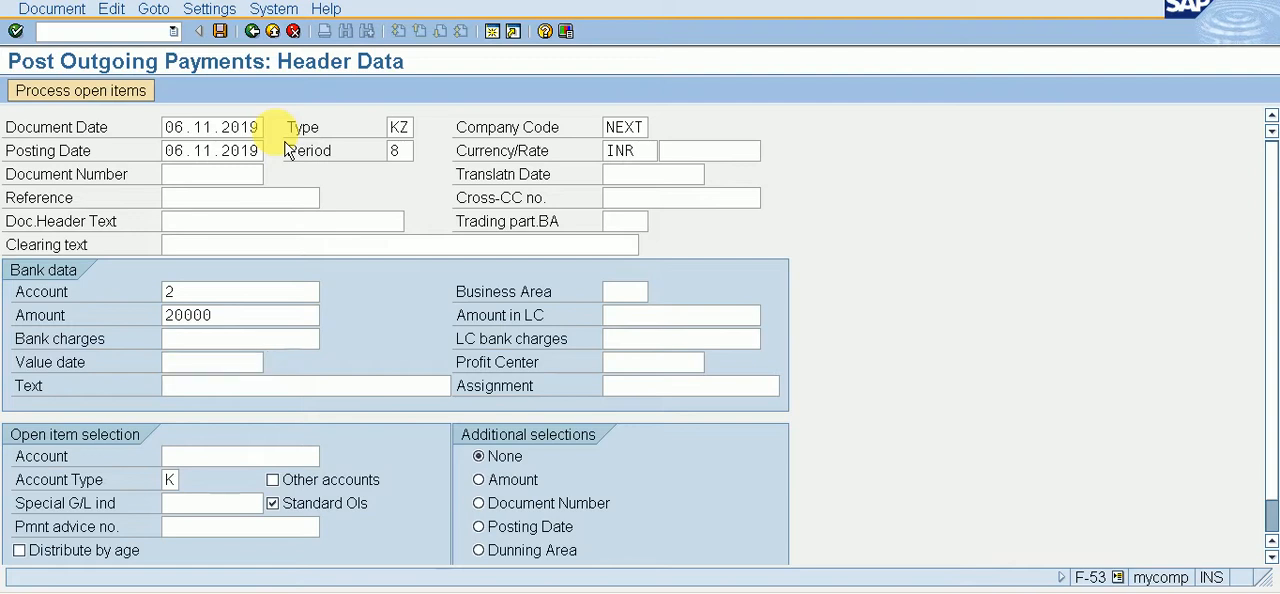
pyautogui.press('F4')
pyautogui.press('Return')
# Step: Look up the XYZ LTD. vendor account in company code NEXT and enter it for the open item selection
pyautogui.press('Tab')
pyautogui.press('Tab')
pyautogui.press('Tab')
pyautogui.press('Tab')
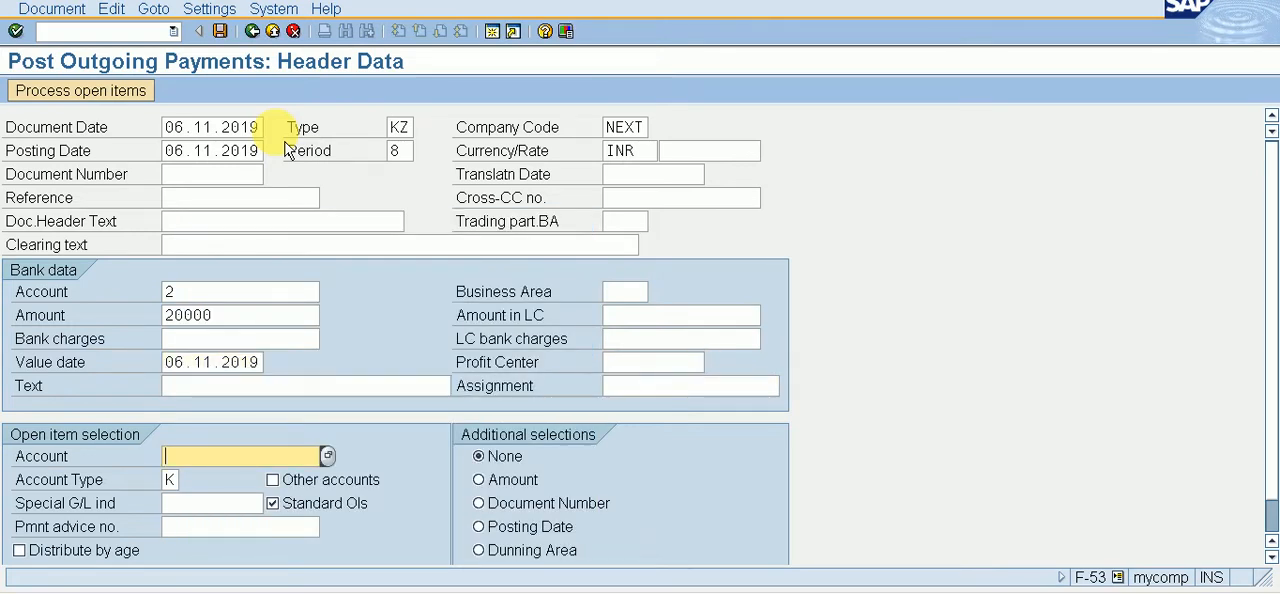
pyautogui.press('F4')
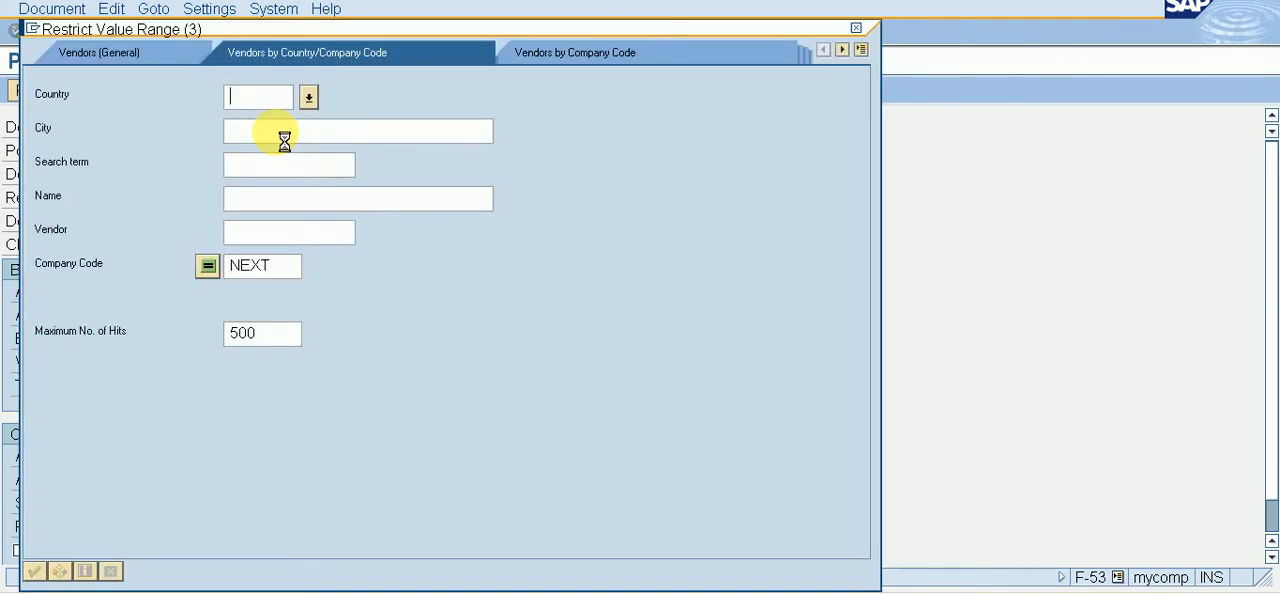
pyautogui.press('Return')
pyautogui.doubleClick(278, 122)
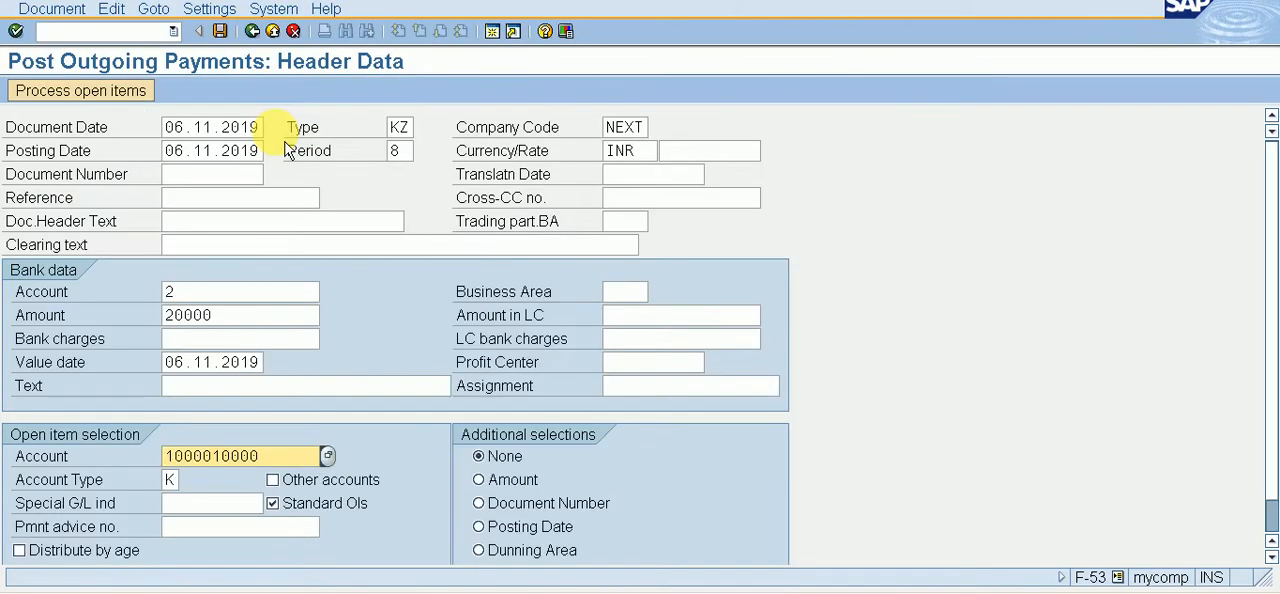
# Step: Process the vendor's open items in the partial payment view, and simulate and post the 20000 INR outgoing payment
pyautogui.click(118, 91)
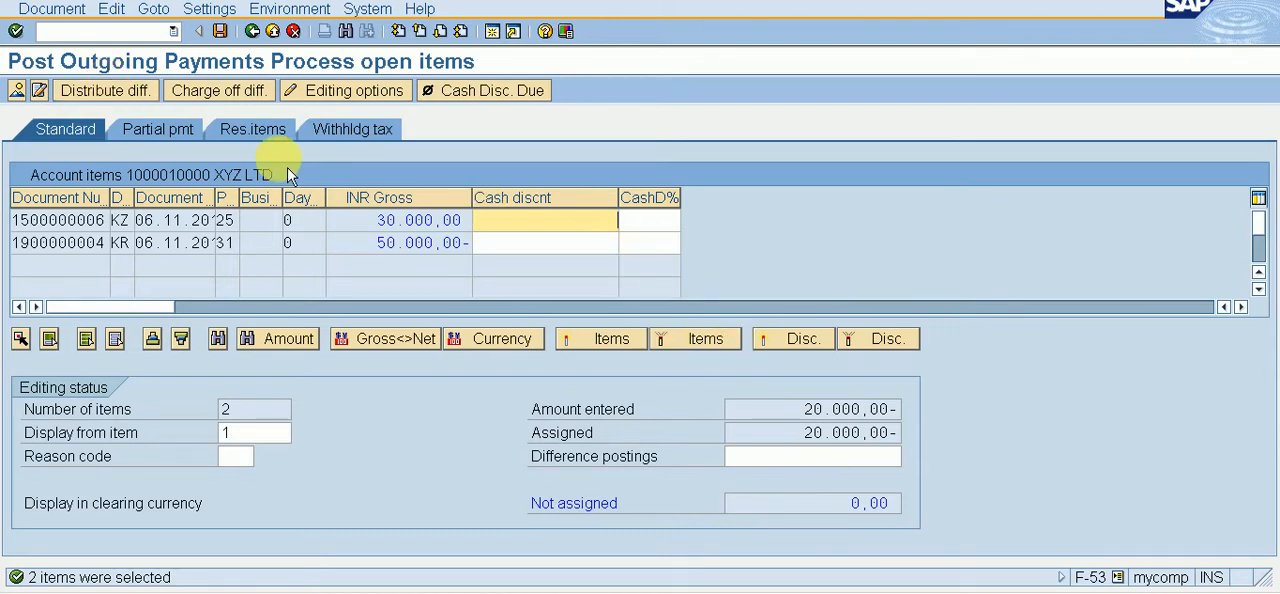
pyautogui.click(168, 142)
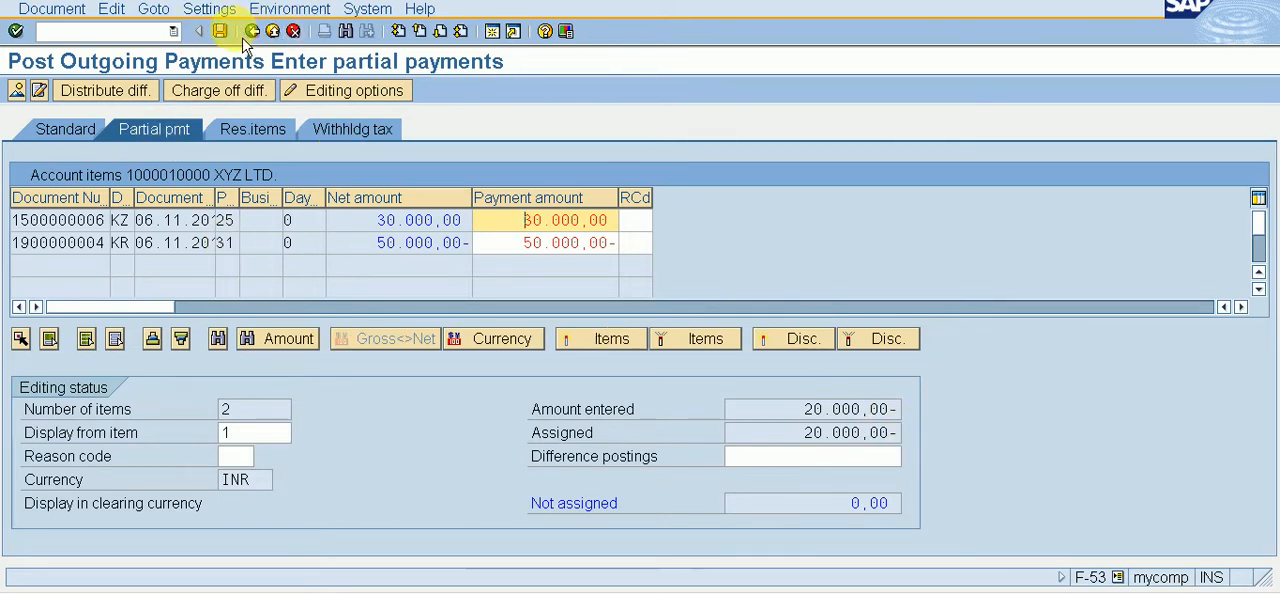
pyautogui.click(52, 9)
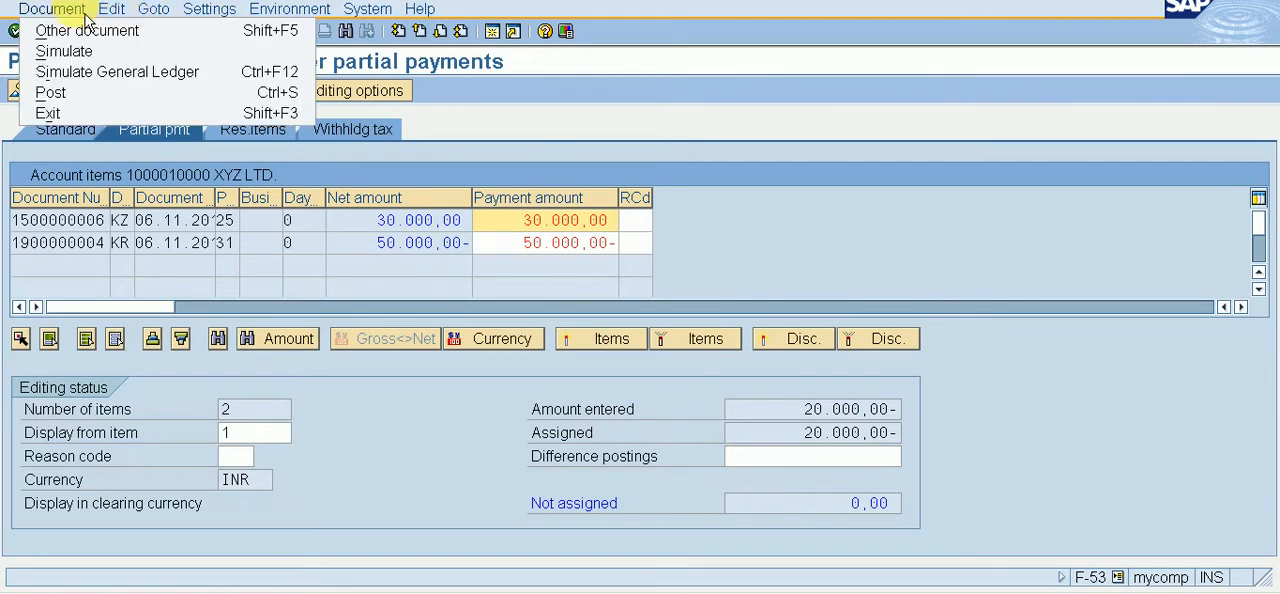
pyautogui.click(82, 55)
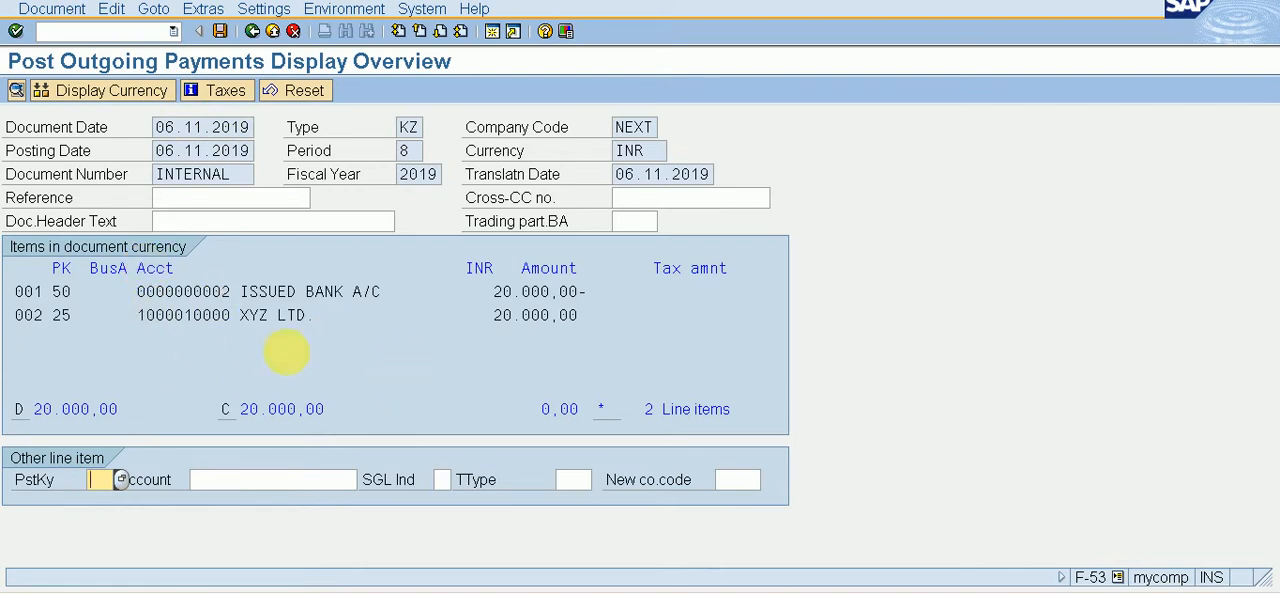
pyautogui.click(222, 32)
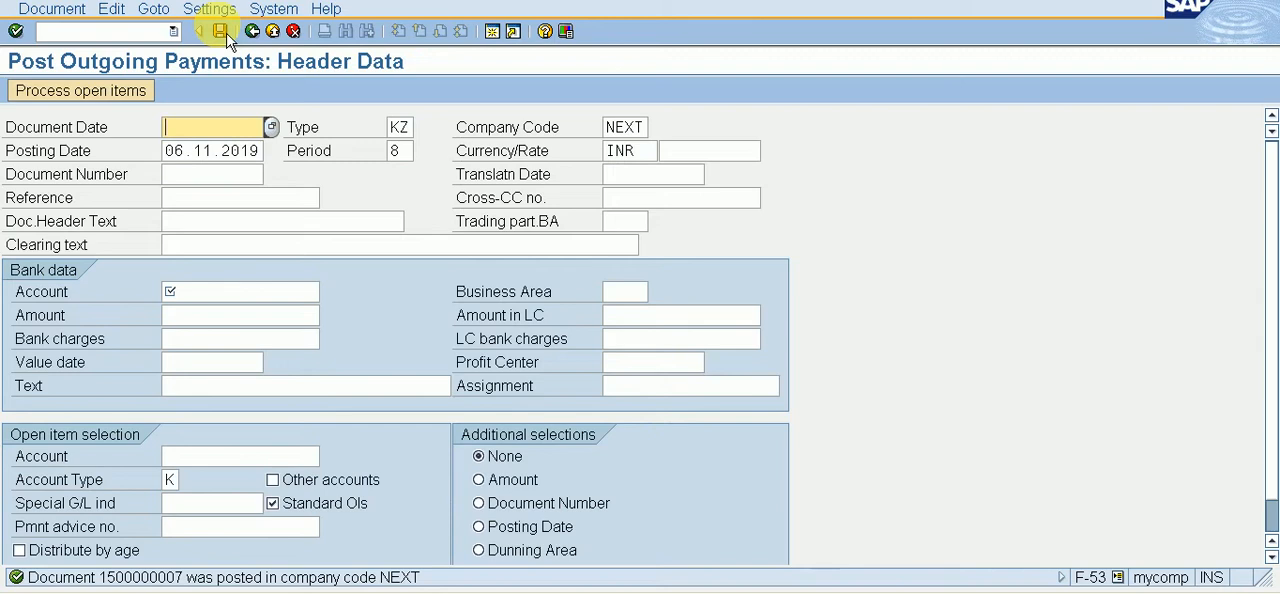
# Step: Open vendor line item display FBL1N and list the cleared items of XYZ LTD. to examine the payments and their invoice
pyautogui.click(108, 30)
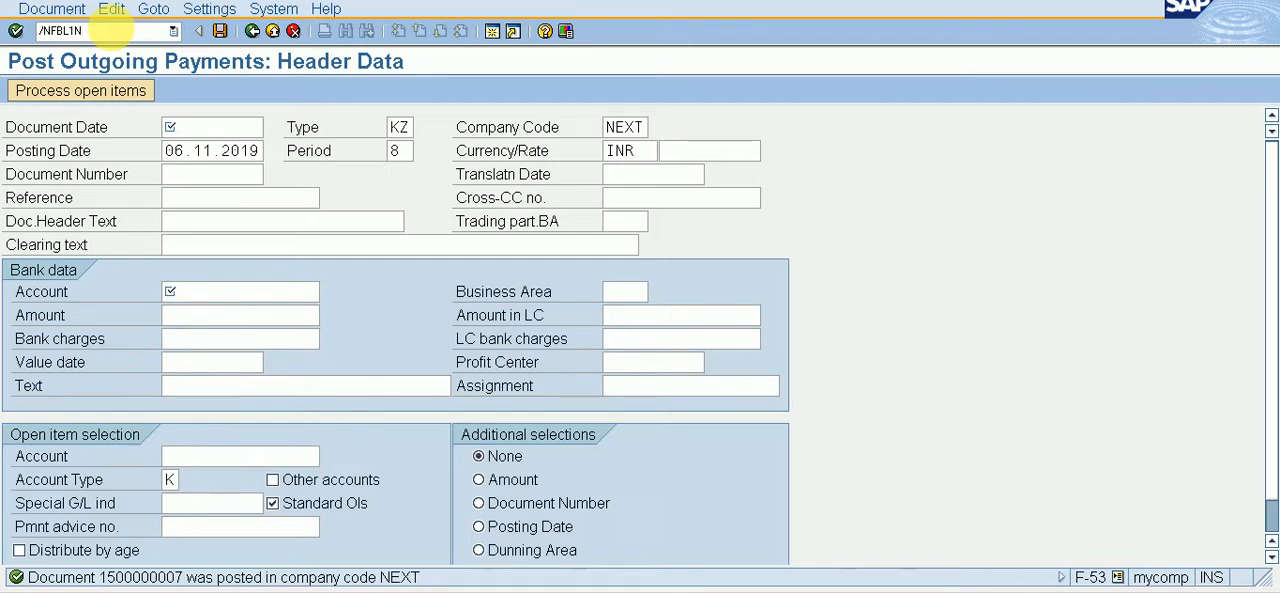
pyautogui.press('Return')
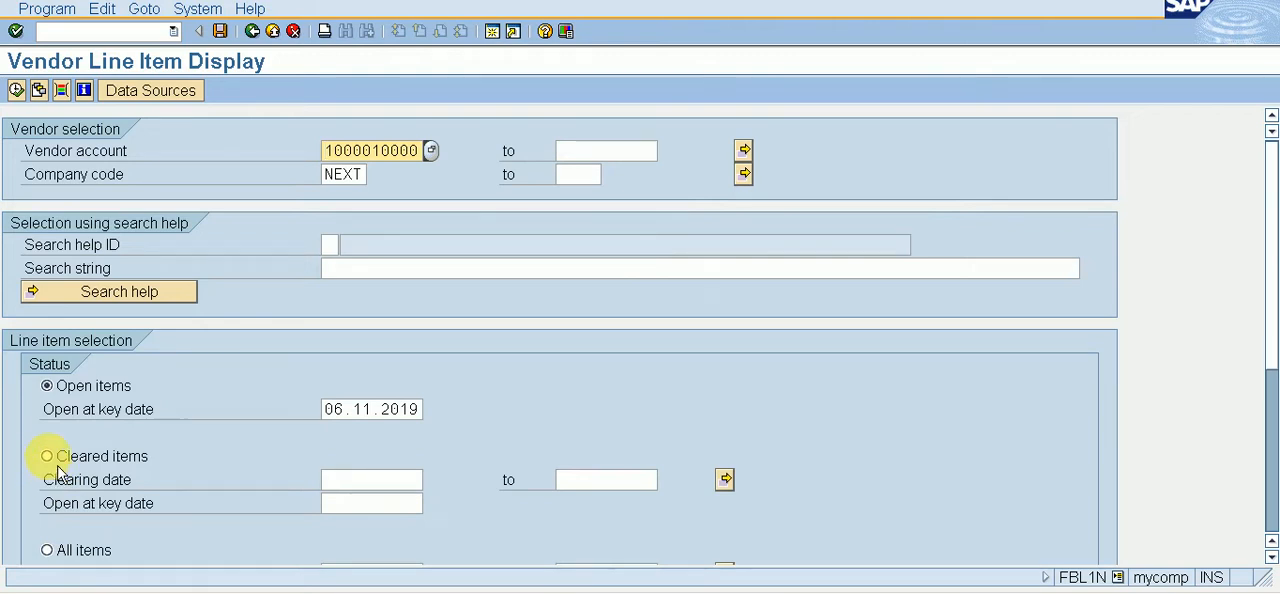
pyautogui.click(47, 456)
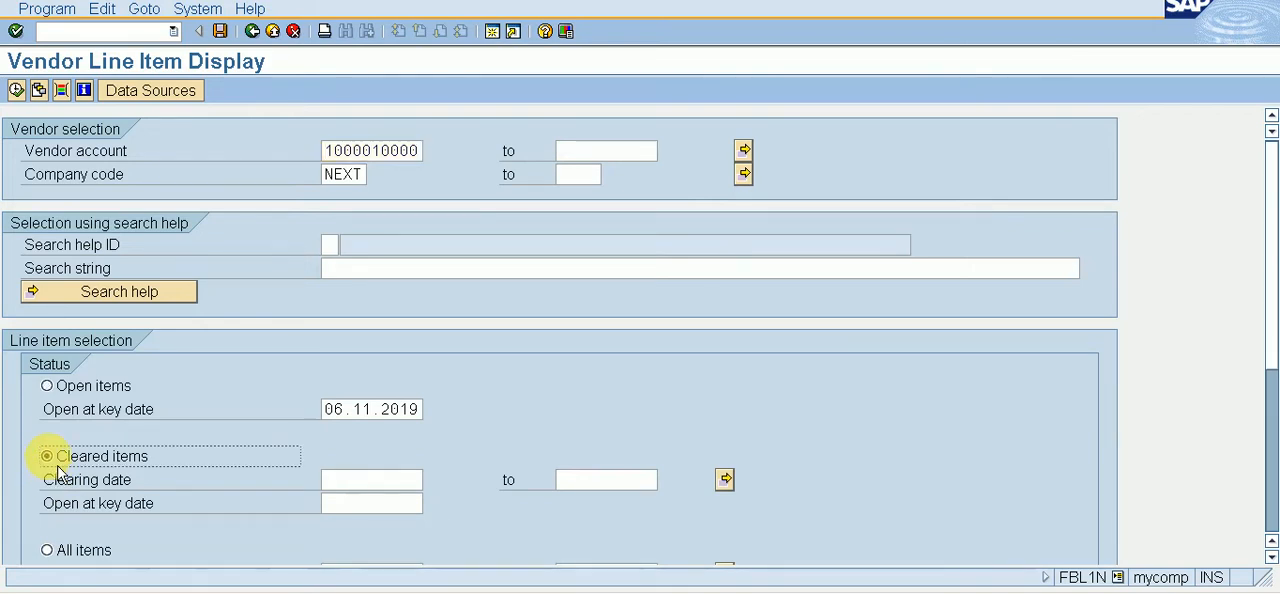
pyautogui.click(17, 91)
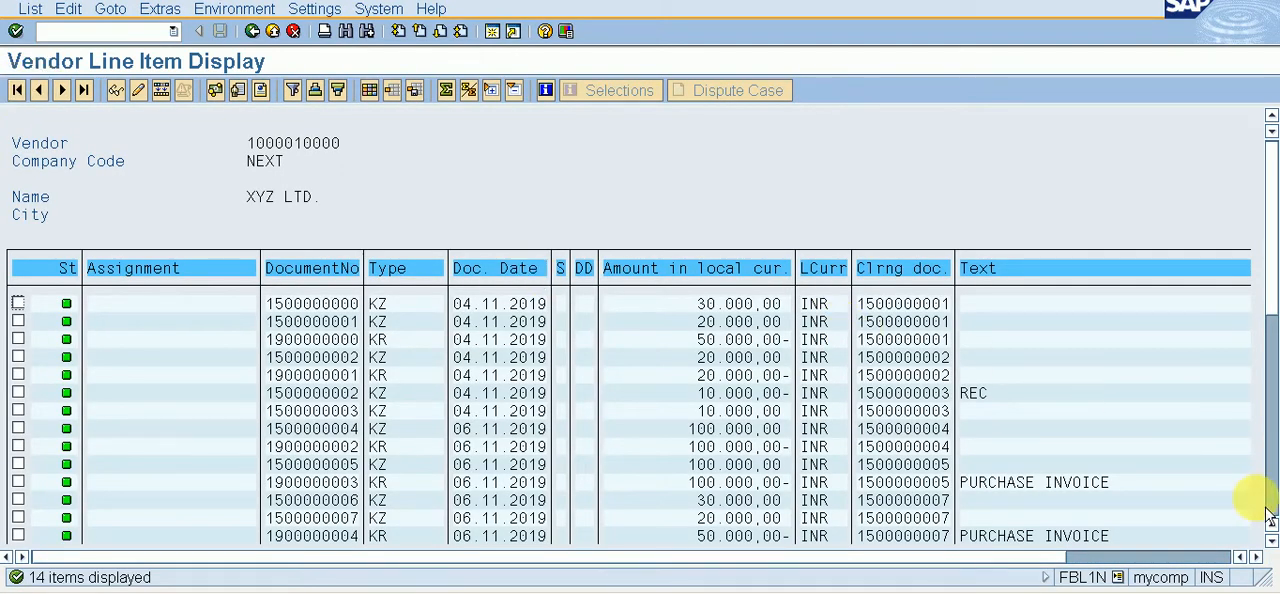
pyautogui.scroll(-8, 1271, 540)
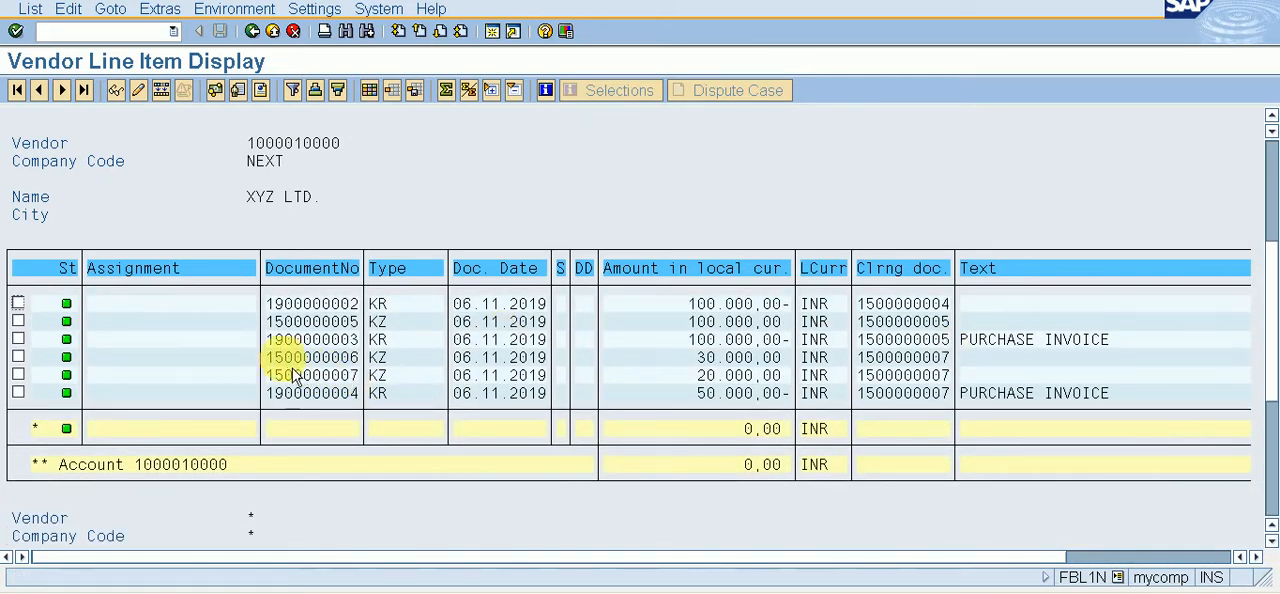
pyautogui.moveTo(268, 358); pyautogui.dragTo(1135, 415)
pyautogui.hotkey('ctrl', 'c')
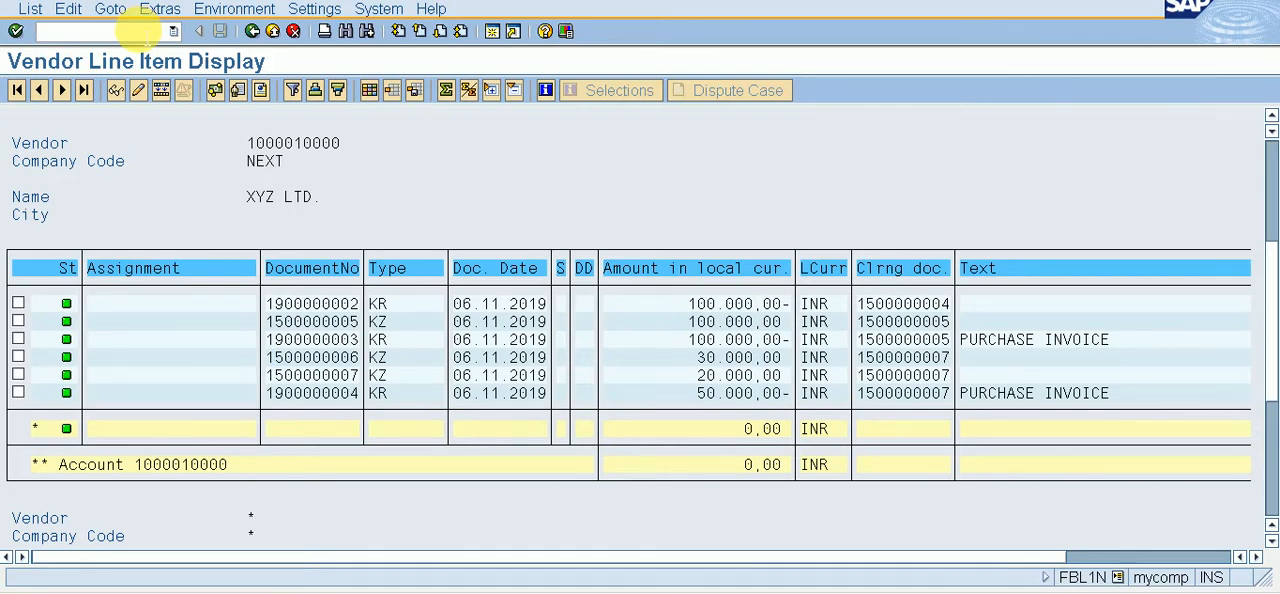
# Step: Open vendor invoice entry FB60 and pick the XYZ LTD. account as the vendor
pyautogui.write('NFB60')
pyautogui.press('Return')
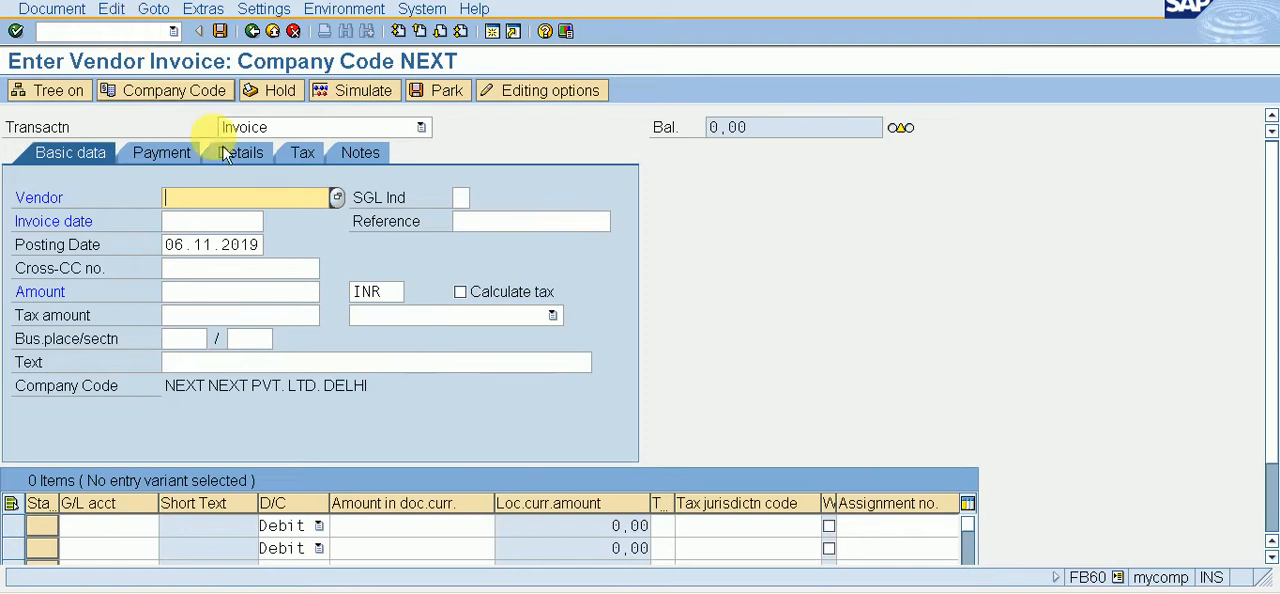
pyautogui.click(344, 201)
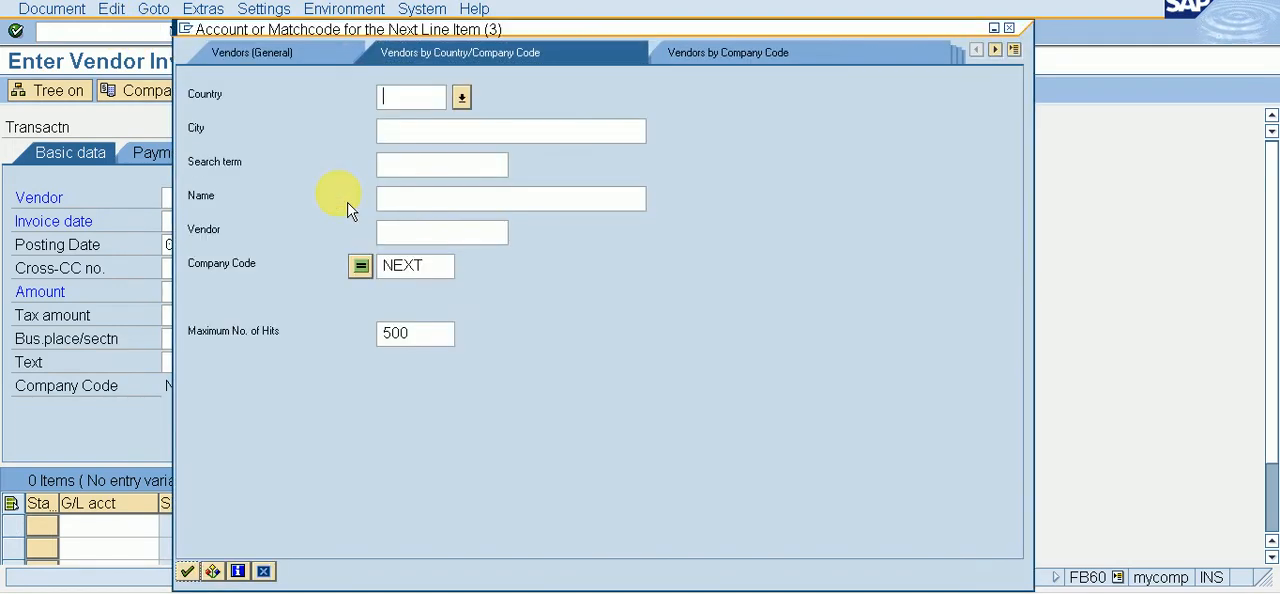
pyautogui.press('Return')
pyautogui.press('Return')
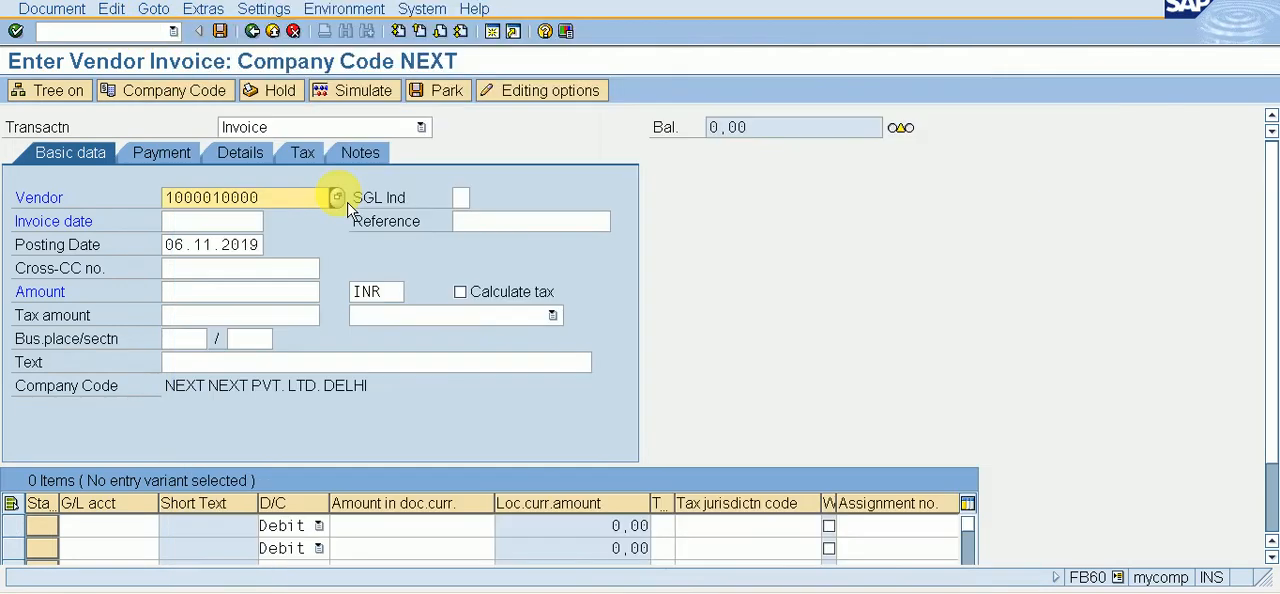
# Step: Set the invoice date to 06.11.2019 and the invoice amount to 20000 INR
pyautogui.click(240, 218)
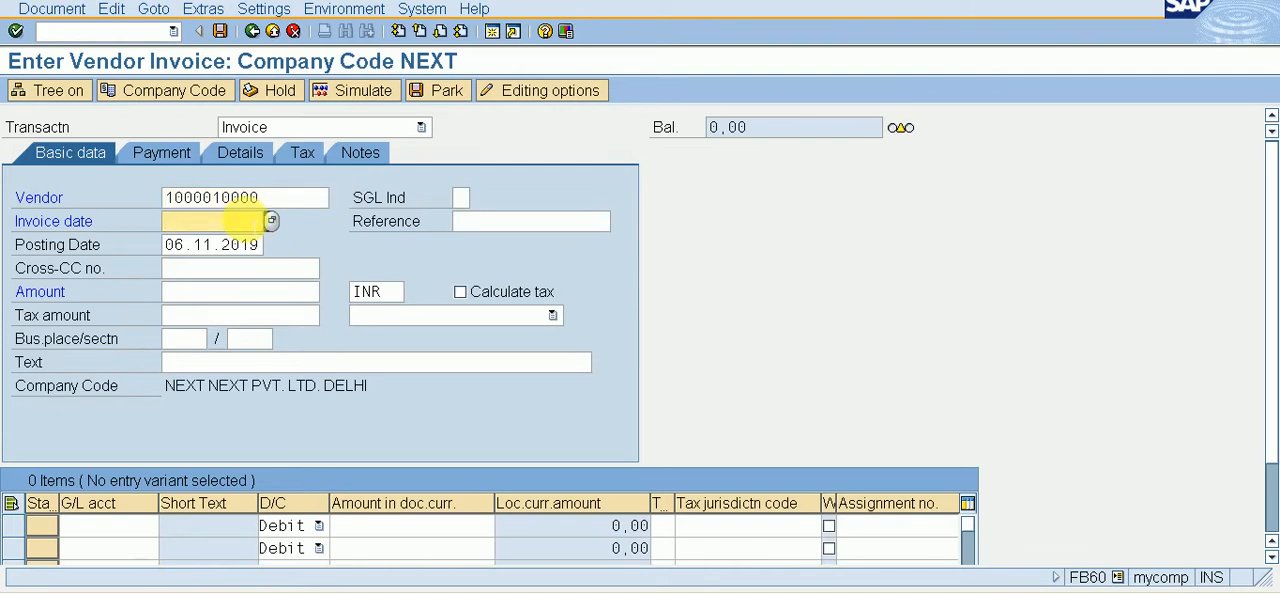
pyautogui.press('F4')
pyautogui.press('Return')
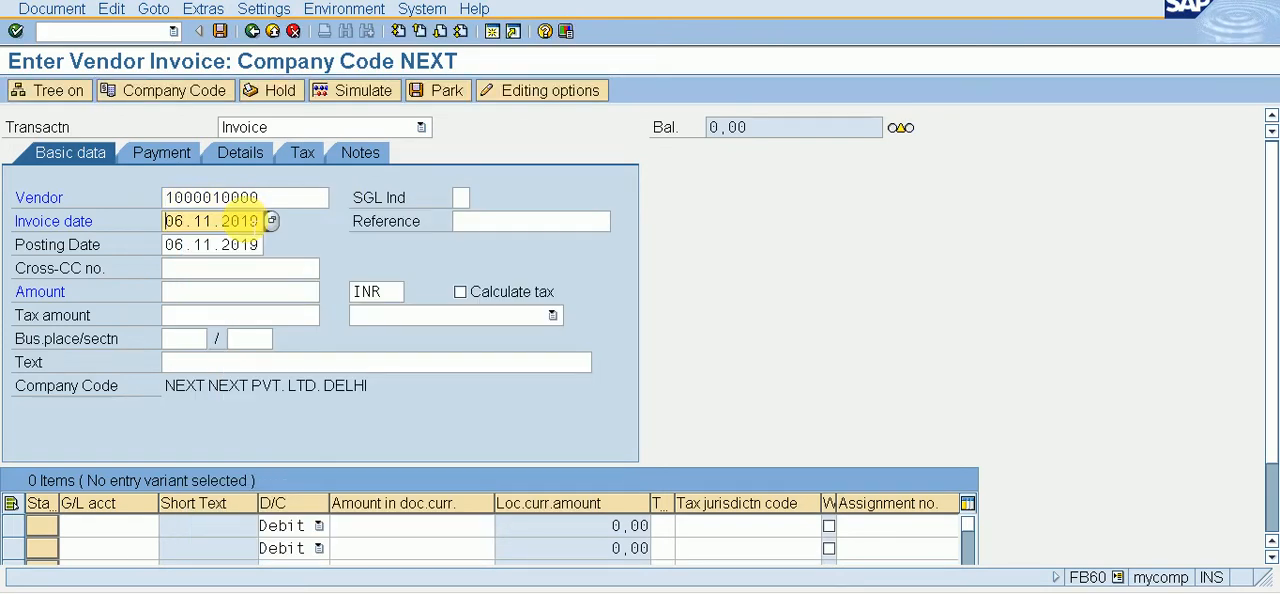
pyautogui.click(245, 292)
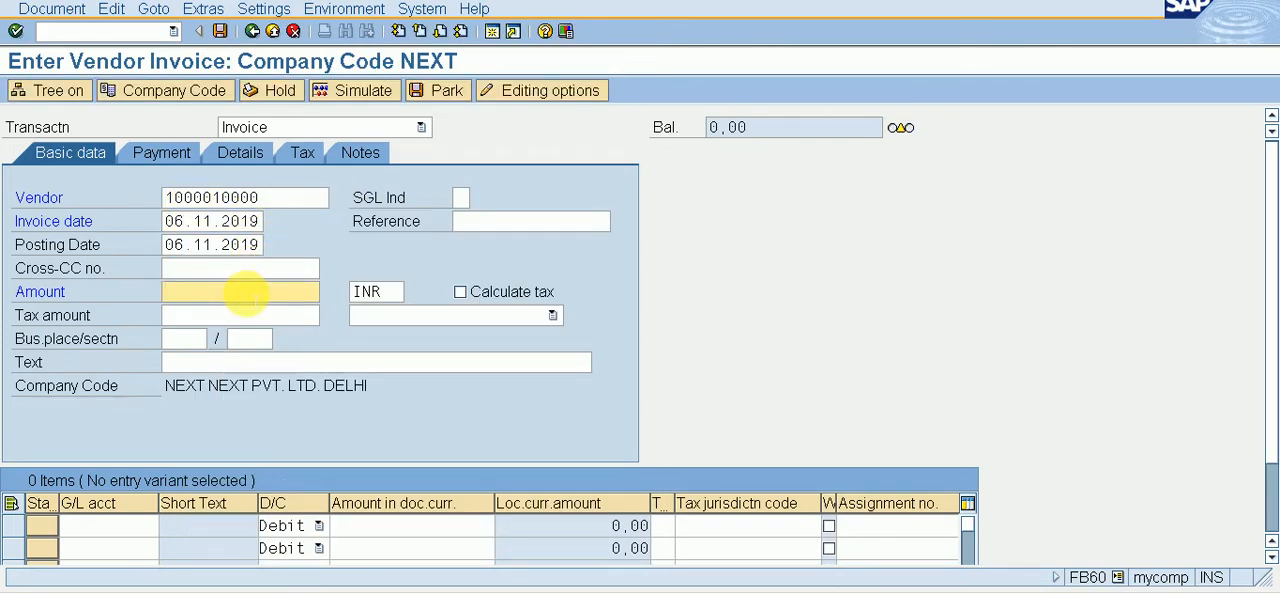
pyautogui.write('20000')
pyautogui.press('Return')
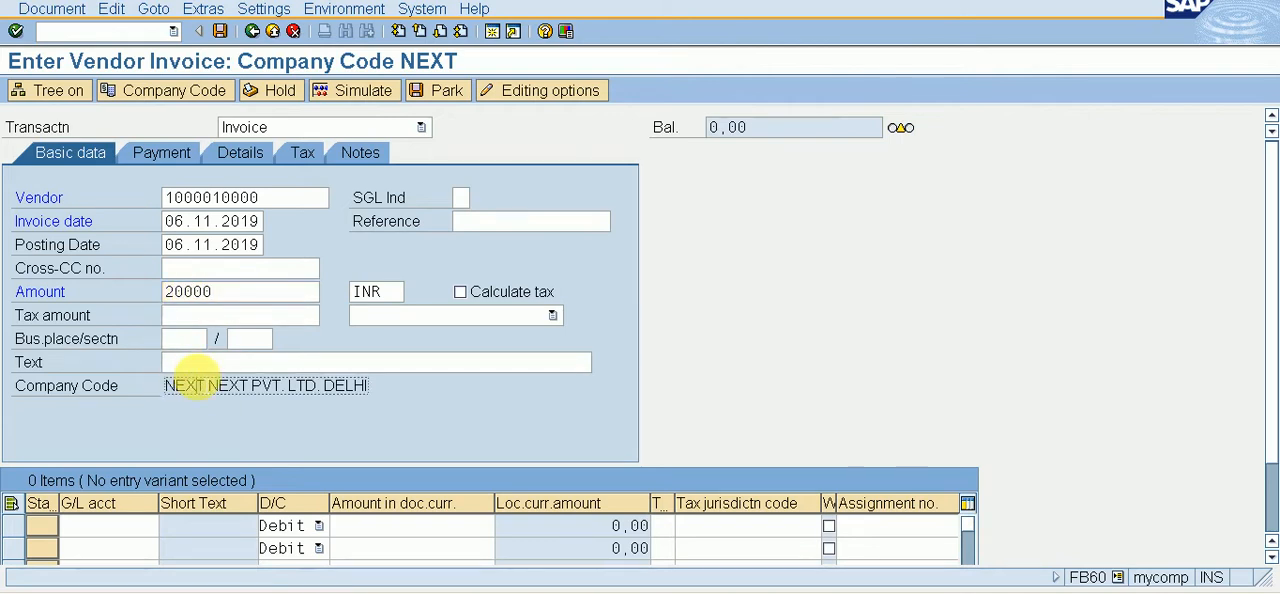
# Step: Enter PURCHASE INVOICE as the text of the vendor invoice
pyautogui.click(202, 364)
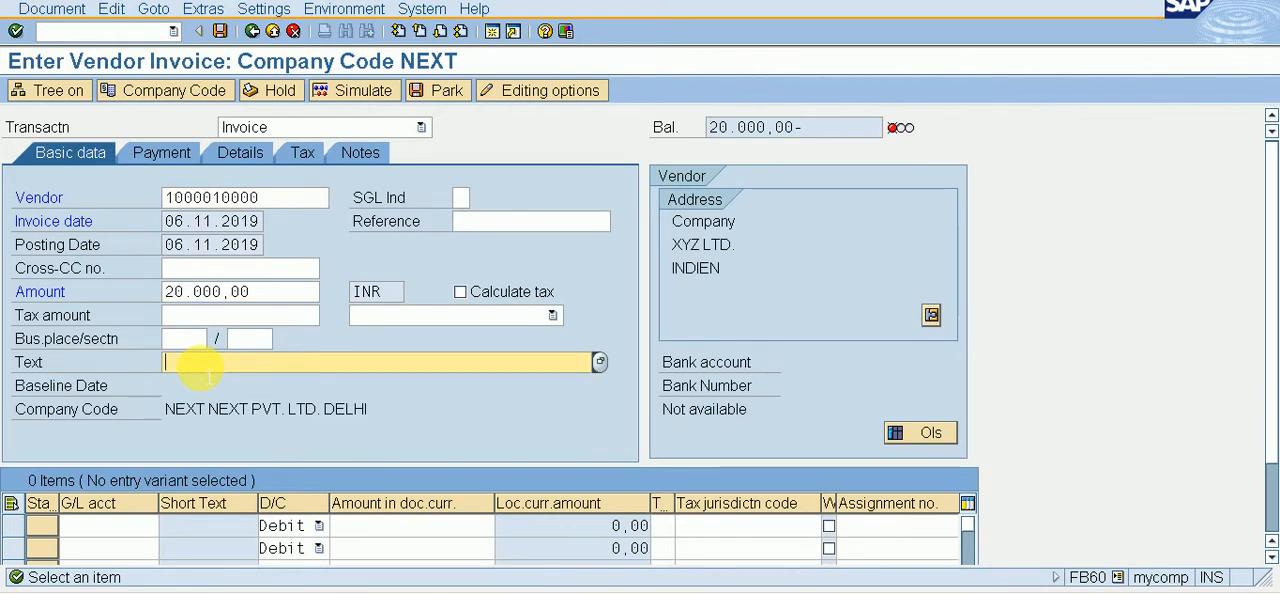
pyautogui.write('P')
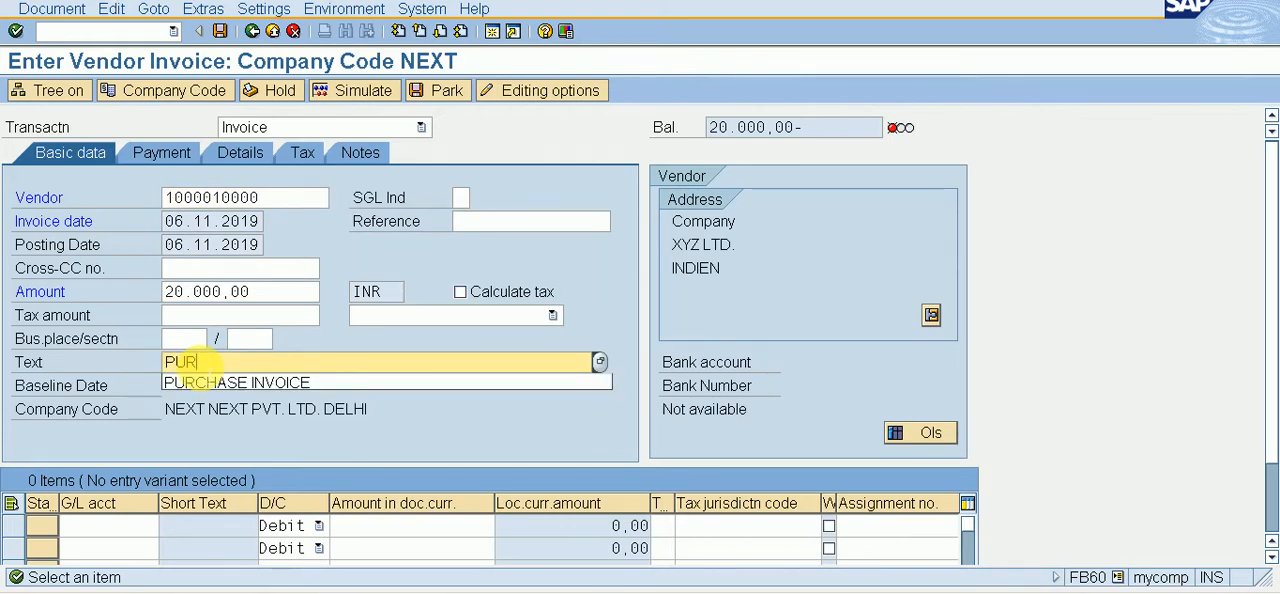
pyautogui.write('UR')
pyautogui.click(195, 378)
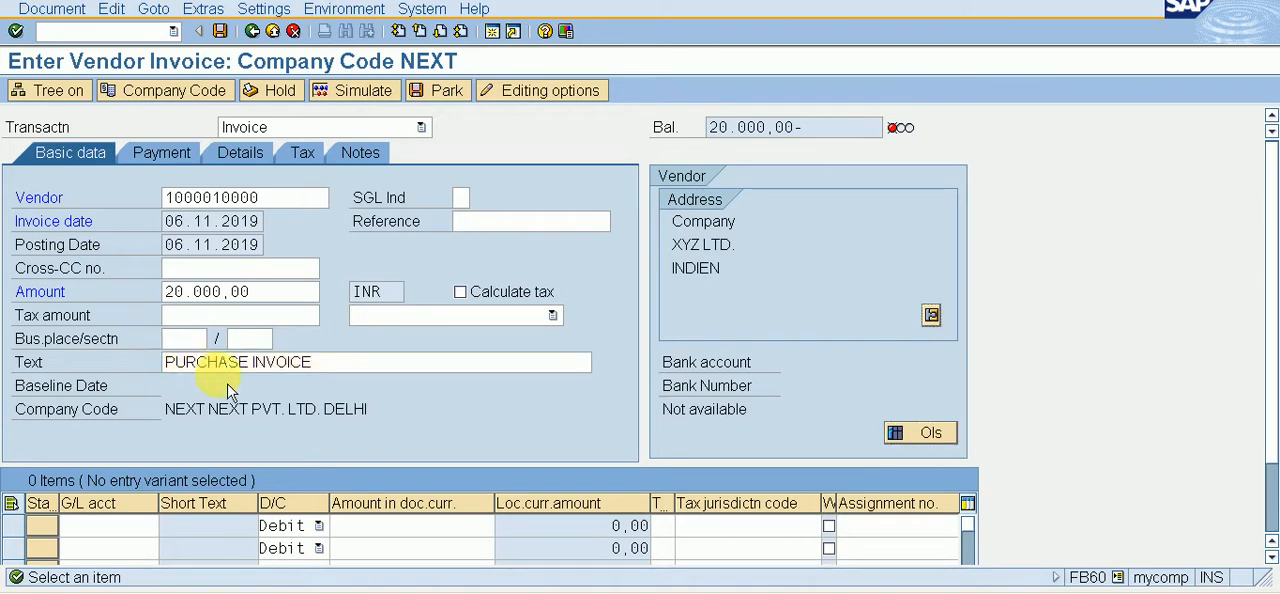
# Step: Fill the first line item with G/L account 201 (PURCHASE A/C) as a debit, entering * as its amount
pyautogui.click(110, 533)
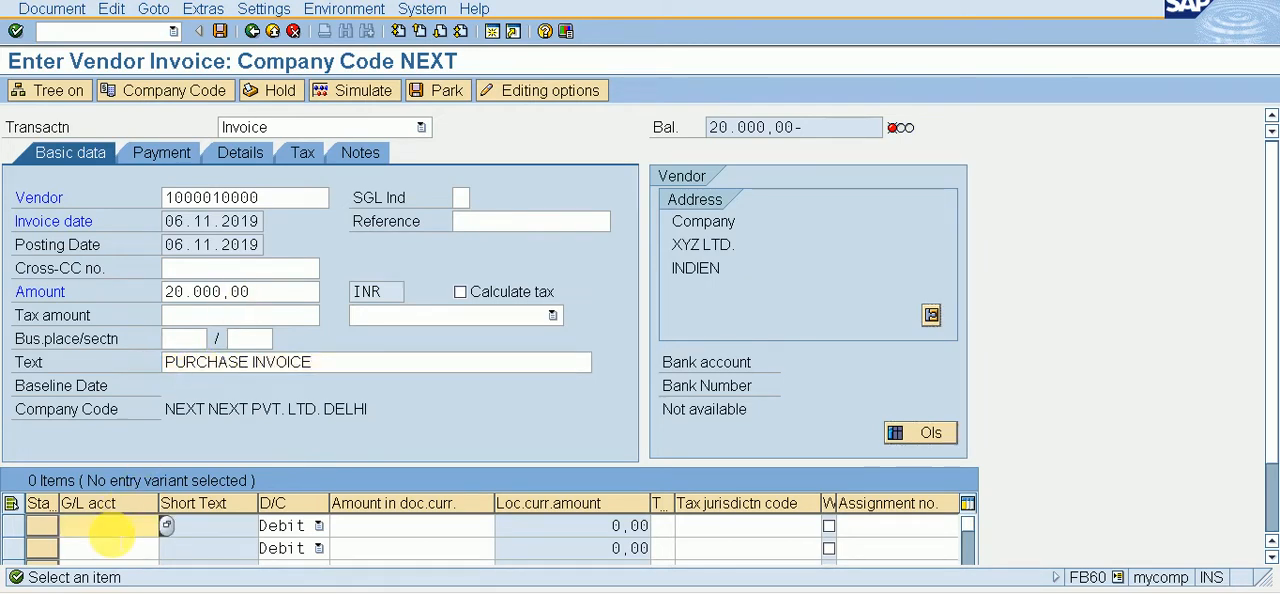
pyautogui.press('F4')
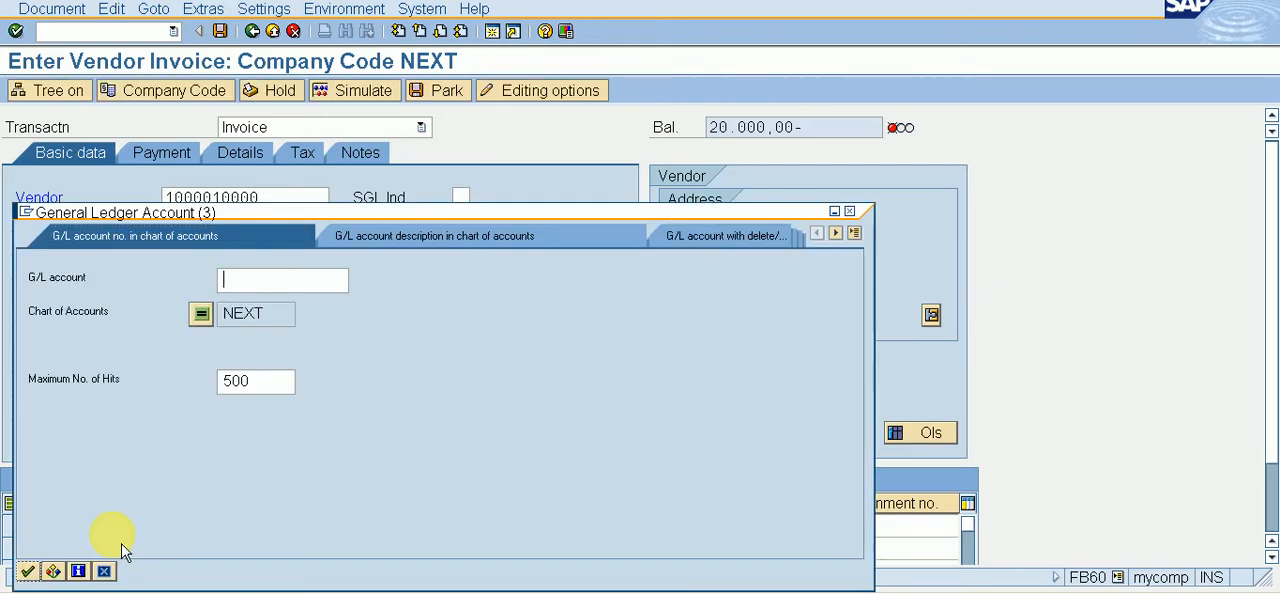
pyautogui.press('Return')
pyautogui.press('Down')
pyautogui.press('Down')
pyautogui.press('Down')
pyautogui.press('Down')
pyautogui.press('Down')
pyautogui.press('Down')
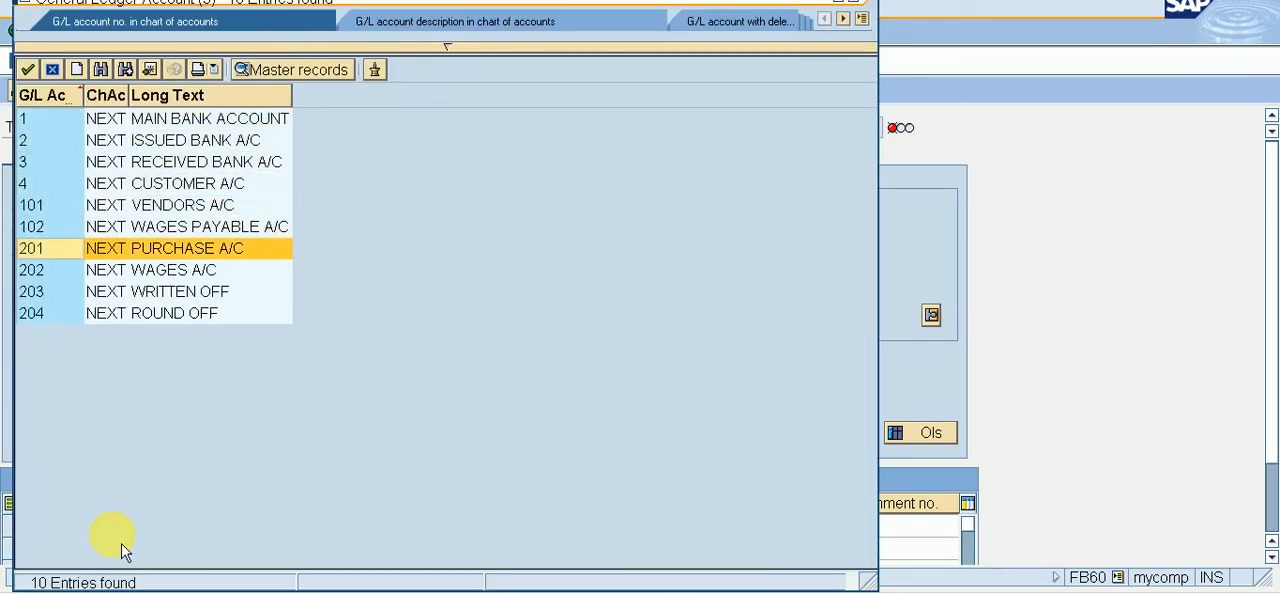
pyautogui.press('Return')
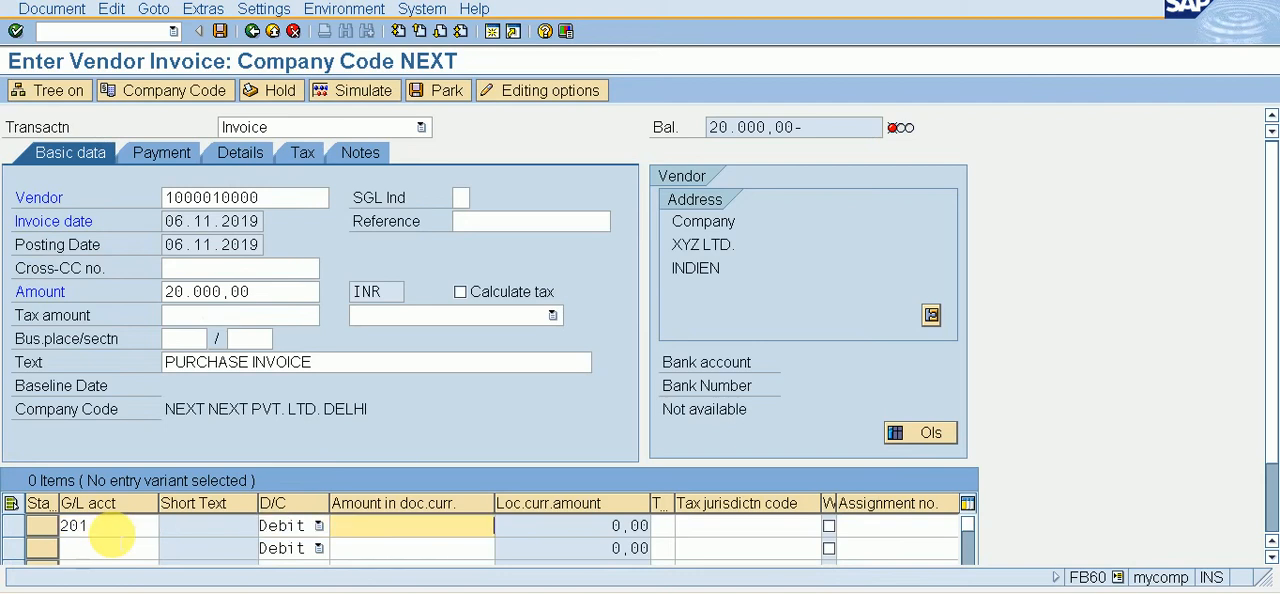
pyautogui.write('*')
pyautogui.press('Tab')
pyautogui.press('Tab')
pyautogui.press('Tab')
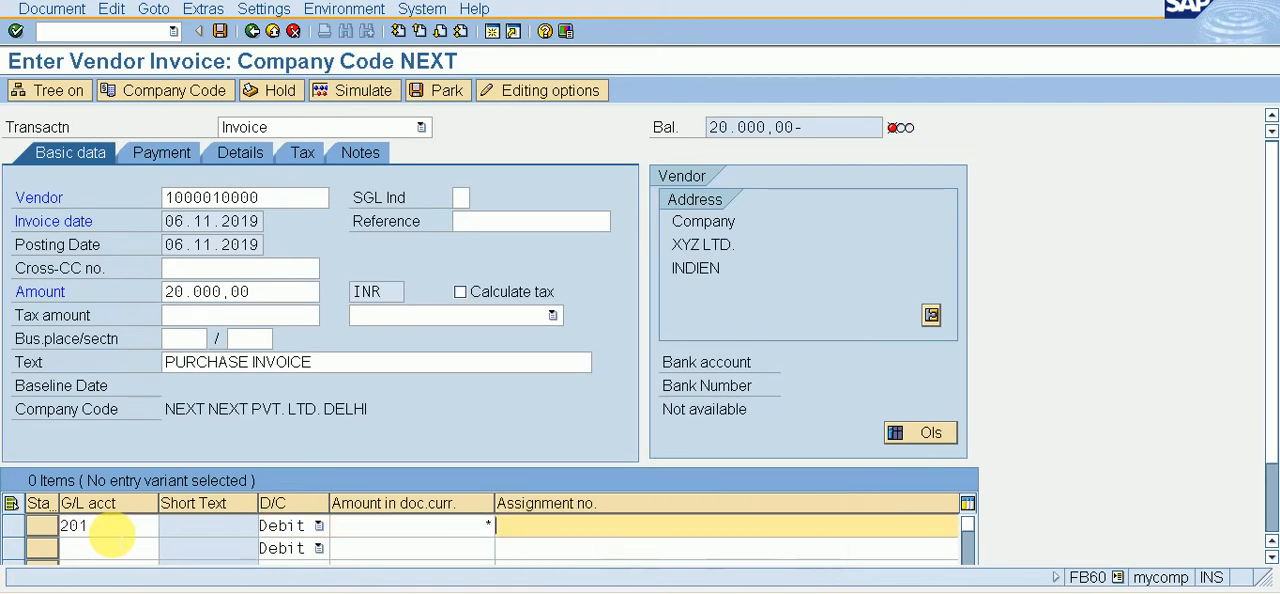
# Step: Enter + as the text of the first line item, and simulate and post the vendor invoice
pyautogui.press('Tab')
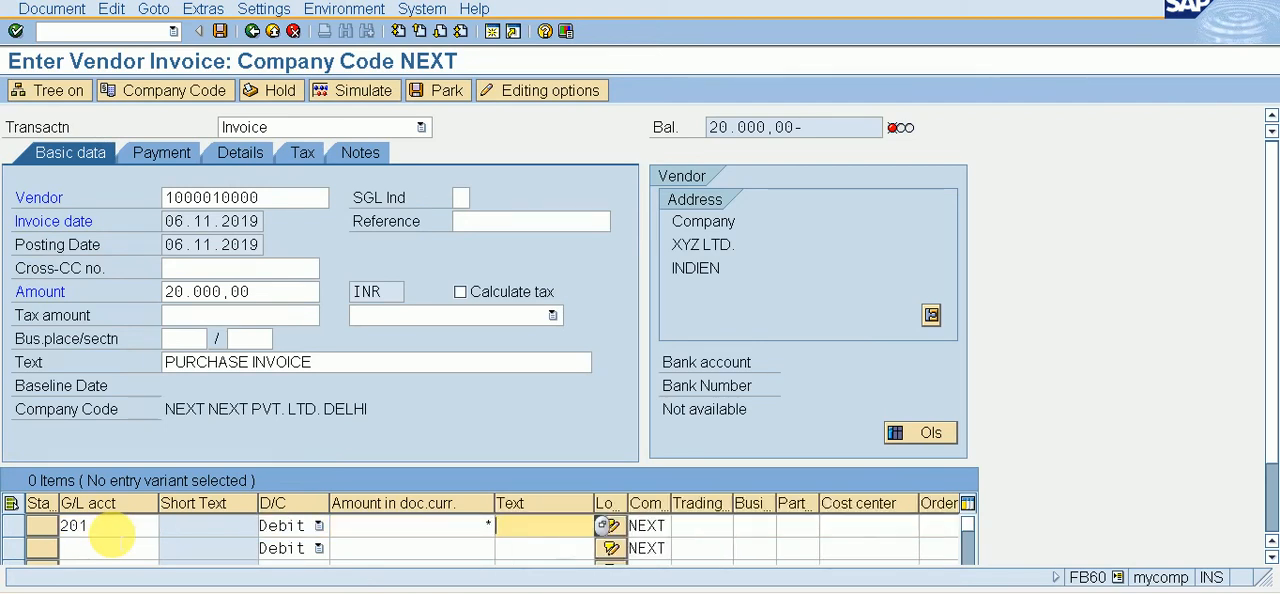
pyautogui.click(390, 96)
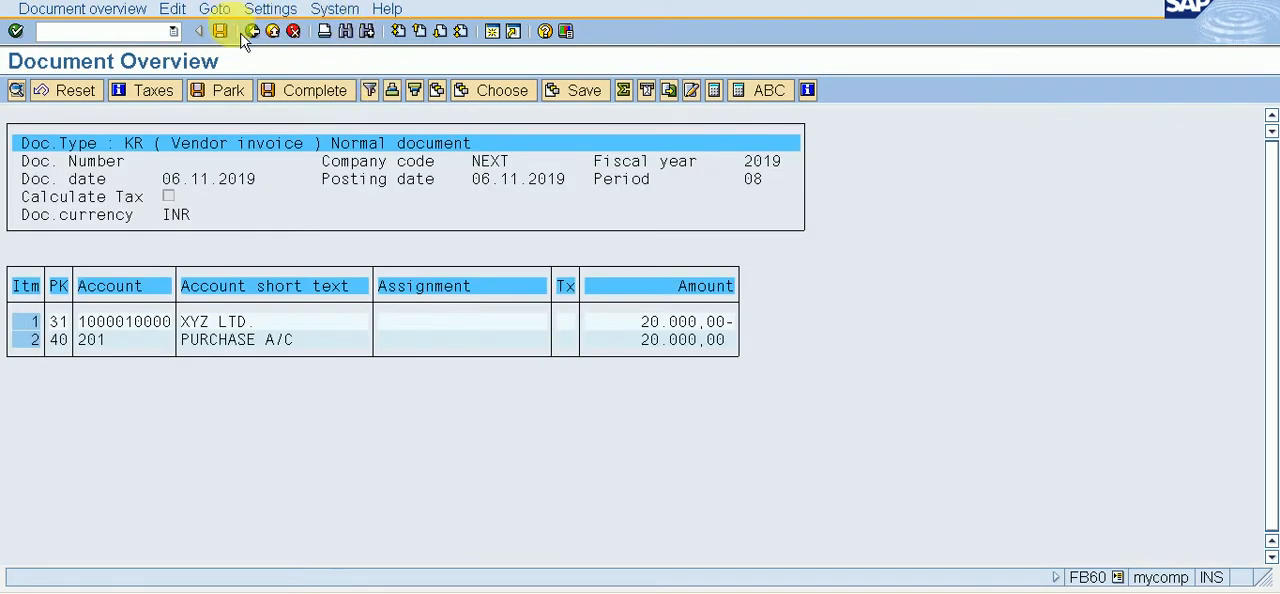
pyautogui.click(231, 37)
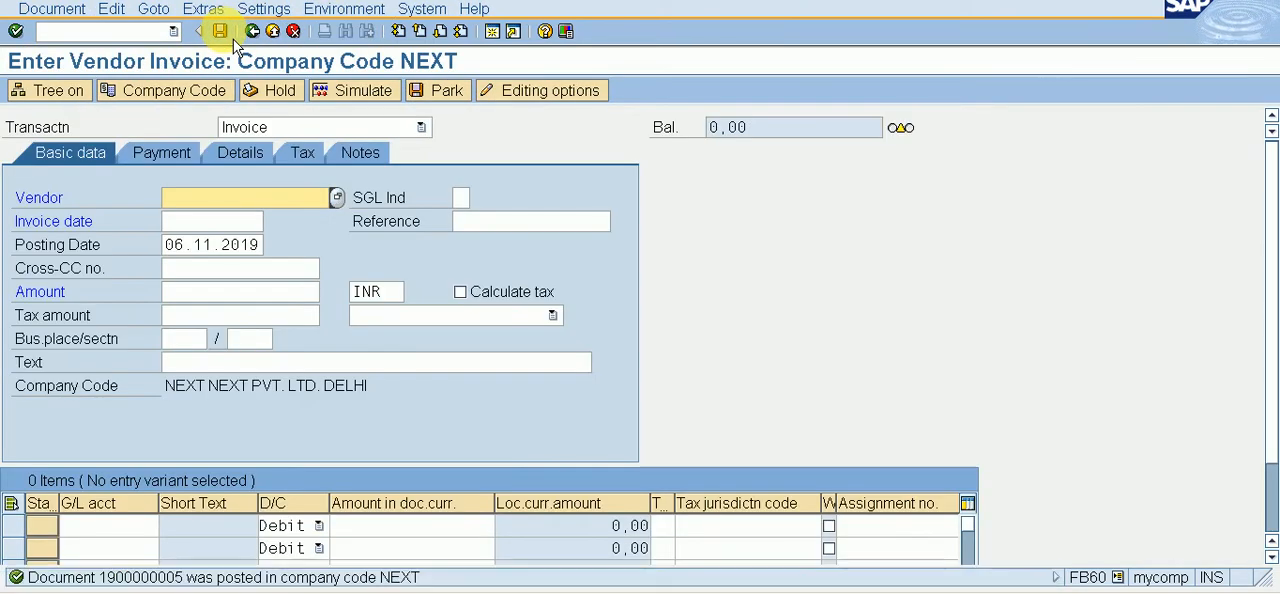
# Step: Open outgoing payment posting F-53 and set the document date to 06.11.2019
pyautogui.click(145, 31)
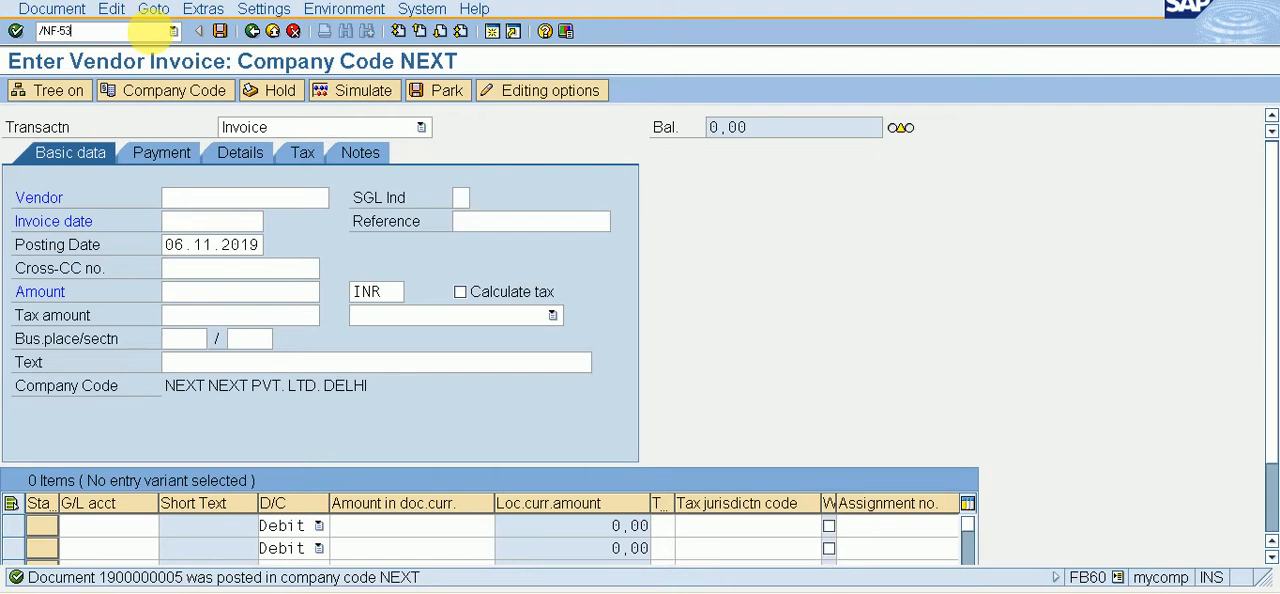
pyautogui.press('Return')
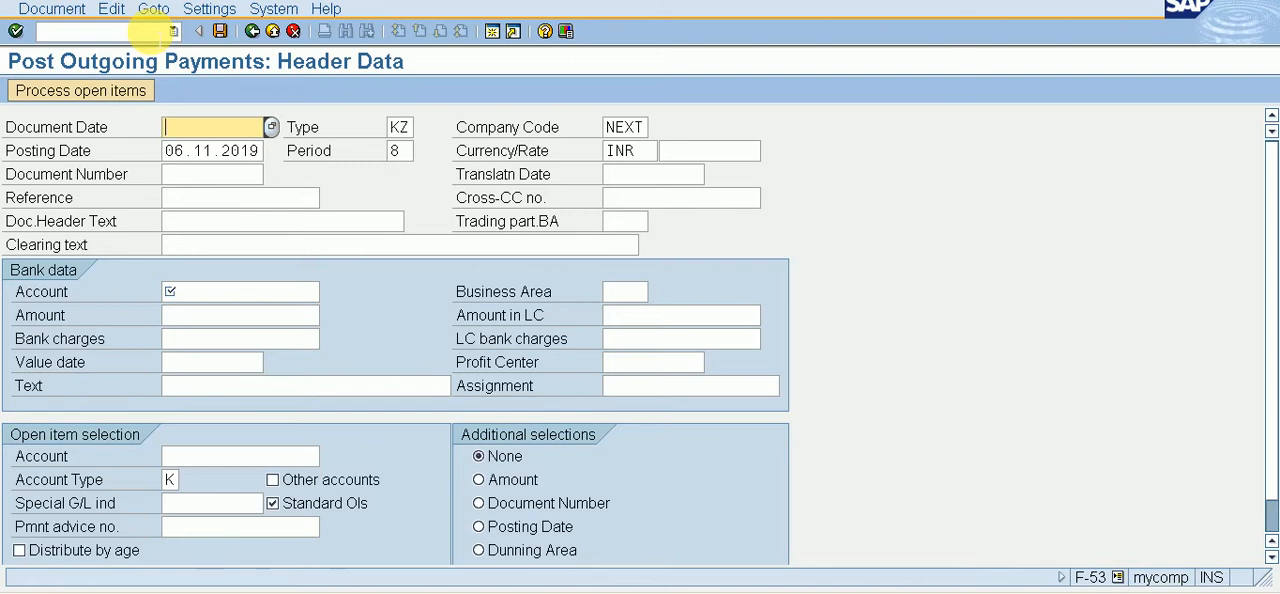
pyautogui.press('F4')
pyautogui.press('Return')
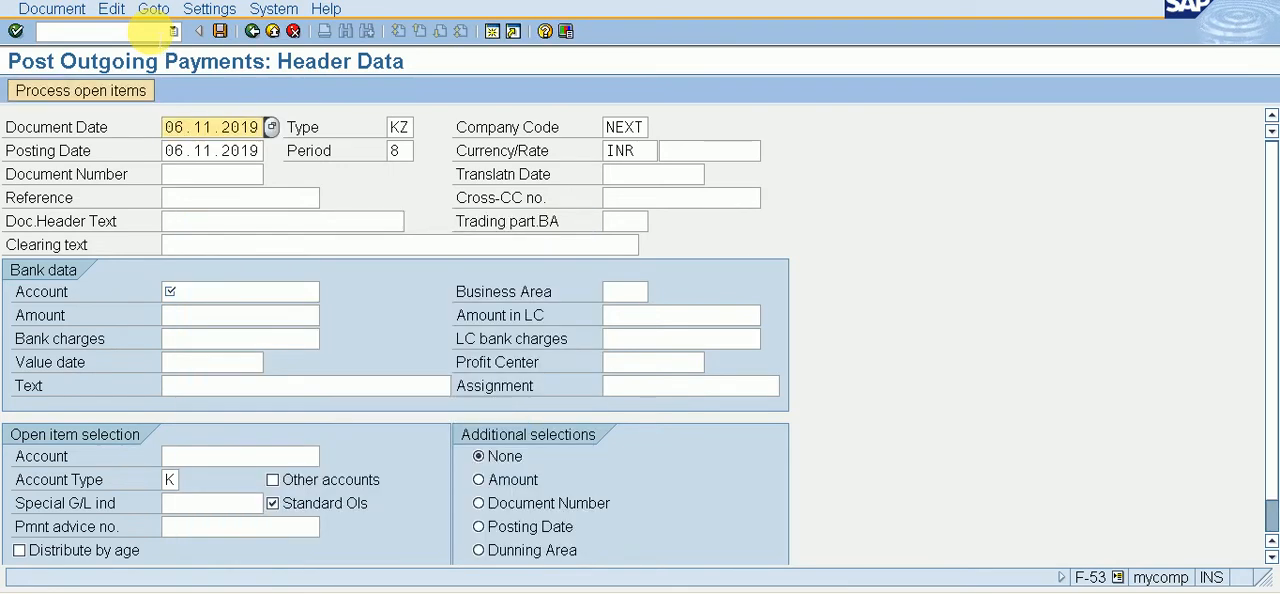
# Step: Enter 2 as the bank account and 15000 INR as the amount of the outgoing payment
pyautogui.press('Down')
pyautogui.press('Down')
pyautogui.press('Down')
pyautogui.press('Down')
pyautogui.press('Down')
pyautogui.press('Down')
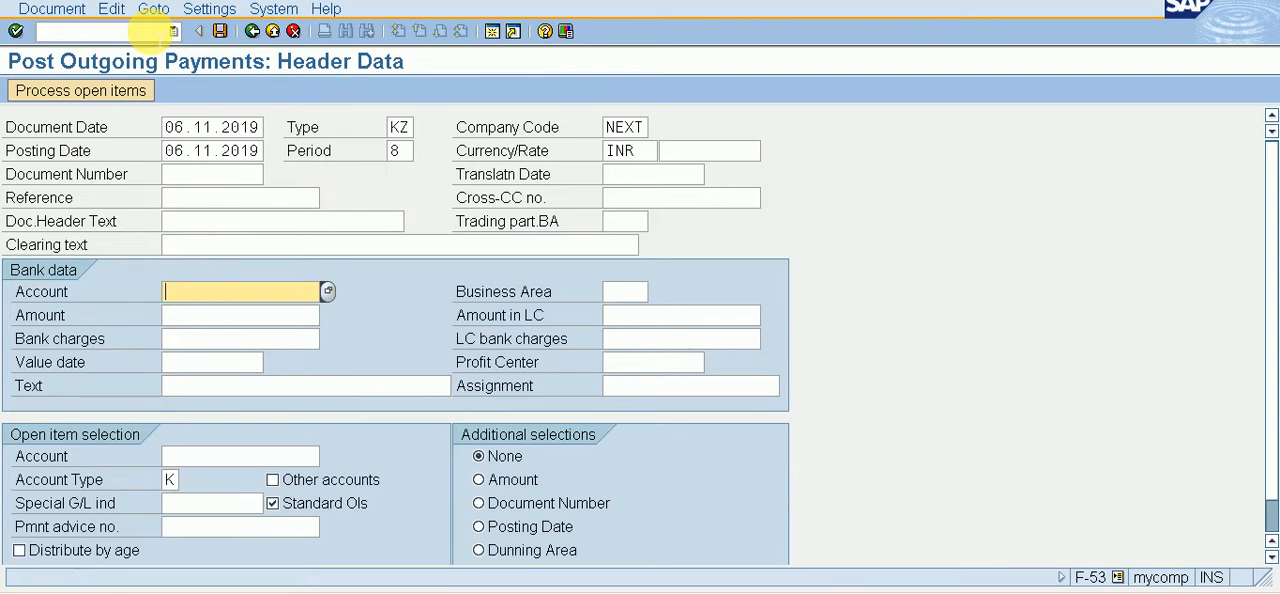
pyautogui.press('Down')
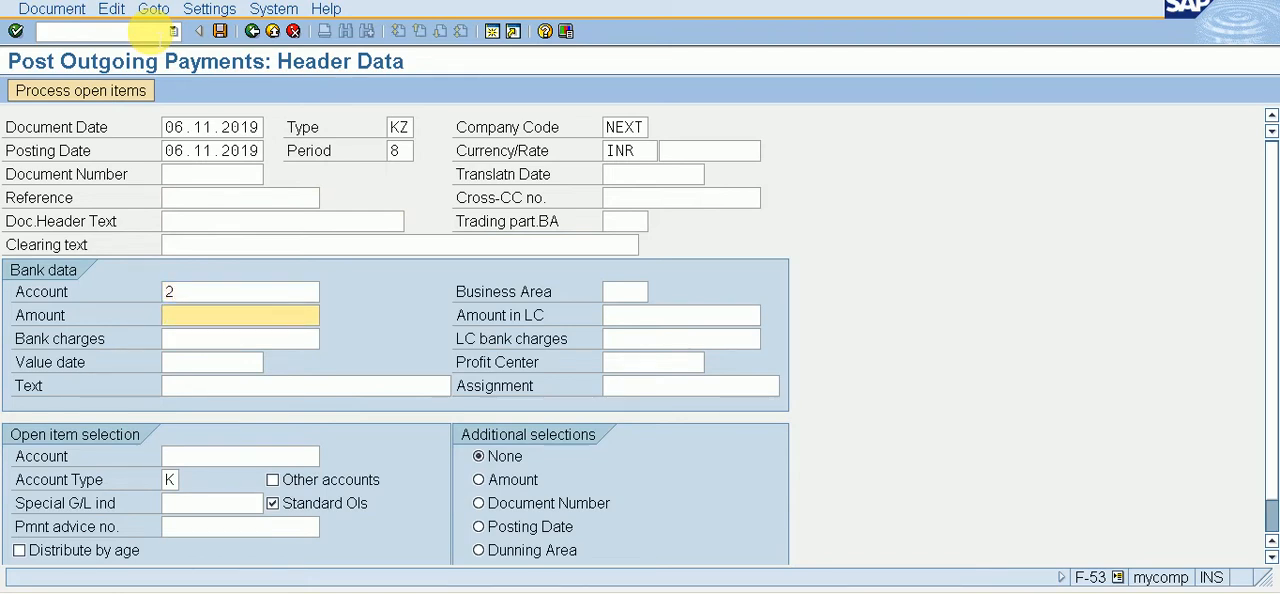
pyautogui.press('F4')
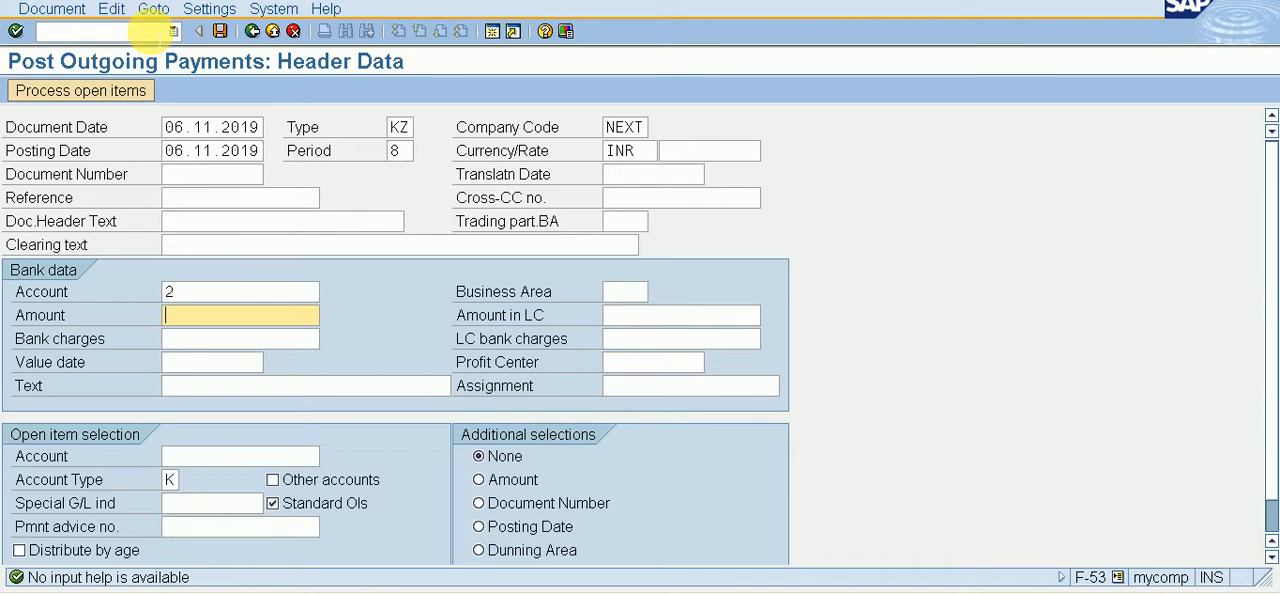
pyautogui.write('1')
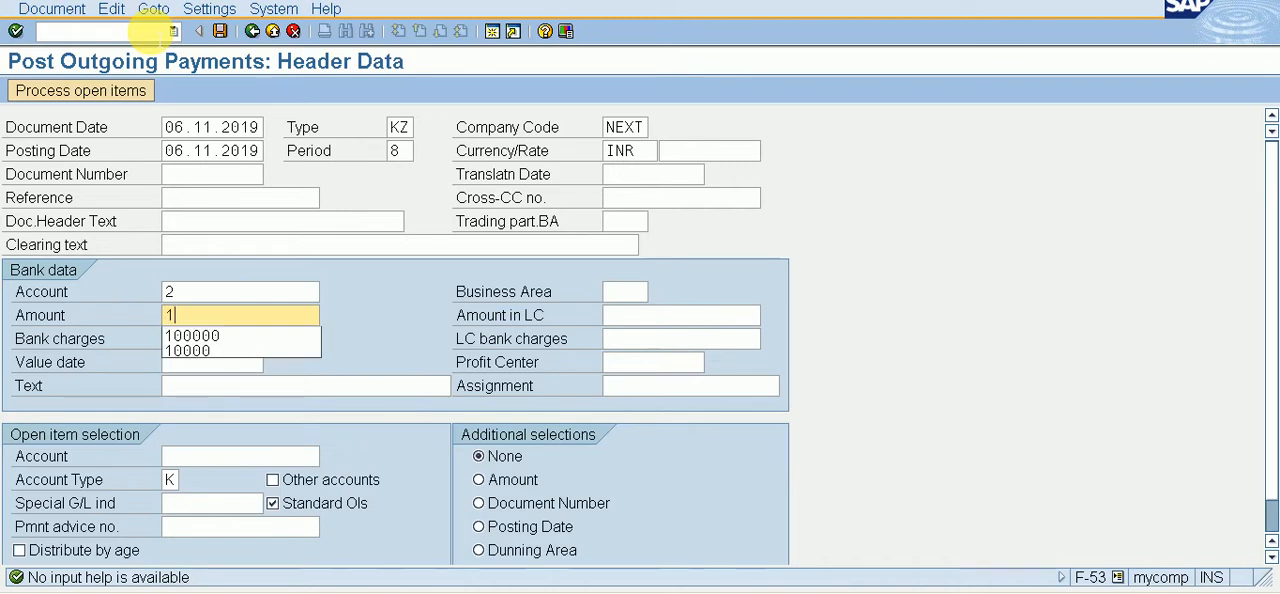
pyautogui.write('5000')
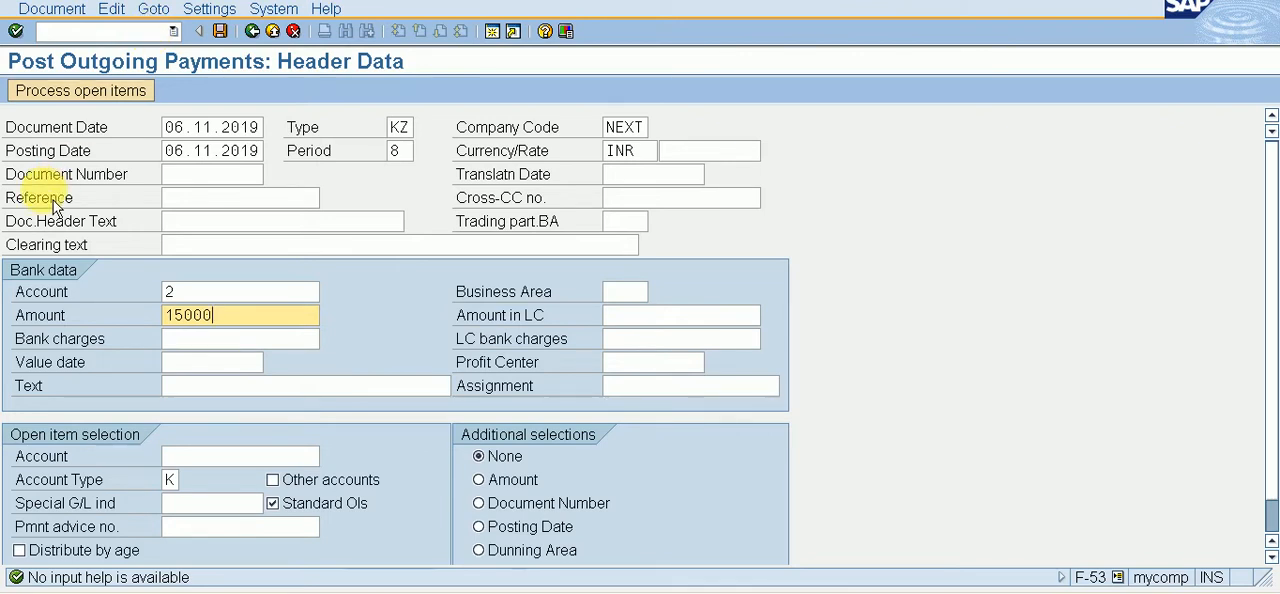
# Step: Set the value date in the bank data to 06.11.2019
pyautogui.click(218, 458)
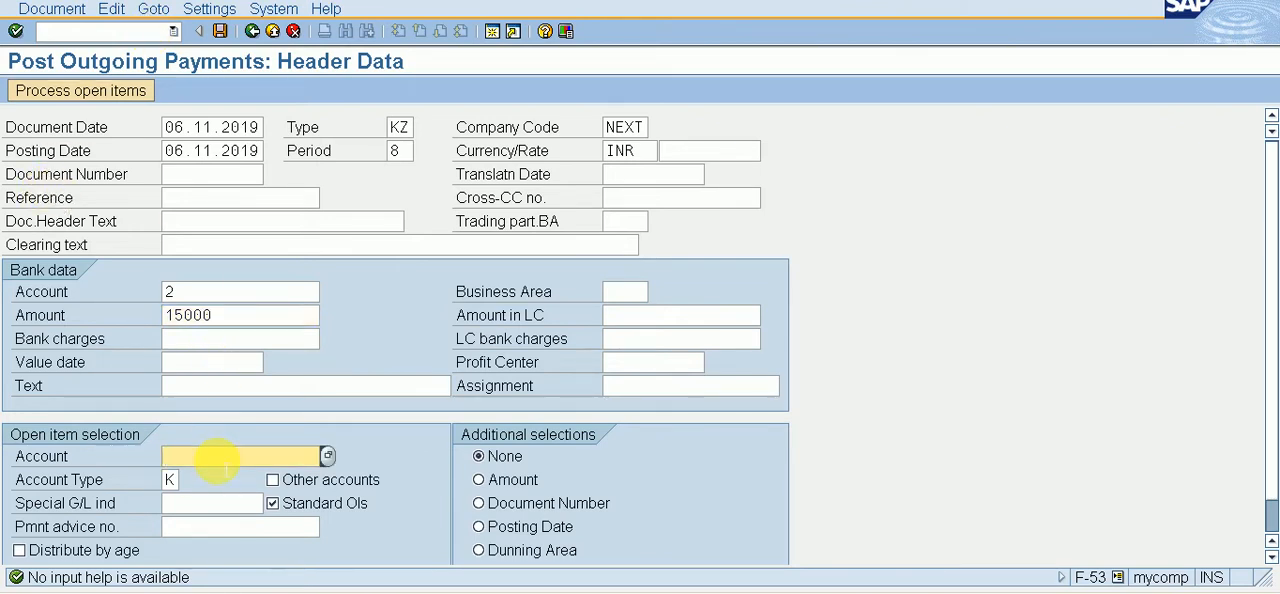
pyautogui.click(245, 363)
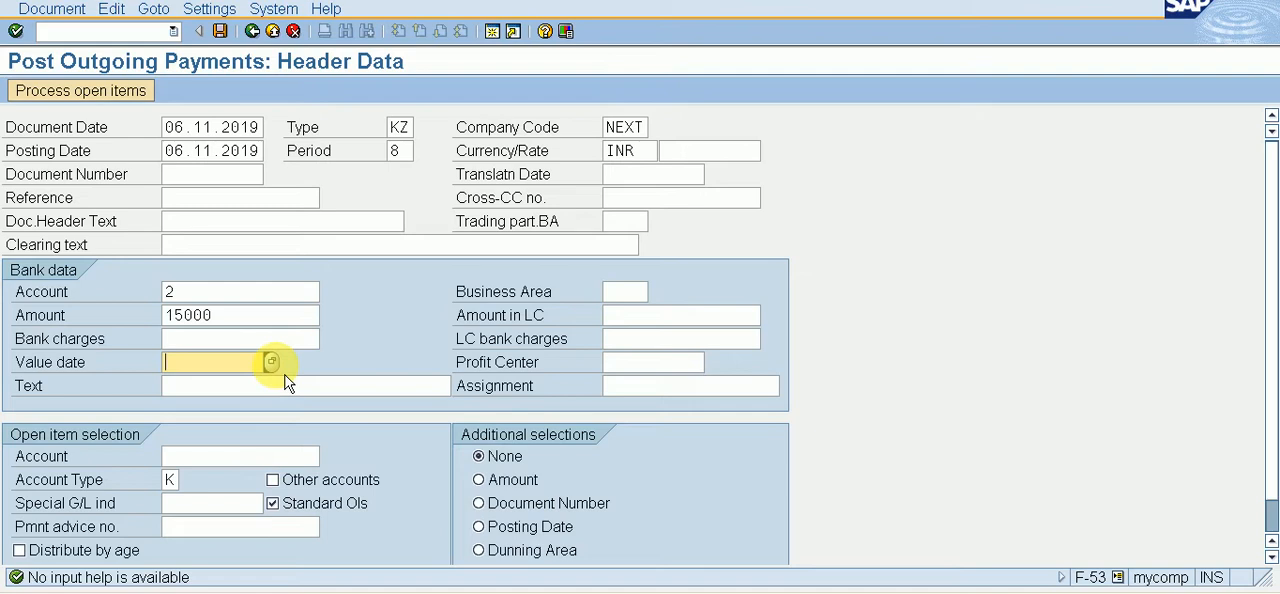
pyautogui.click(271, 362)
pyautogui.press('Return')
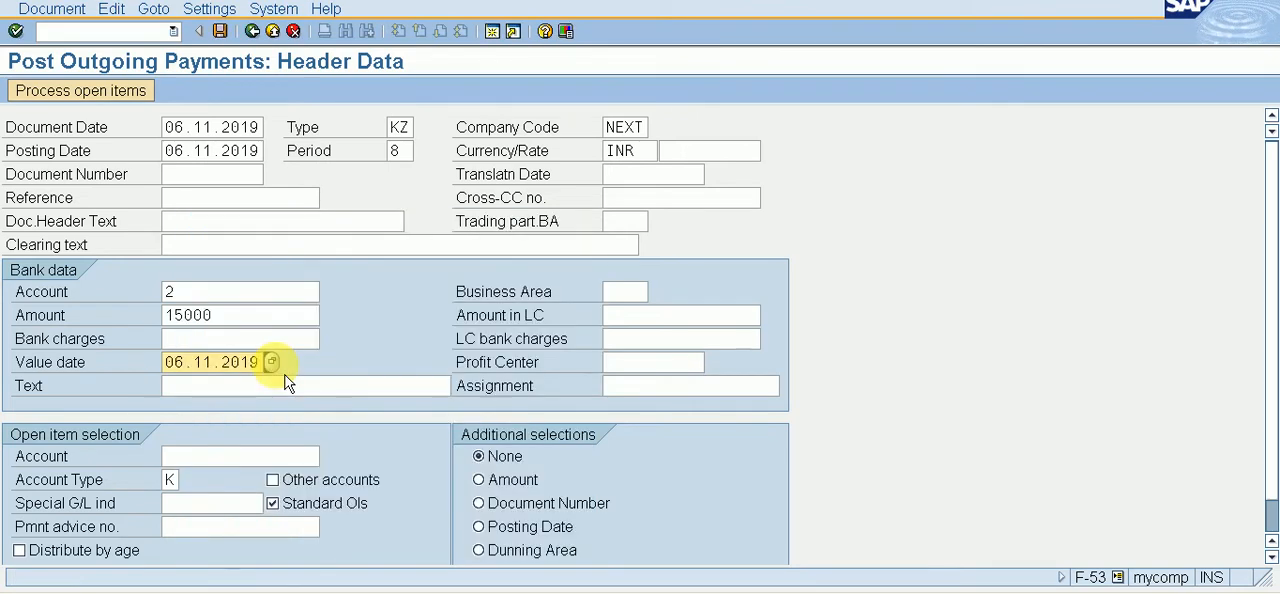
# Step: Look up the vendors by country and company code and pick XYZ LTD. as the open item account
pyautogui.click(258, 456)
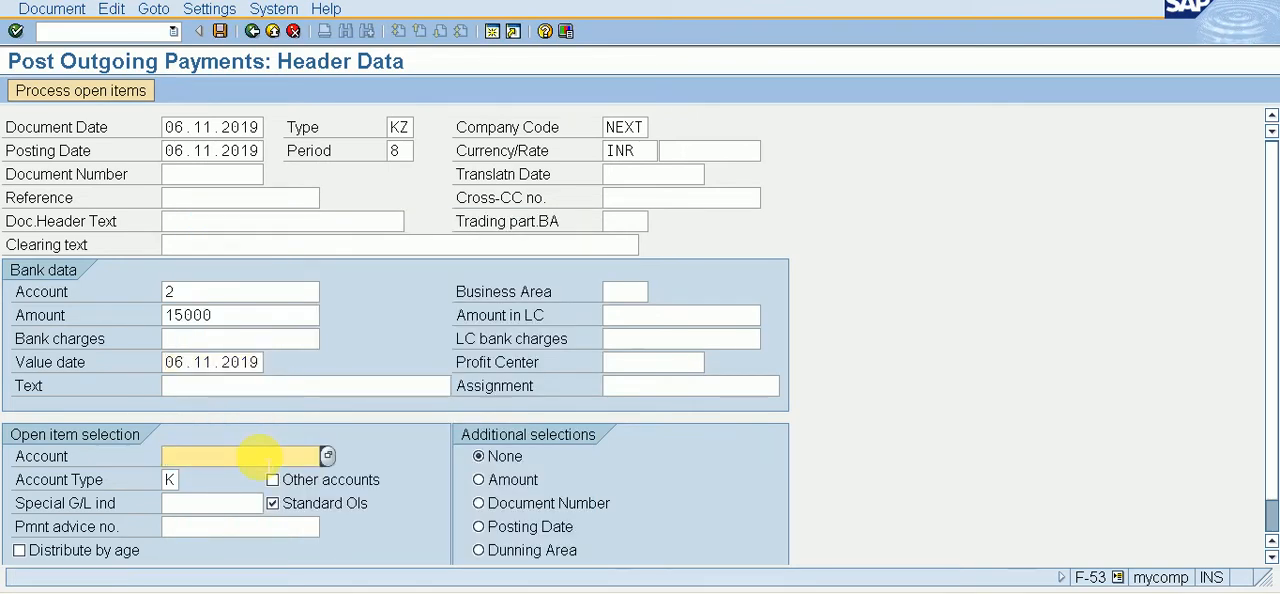
pyautogui.press('F4')
pyautogui.press('F4')
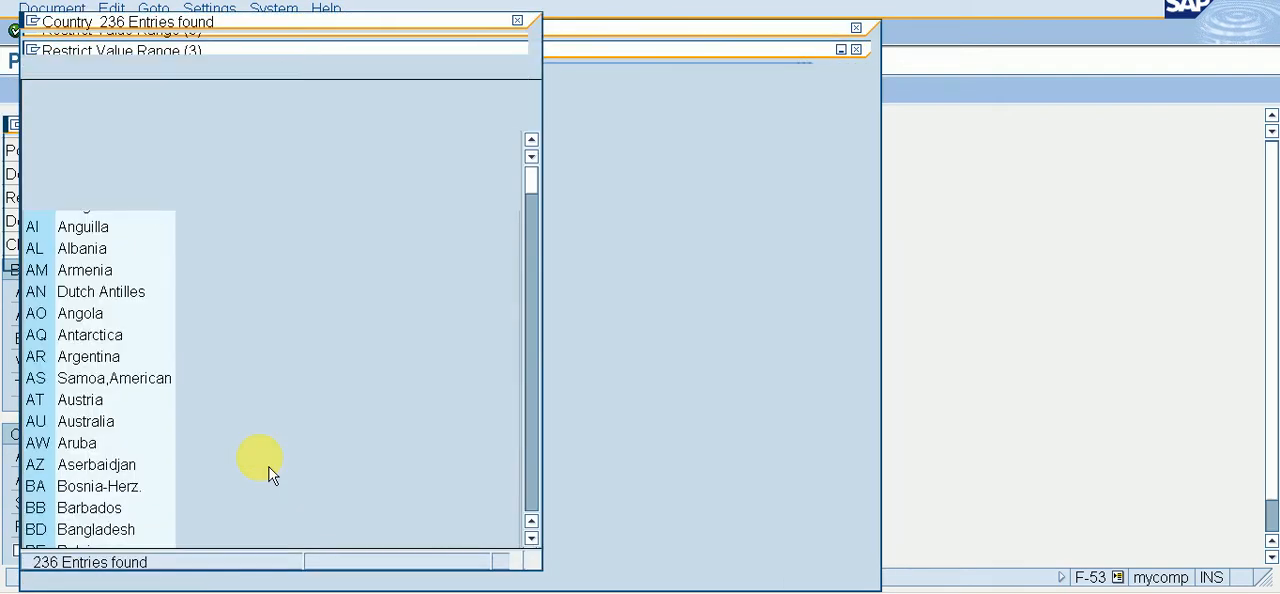
pyautogui.press('F12')
pyautogui.press('Return')
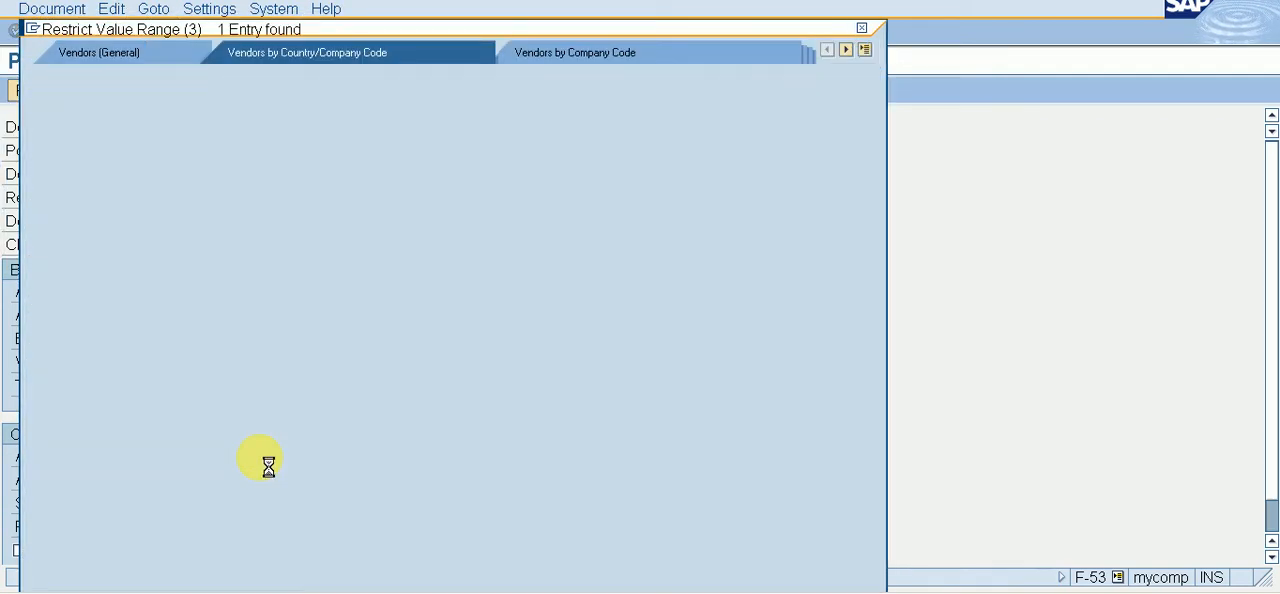
pyautogui.press('Return')
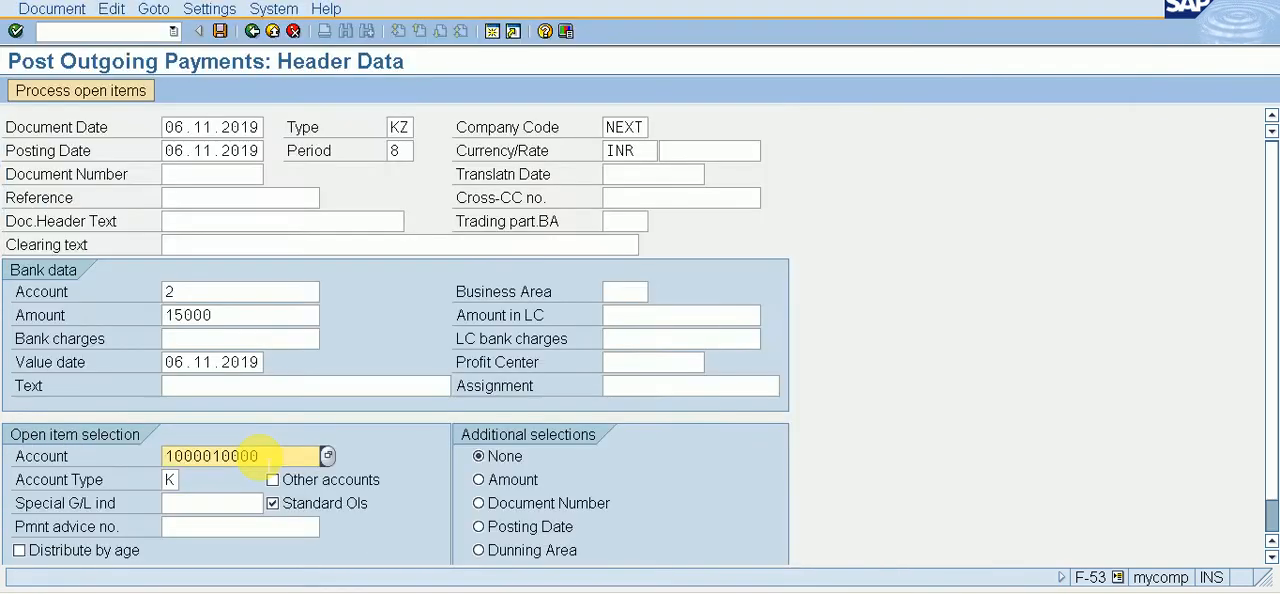
# Step: Process the open items of XYZ LTD. and assign 5000 INR of the 20000 INR invoice as a residual item
pyautogui.click(85, 91)
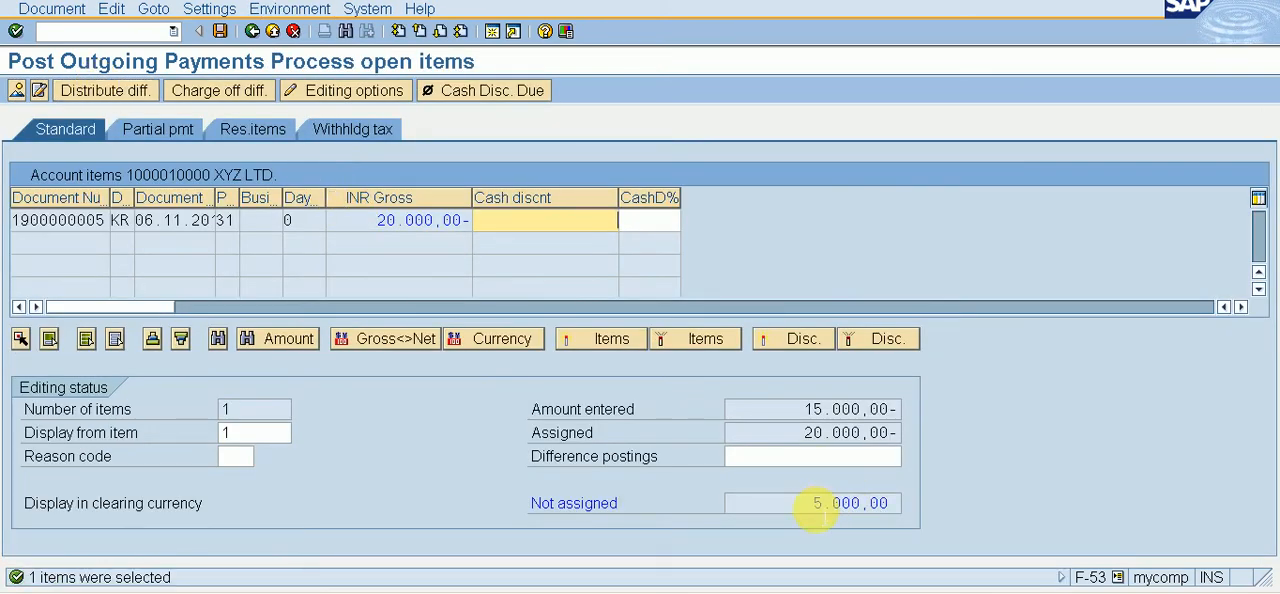
pyautogui.click(260, 138)
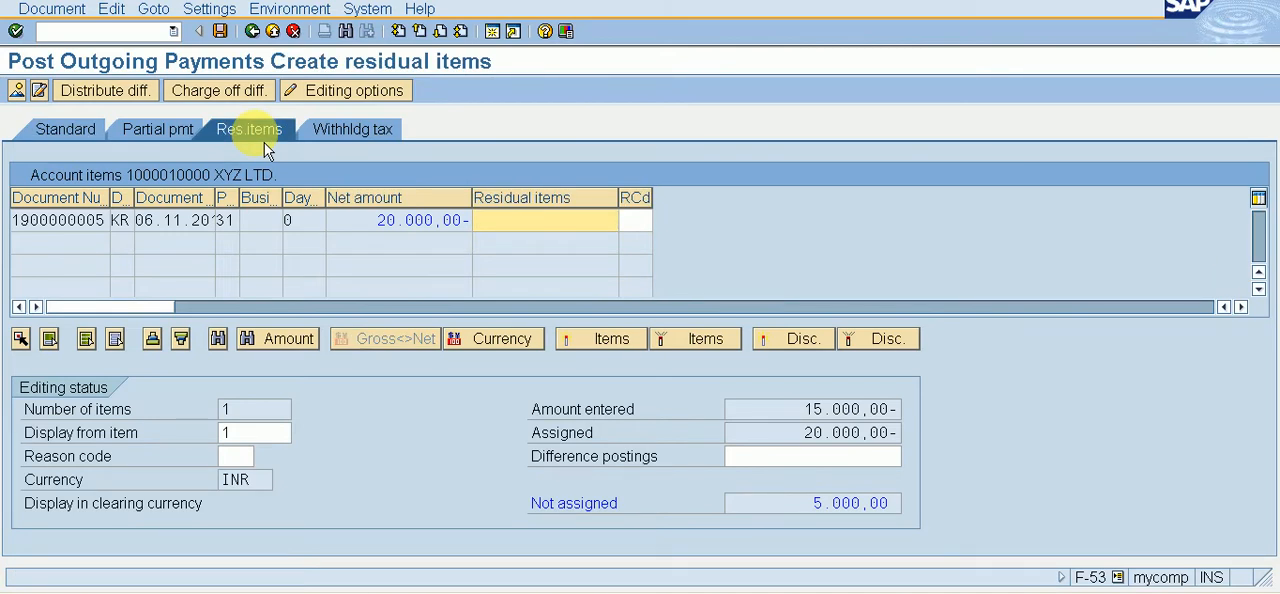
pyautogui.doubleClick(565, 224)
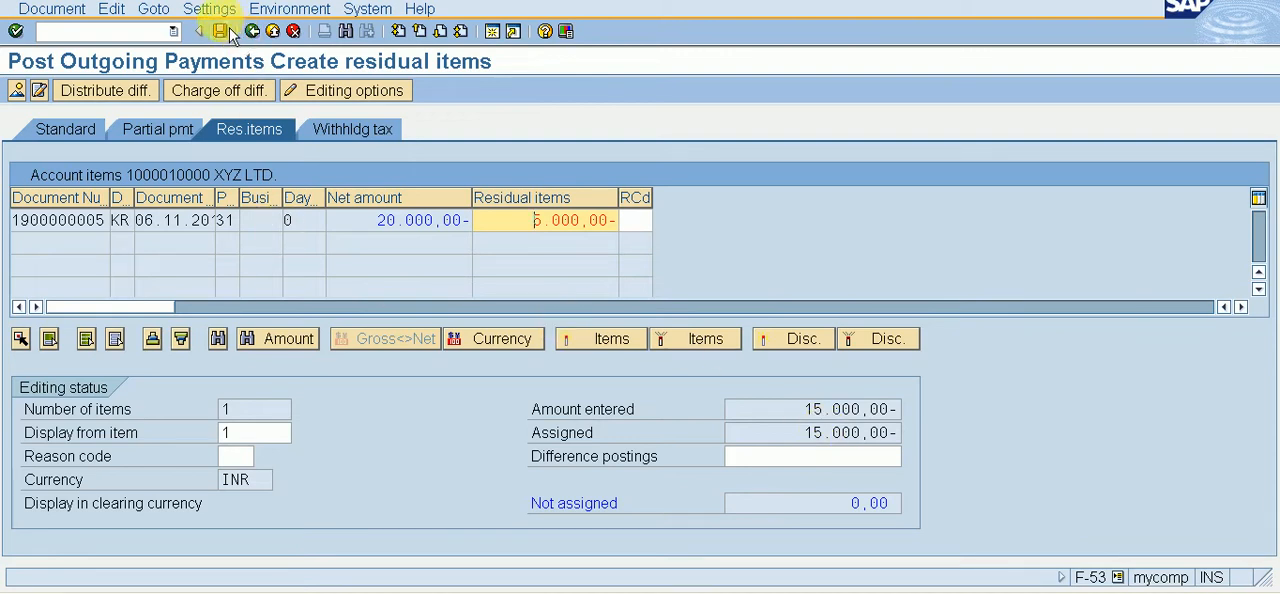
# Step: Simulate the payment, enter VENDOR PAYMENT as the text of the residual vendor item, and post the document
pyautogui.click(48, 10)
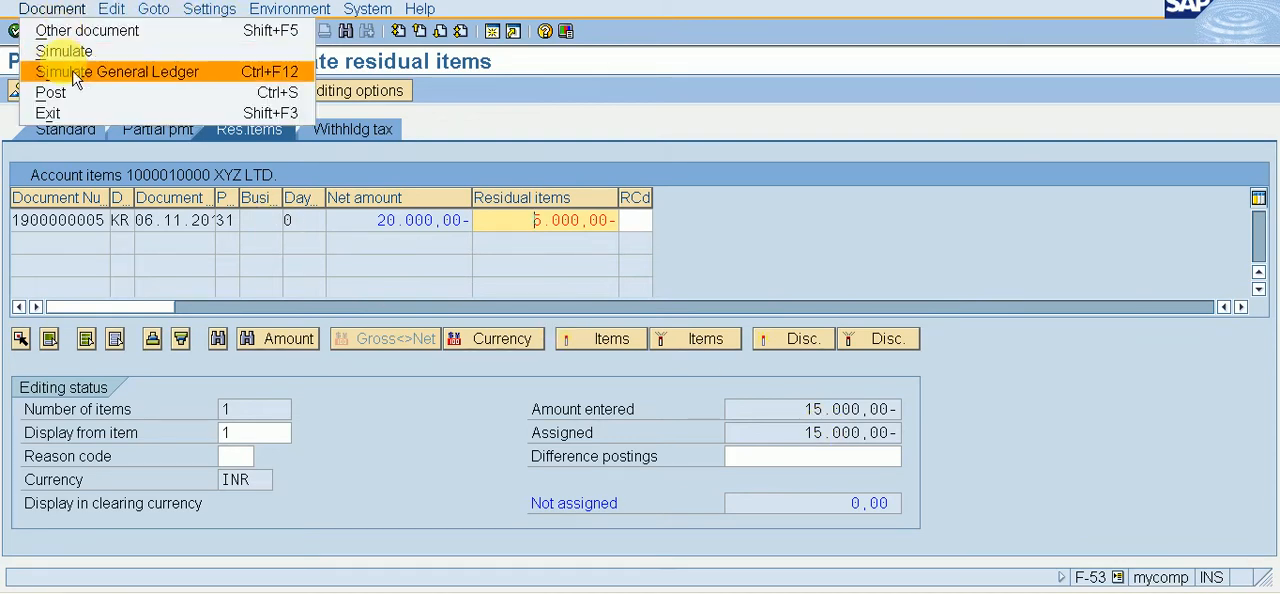
pyautogui.click(64, 51)
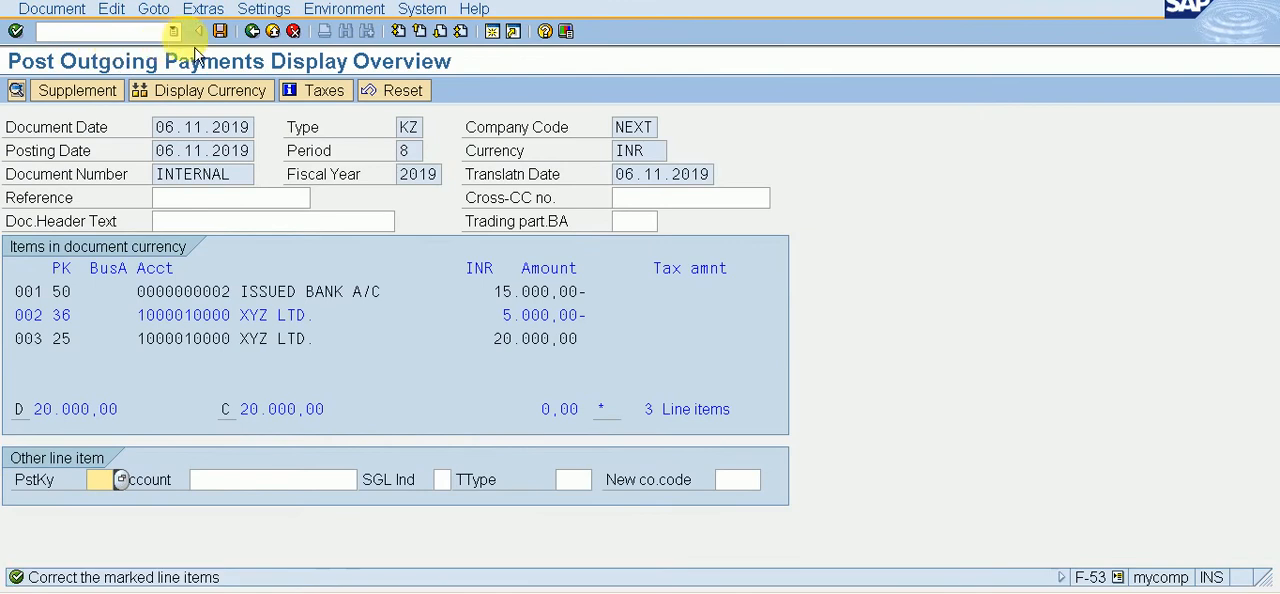
pyautogui.doubleClick(296, 322)
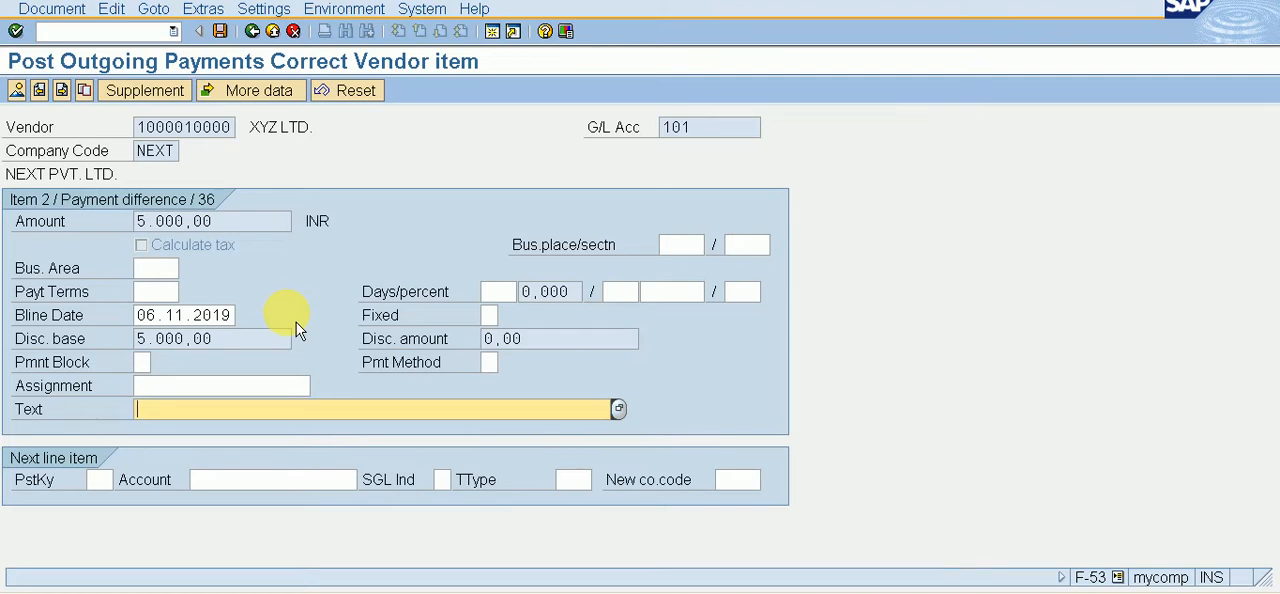
pyautogui.write('VENDOR PA')
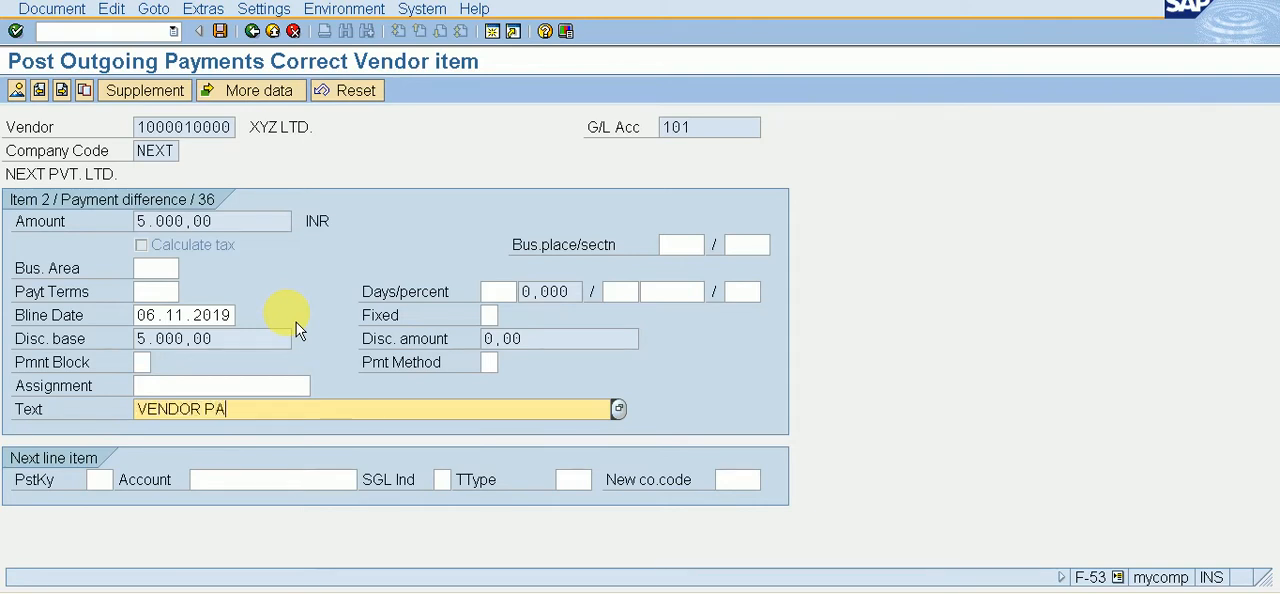
pyautogui.write('YMENT')
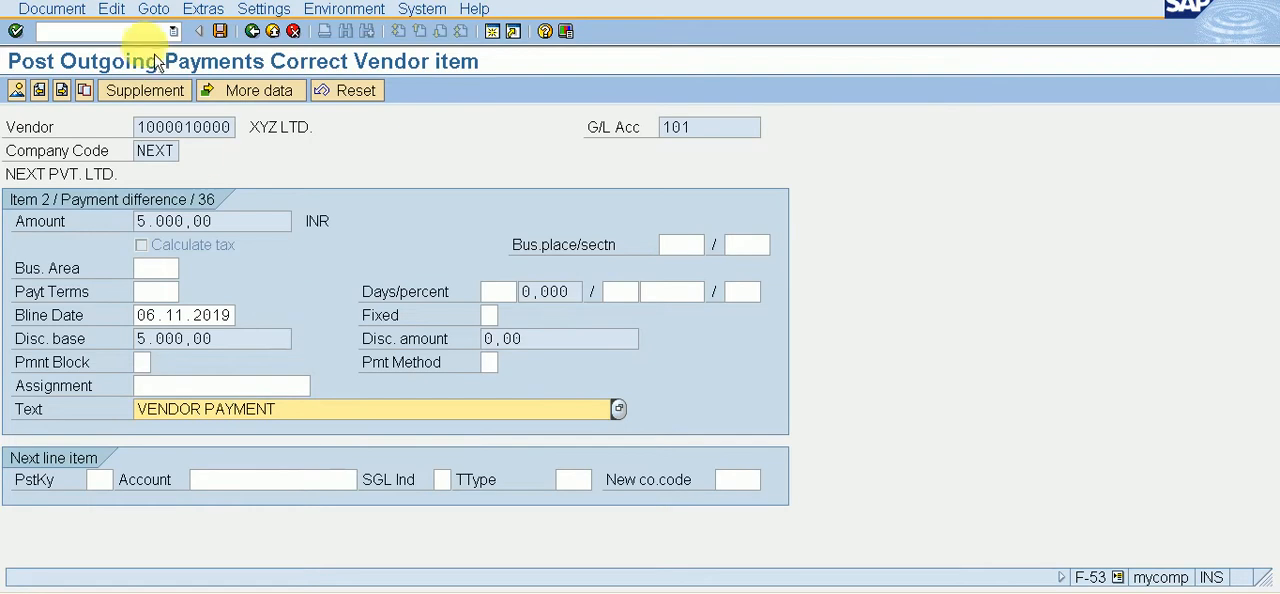
pyautogui.click(221, 32)
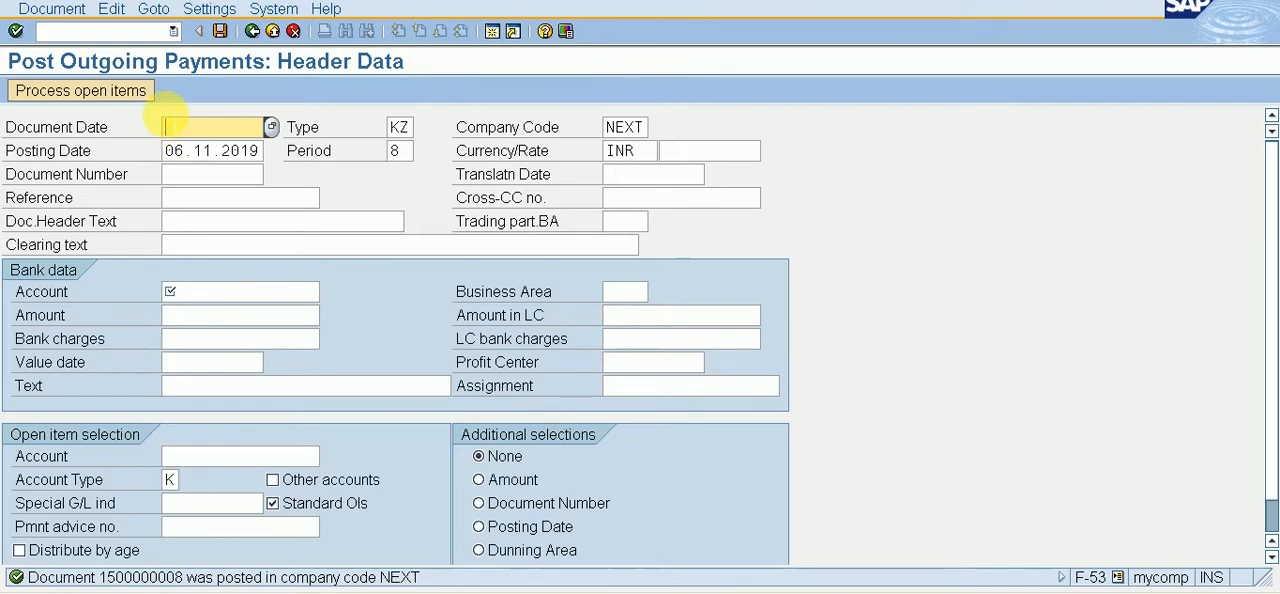
# Step: Open transaction OBBE for company code NEXT to review the reason codes for payment differences
pyautogui.click(107, 36)
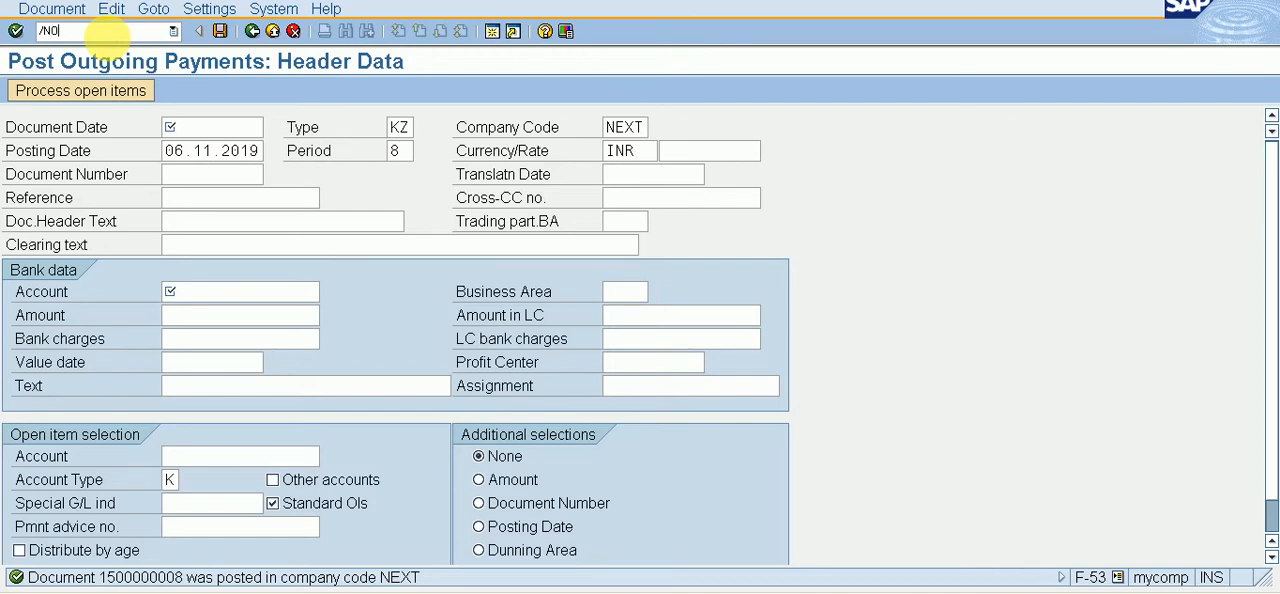
pyautogui.write('/N08')
pyautogui.press('Return')
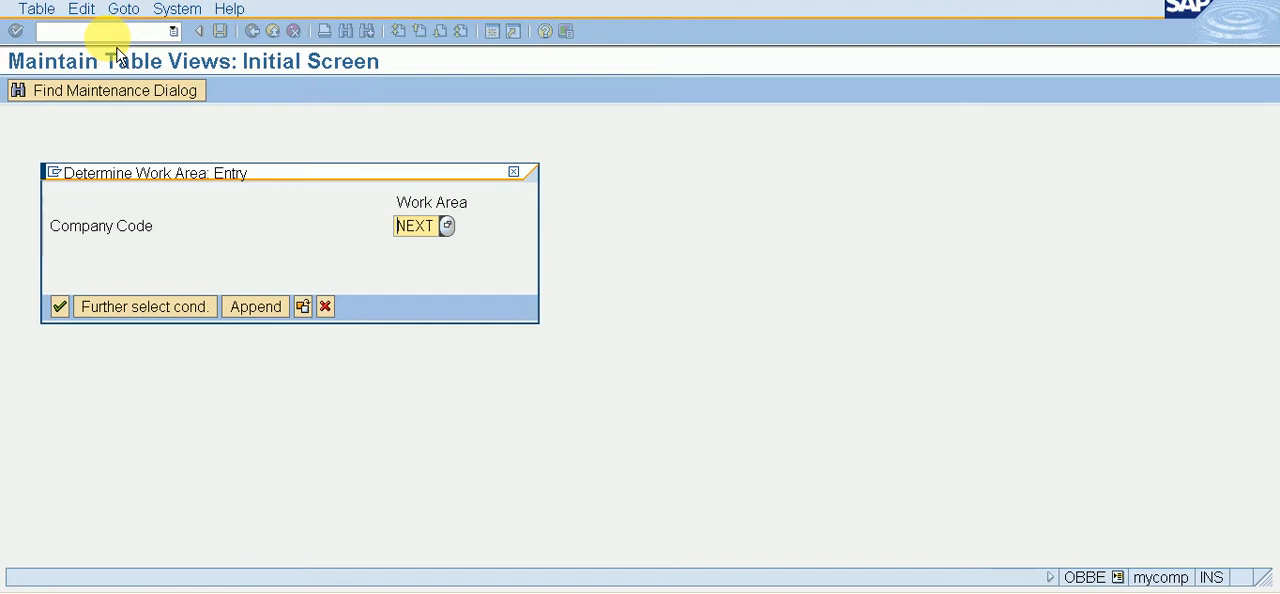
pyautogui.press('Return')
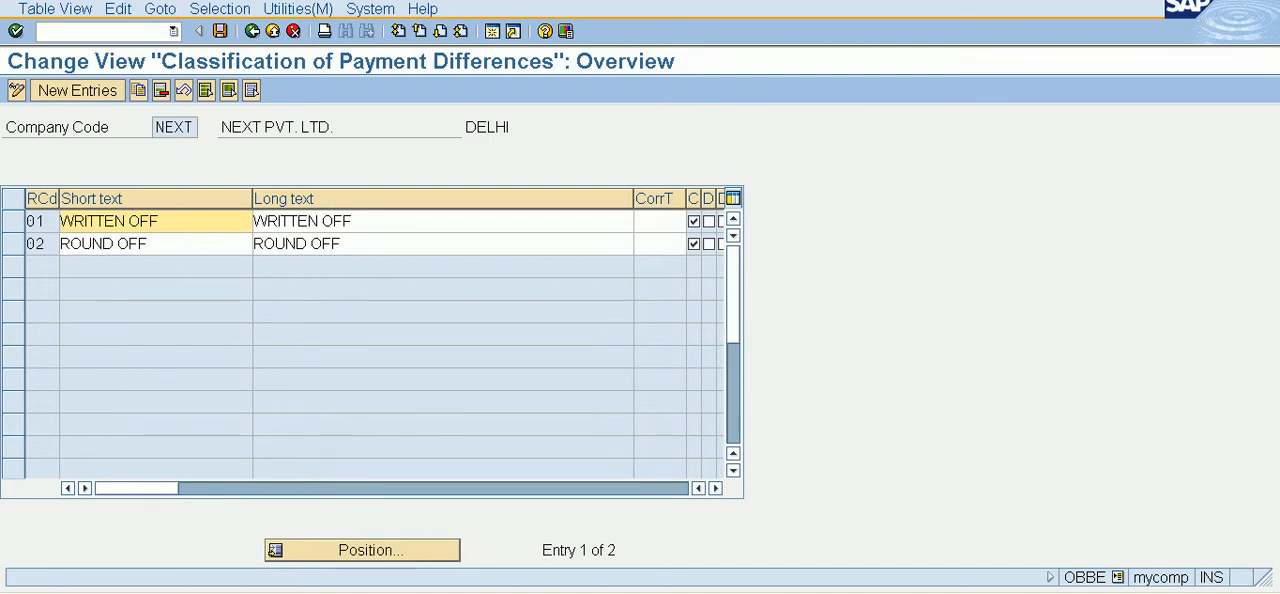
# Step: Open transaction OBXL for chart of accounts NEXT to review the accounts assigned to payment difference reason codes
pyautogui.click(160, 34)
pyautogui.write('/NOB')
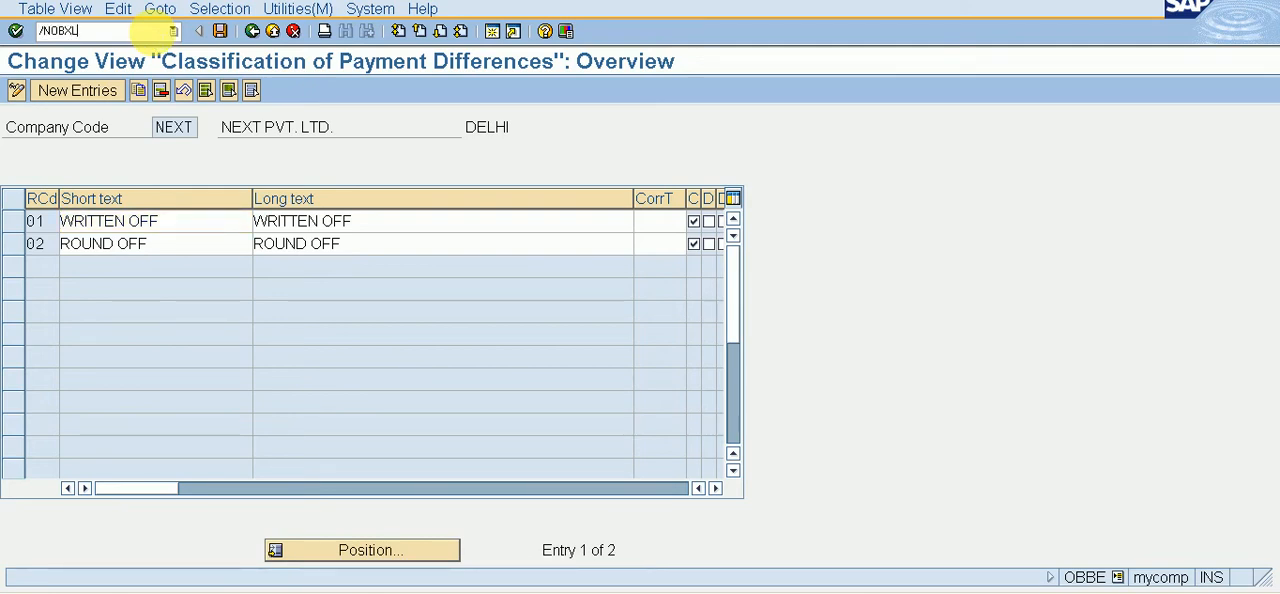
pyautogui.write('XL')
pyautogui.press('Return')
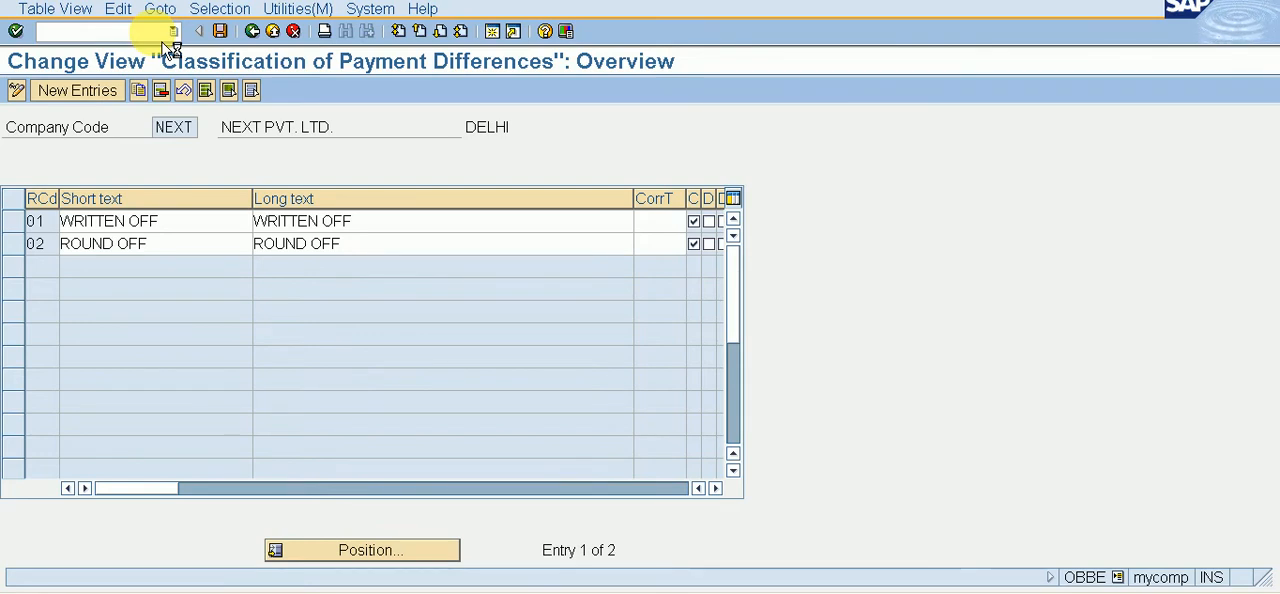
pyautogui.press('Return')
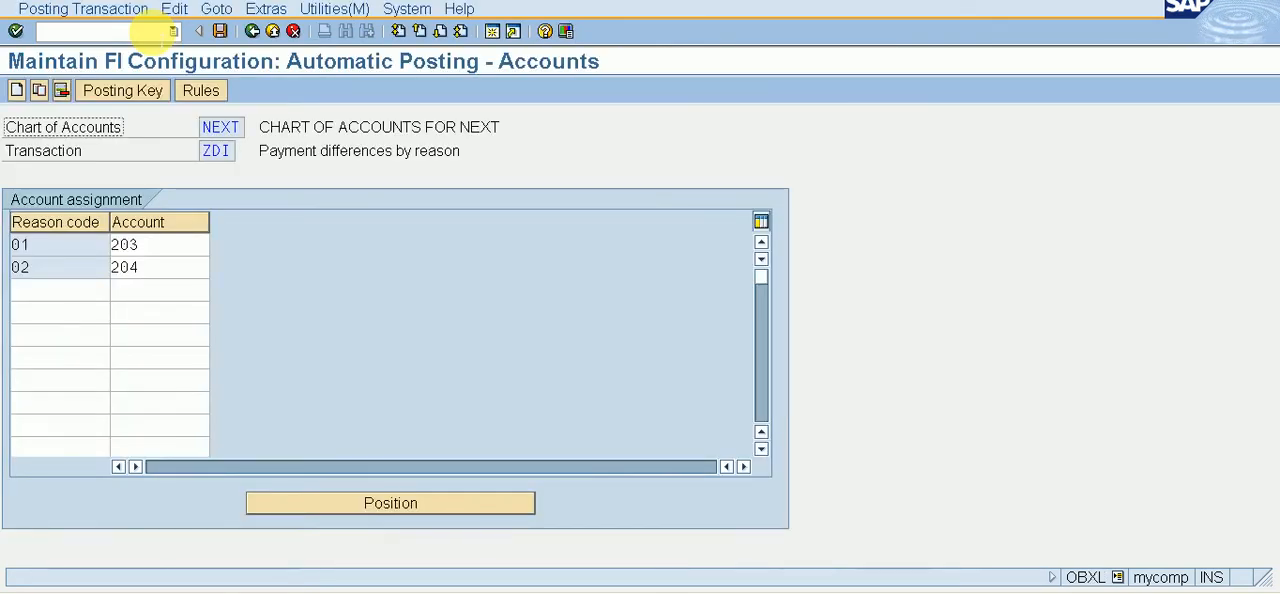
# Step: Look through the possible G/L accounts in chart of accounts NEXT for reason code 01, including WRITTEN OFF and ROUND OFF
pyautogui.click(190, 244)
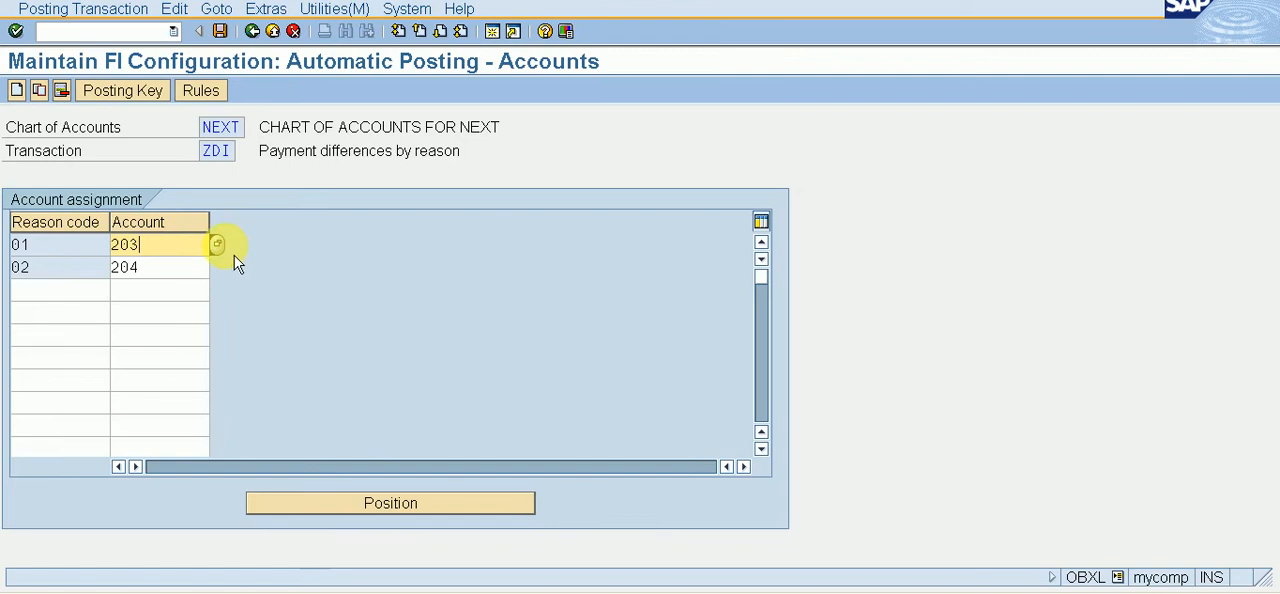
pyautogui.click(217, 245)
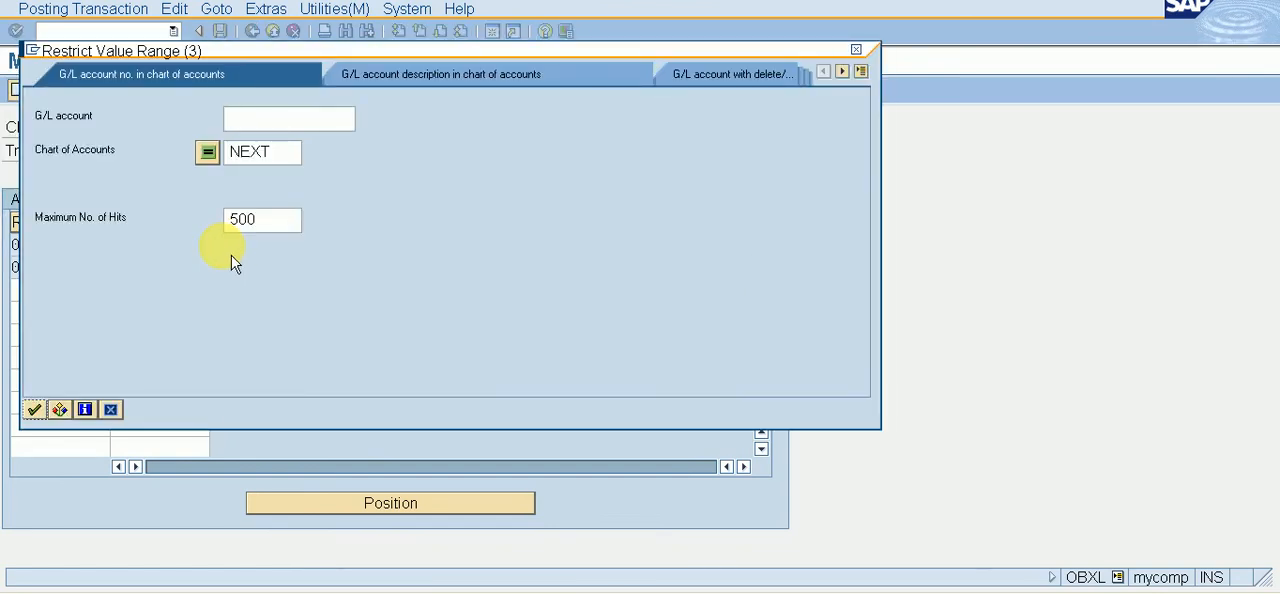
pyautogui.press('Return')
pyautogui.press('Down')
pyautogui.press('Down')
pyautogui.press('Down')
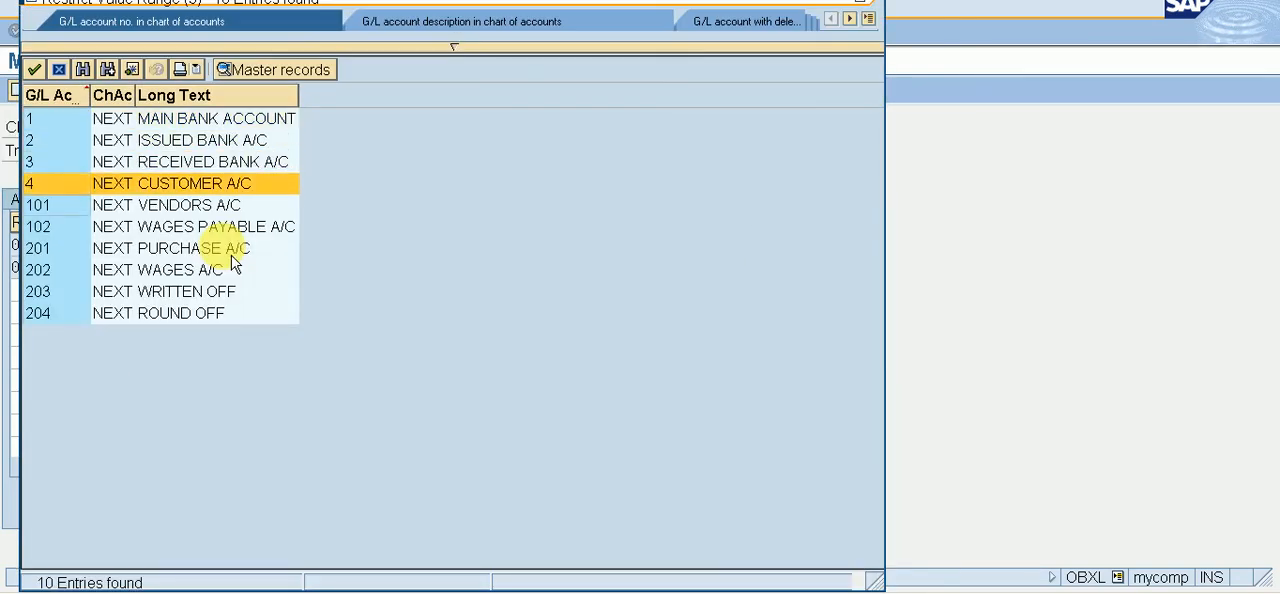
pyautogui.press('Down')
pyautogui.press('Down')
pyautogui.press('Down')
pyautogui.press('Down')
pyautogui.press('Down')
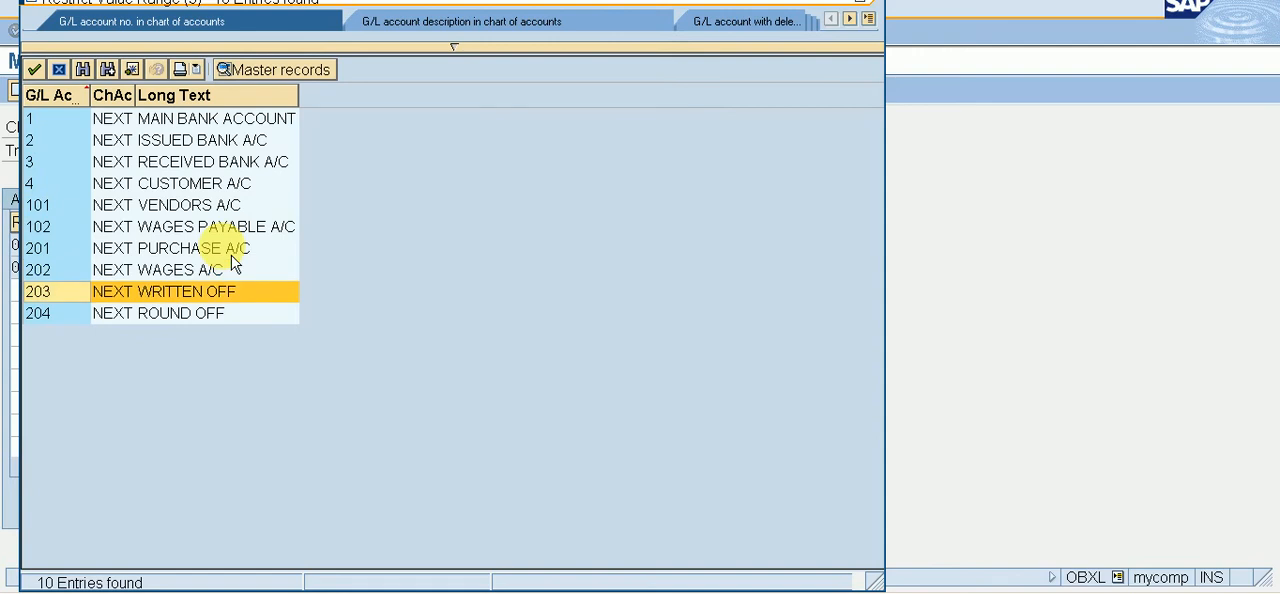
pyautogui.press('Down')
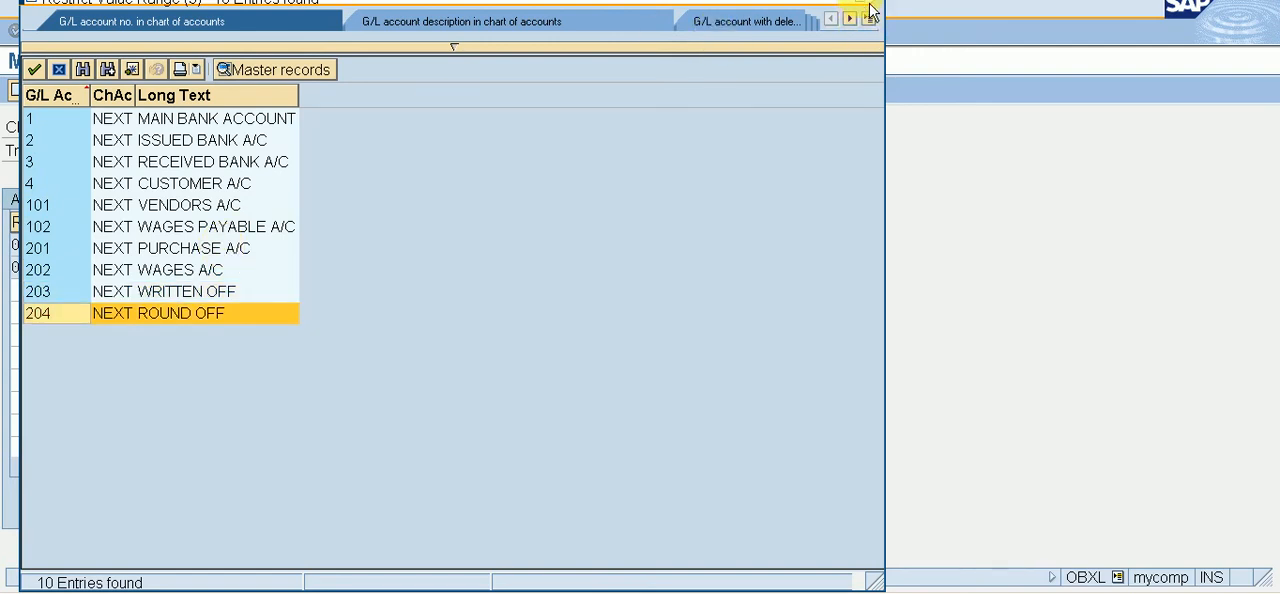
pyautogui.press('Return')
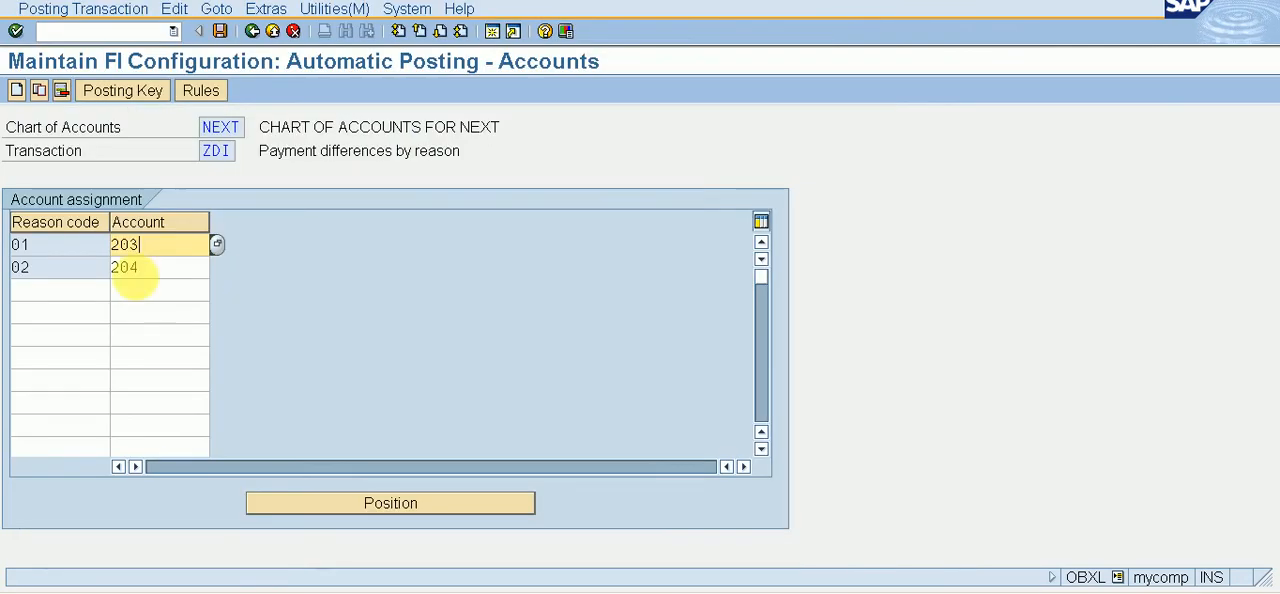
# Step: Open transaction FS00 to edit G/L accounts centrally
pyautogui.click(106, 31)
pyautogui.write('/')
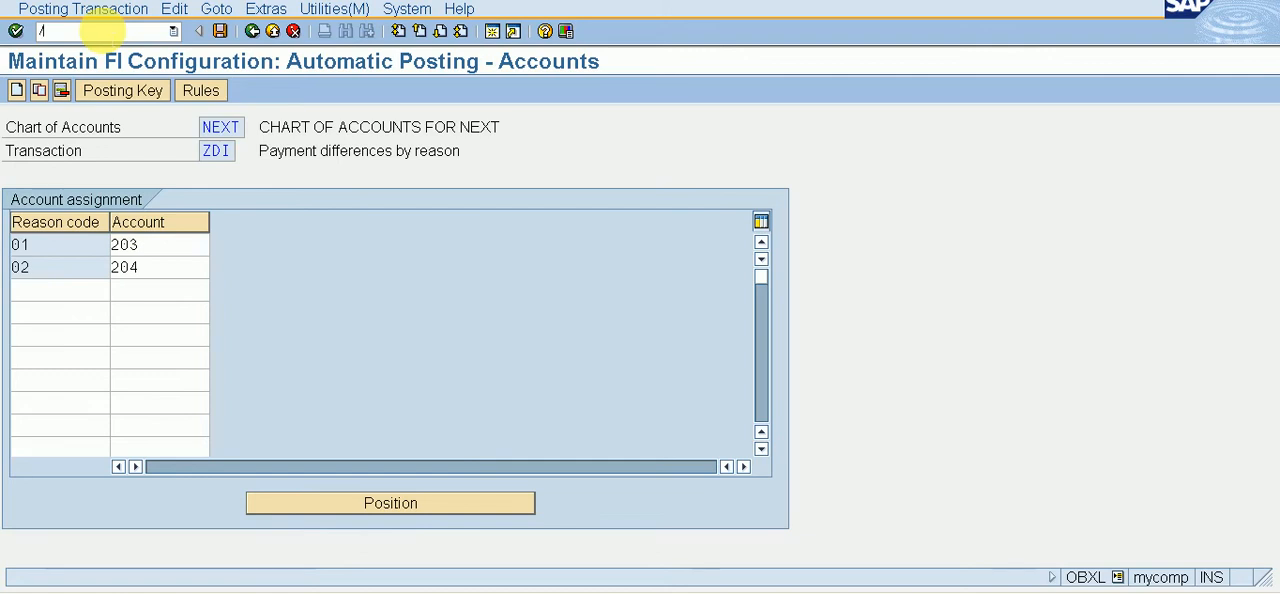
pyautogui.write('NFS')
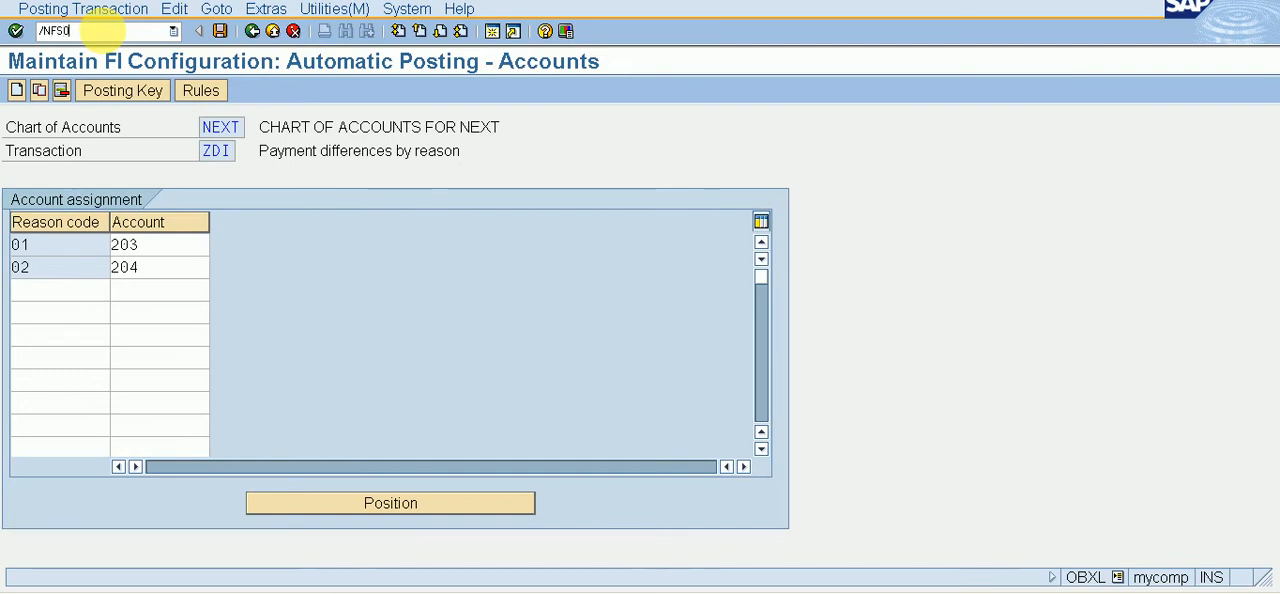
pyautogui.write('0')
pyautogui.press('Return')
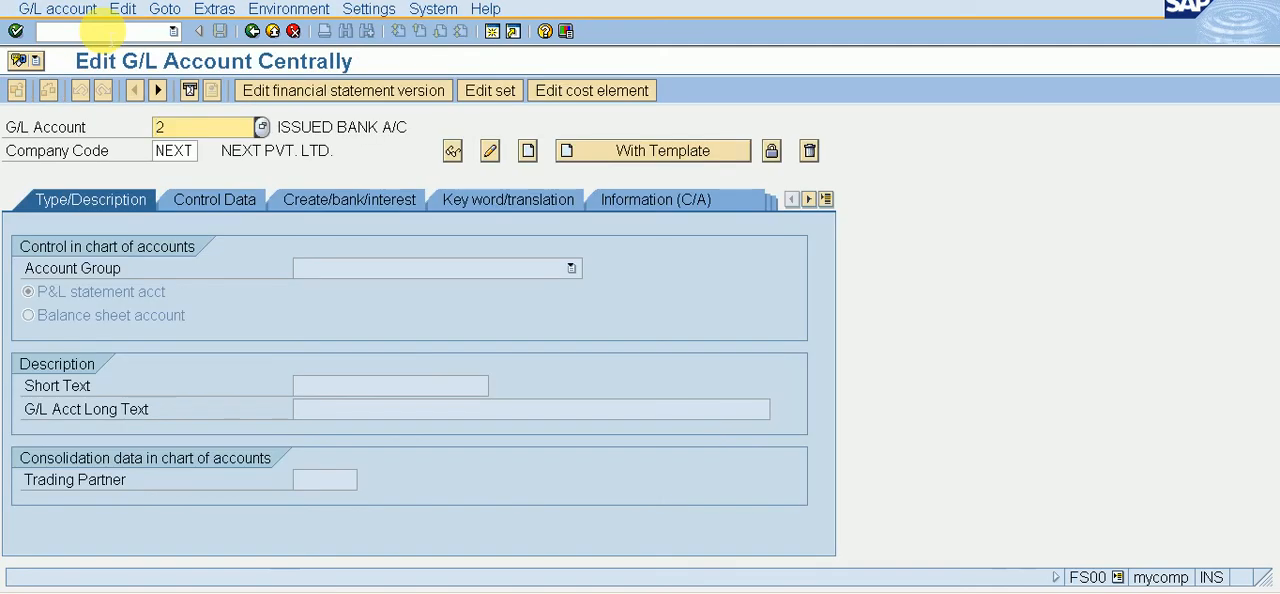
# Step: Set the hierarchy display to show accounts in the navigation tree and restart transaction FS00
pyautogui.click(369, 10)
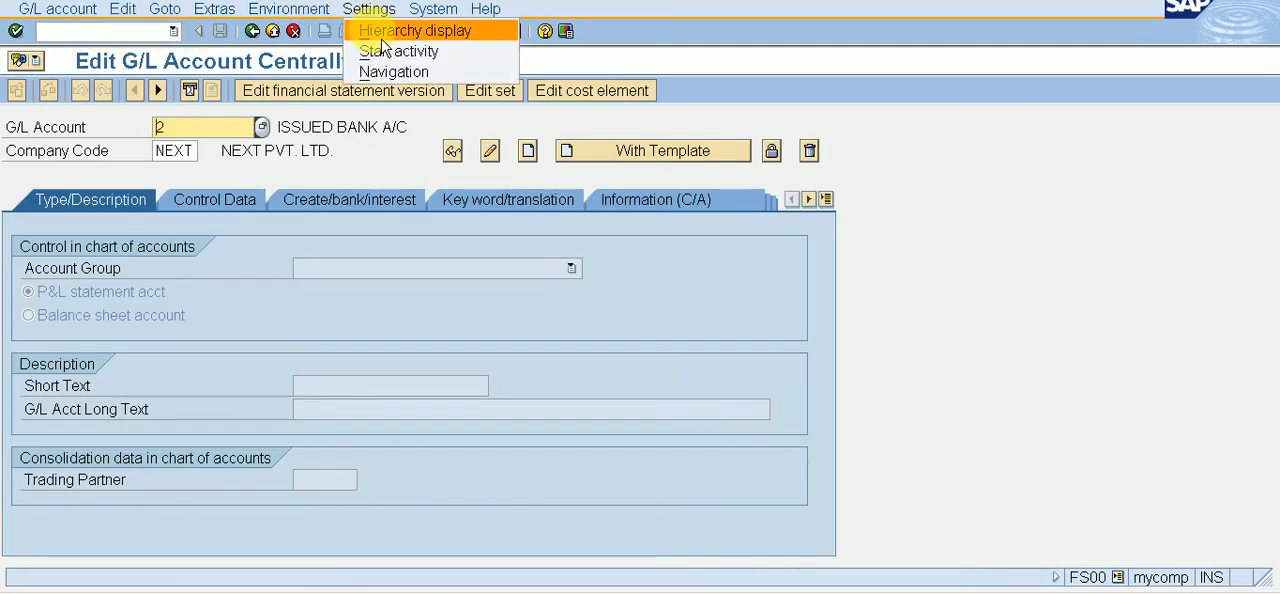
pyautogui.click(378, 27)
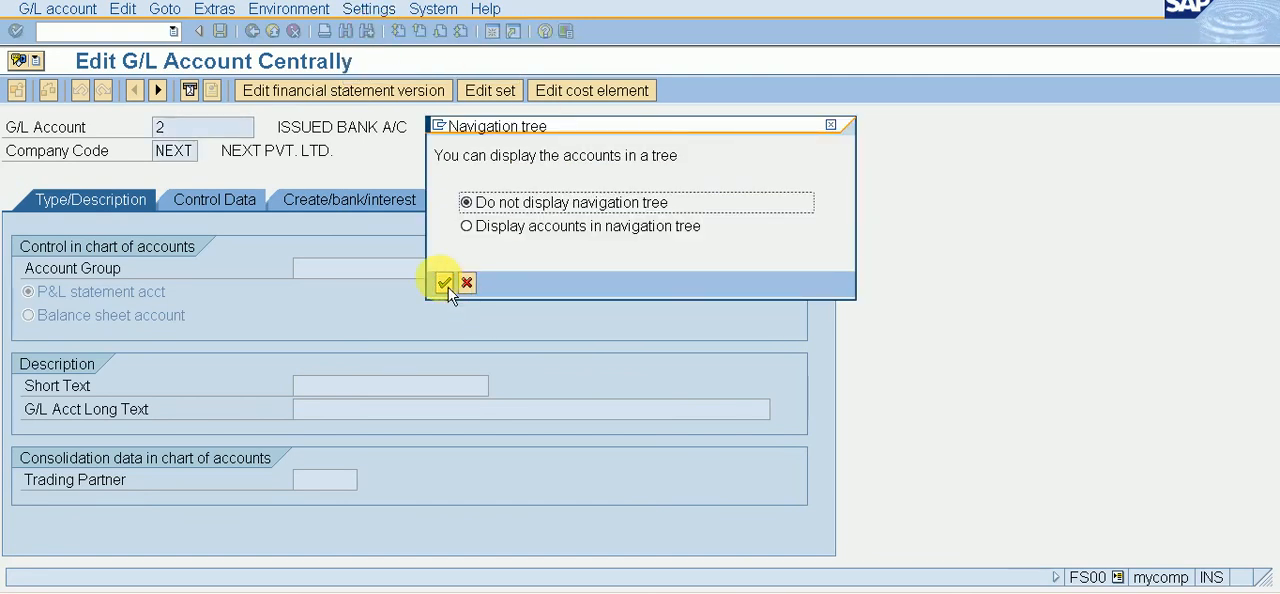
pyautogui.click(468, 228)
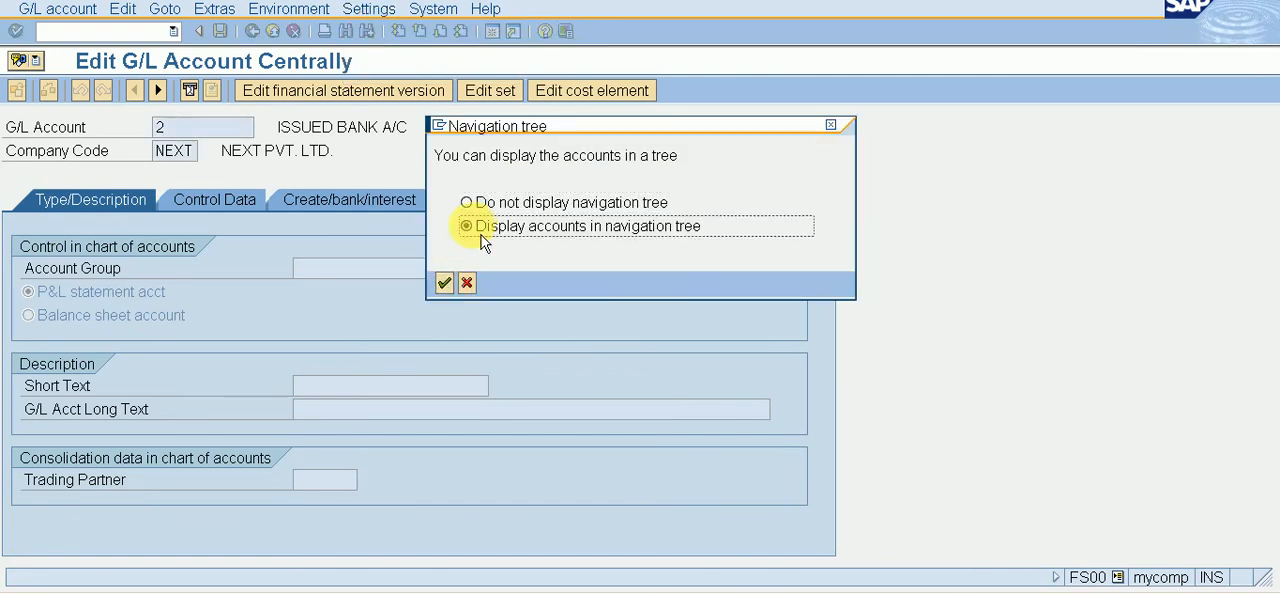
pyautogui.click(444, 283)
pyautogui.press('Return')
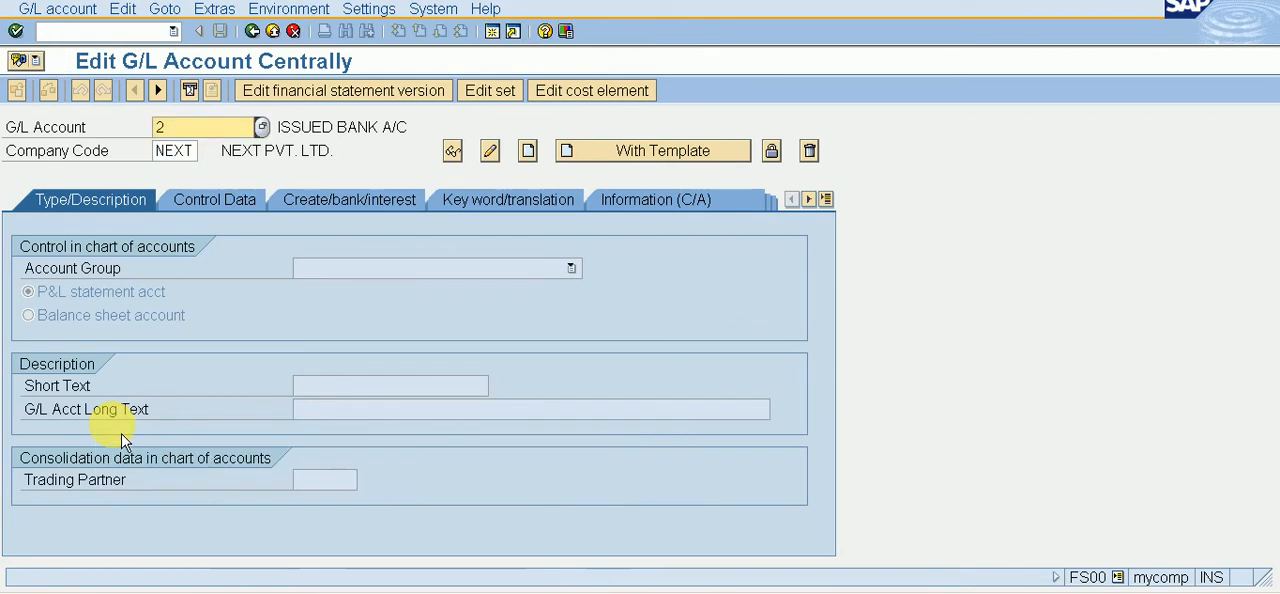
pyautogui.click(134, 30)
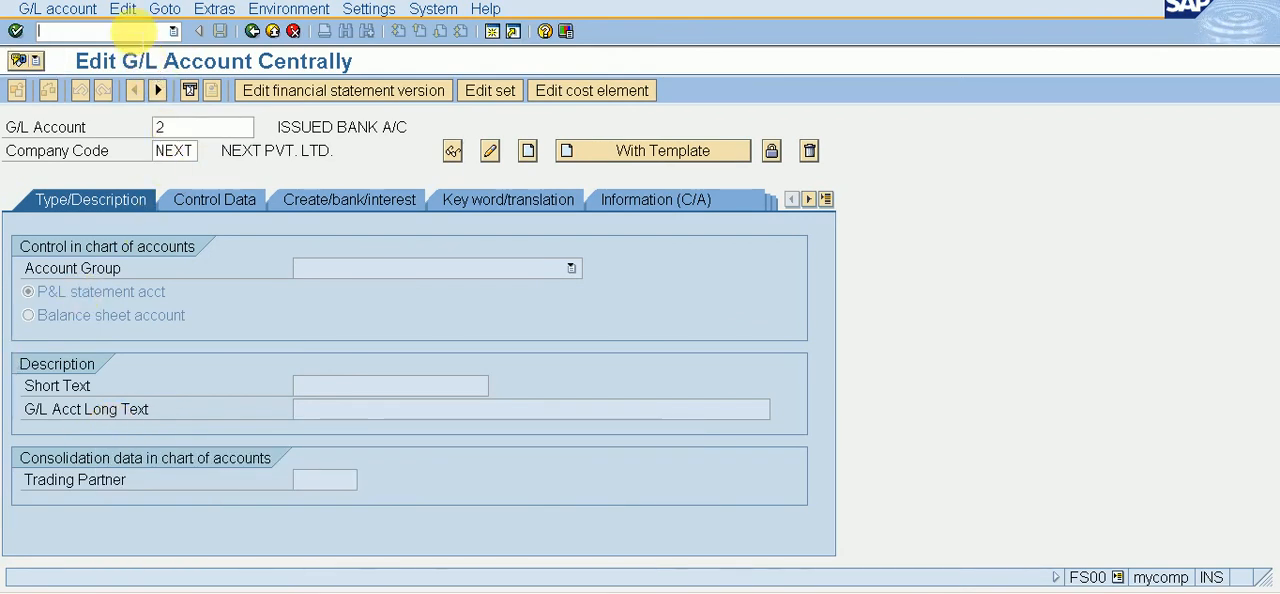
pyautogui.write('/NFS00')
pyautogui.press('Return')
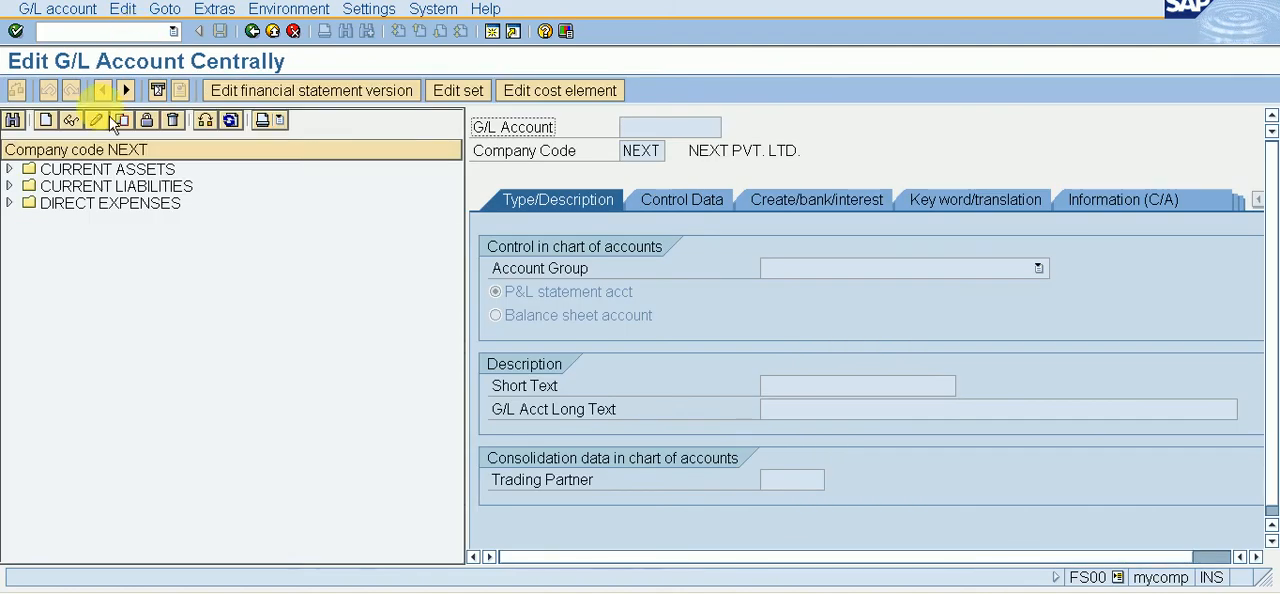
# Step: Expand DIRECT EXPENSES in the account tree of company code NEXT and examine the WRITTEN OFF and ROUND OFF accounts
pyautogui.doubleClick(98, 207)
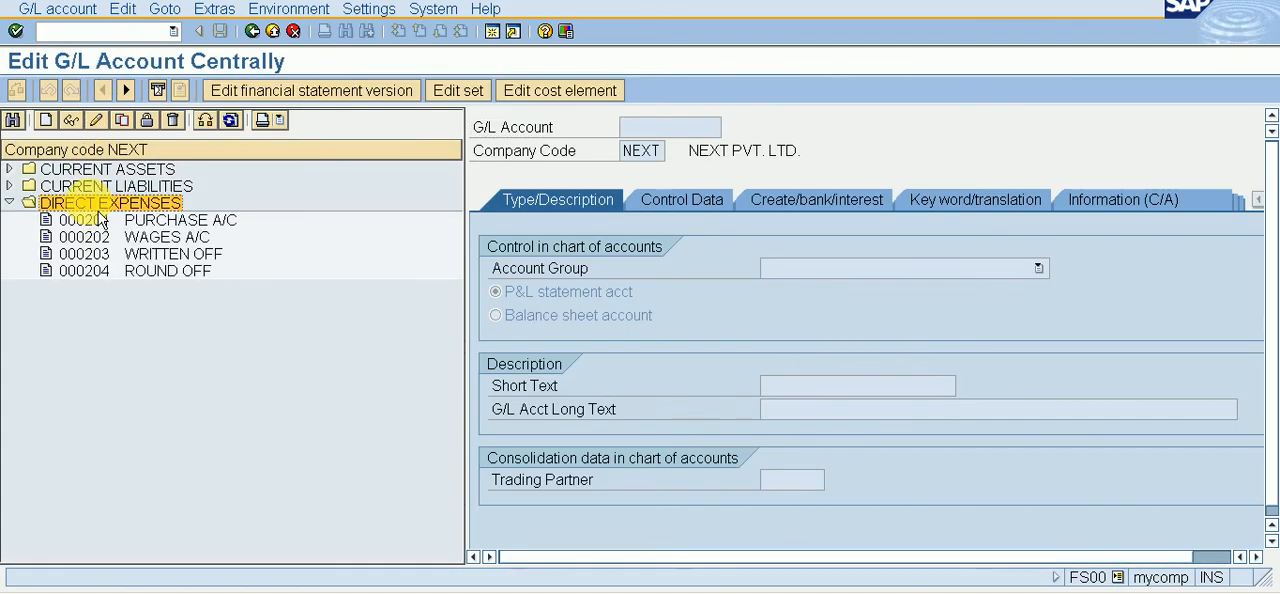
pyautogui.press('Down')
pyautogui.press('Down')
pyautogui.press('Down')
pyautogui.press('Down')
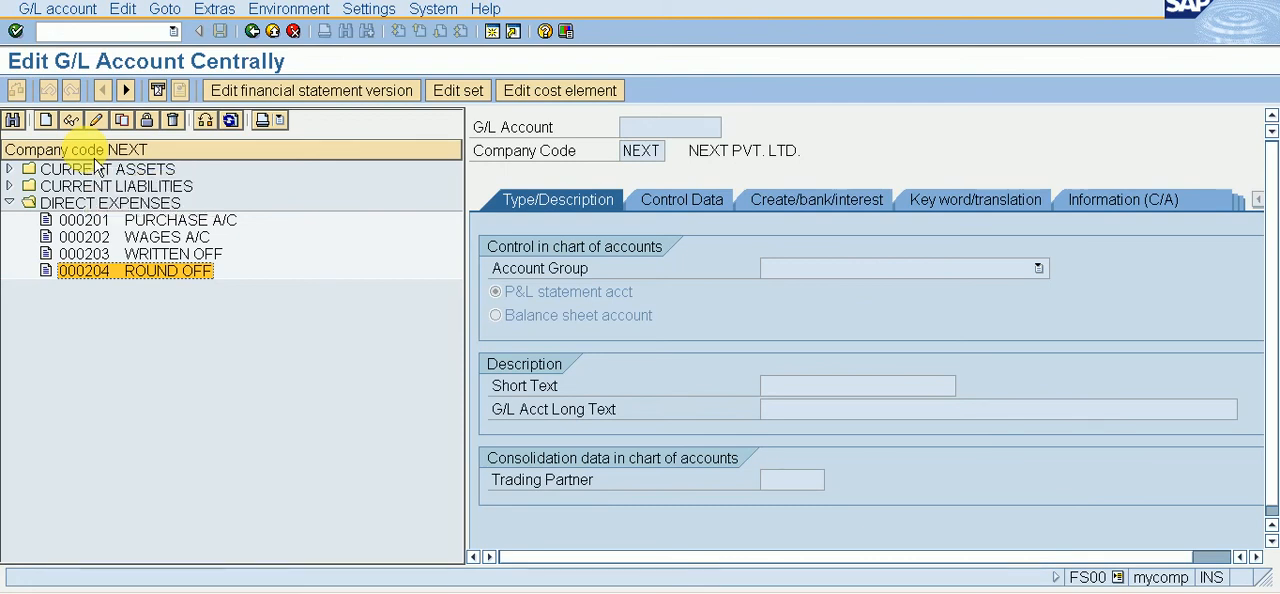
# Step: Open transaction SPRO and display the SAP Reference IMG
pyautogui.click(86, 31)
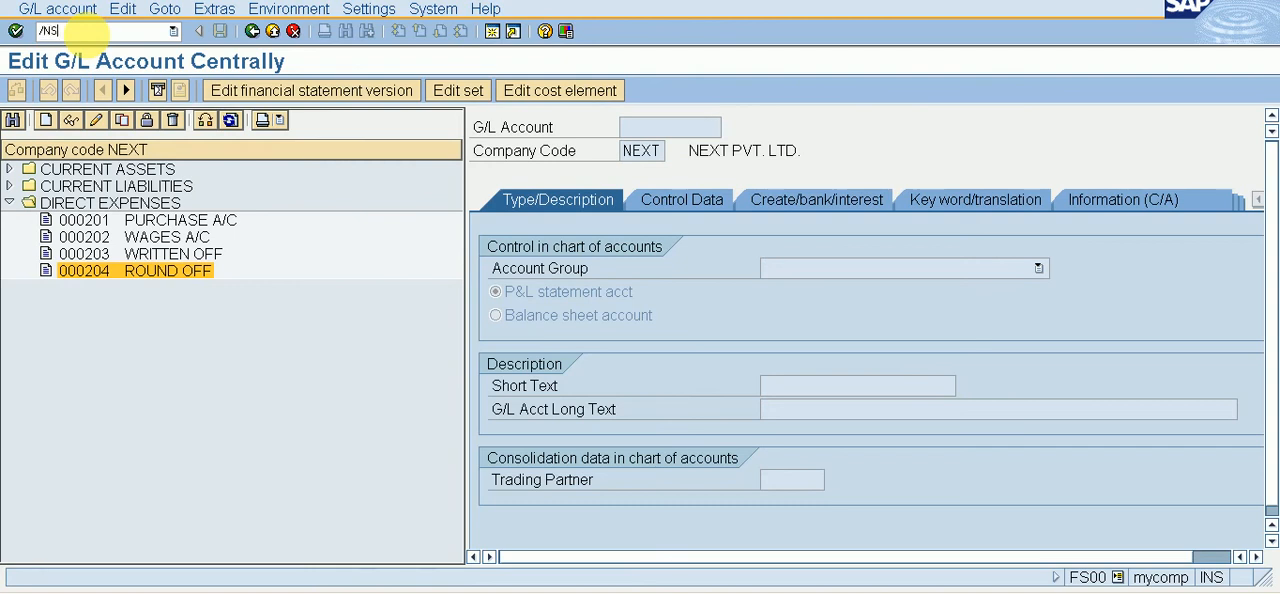
pyautogui.press('Return')
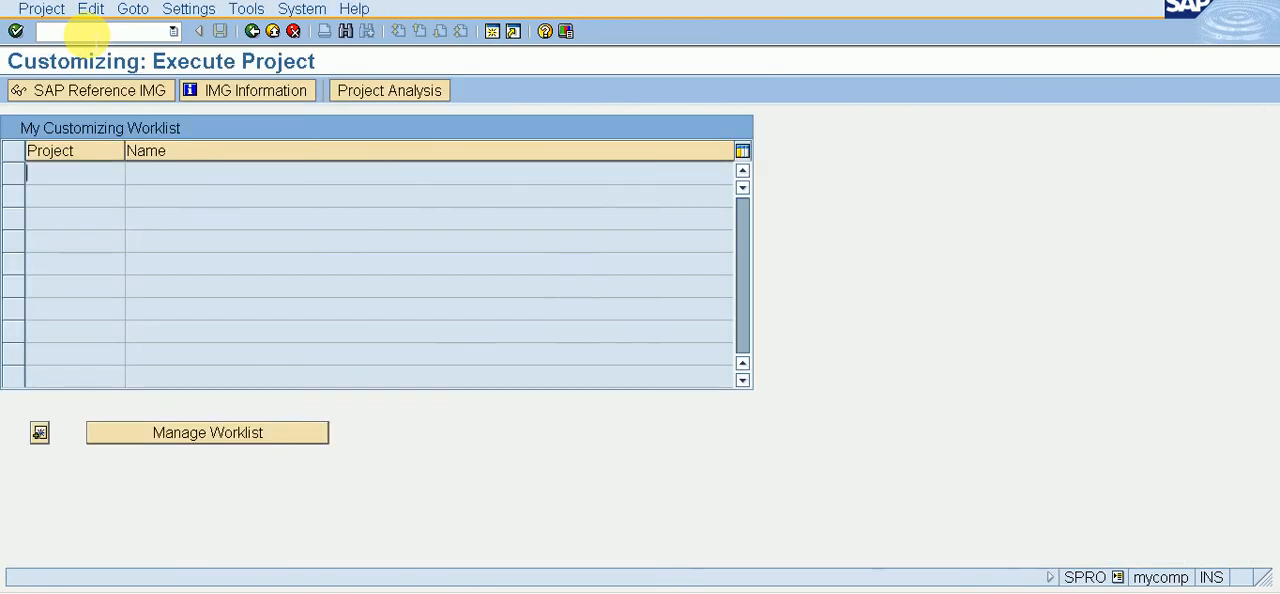
pyautogui.click(96, 100)
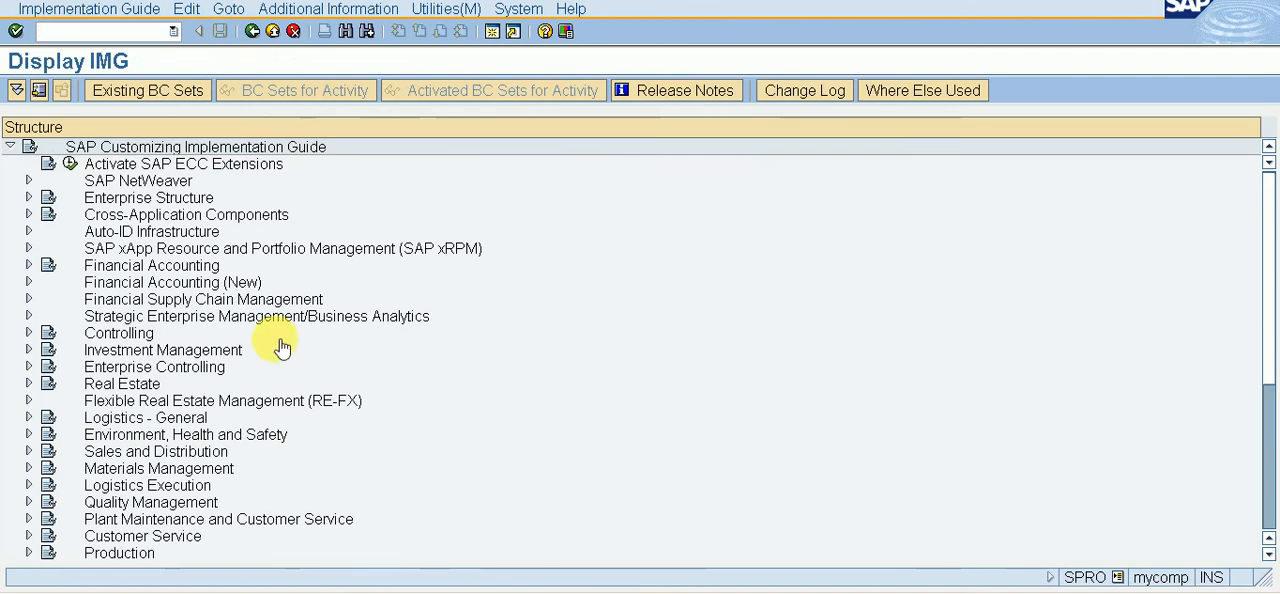
# Step: Expand Financial Accounting (New) and its Accounts Receivable and Accounts Payable node in the implementation guide
pyautogui.click(170, 288)
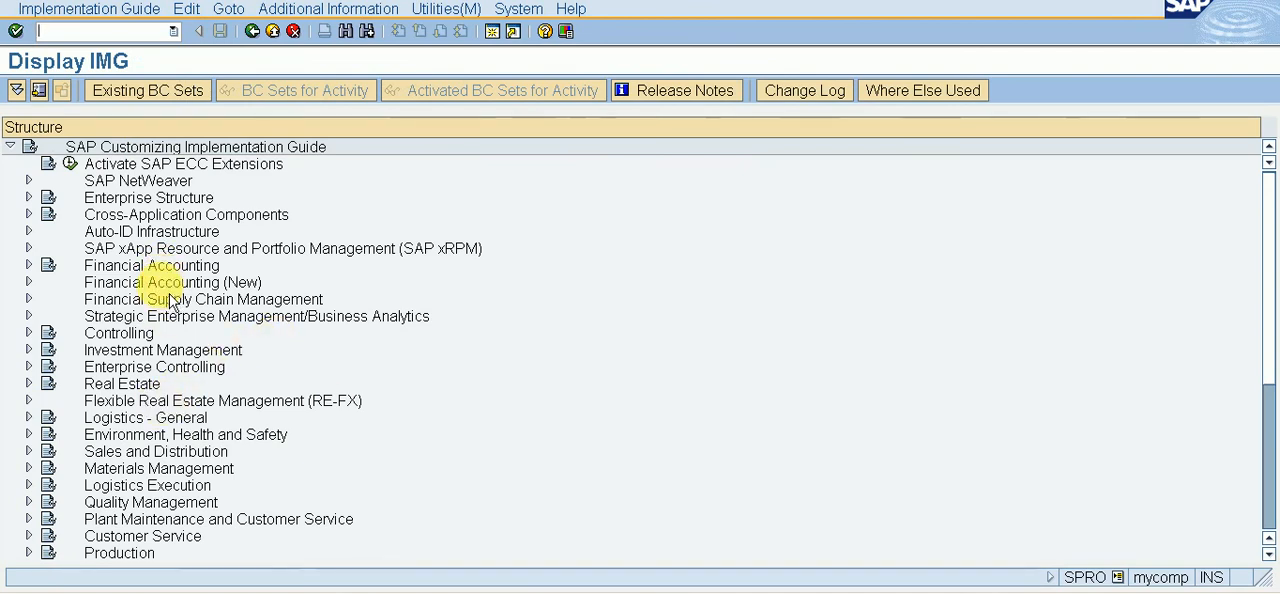
pyautogui.doubleClick(170, 289)
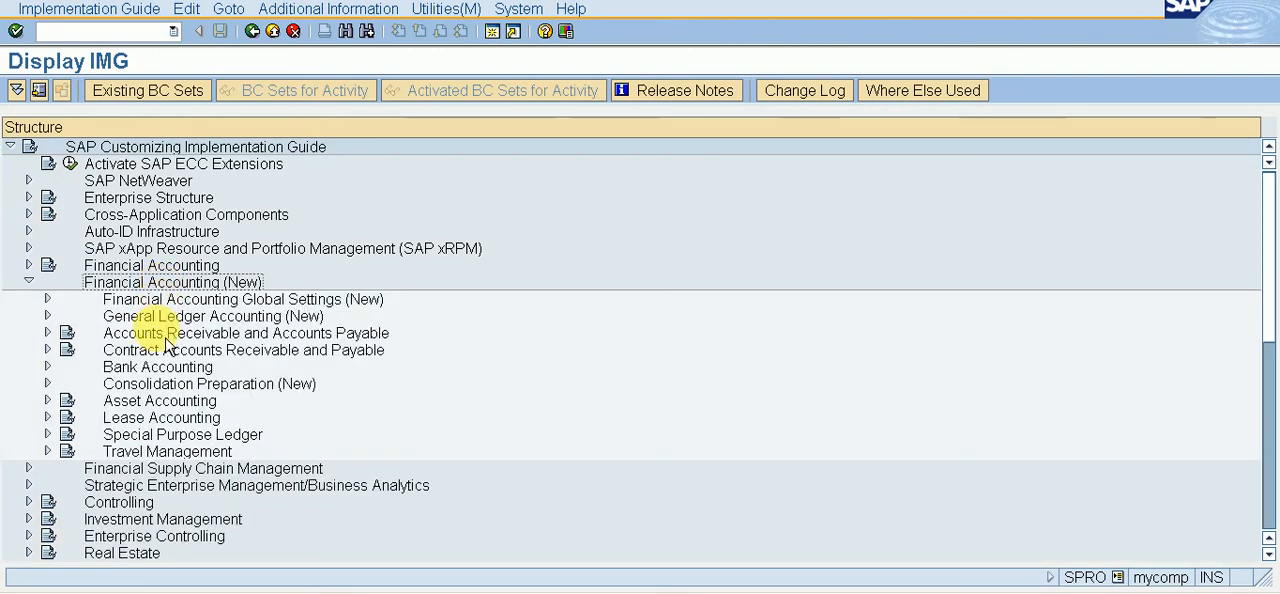
pyautogui.click(166, 338)
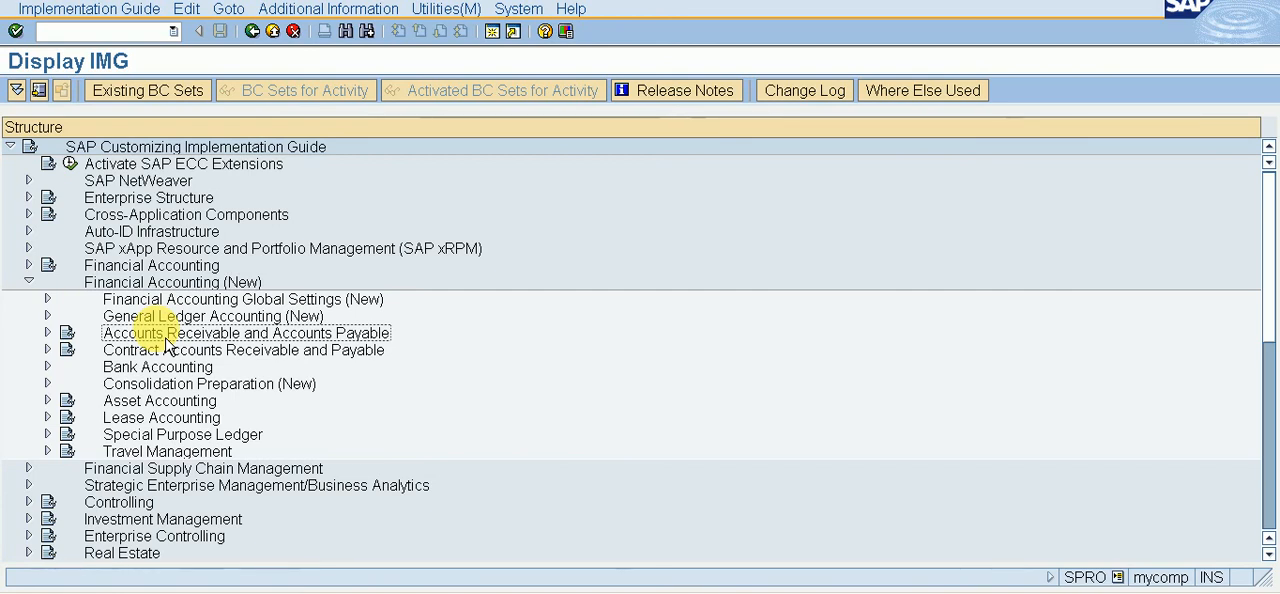
pyautogui.doubleClick(167, 340)
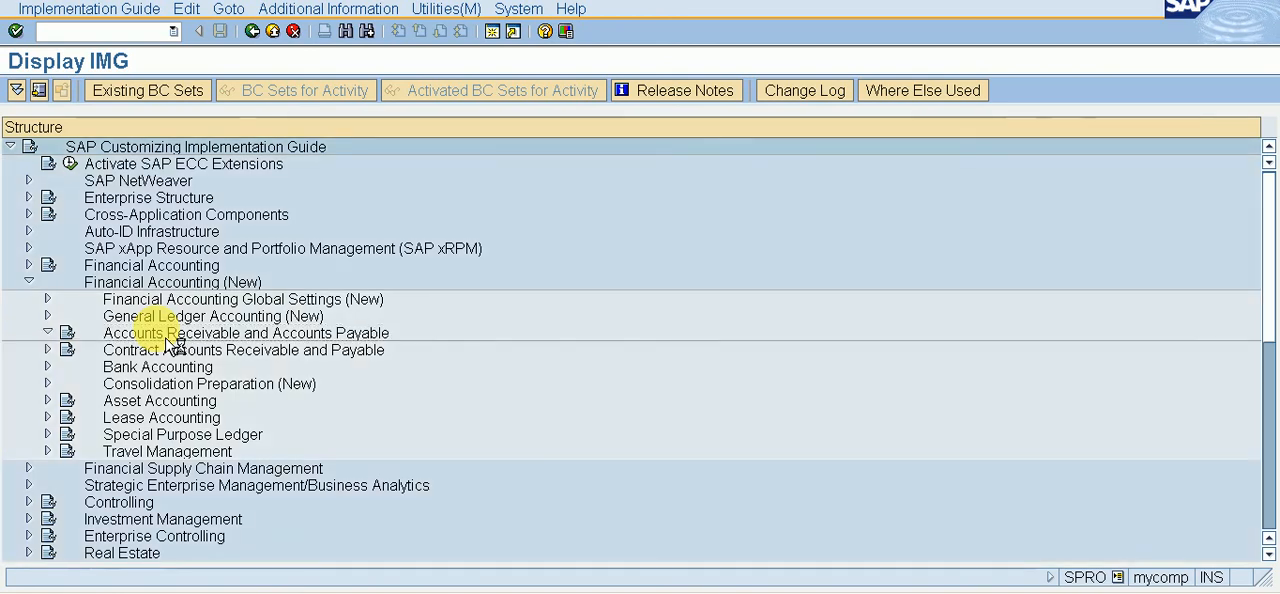
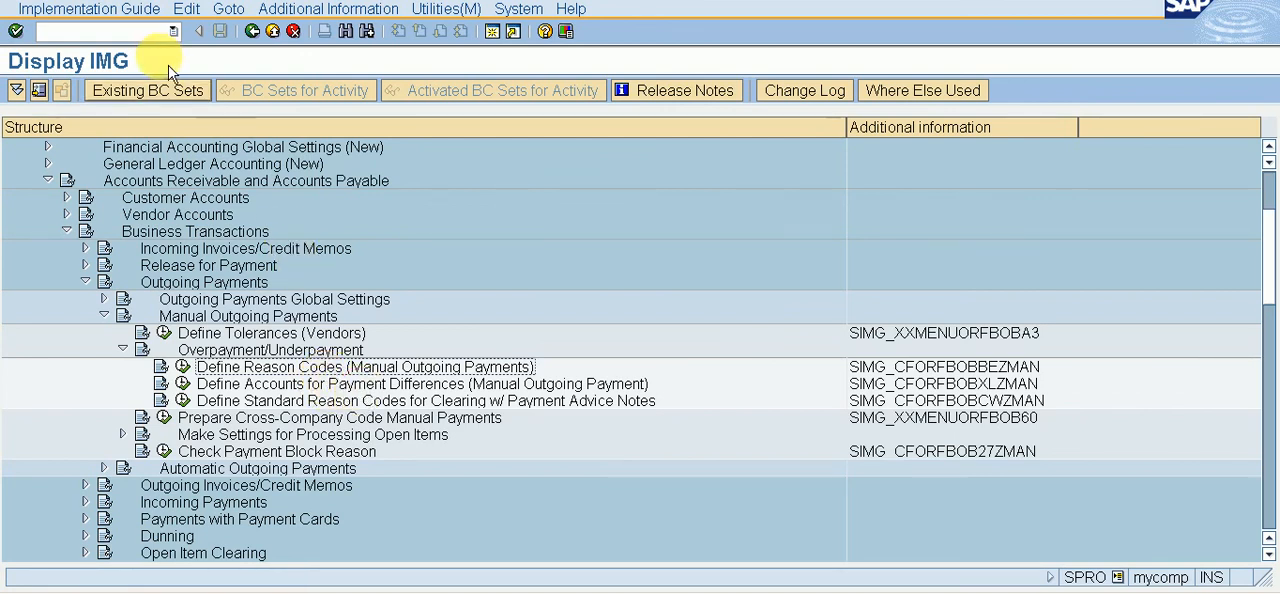
# Step: Start transaction F-53 for outgoing payments and set the document date to 06.11.2019
pyautogui.click(140, 32)
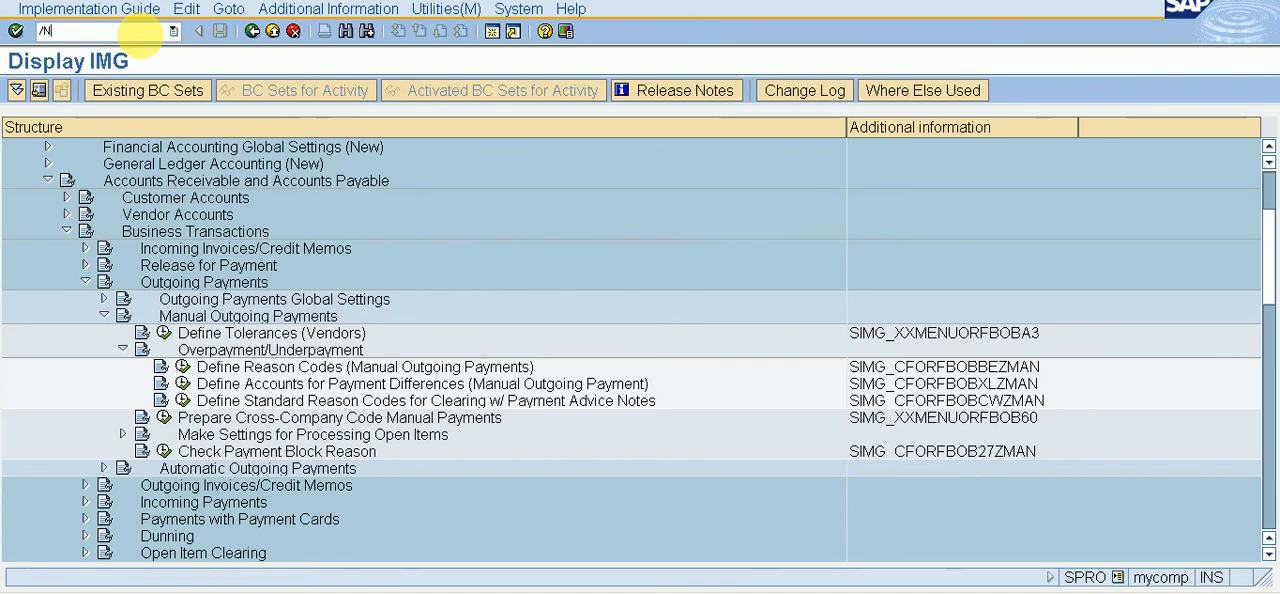
pyautogui.write('53')
pyautogui.press('Return')
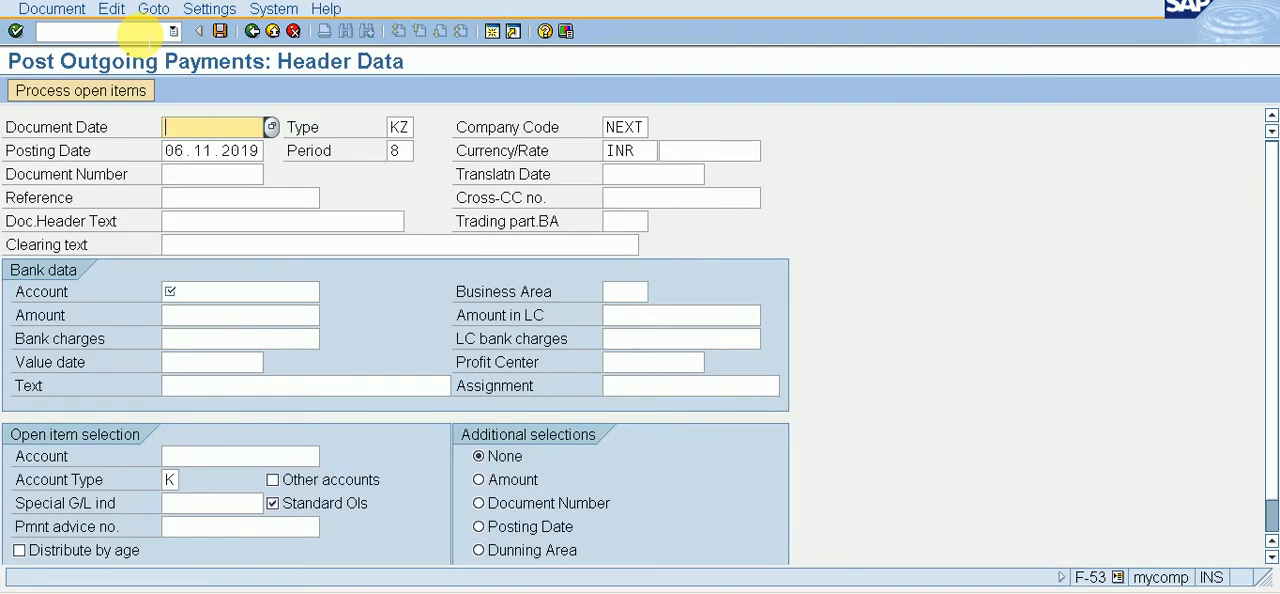
pyautogui.press('F4')
pyautogui.press('Return')
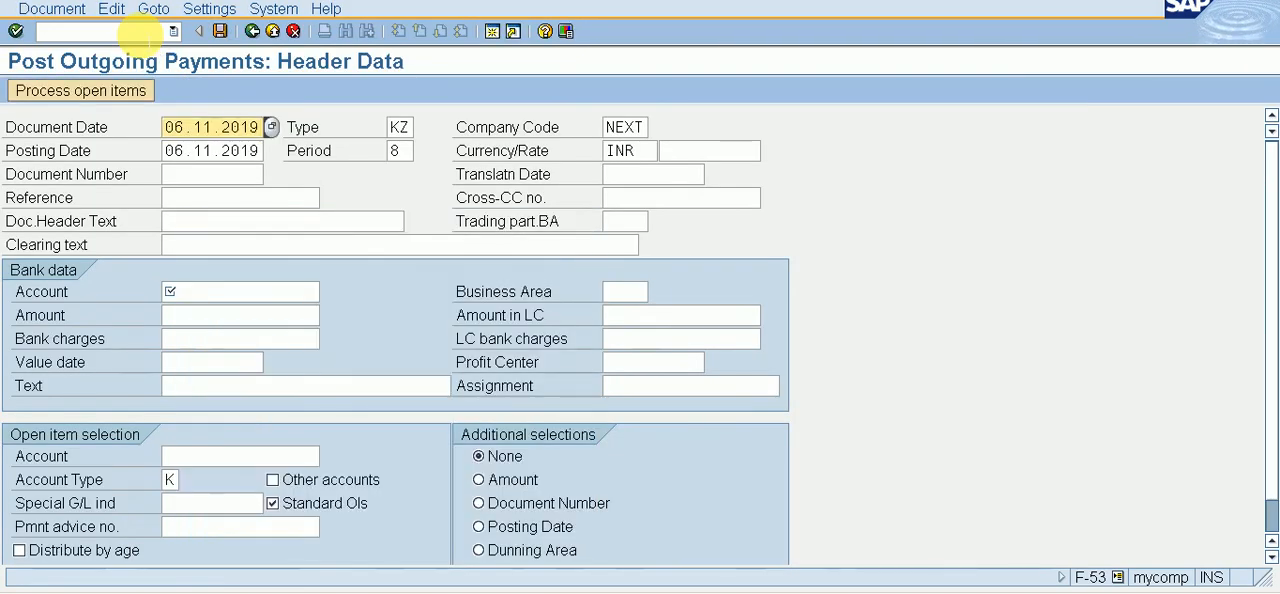
# Step: Choose G/L account 2, ISSUED BANK A/C, as the bank account of the outgoing payment
pyautogui.press('Tab')
pyautogui.press('Tab')
pyautogui.press('Tab')
pyautogui.press('Tab')
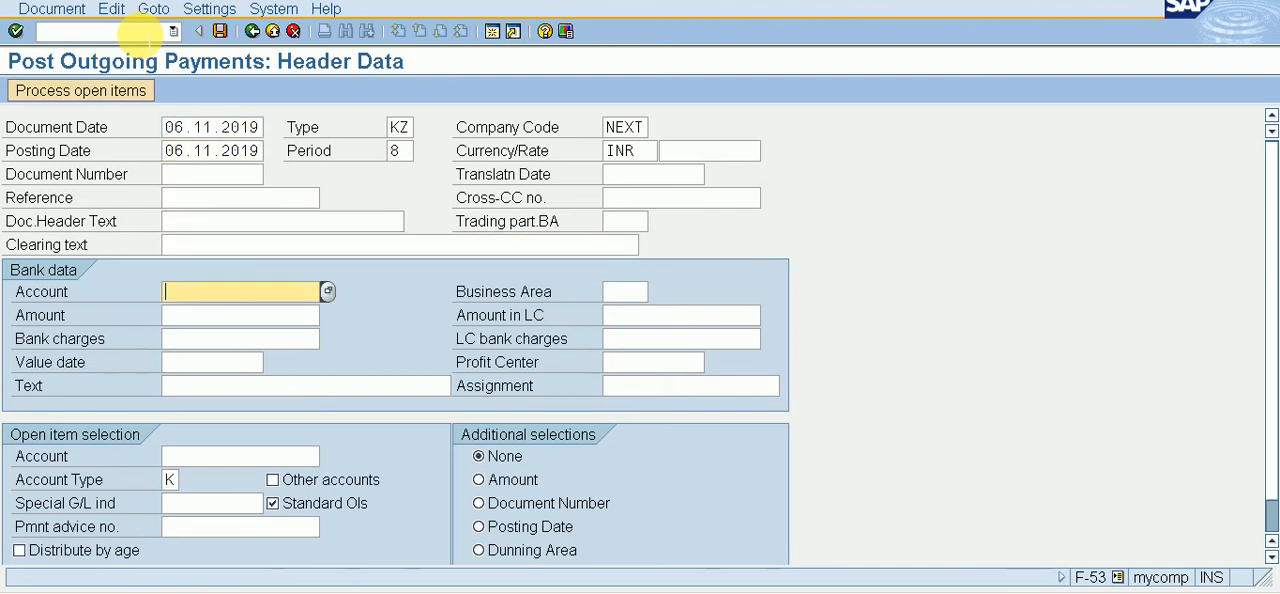
pyautogui.press('F4')
pyautogui.press('Return')
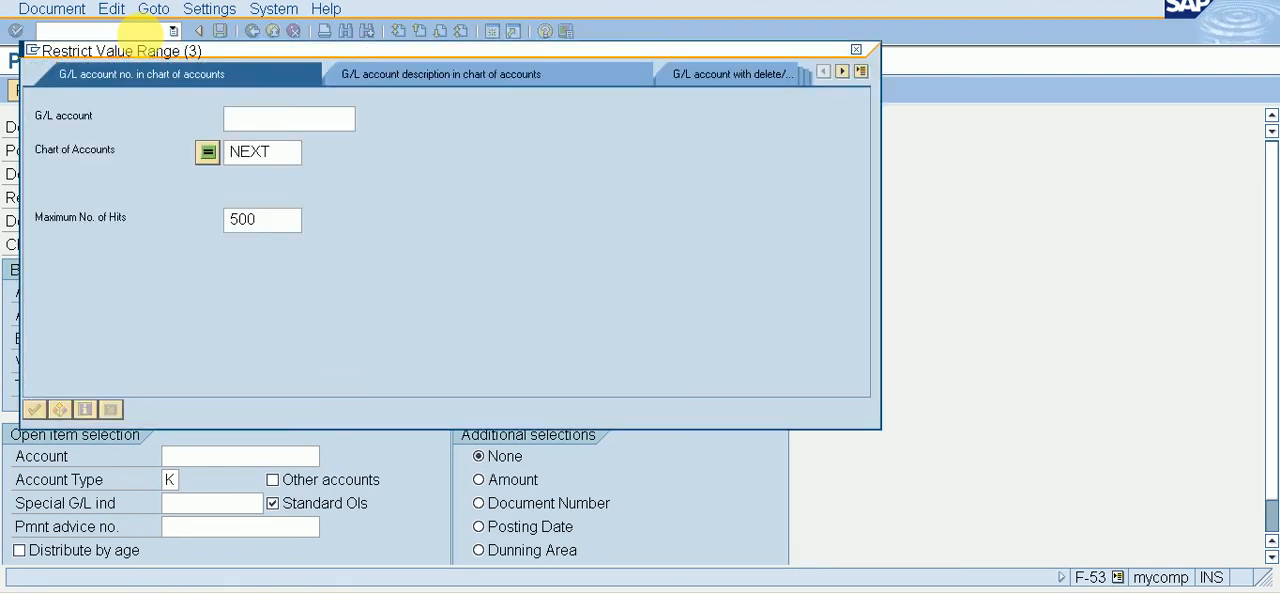
pyautogui.press('Down')
pyautogui.press('Down')
pyautogui.press('Down')
pyautogui.press('Down')
pyautogui.press('Down')
pyautogui.press('Down')
pyautogui.press('Down')
pyautogui.press('Down')
pyautogui.press('Down')
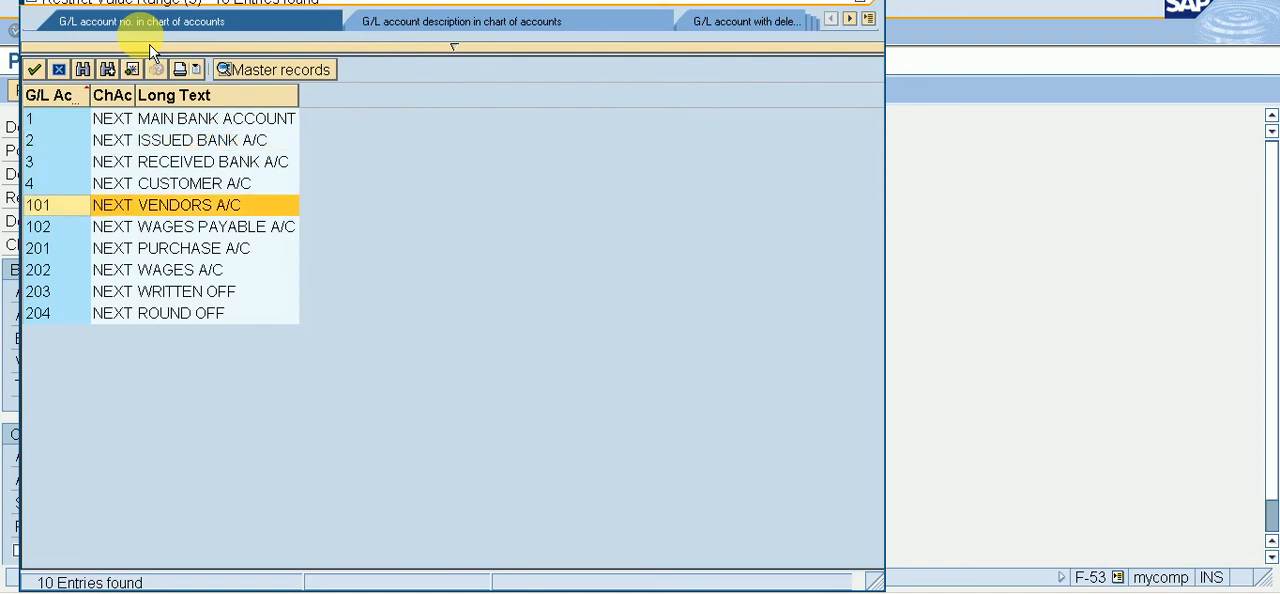
pyautogui.press('Up')
pyautogui.press('Up')
pyautogui.press('Up')
pyautogui.press('Up')
pyautogui.press('Up')
pyautogui.press('Up')
pyautogui.press('Up')
pyautogui.press('Up')
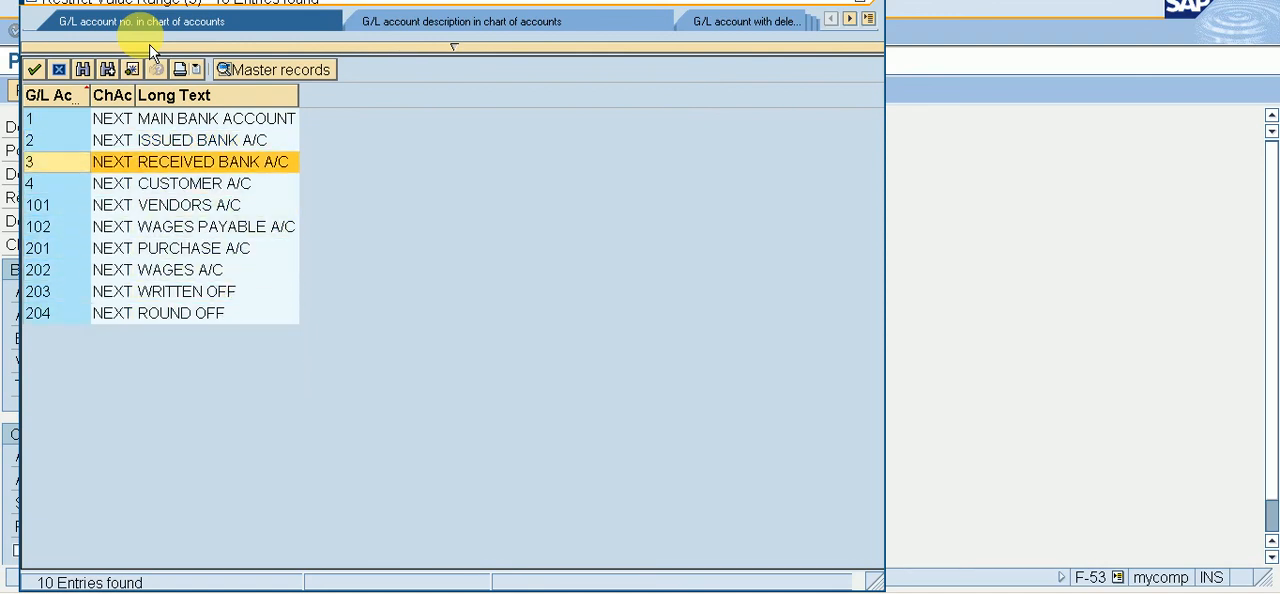
pyautogui.press('Return')
pyautogui.press('Tab')
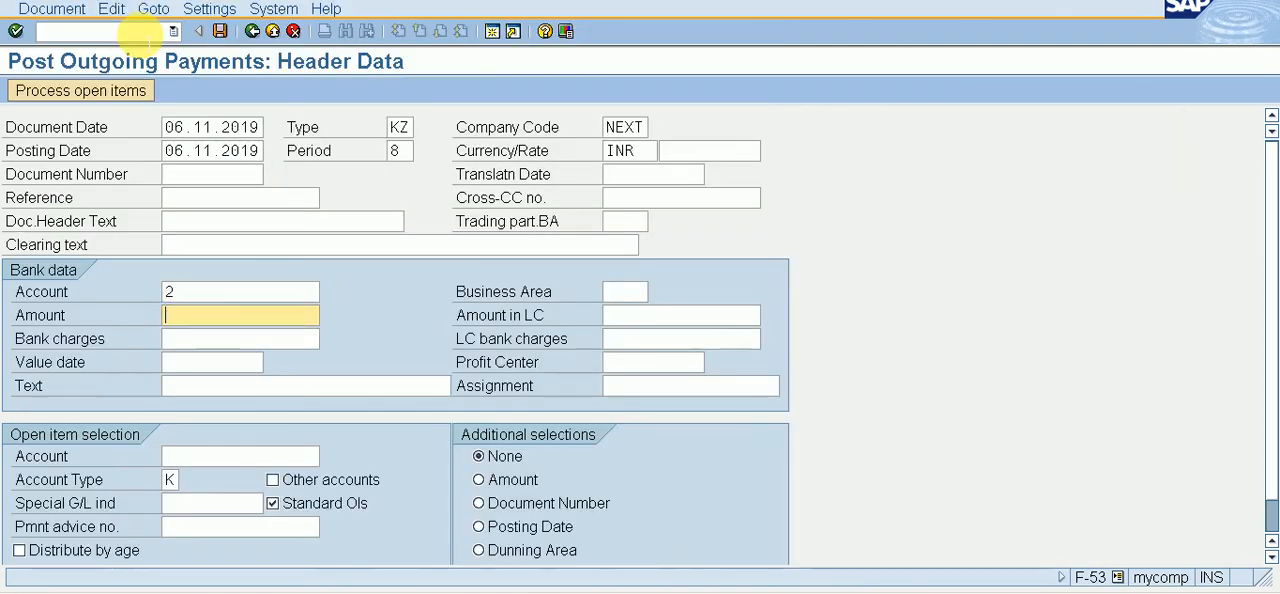
# Step: Set the payment amount to 5000 and the value date to 06.11.2019 in the bank data
pyautogui.write('5000')
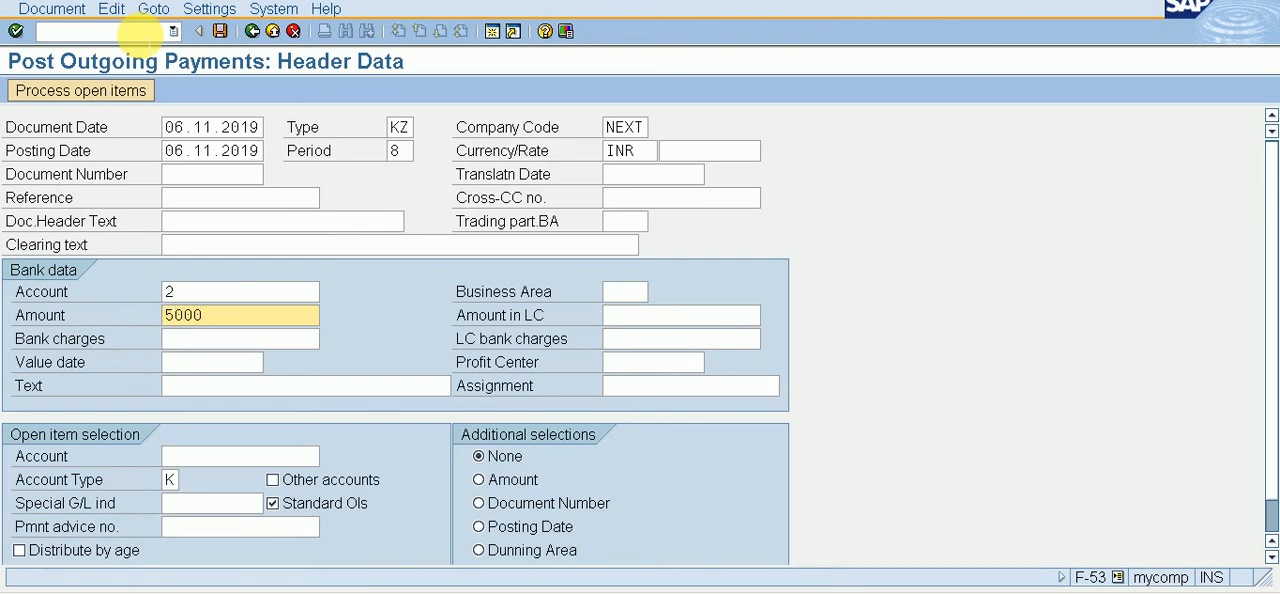
pyautogui.press('Tab')
pyautogui.press('Tab')
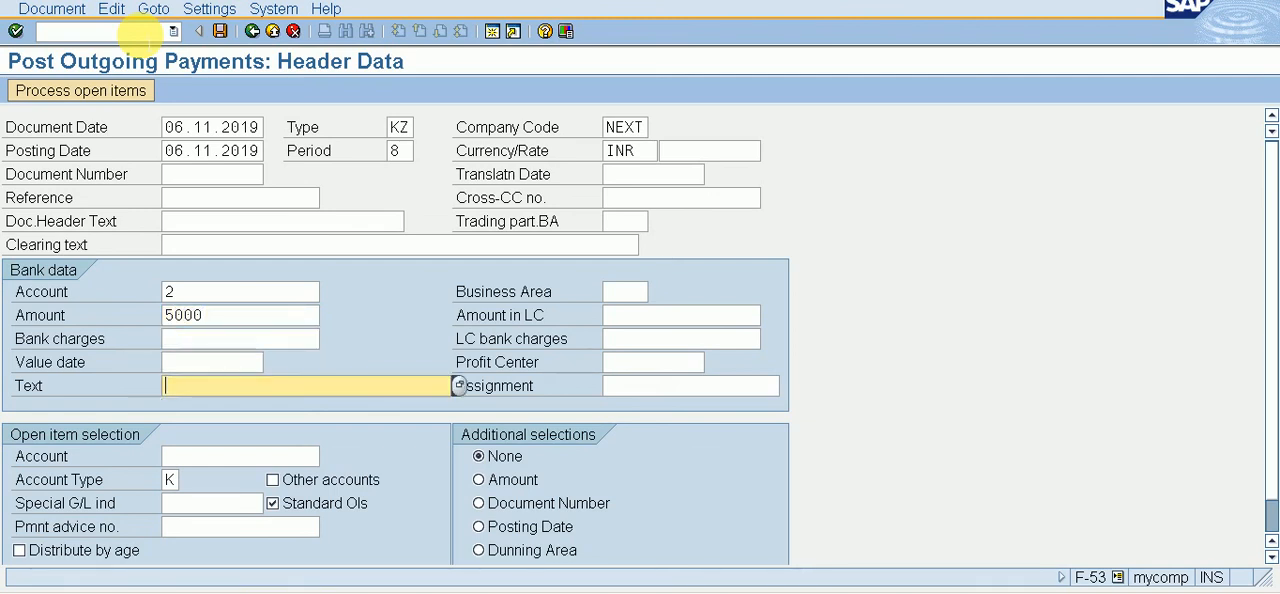
pyautogui.hotkey('shift', 'Tab')
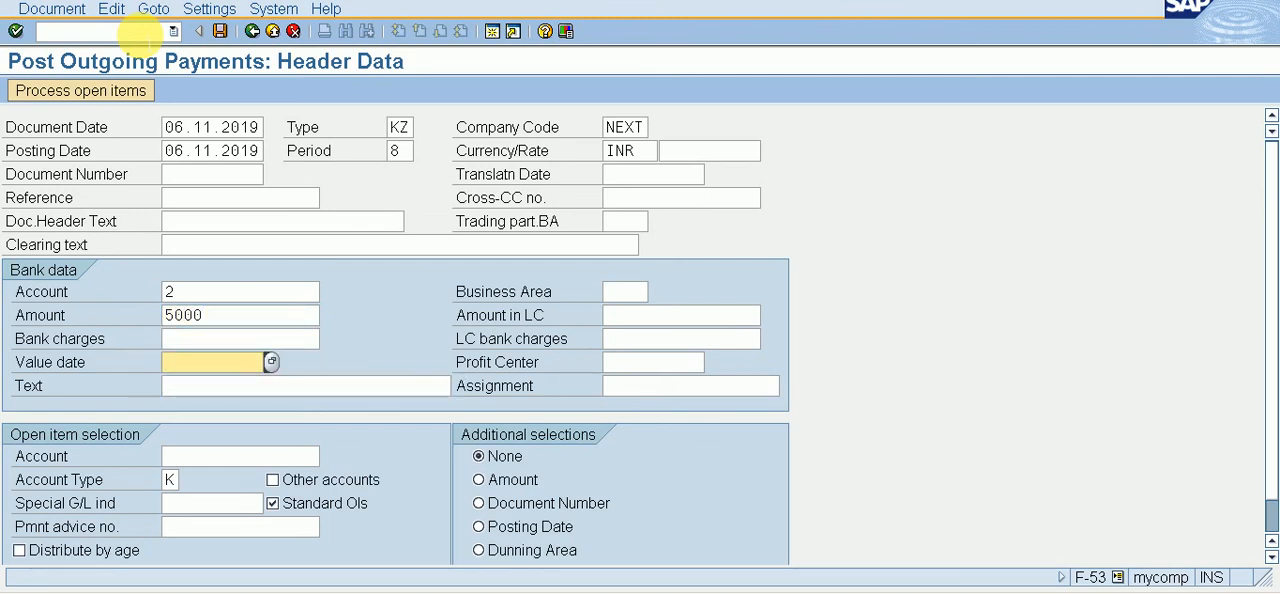
pyautogui.press('F4')
pyautogui.press('Return')
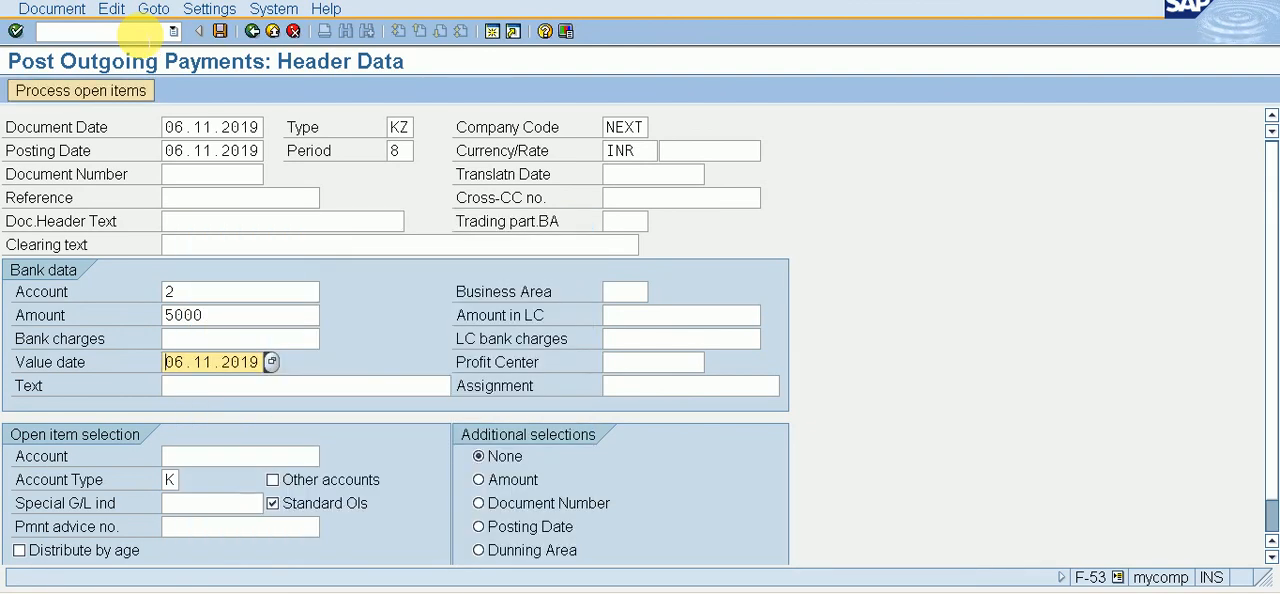
pyautogui.press('Tab')
pyautogui.press('Tab')
pyautogui.hotkey('shift', 'Tab')
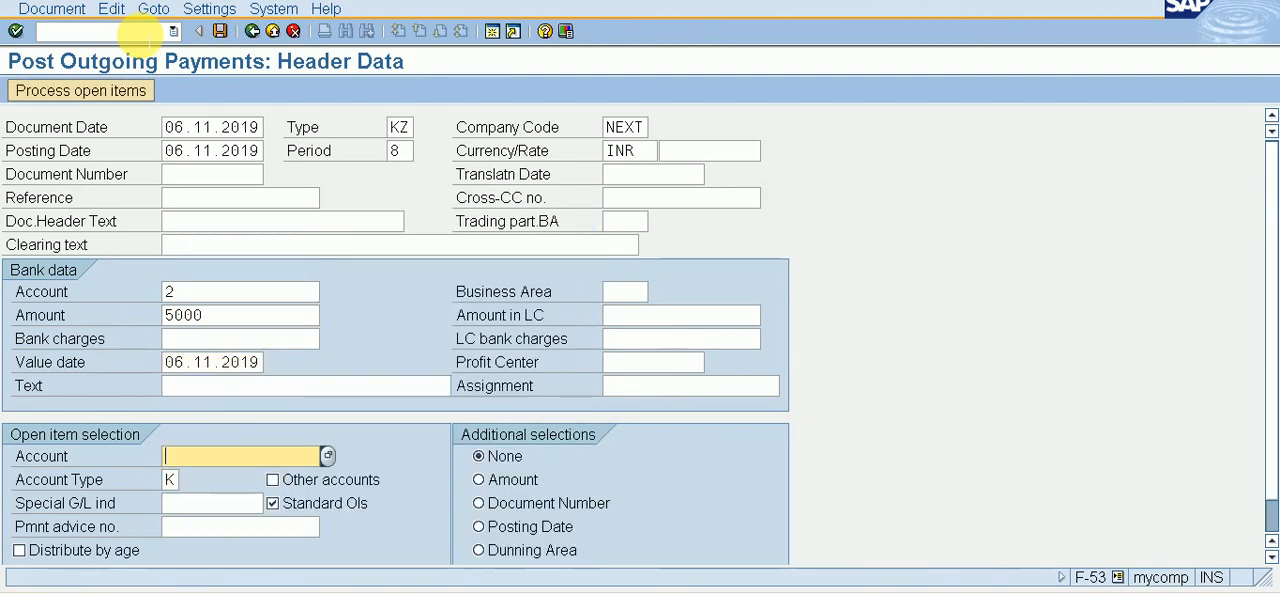
# Step: Choose the XYZ LTD. vendor account for the open item selection and process its open items
pyautogui.press('F4')
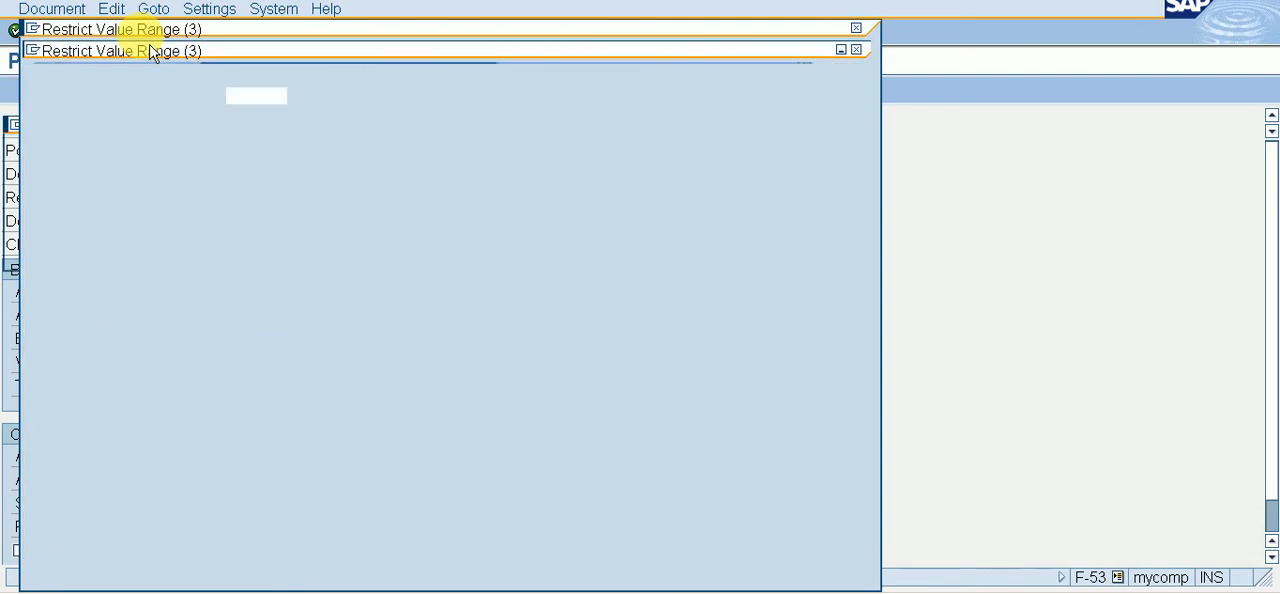
pyautogui.press('F4')
pyautogui.press('Escape')
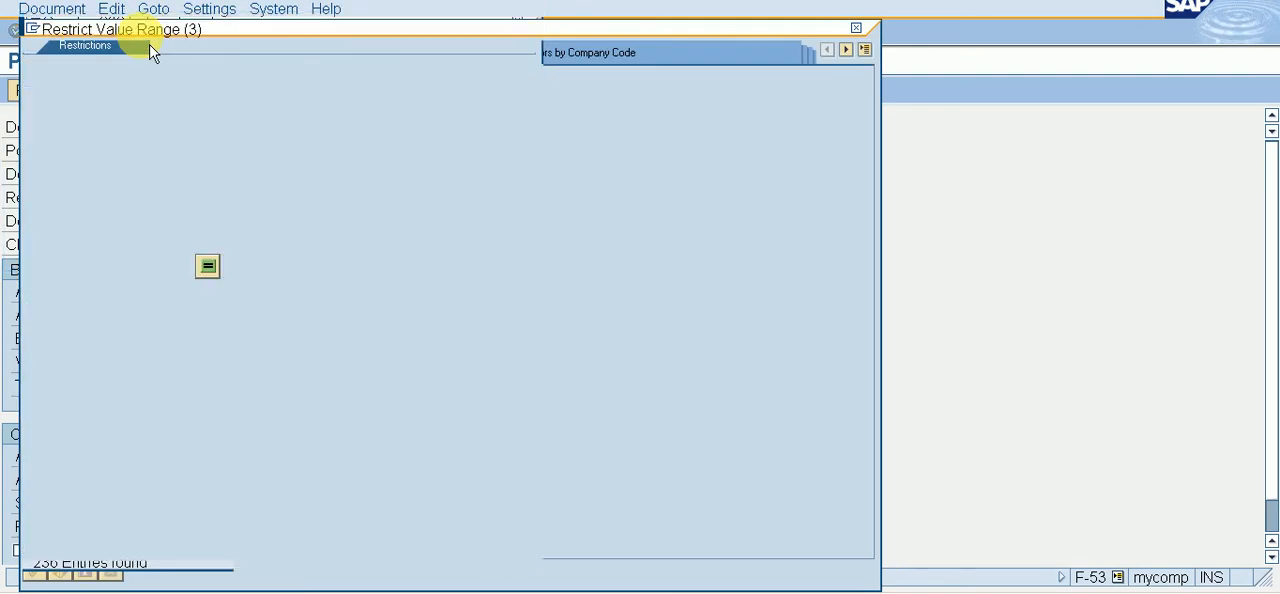
pyautogui.press('Return')
pyautogui.press('Return')
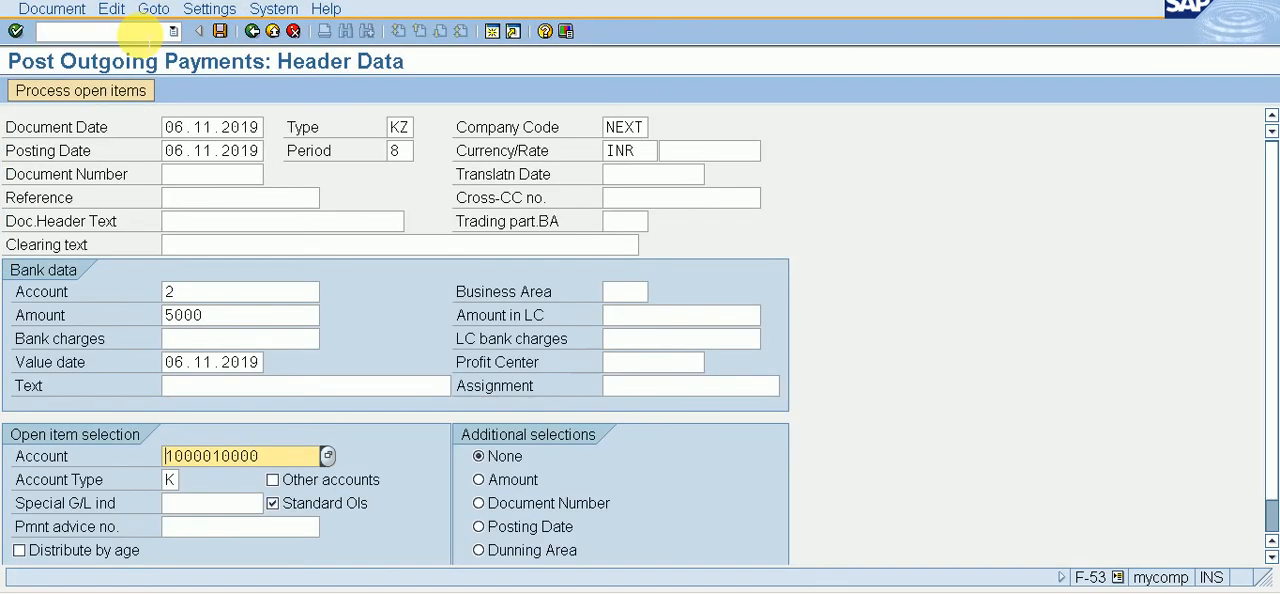
pyautogui.click(125, 96)
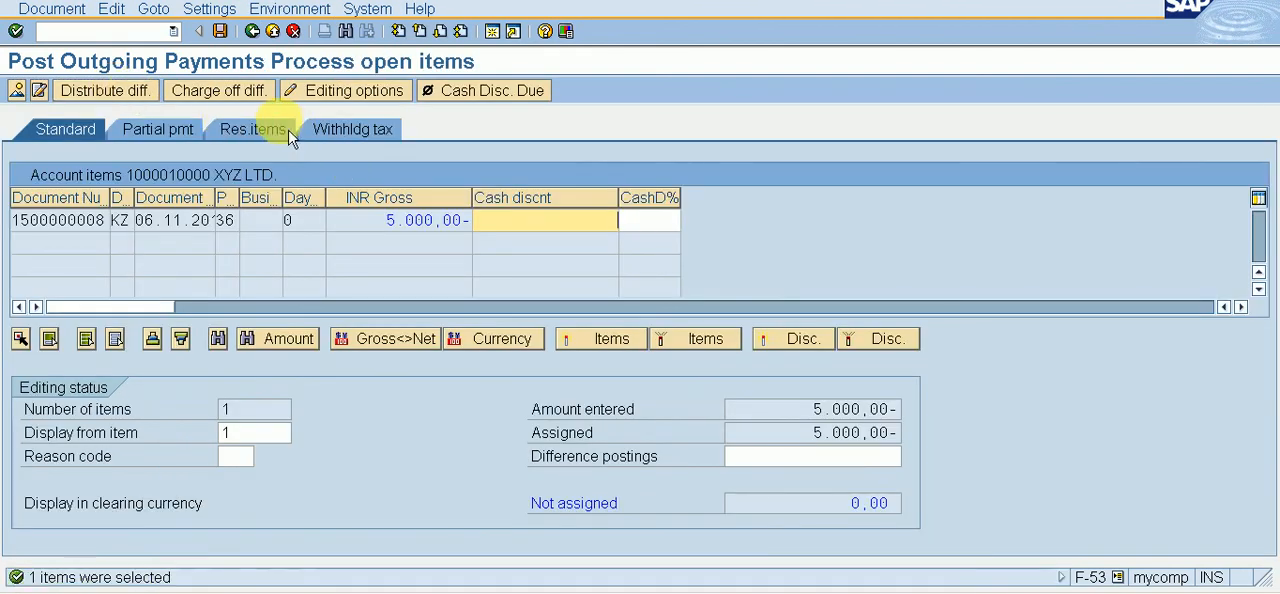
# Step: Assign reason code 02, ROUND OFF, to the vendor's open item in the residual items view
pyautogui.click(286, 131)
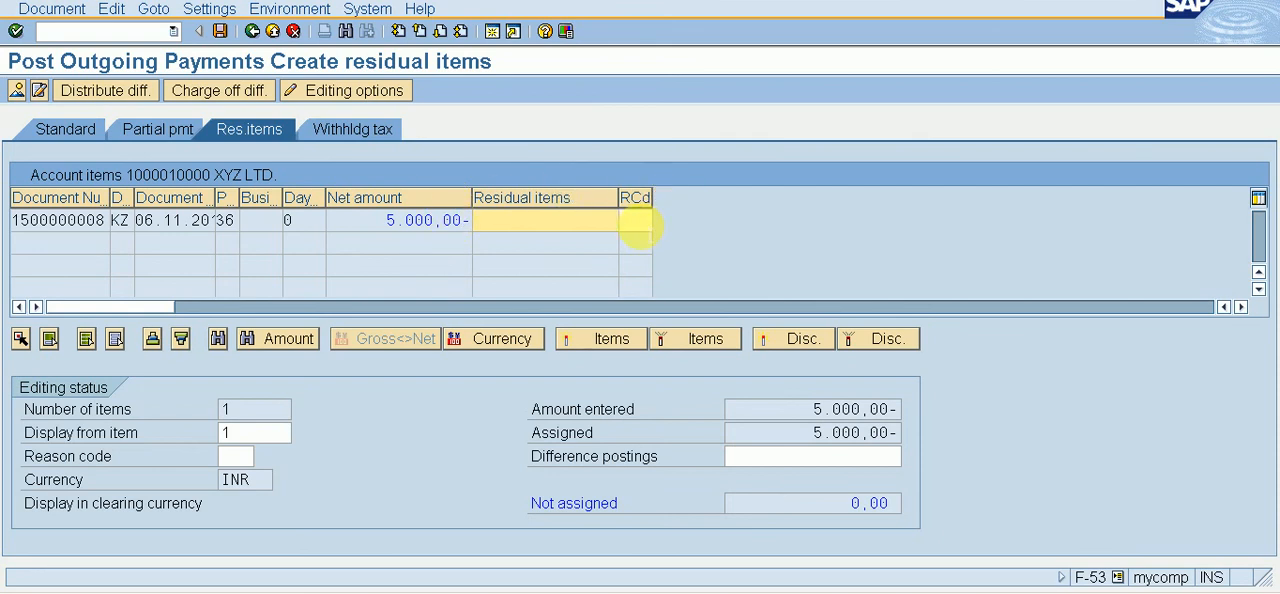
pyautogui.click(636, 221)
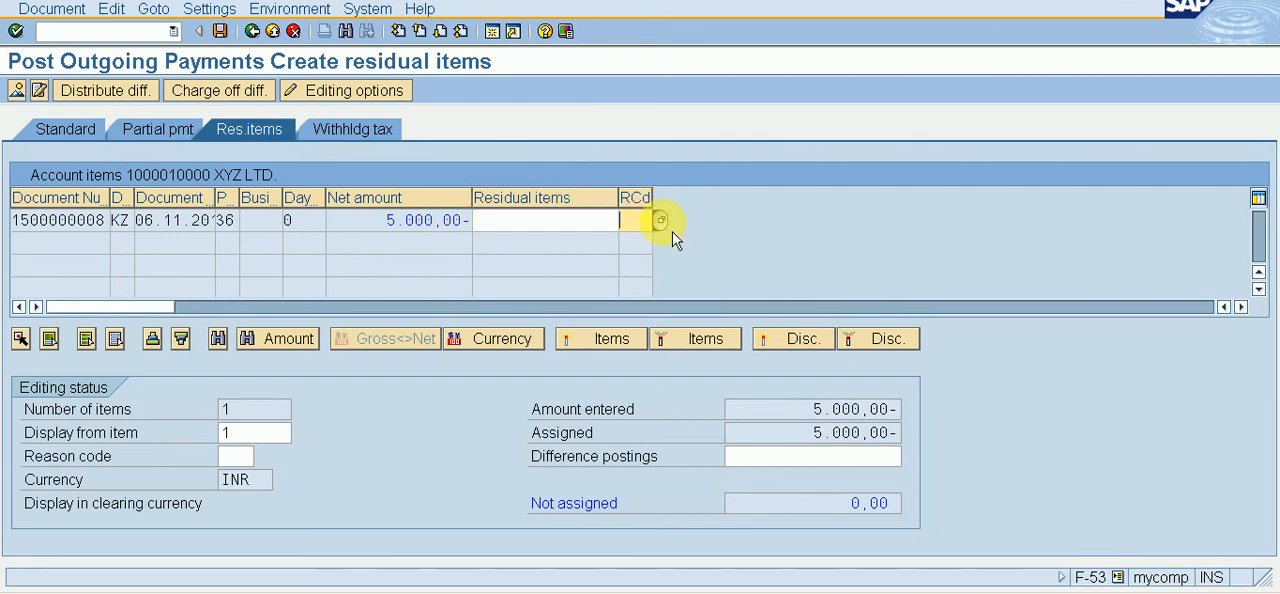
pyautogui.click(660, 220)
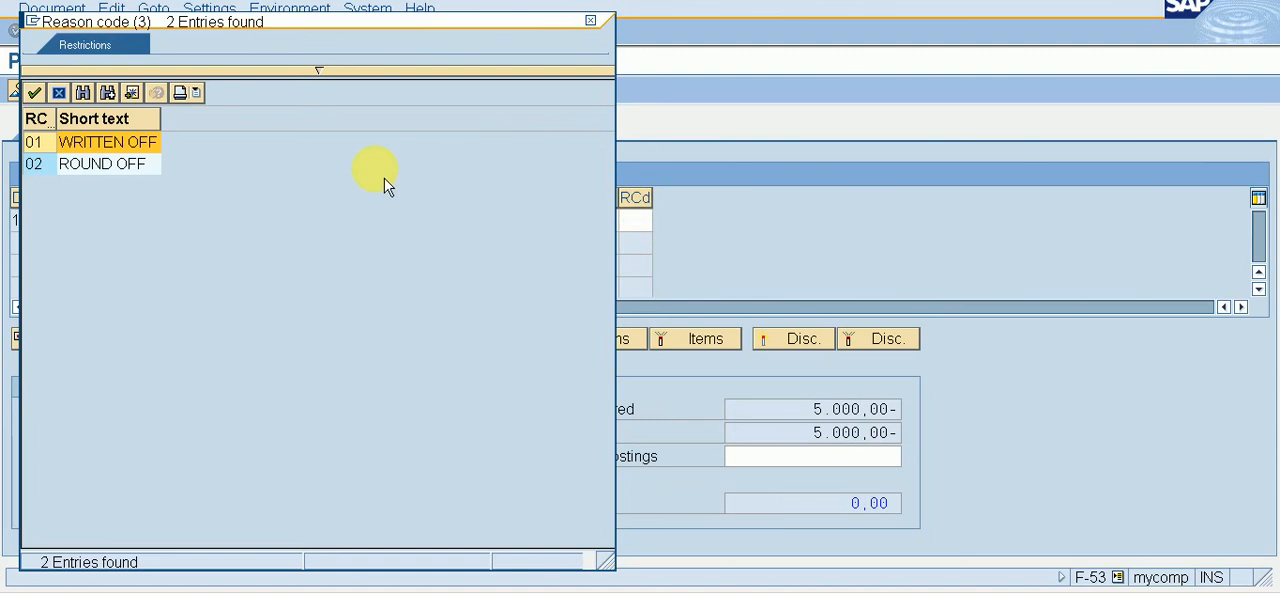
pyautogui.doubleClick(111, 170)
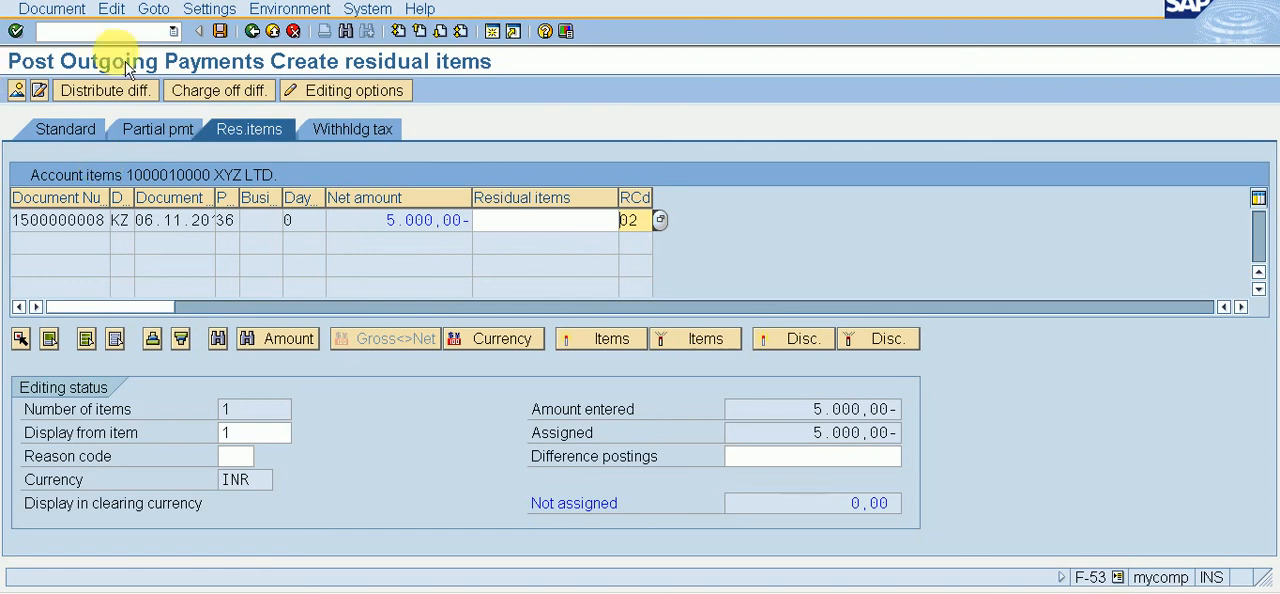
# Step: Simulate the outgoing payment document and post it
pyautogui.click(80, 10)
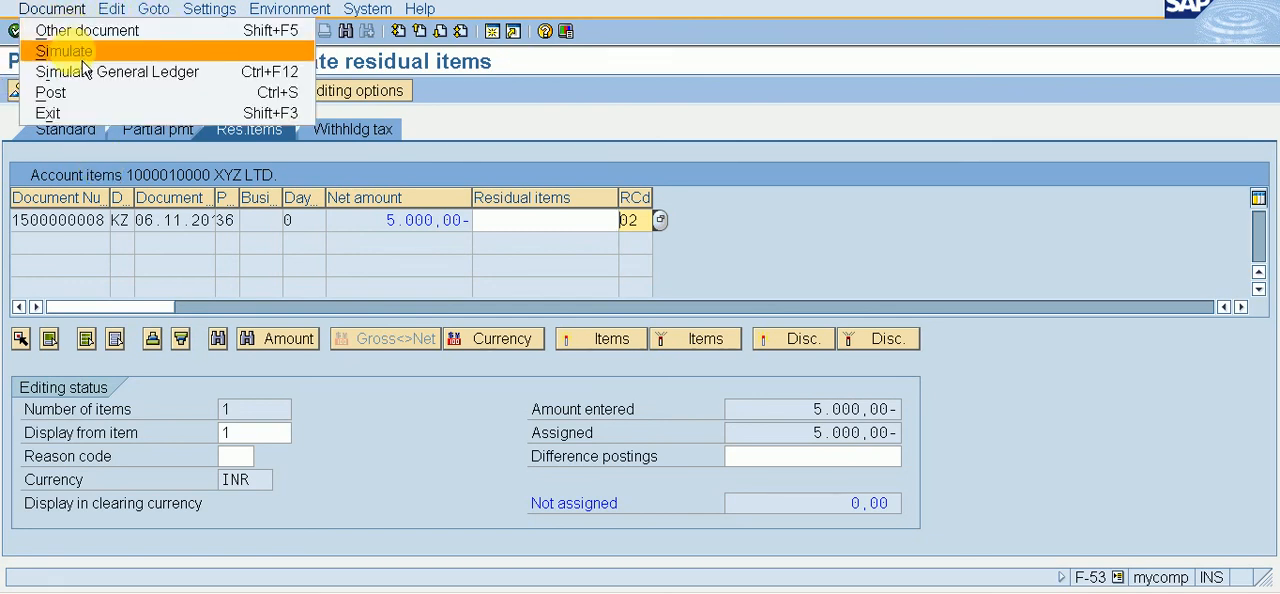
pyautogui.click(82, 50)
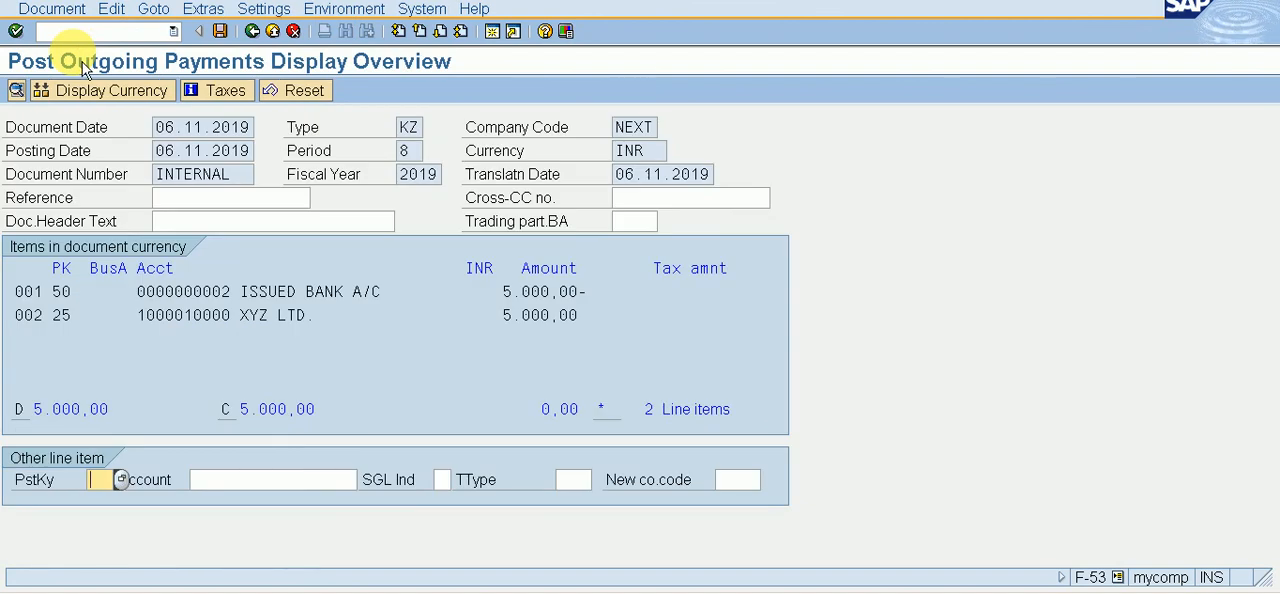
pyautogui.click(220, 31)
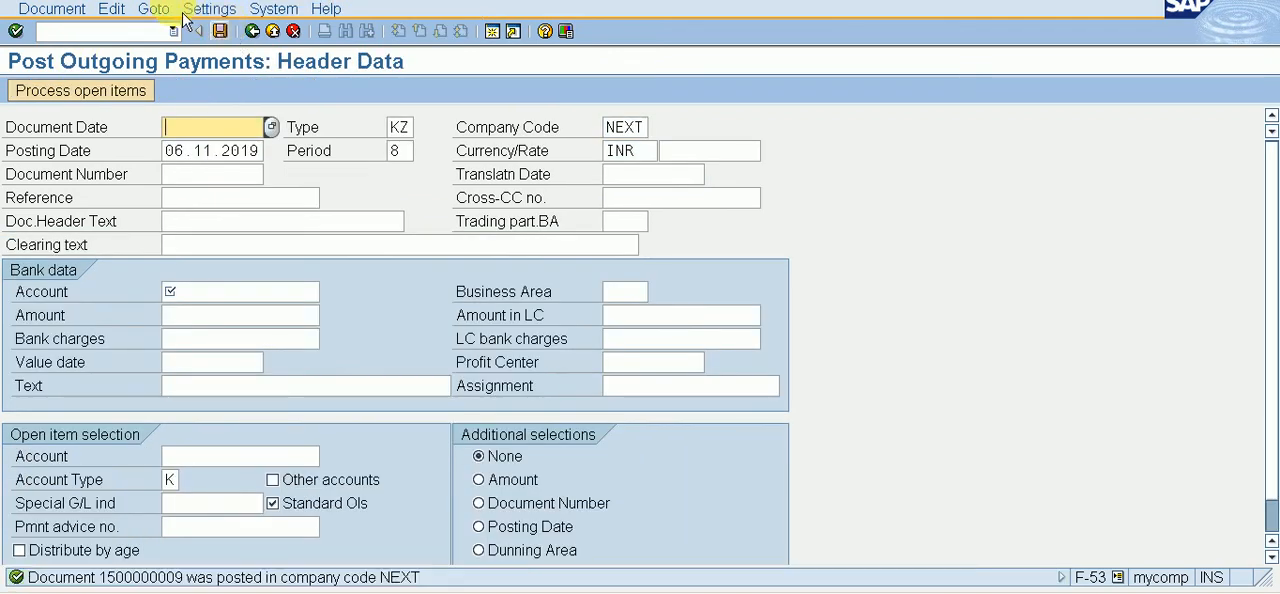
# Step: Start transaction FBL1N and run the XYZ LTD. line item display for open items and for cleared items in company code NEXT
pyautogui.click(140, 32)
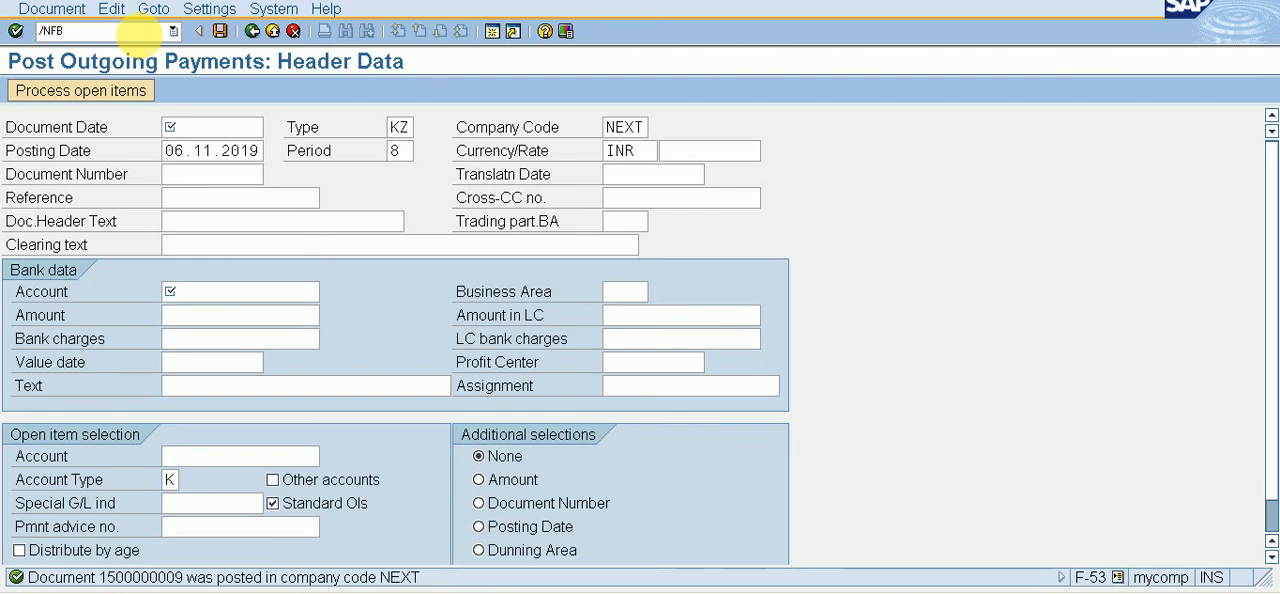
pyautogui.press('Return')
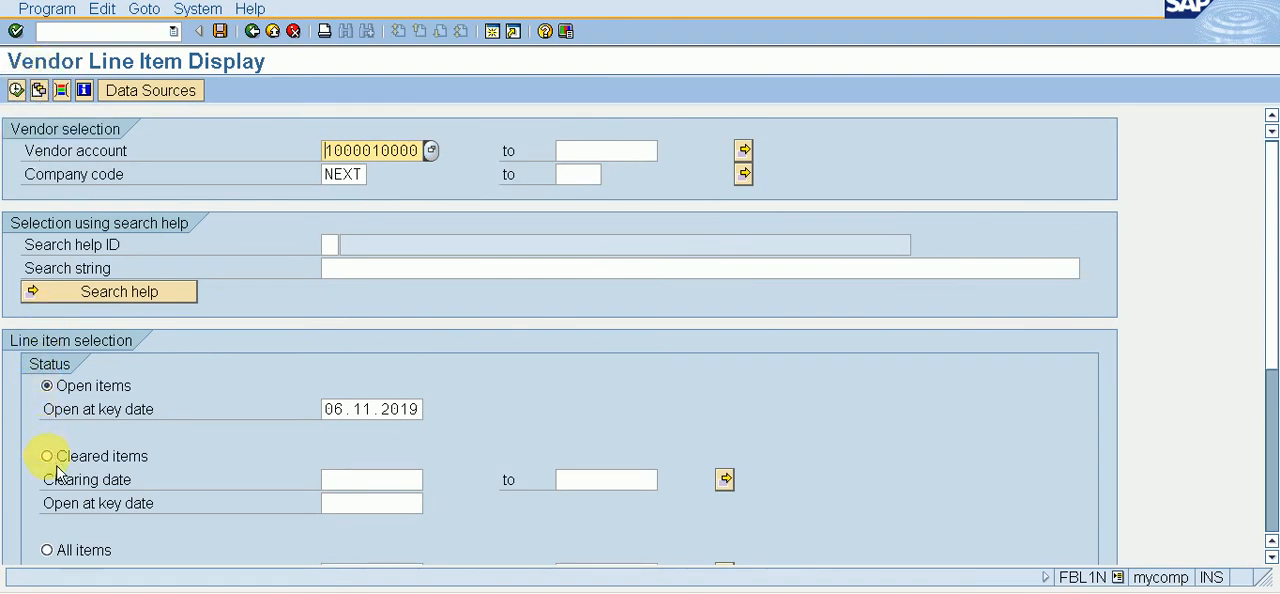
pyautogui.click(16, 90)
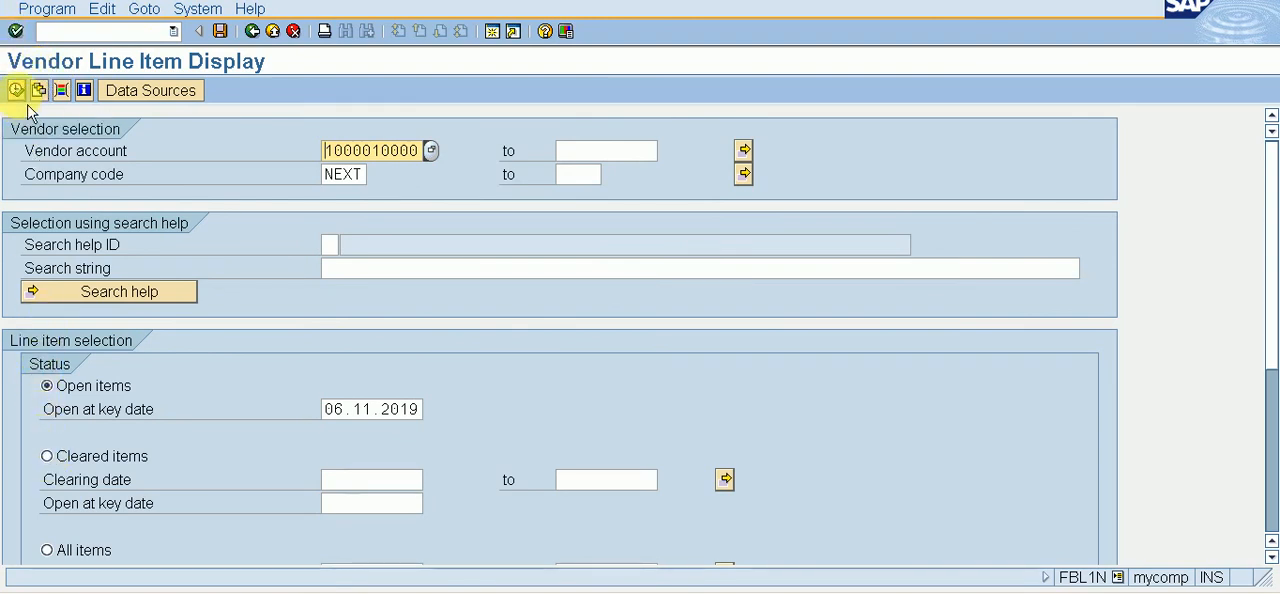
pyautogui.click(52, 460)
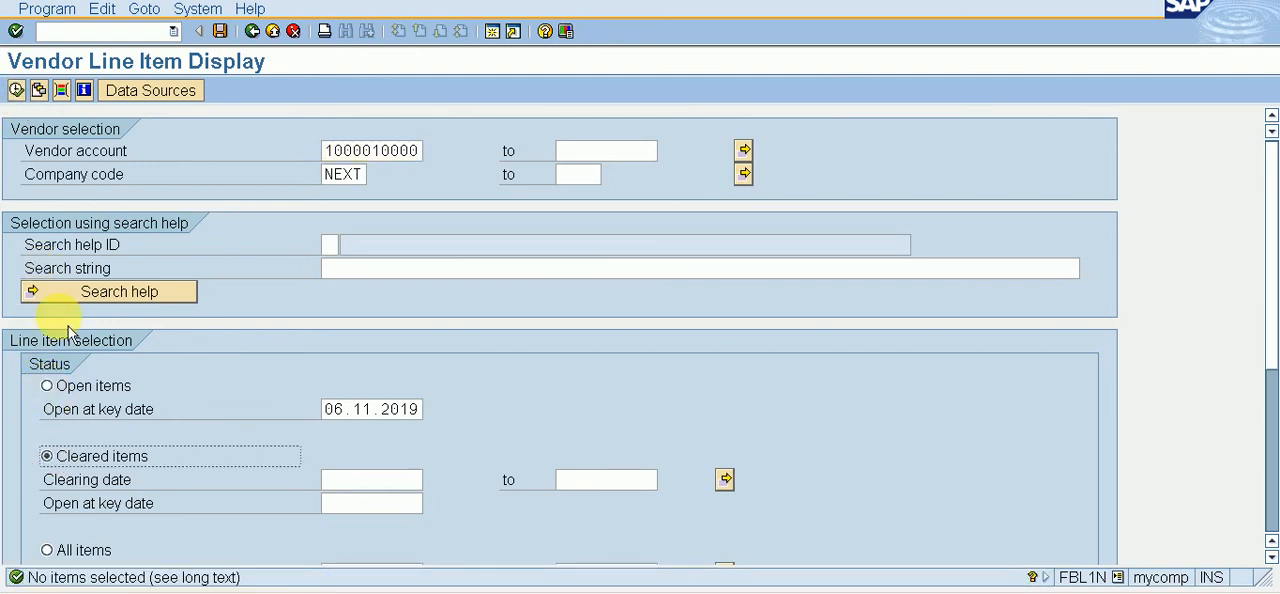
pyautogui.click(16, 90)
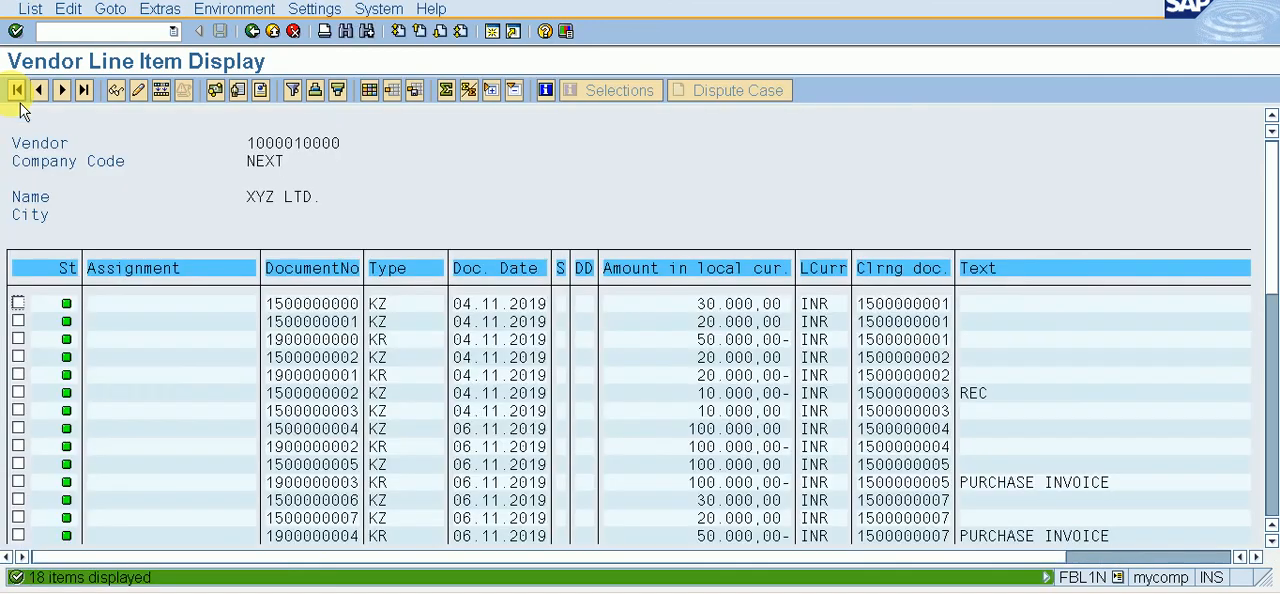
# Step: Examine the amounts and clearing document of the last two payment lines in the vendor's cleared items list
pyautogui.press('Down')
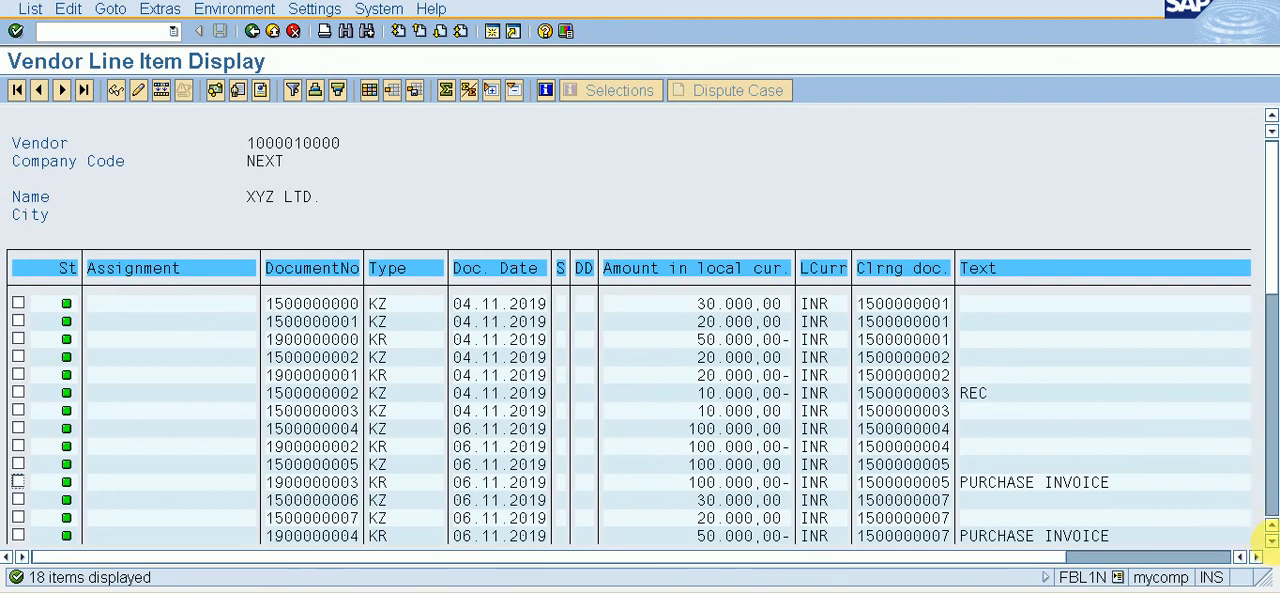
pyautogui.click(1271, 540)
pyautogui.click(1271, 540)
pyautogui.click(1271, 540)
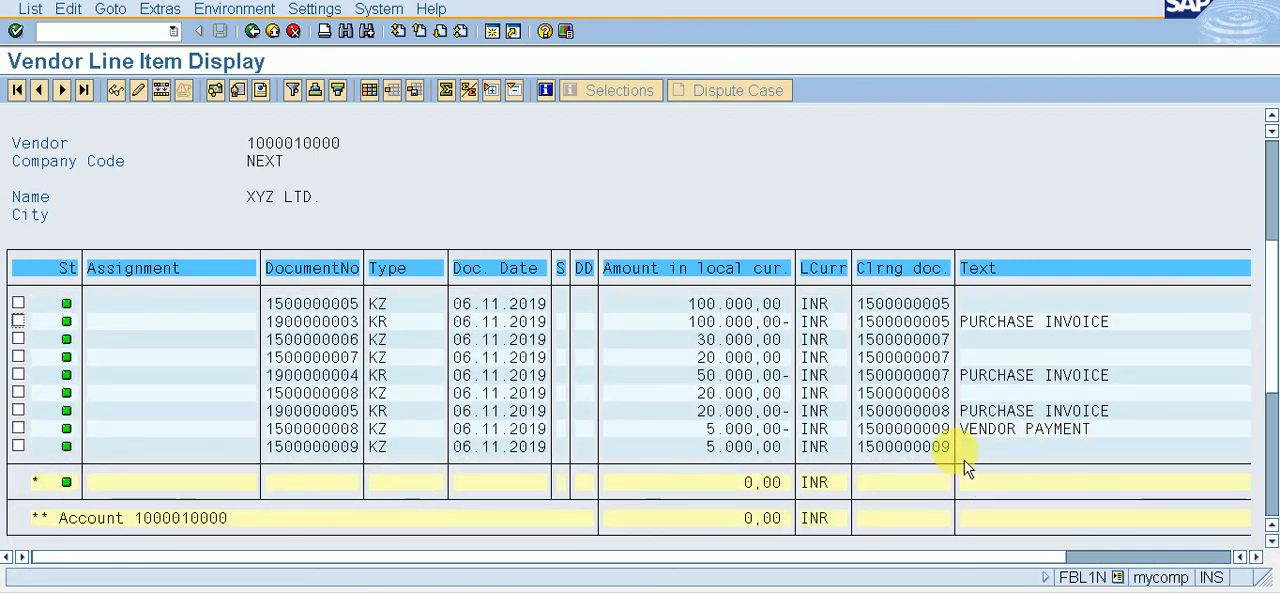
pyautogui.moveTo(964, 460); pyautogui.dragTo(726, 465)
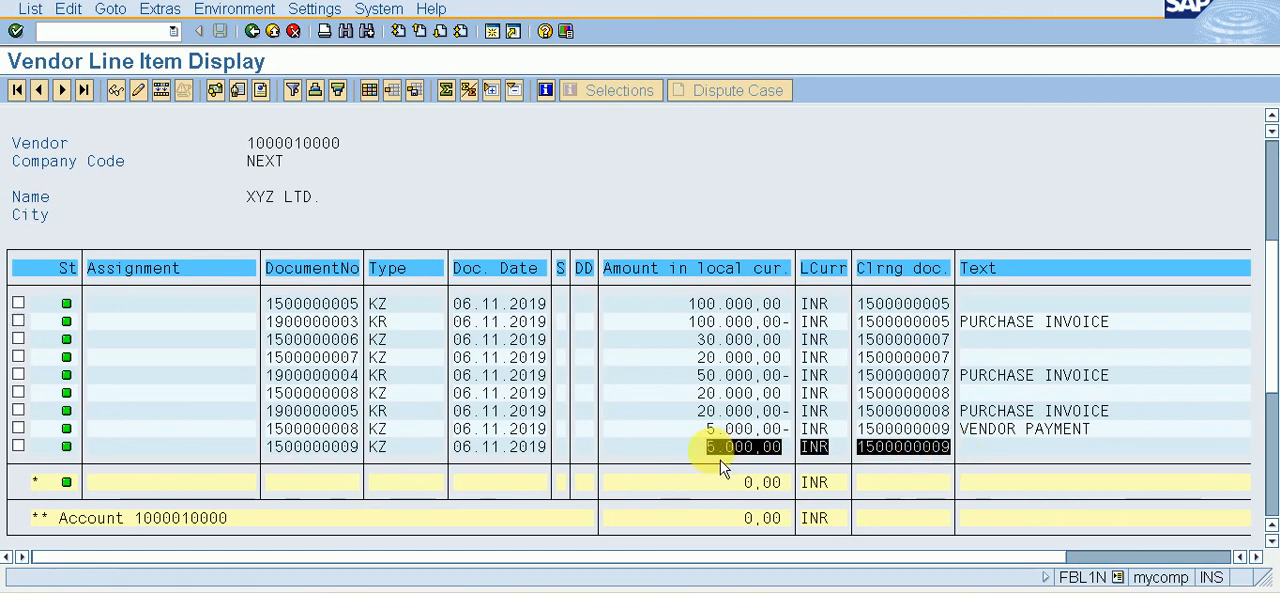
pyautogui.moveTo(720, 460); pyautogui.dragTo(286, 413)
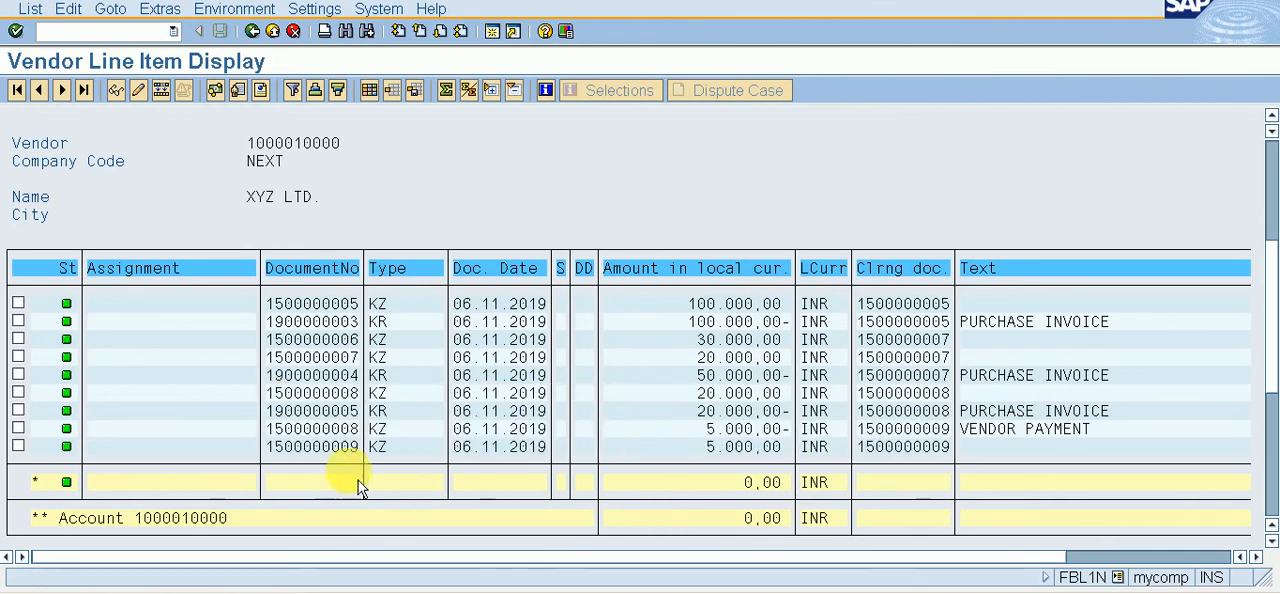